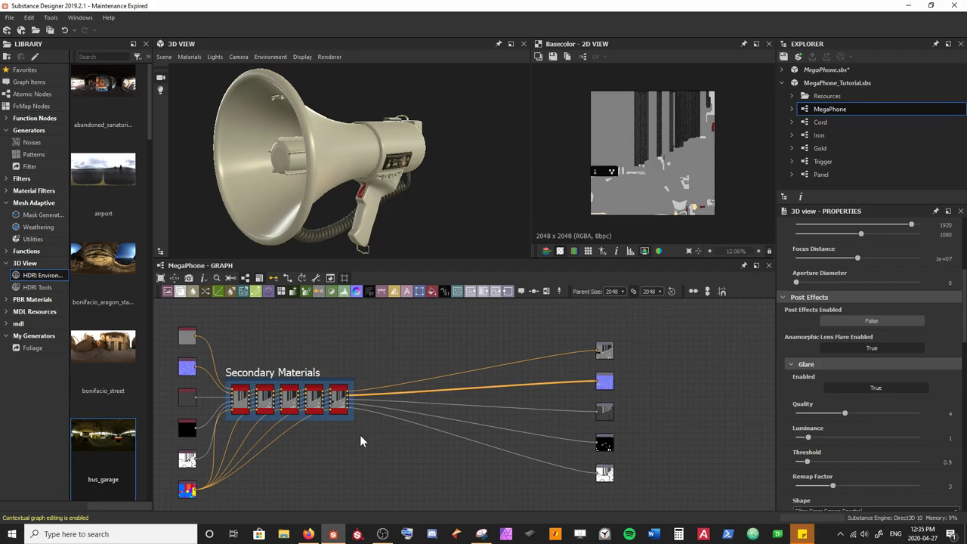
Create a new Substance graph named Speaker in the MegaPhone_Tutorial package
drag(441, 228, 273, 108)
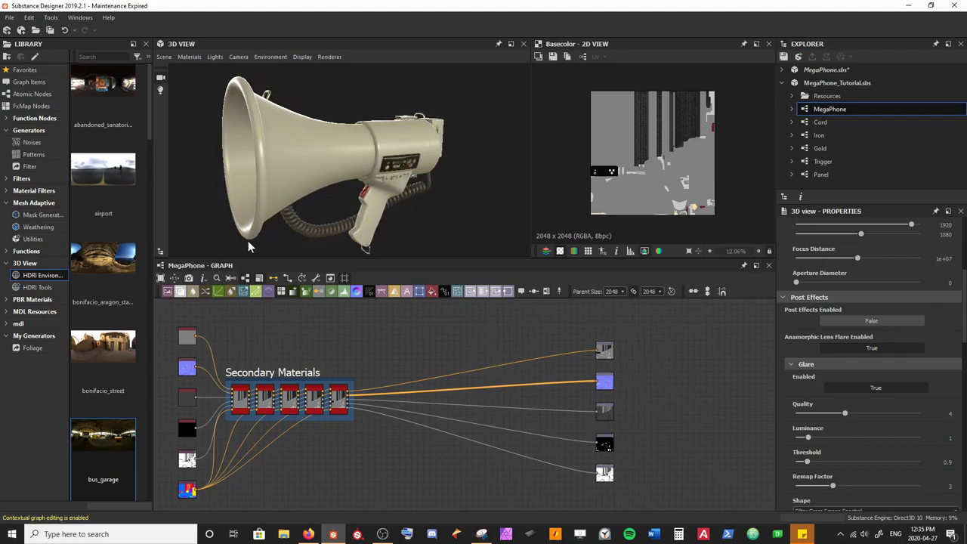
mouse_move(267, 224)
mouse_down()
mouse_move(338, 227)
mouse_move(306, 212)
mouse_move(284, 217)
mouse_up()
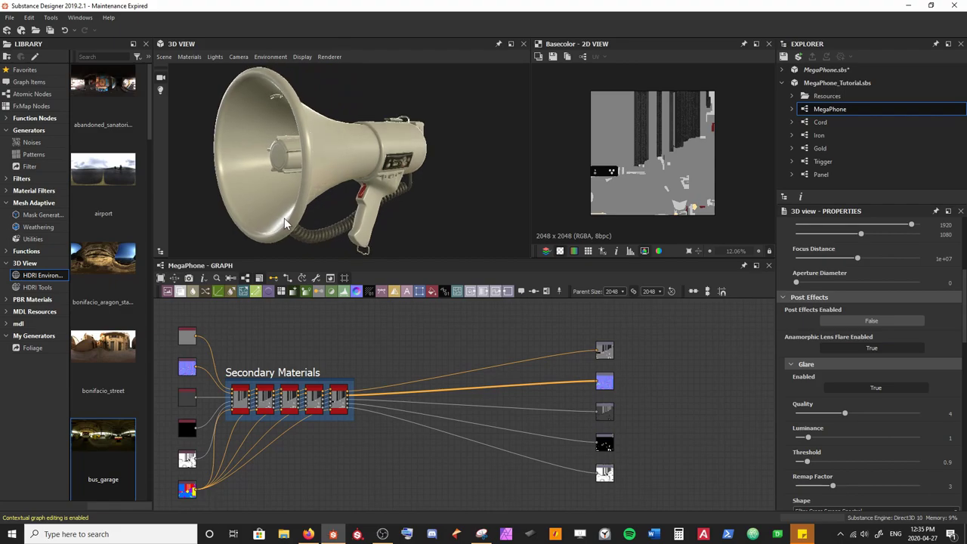
right_click(825, 84)
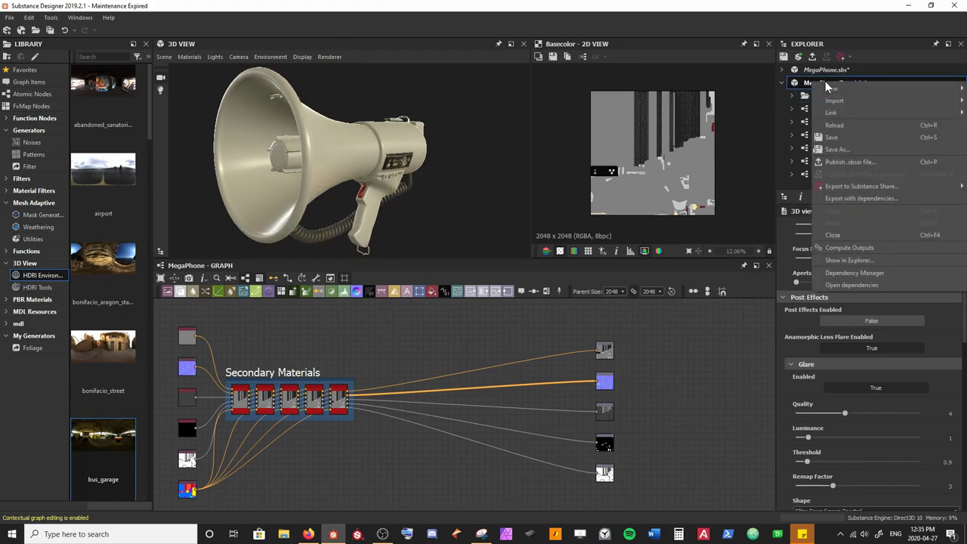
mouse_move(826, 87)
click(762, 89)
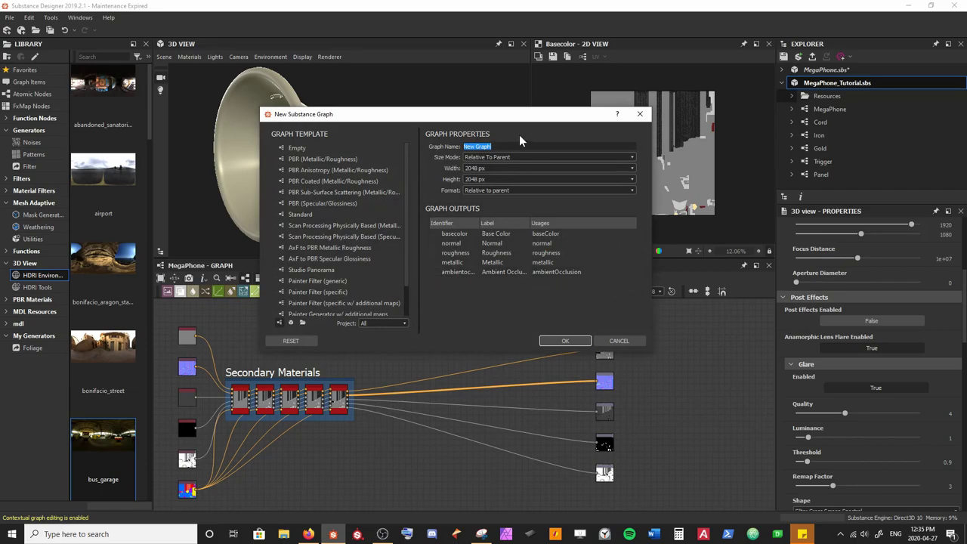
text(Speaker)
click(565, 340)
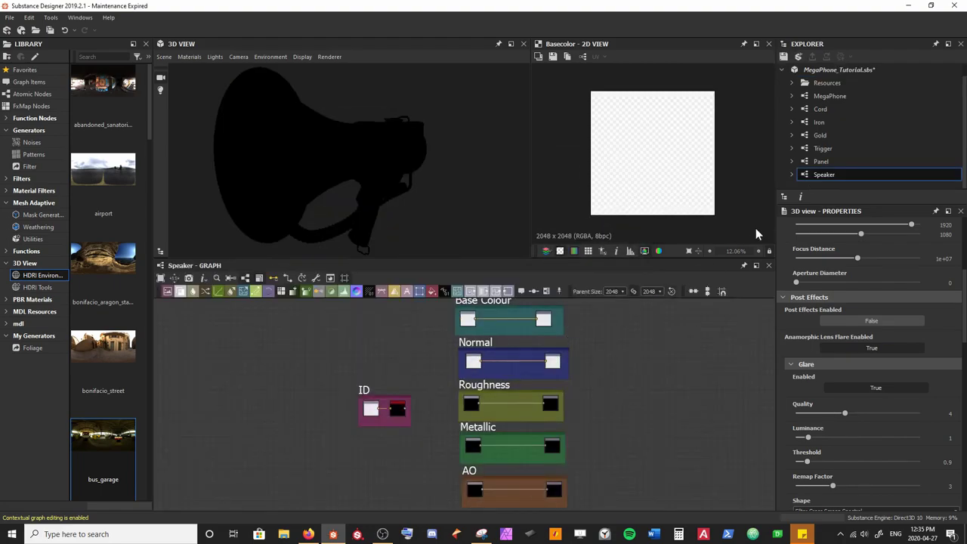
Add the Speaker graph as a node in the MegaPhone graph and wire it between the last Secondary Materials node and the outputs
click(849, 96)
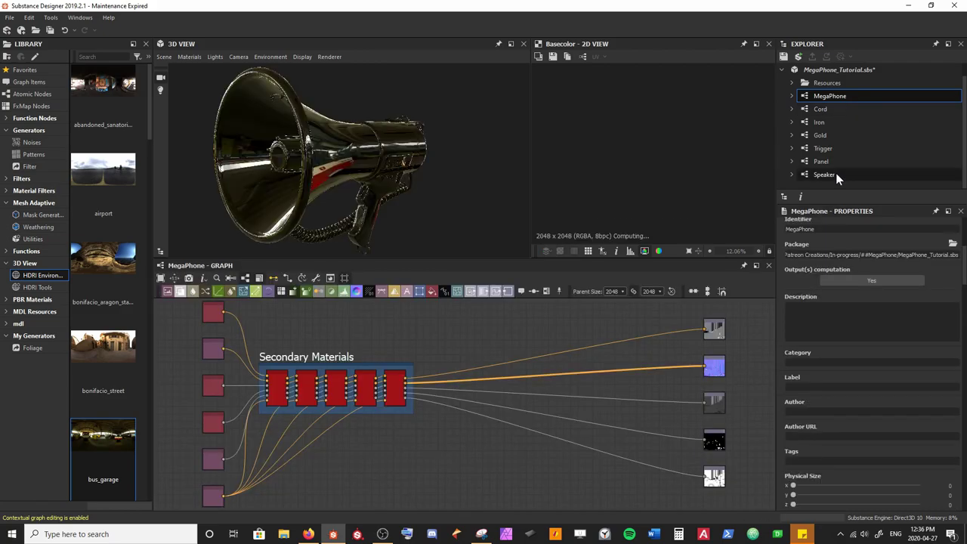
drag(836, 173, 480, 384)
scroll(475, 383, up, 2)
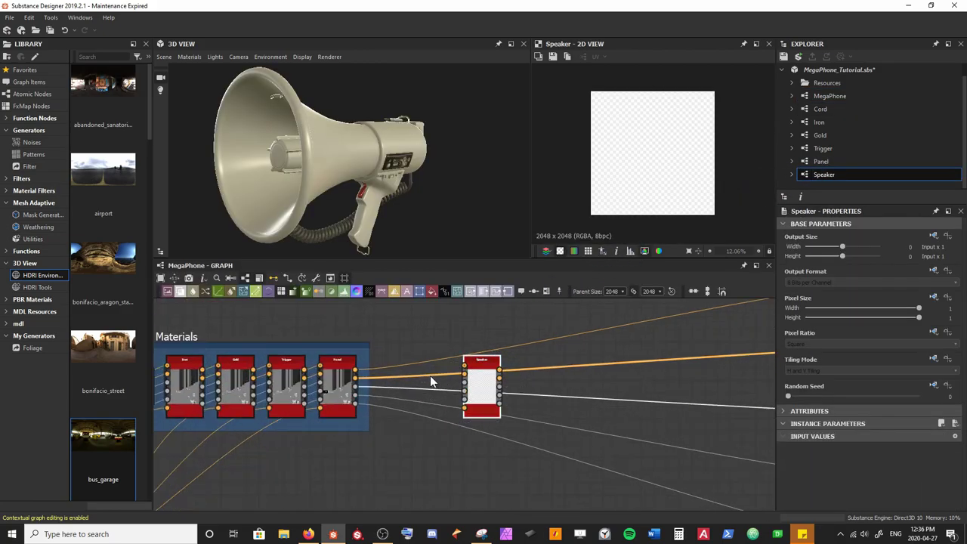
drag(356, 369, 464, 366)
scroll(489, 375, down, 3)
middle_drag(500, 376, 466, 375)
drag(461, 373, 640, 361)
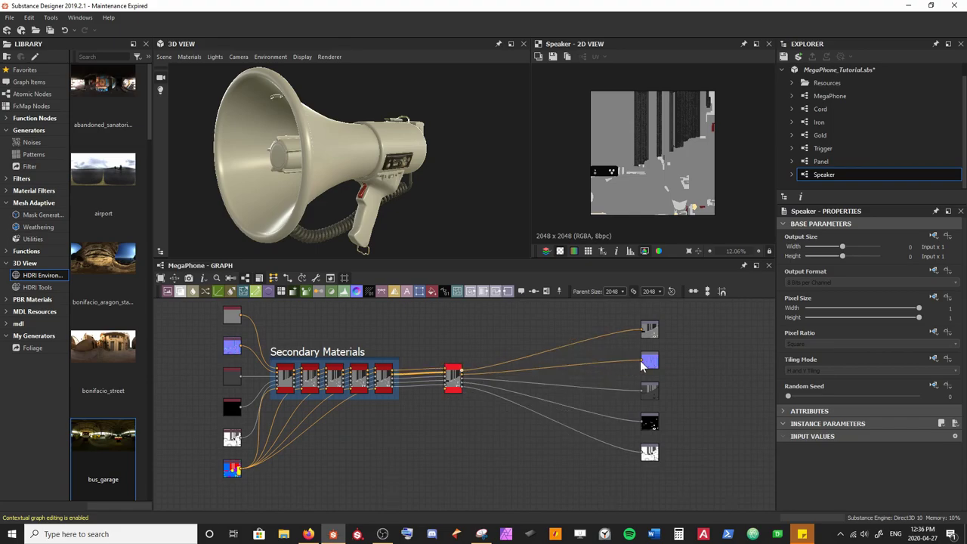
Connect the ID map to the Speaker node's ID input
scroll(396, 410, up, 2)
middle_drag(395, 409, 456, 378)
drag(233, 463, 532, 351)
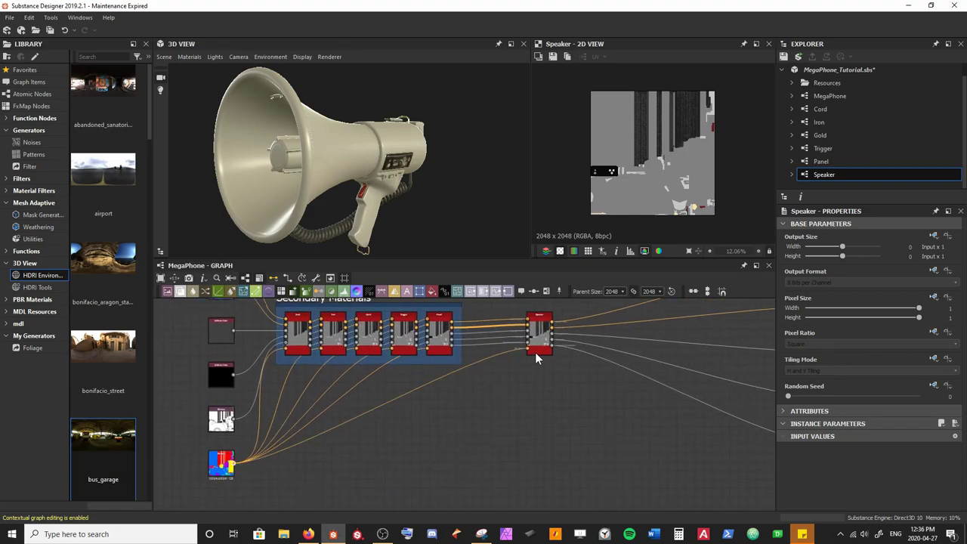
middle_drag(534, 351, 465, 400)
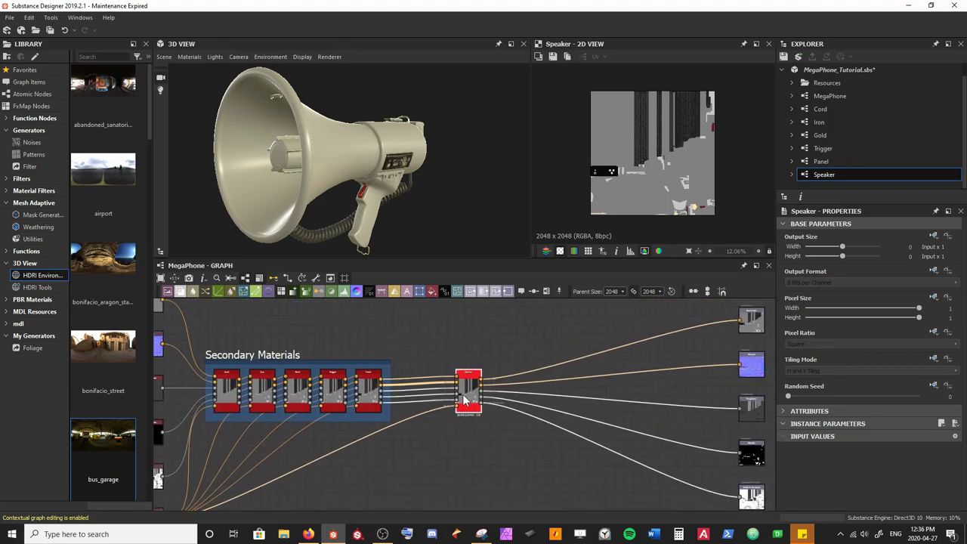
Open the Speaker node's graph and reposition the ID and Base Colour frames to make working room above the Normal frame
scroll(470, 387, up, 1)
double_click(470, 386)
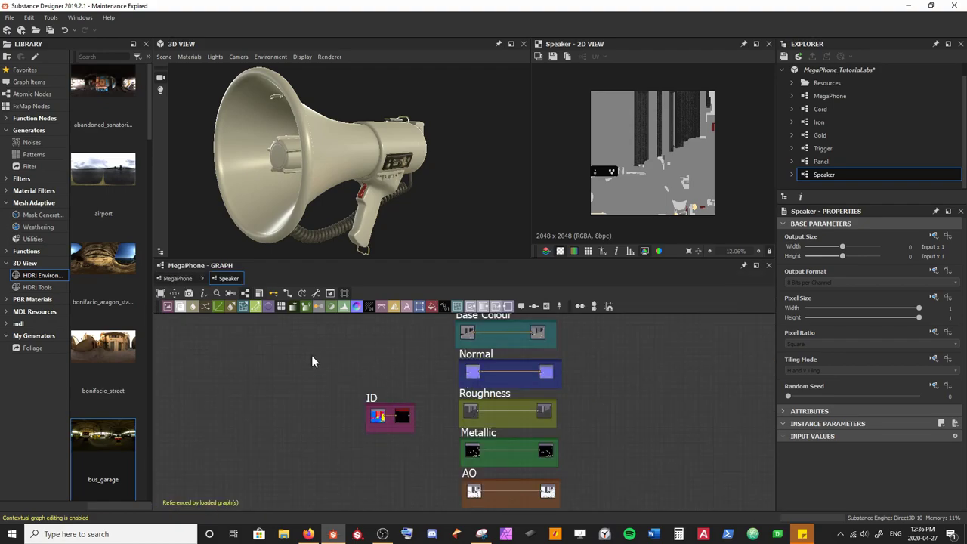
drag(397, 419, 351, 352)
middle_drag(351, 352, 309, 464)
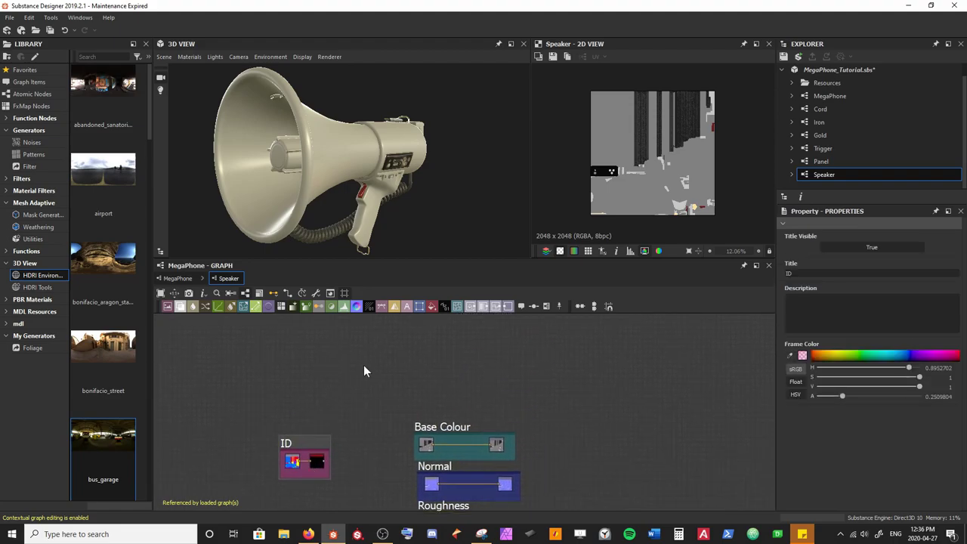
drag(287, 438, 287, 405)
drag(451, 430, 447, 407)
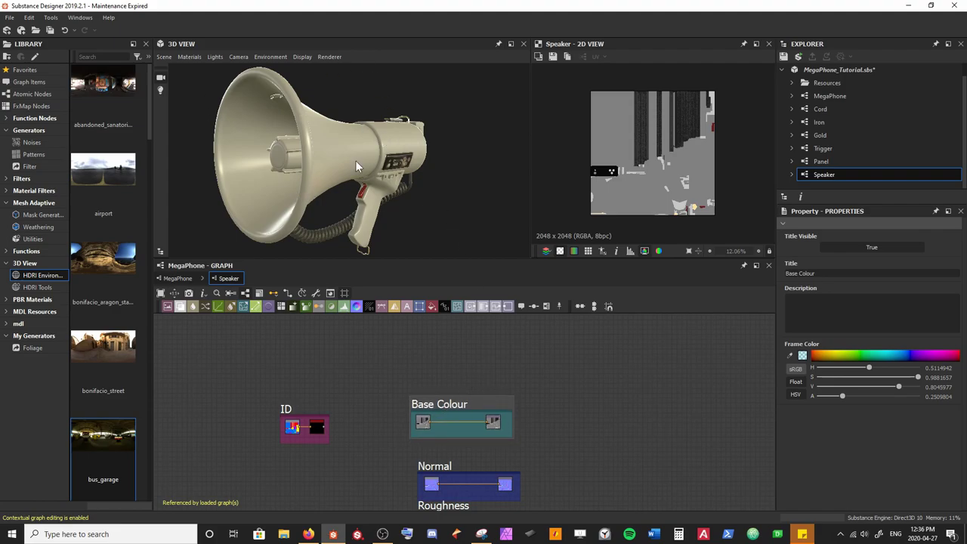
drag(349, 154, 360, 193)
scroll(286, 408, up, 2)
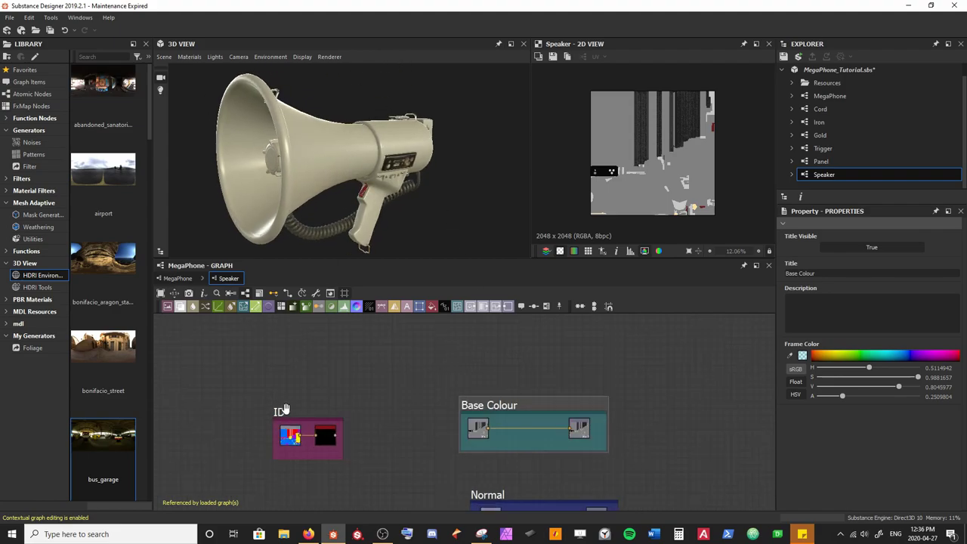
drag(285, 408, 276, 393)
drag(495, 405, 481, 384)
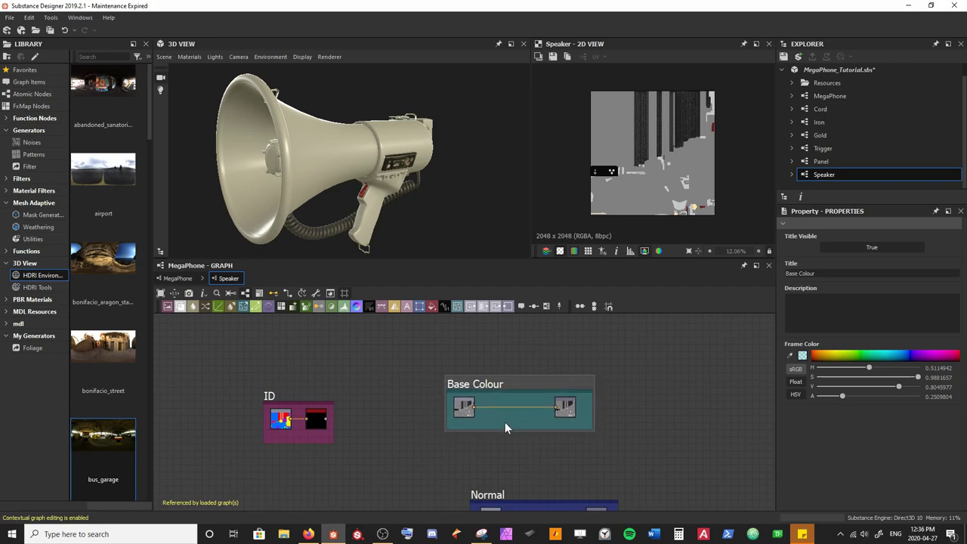
Enlarge the Base Colour frame and insert a Blend node between its input and output nodes
drag(514, 428, 520, 468)
drag(456, 435, 567, 446)
click(534, 437)
click(528, 447)
key(space)
key(Return)
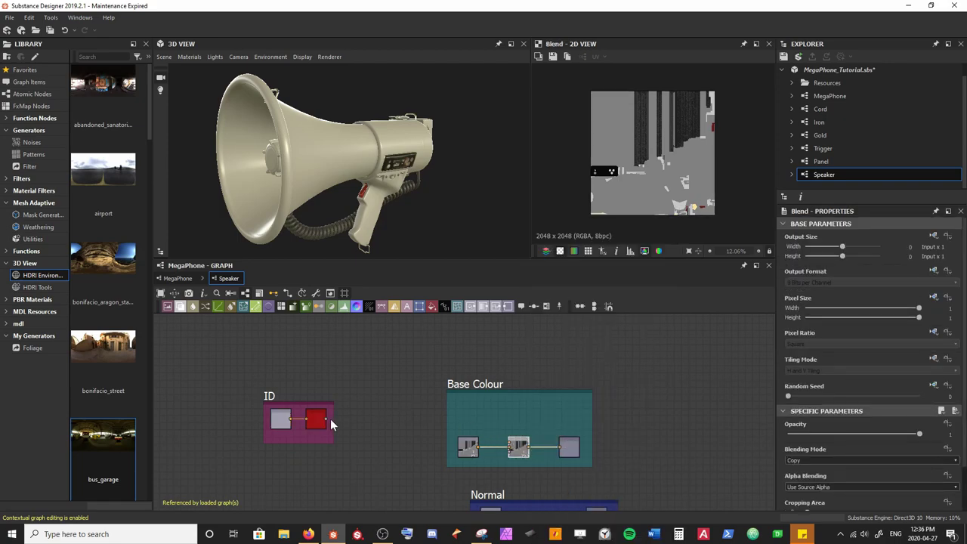
Sample the ID map's blue in the color-to-mask node and connect its mask to the Base Colour Blend node's opacity input
double_click(280, 418)
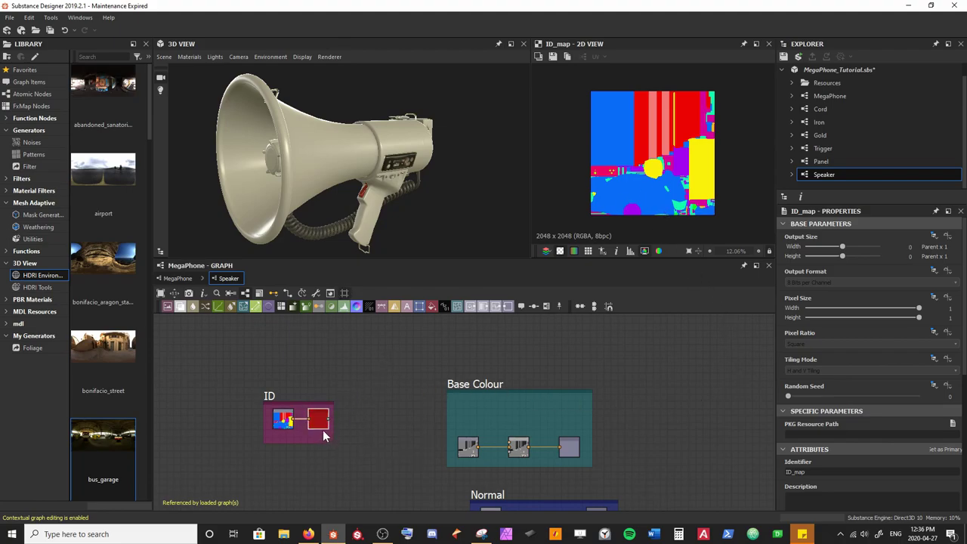
click(319, 419)
click(790, 450)
click(648, 205)
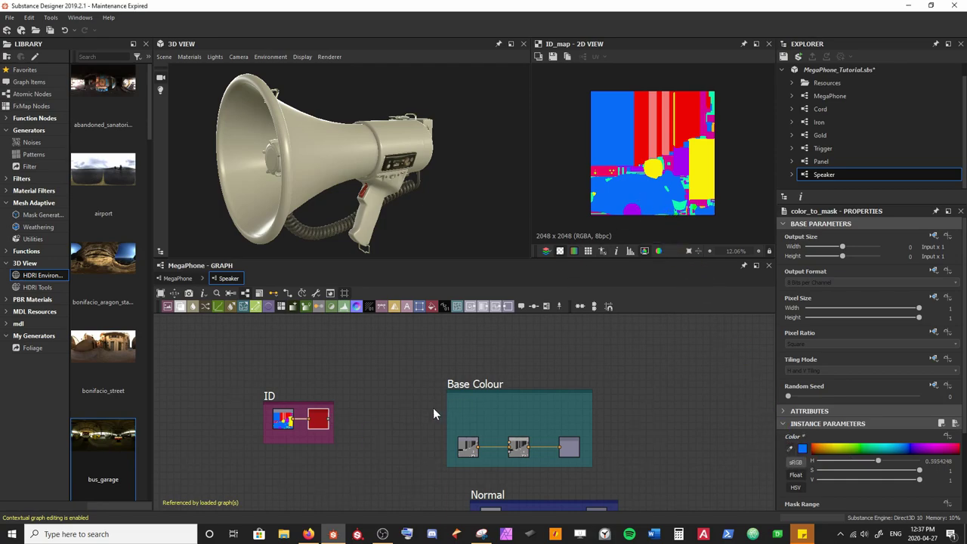
middle_drag(439, 412, 369, 400)
drag(259, 407, 438, 443)
scroll(413, 415, up, 1)
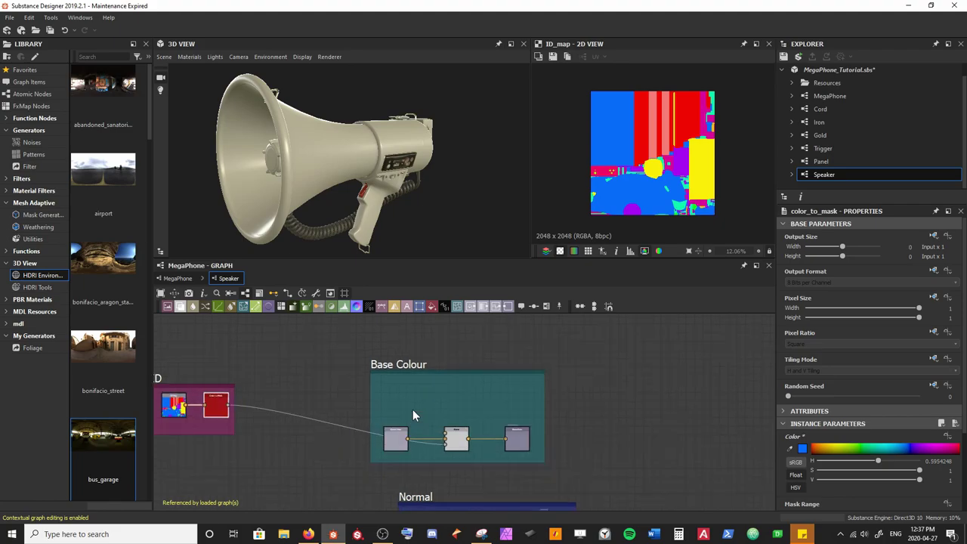
Add a Uniform Color node to the Base Colour frame and give it an absolute output size of 16 x 16 px
scroll(413, 414, up, 1)
drag(434, 308, 396, 406)
scroll(397, 409, up, 2)
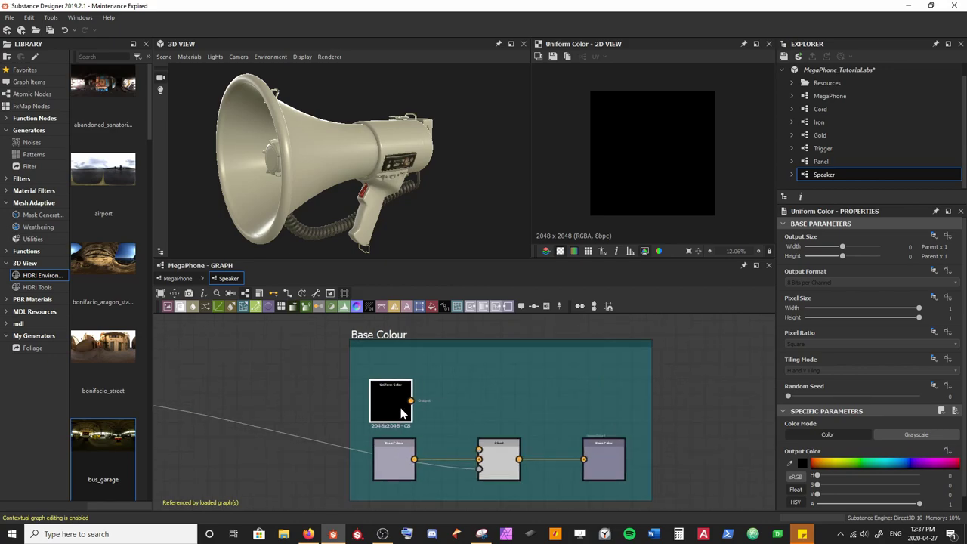
click(933, 236)
click(924, 268)
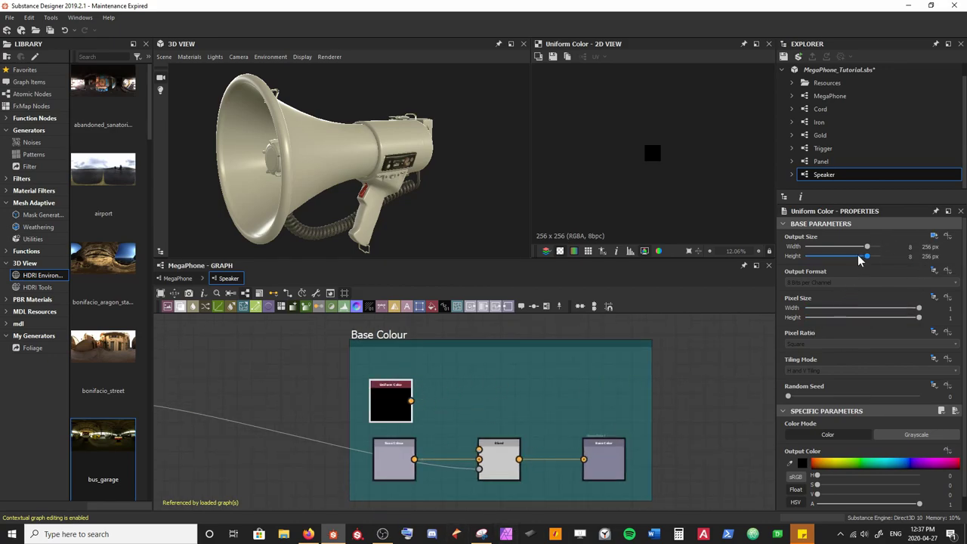
drag(866, 246, 856, 249)
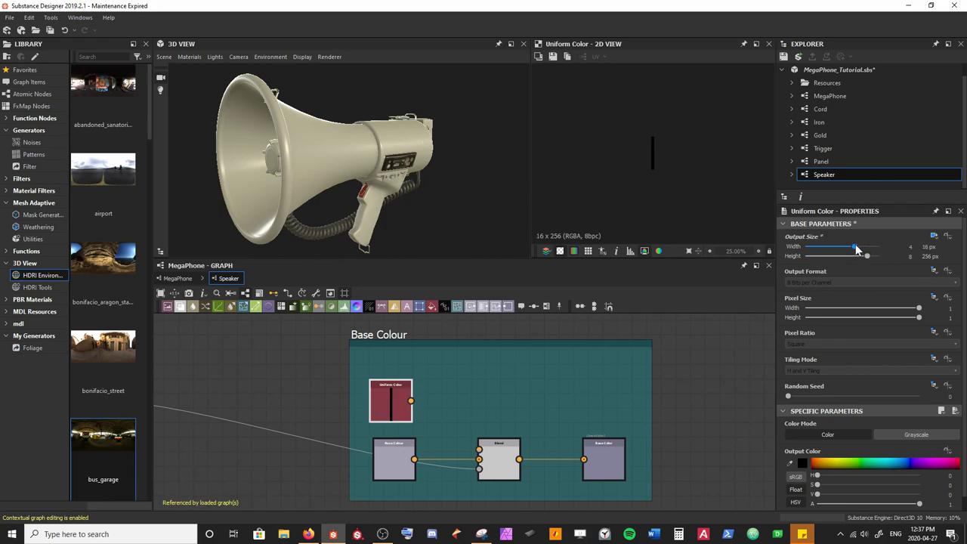
click(856, 256)
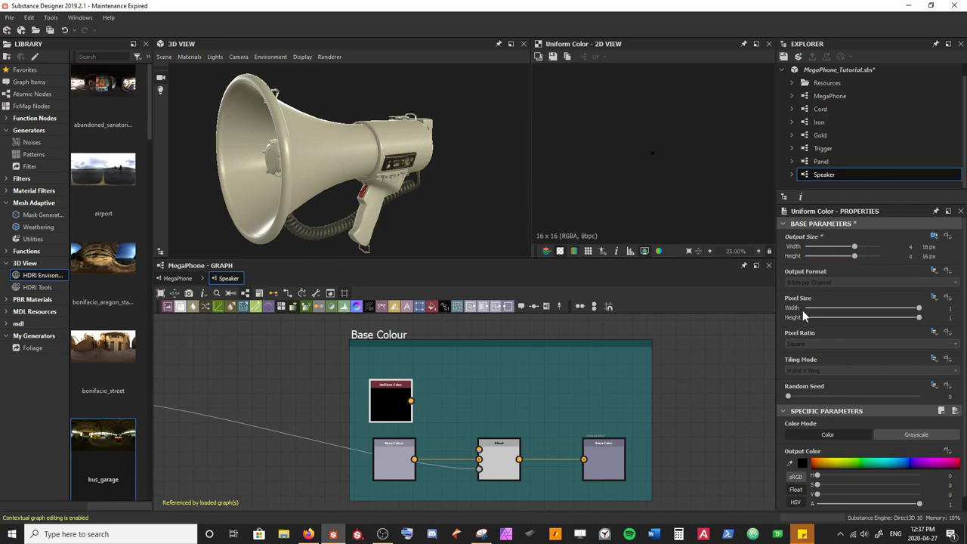
Connect the Uniform Color node to the Blend node's foreground input and view the graph outputs on the 3D megaphone
middle_drag(671, 442, 636, 423)
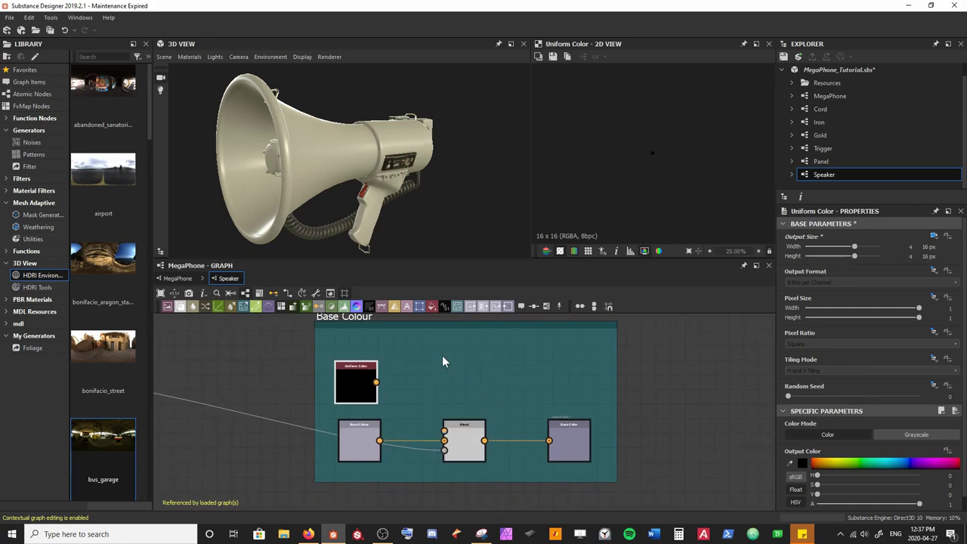
drag(377, 381, 444, 431)
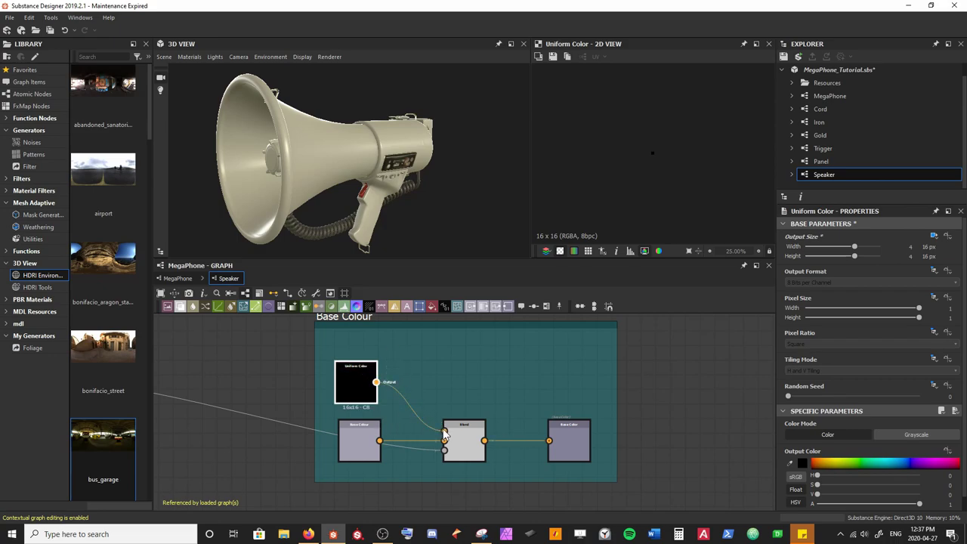
right_click(682, 378)
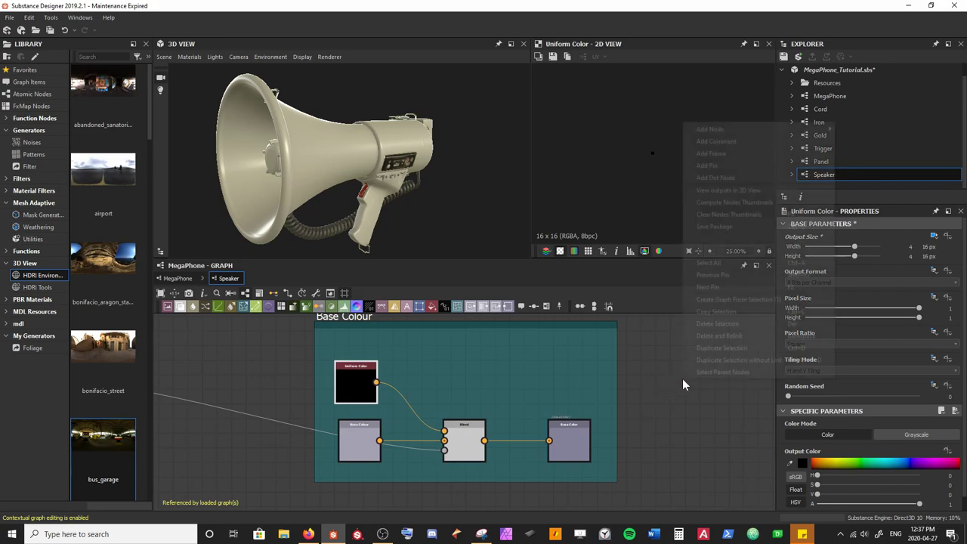
click(721, 189)
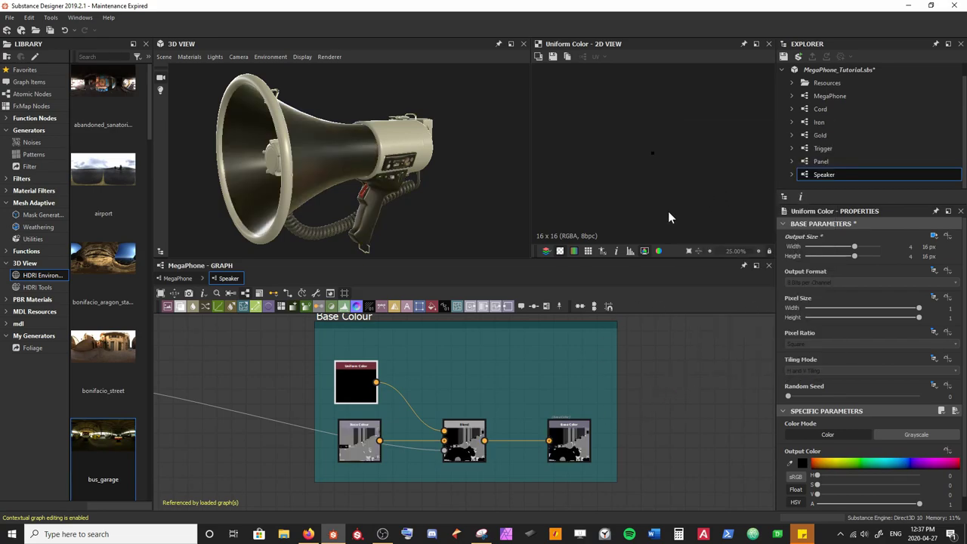
drag(328, 126, 392, 220)
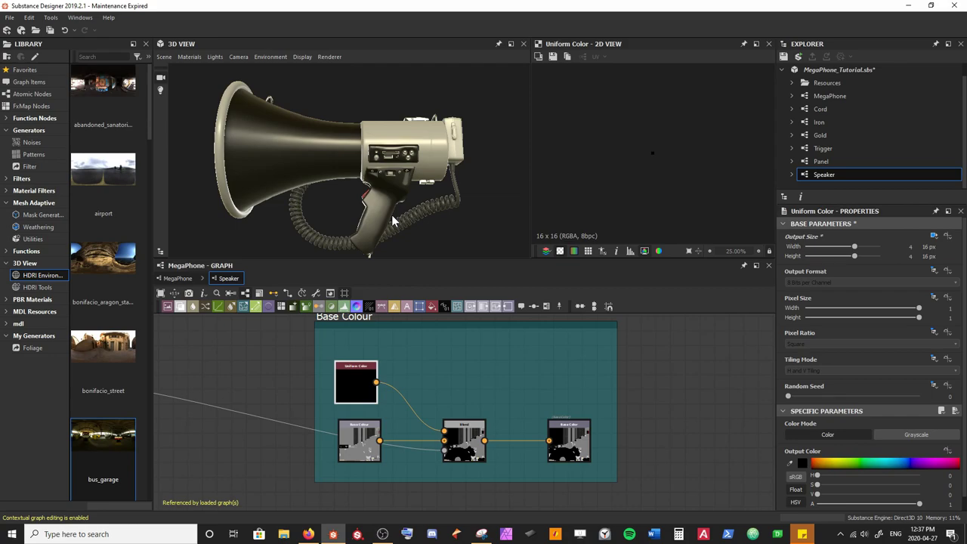
drag(391, 220, 254, 185)
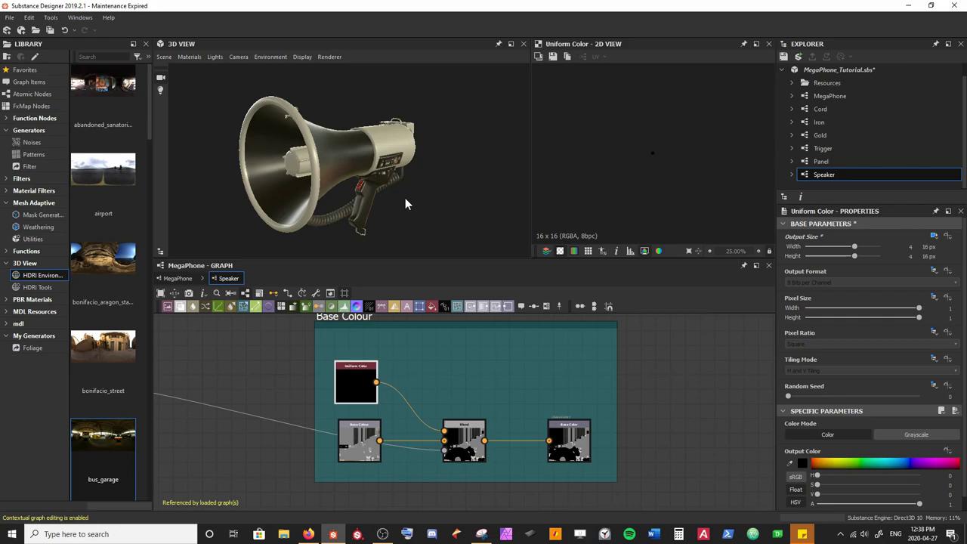
Set the Uniform Color node's output color to mid grey #ff858585 and check it on the megaphone
click(802, 463)
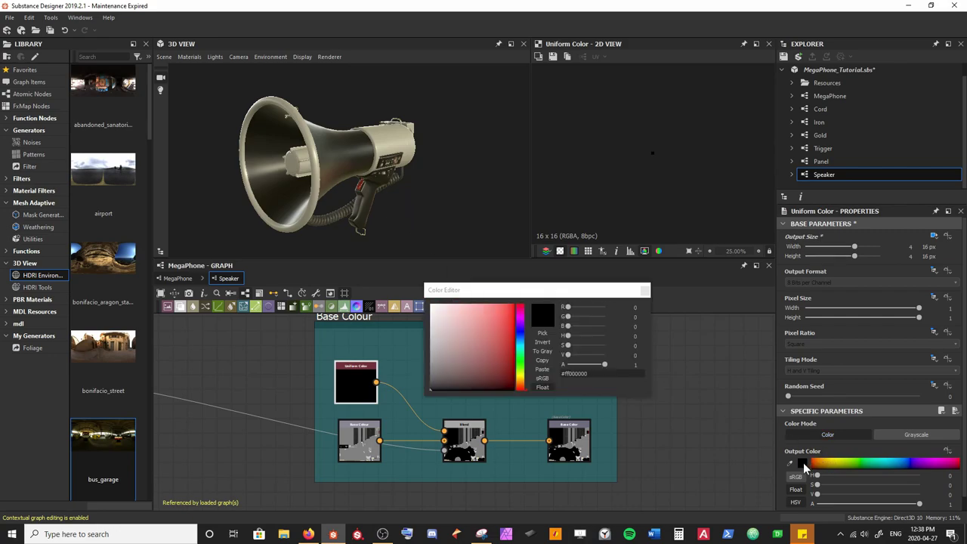
drag(430, 366, 406, 344)
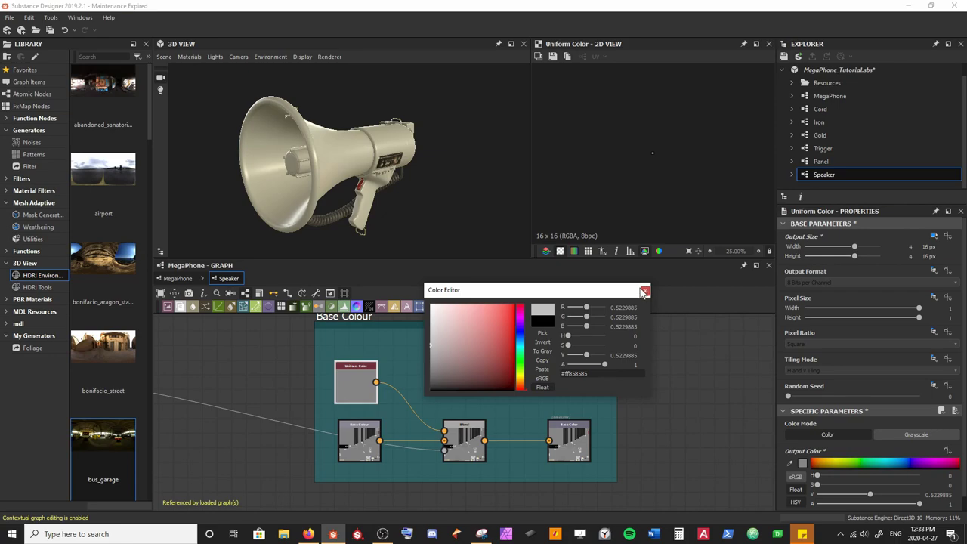
click(644, 290)
drag(458, 178, 402, 170)
drag(413, 99, 338, 97)
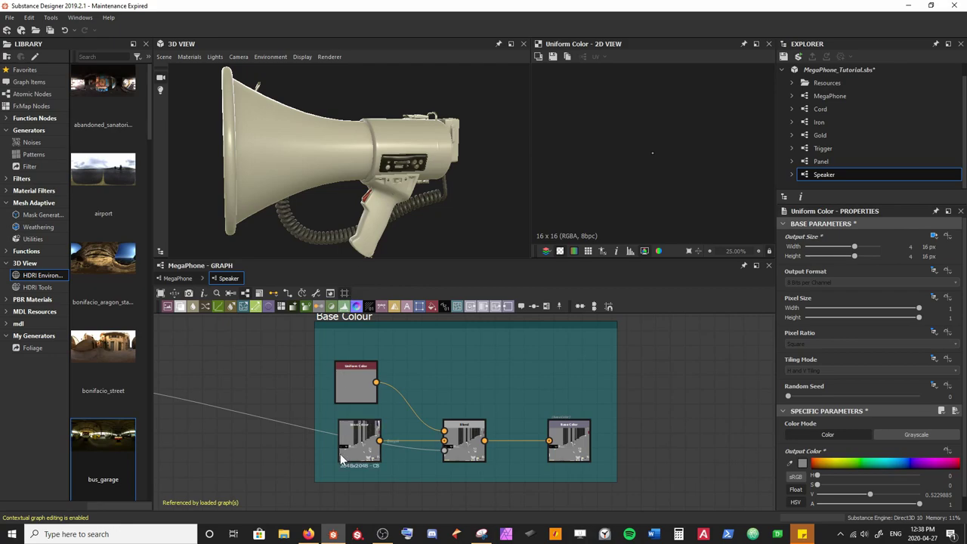
Spread out the ID, Base Colour and Normal frames to free space around the Normal nodes, and inspect the megaphone's horn up close
scroll(323, 409, down, 4)
scroll(323, 409, down, 3)
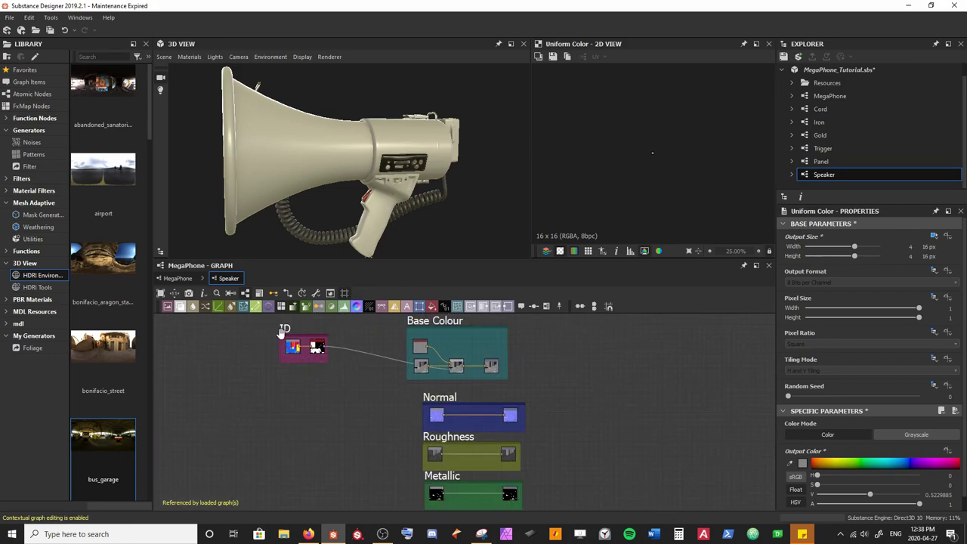
click(284, 341)
drag(284, 343, 284, 405)
middle_drag(445, 378, 379, 428)
drag(366, 374, 384, 317)
scroll(390, 408, up, 3)
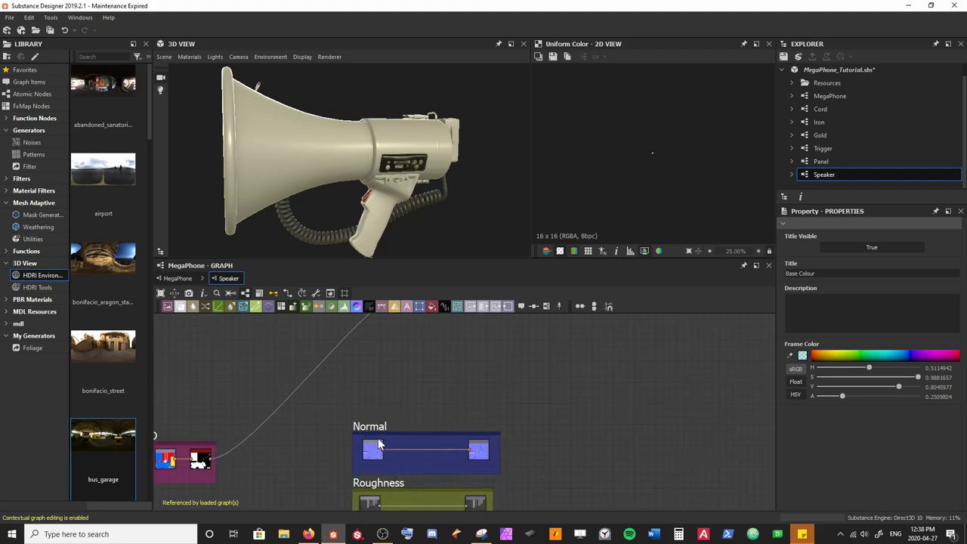
click(372, 425)
drag(371, 424, 364, 385)
scroll(274, 130, up, 5)
drag(362, 138, 283, 215)
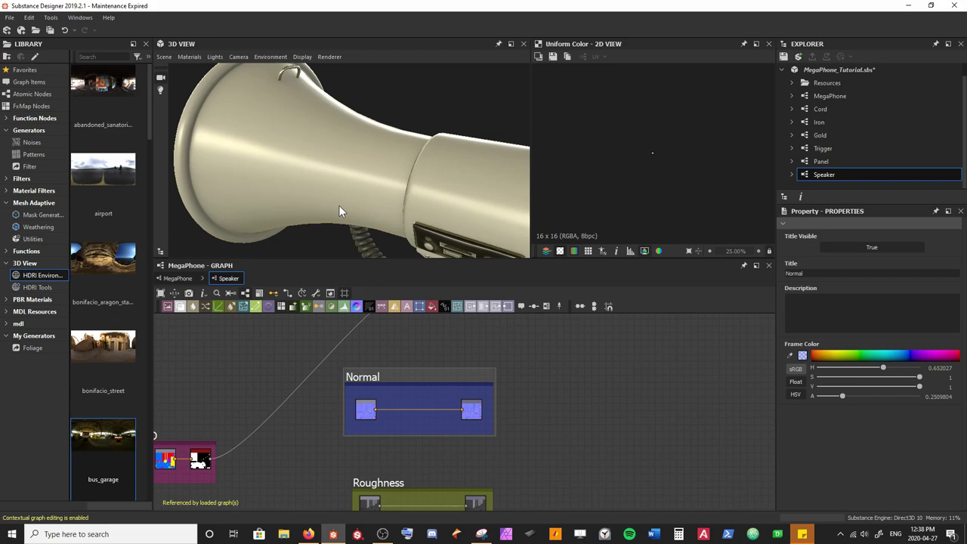
Enlarge the Normal frame and spread its input and output nodes apart along the frame's lower edge
scroll(377, 429, up, 1)
drag(384, 433, 394, 469)
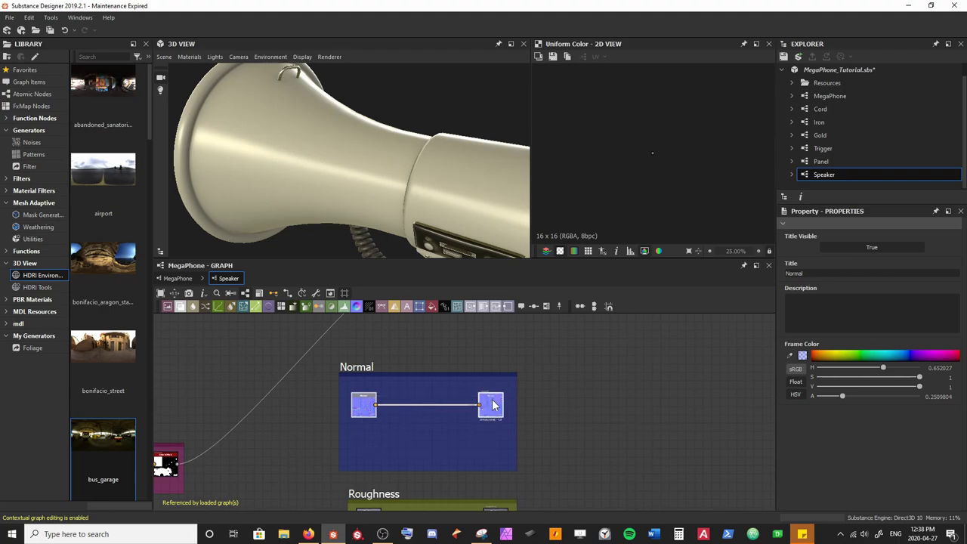
drag(493, 404, 493, 444)
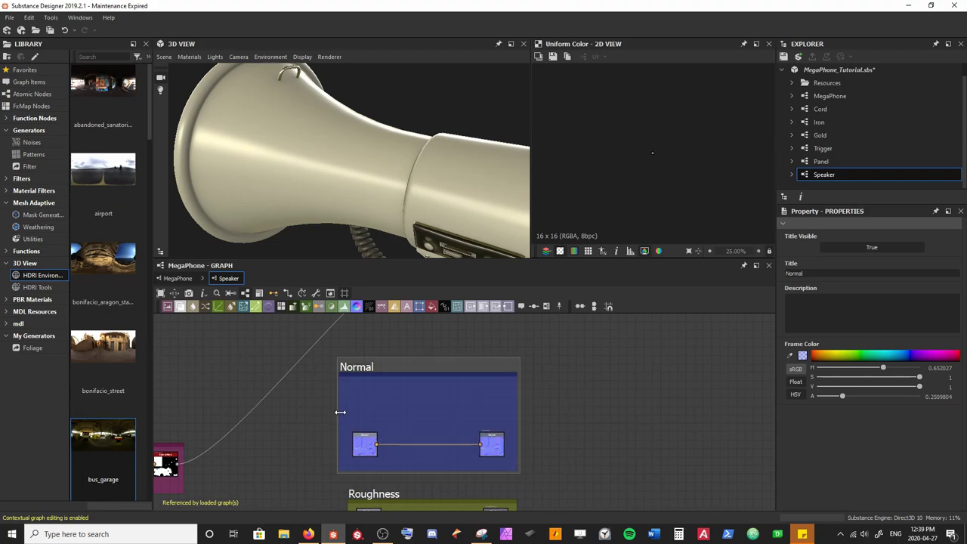
drag(341, 411, 268, 412)
middle_drag(293, 410, 351, 400)
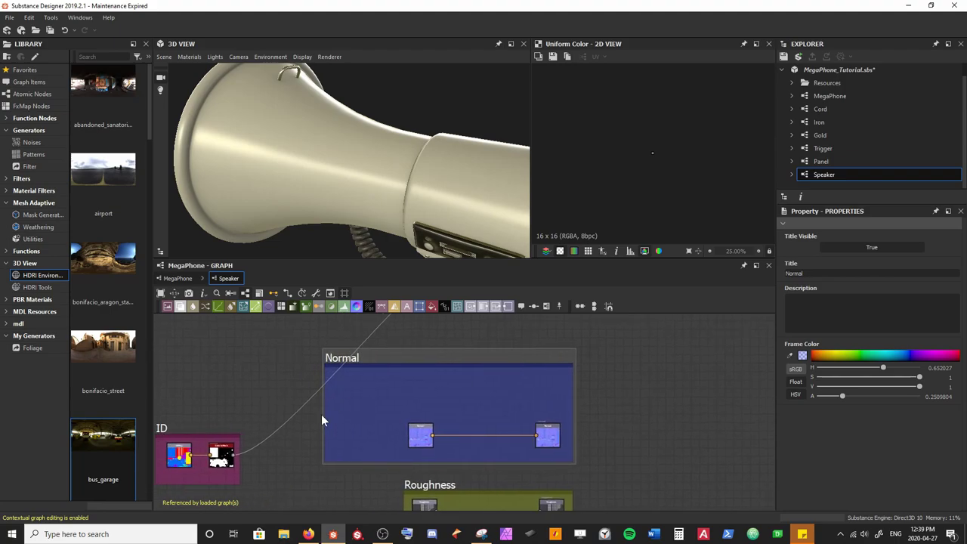
drag(417, 438, 349, 441)
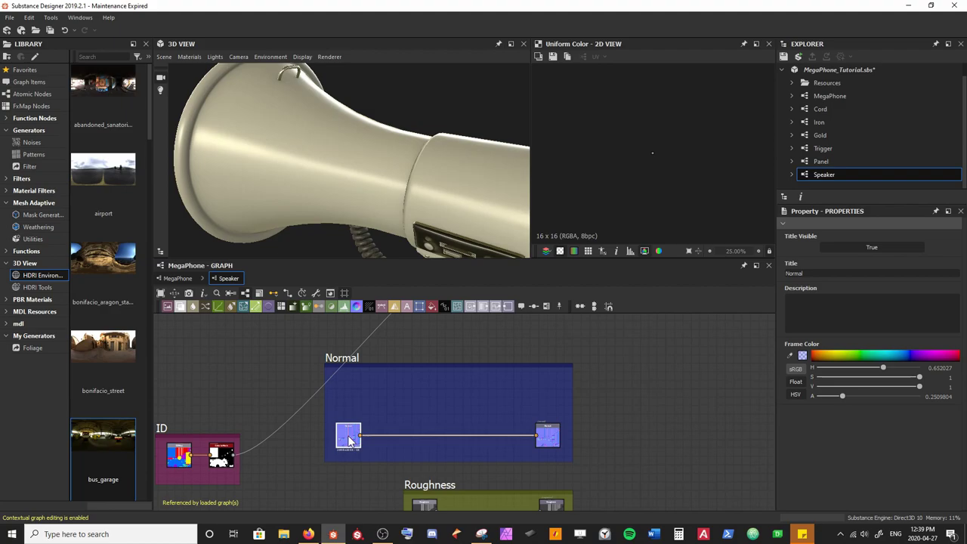
Add a Tile Generator node inside the Normal frame, above the Normal input node
scroll(348, 423, up, 2)
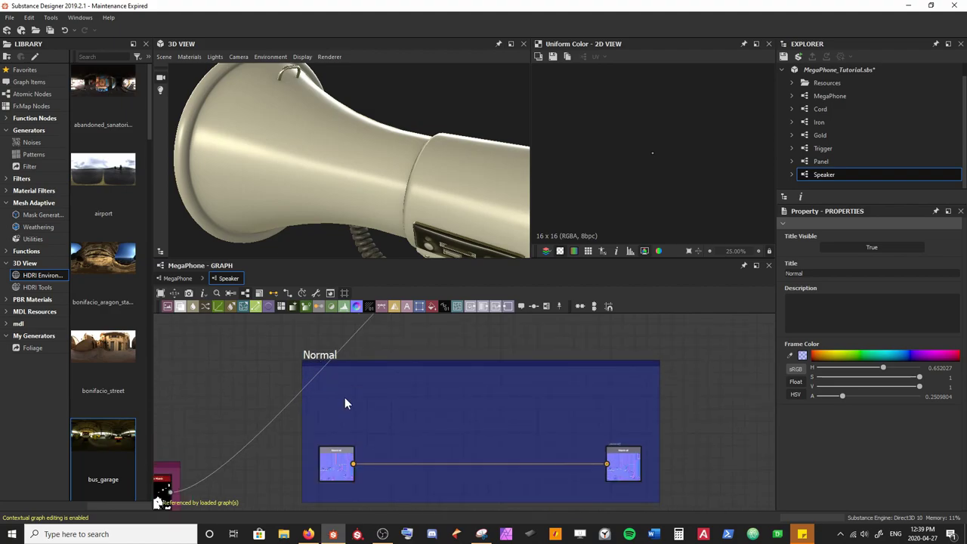
key(space)
text(tile gen)
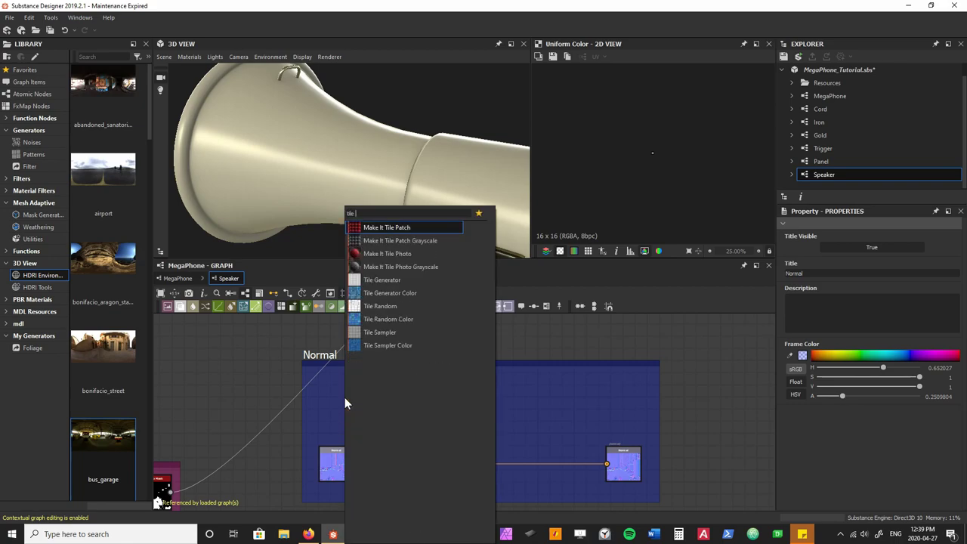
key(Return)
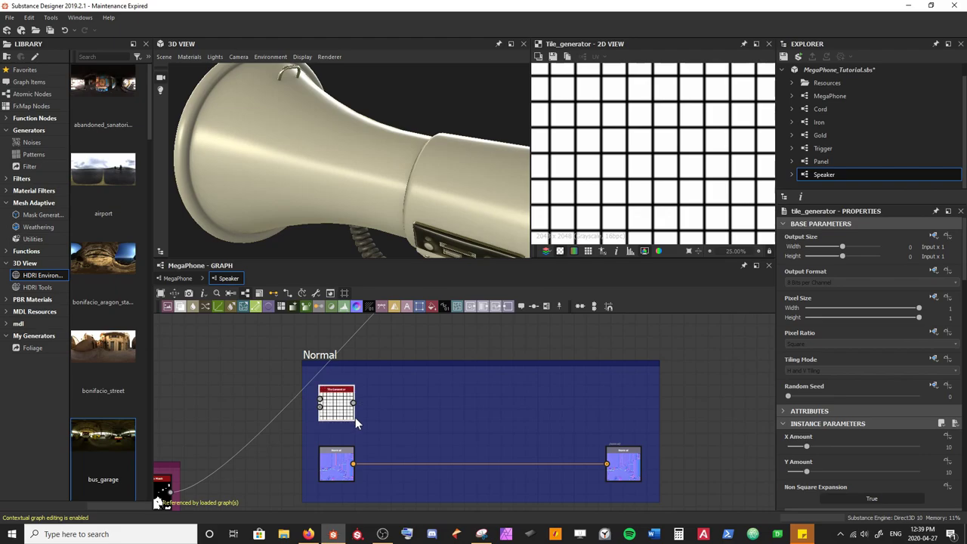
scroll(355, 417, up, 2)
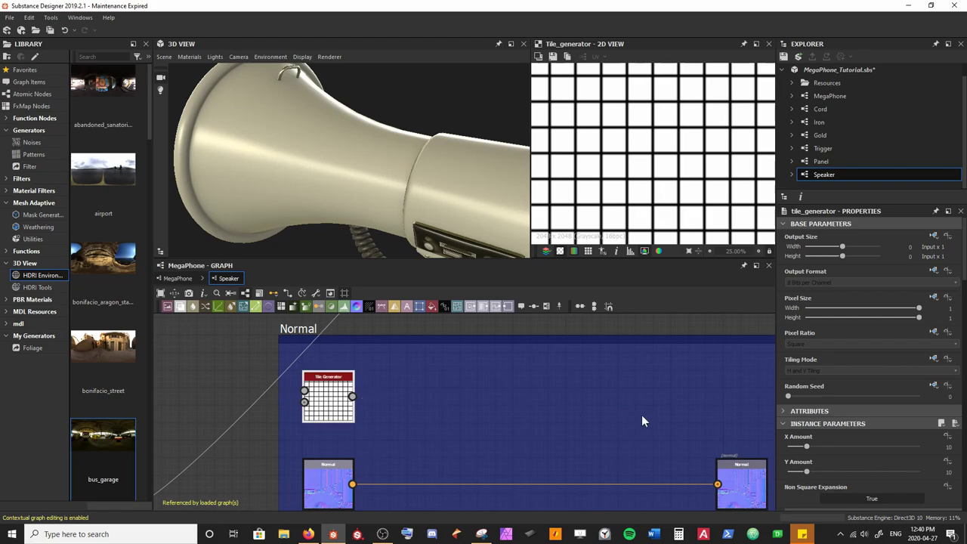
Set the Tile Generator's pattern to Paraboloid and its X Amount and Y Amount to 64
scroll(803, 424, down, 4)
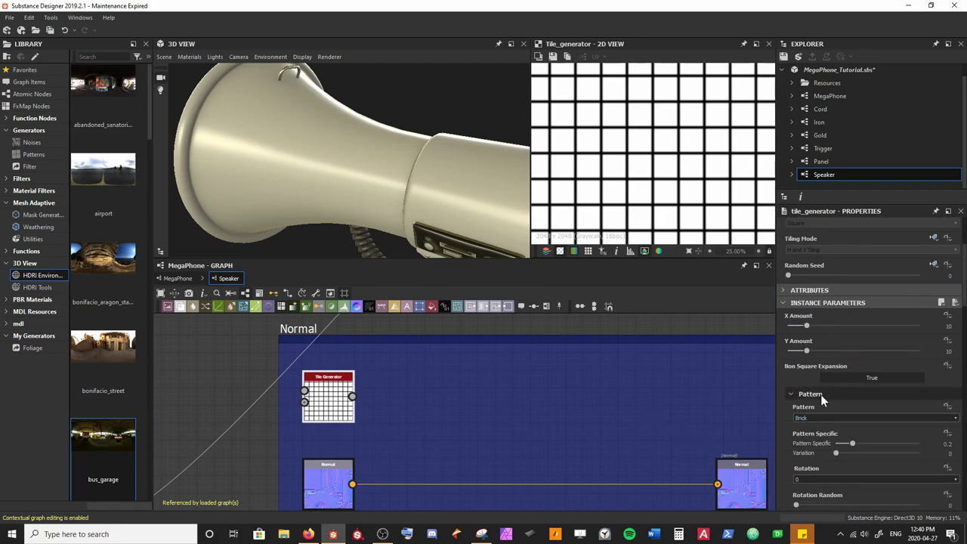
click(817, 417)
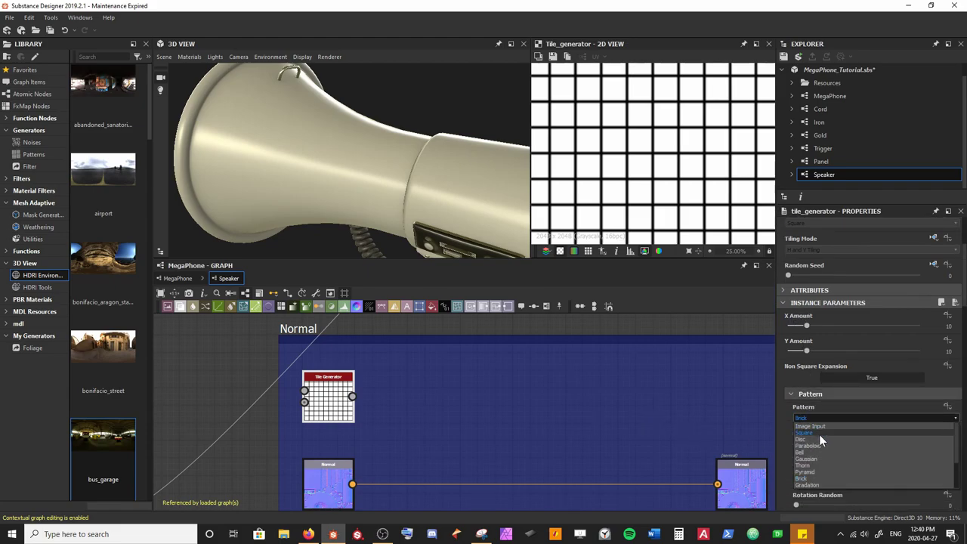
click(818, 446)
scroll(676, 157, down, 3)
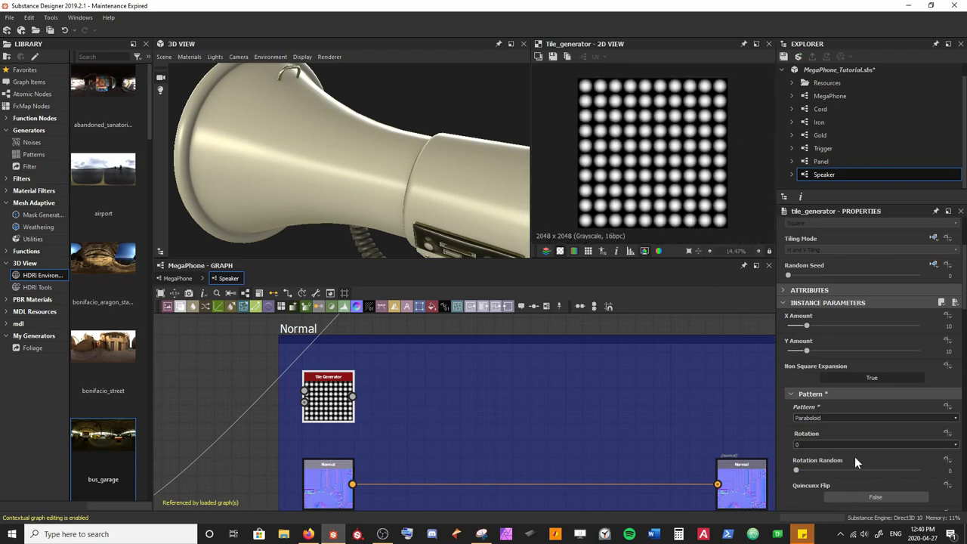
drag(818, 325, 927, 325)
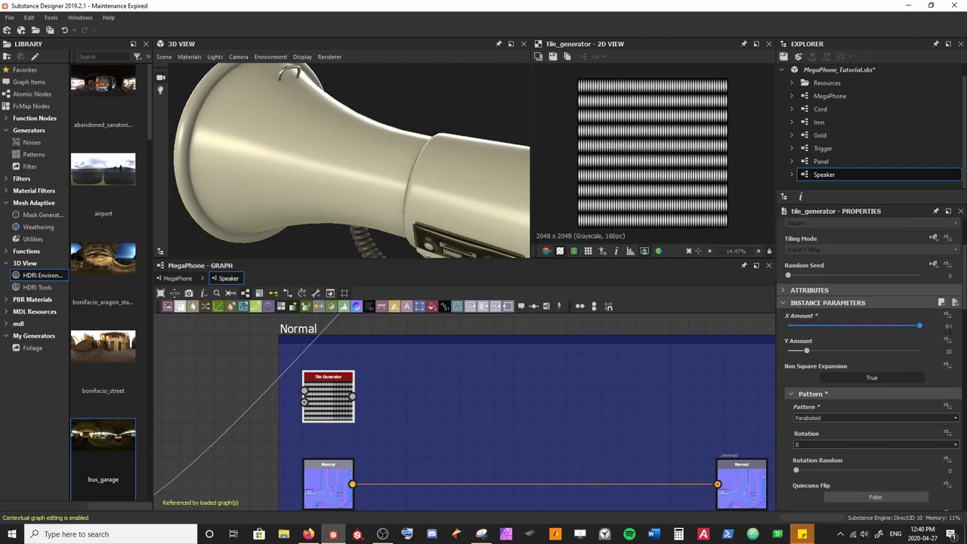
drag(807, 351, 921, 351)
scroll(722, 193, up, 2)
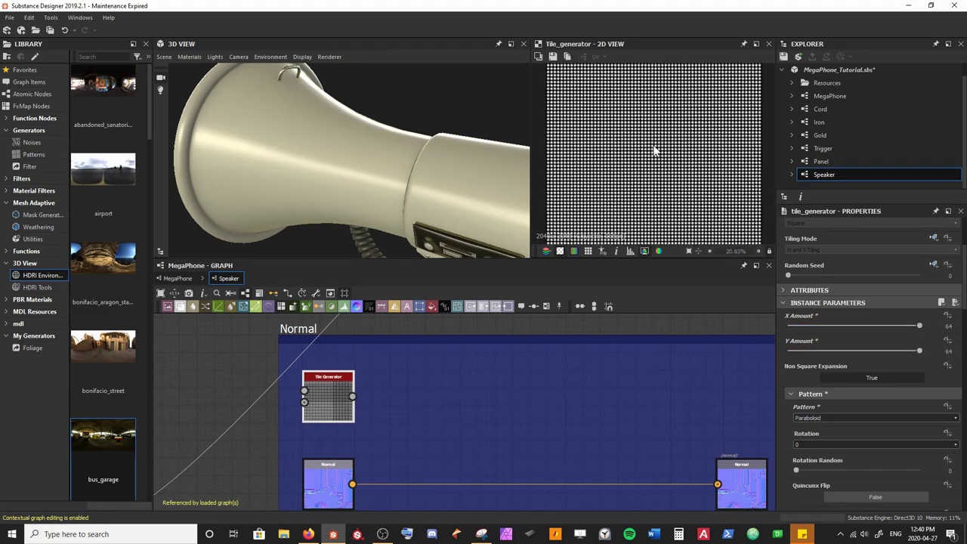
drag(318, 179, 356, 149)
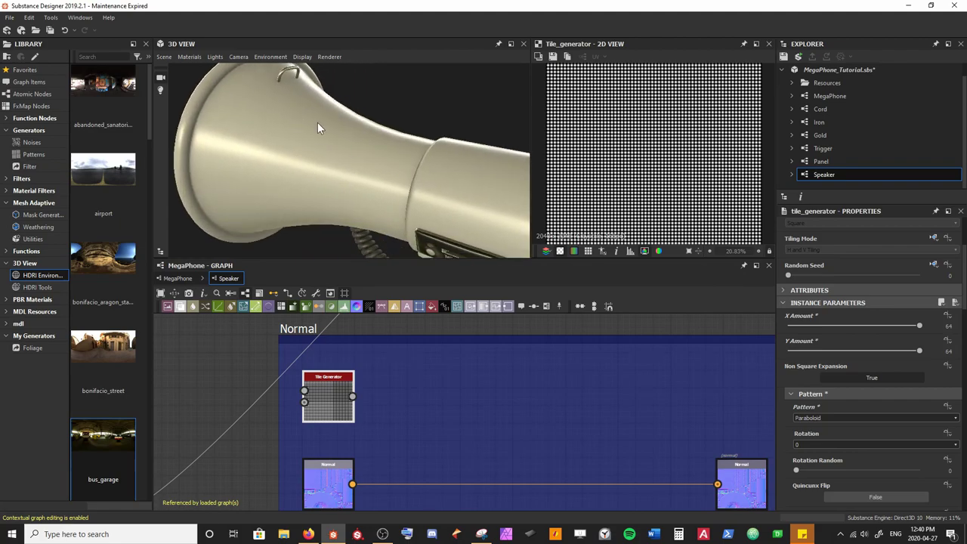
Add a Normal node fed by the Tile Generator's output
scroll(449, 442, down, 3)
middle_drag(448, 395, 390, 377)
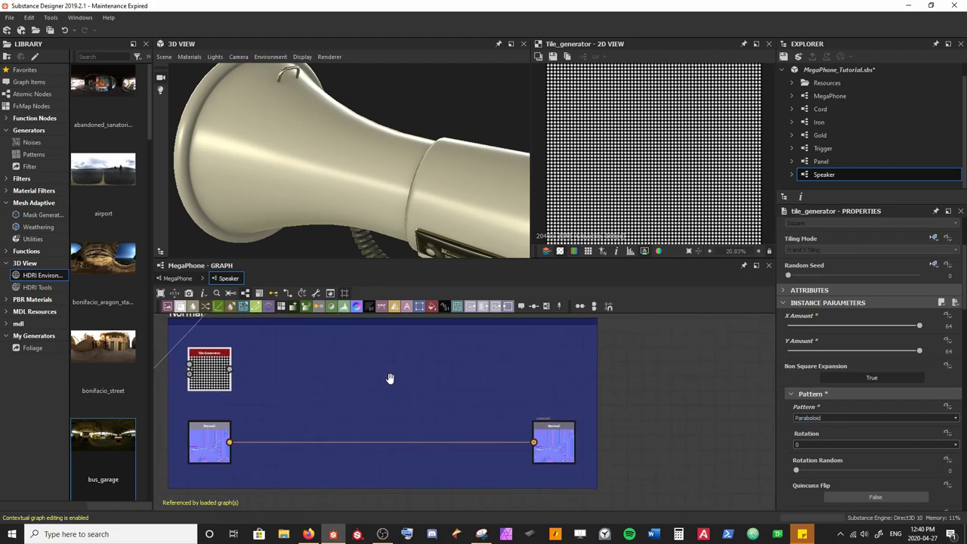
scroll(382, 324, up, 1)
middle_drag(382, 324, 415, 319)
click(211, 371)
key(space)
text(norm)
key(Return)
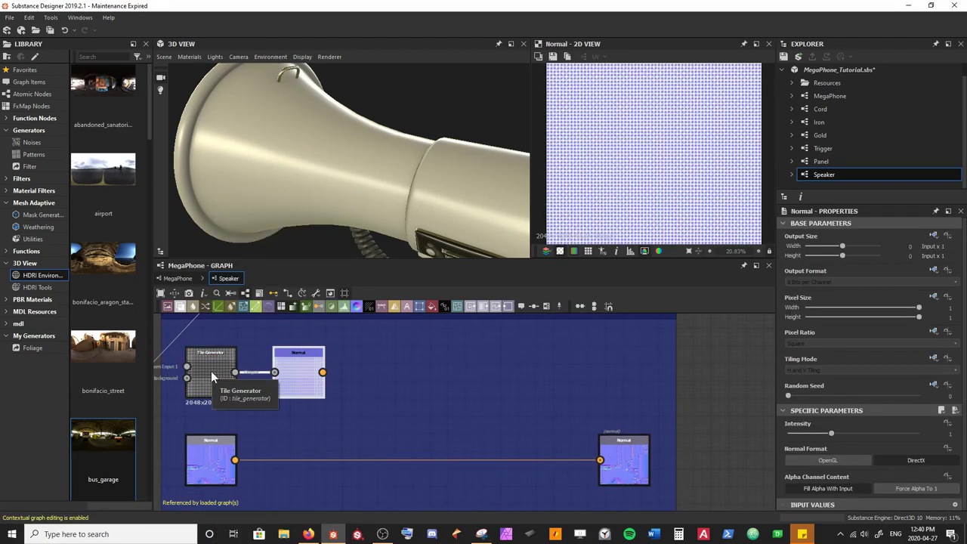
Insert a Normal Combine node into the link between the Normal input and the Normal output
click(381, 441)
key(space)
text(normal)
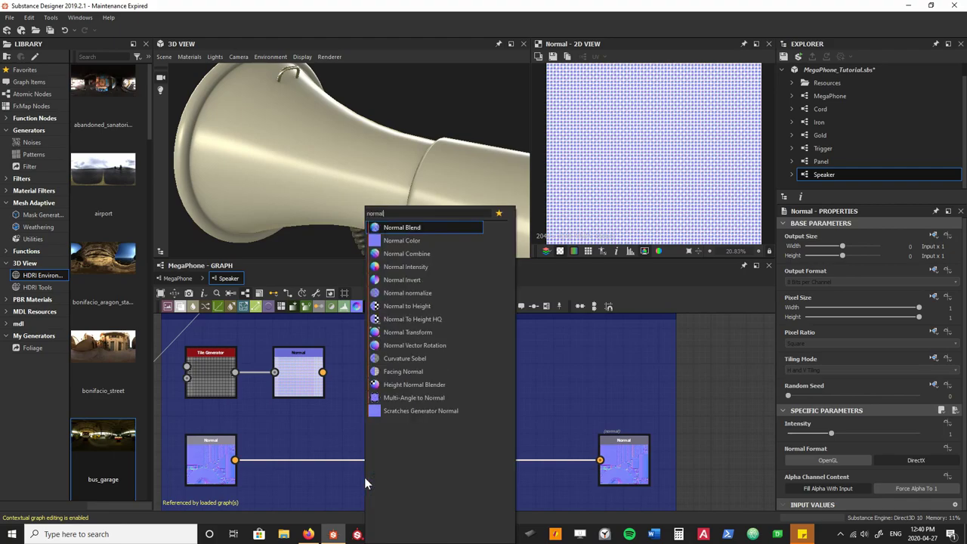
key(Down)
key(Down)
key(Return)
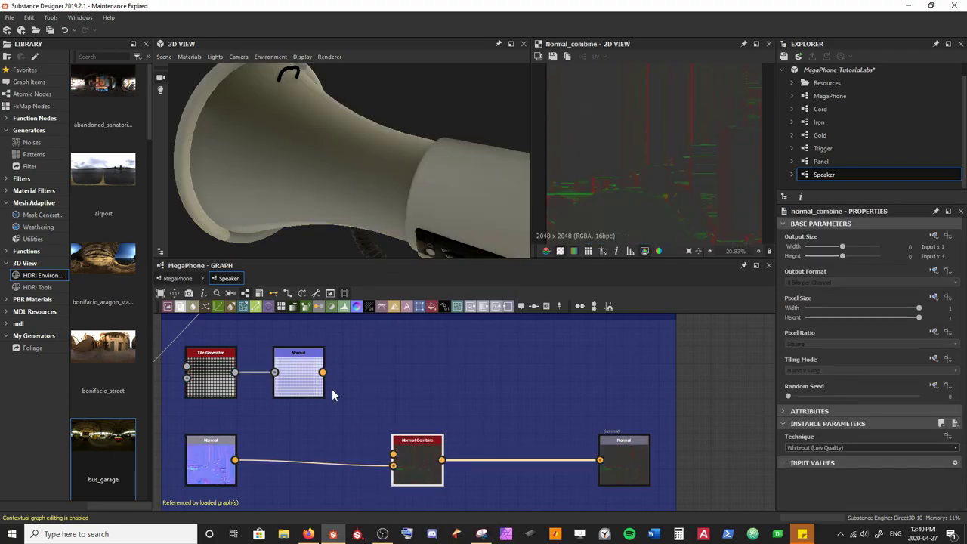
Connect the tile pattern's Normal node to Normal Combine's free input and set its Alpha Channel Content to Force Alpha To 1
drag(322, 371, 387, 448)
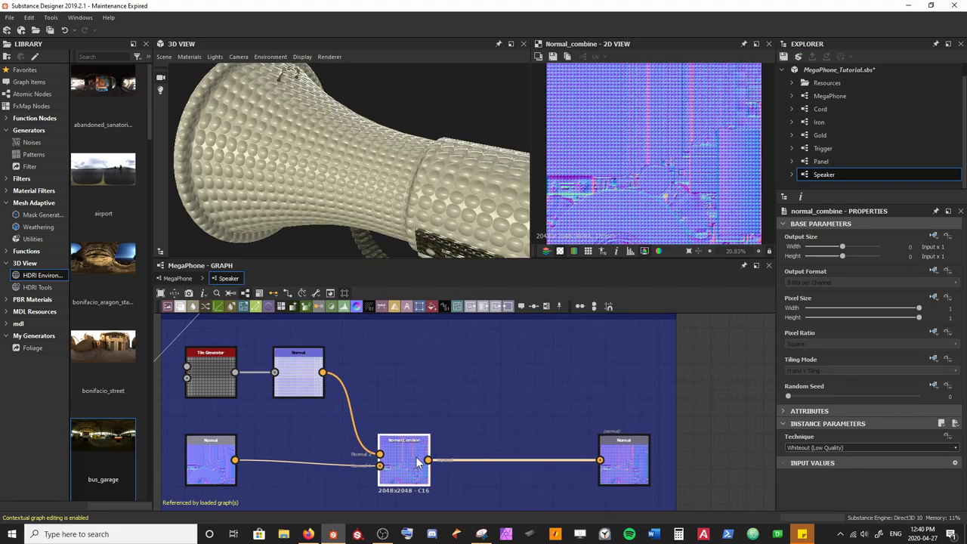
drag(322, 148, 280, 143)
drag(405, 180, 360, 191)
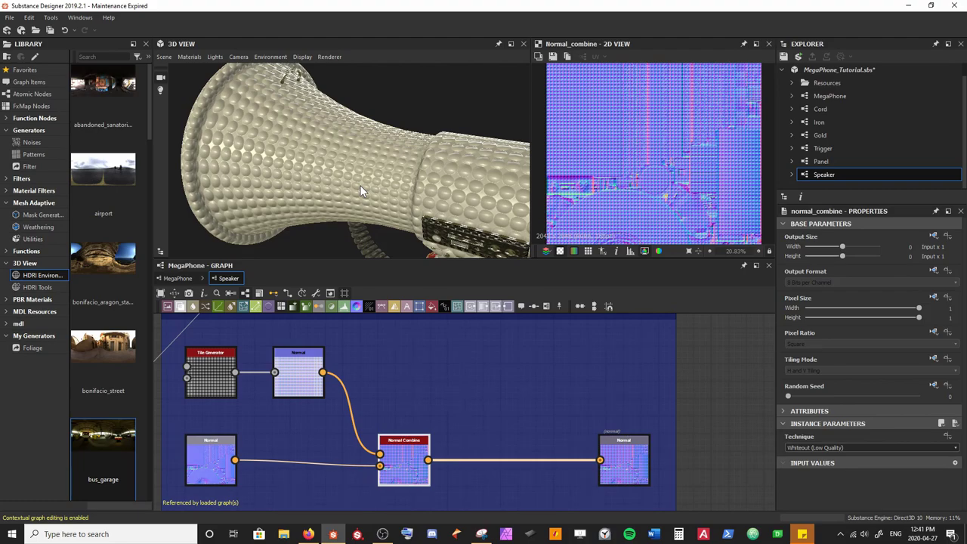
click(277, 388)
click(912, 488)
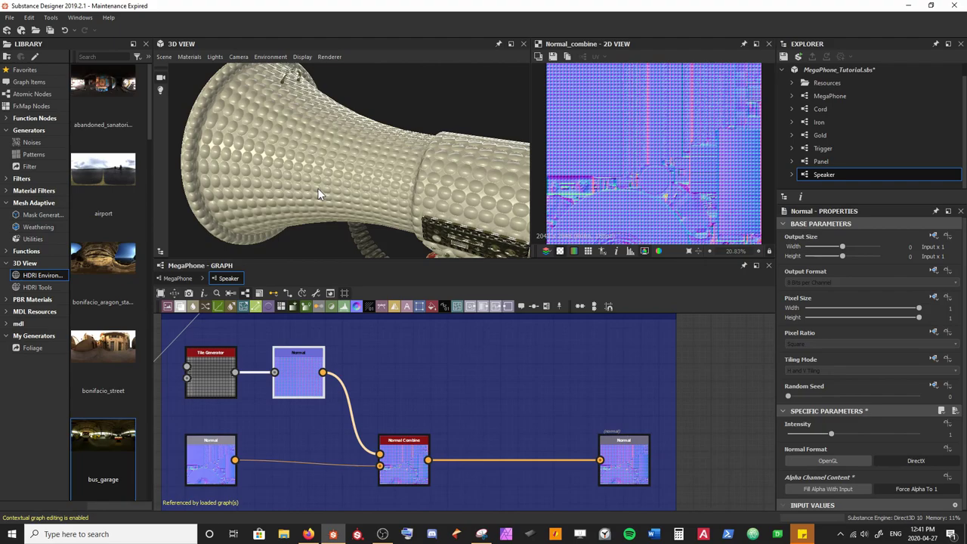
Inspect the bumps on the megaphone's horn and the Tile Generator's output up close
scroll(332, 177, up, 5)
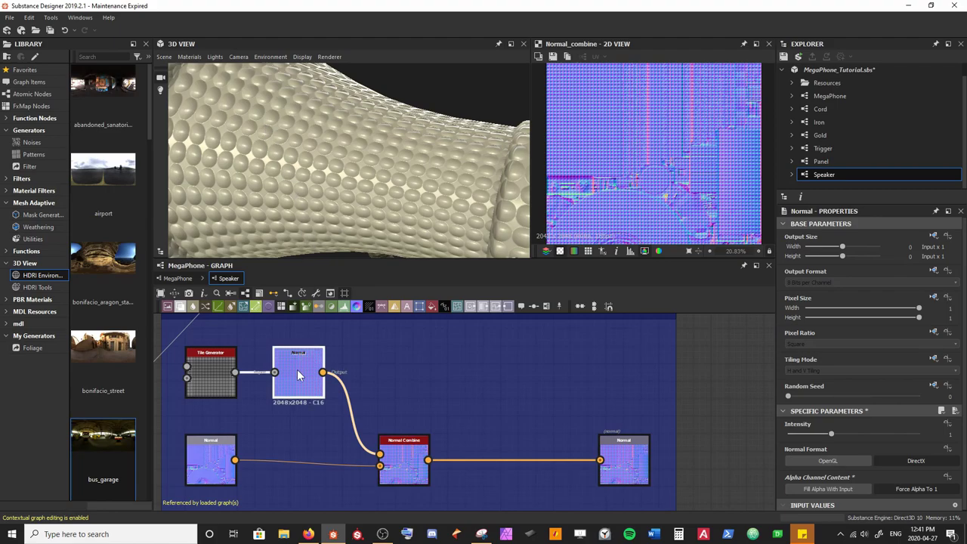
double_click(213, 392)
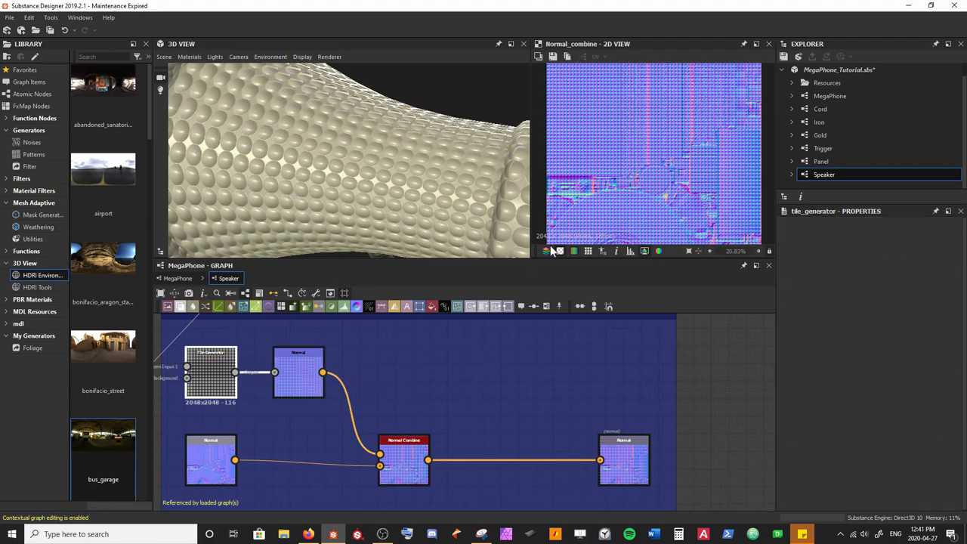
scroll(574, 157, up, 8)
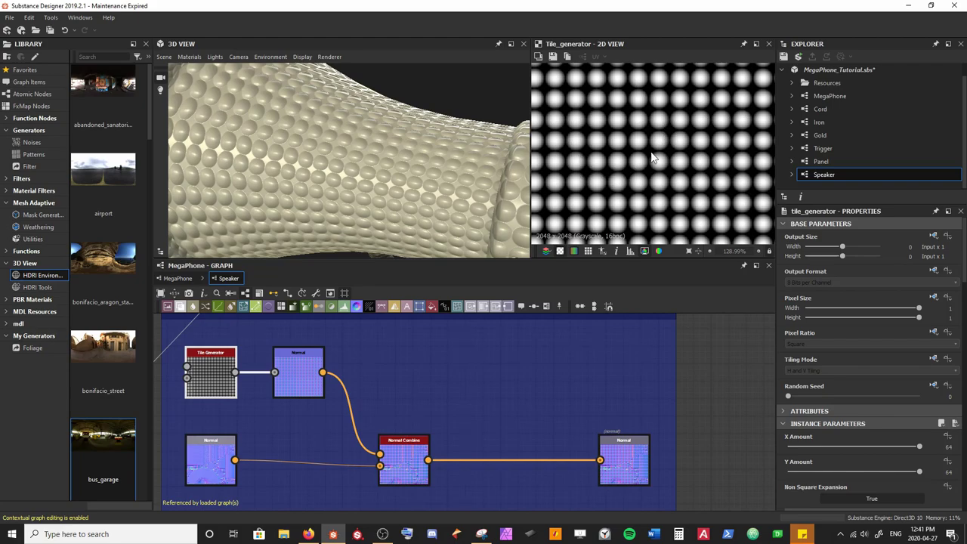
Set the intensity of the tile pattern's Normal node to -1 and check it on the megaphone
click(301, 385)
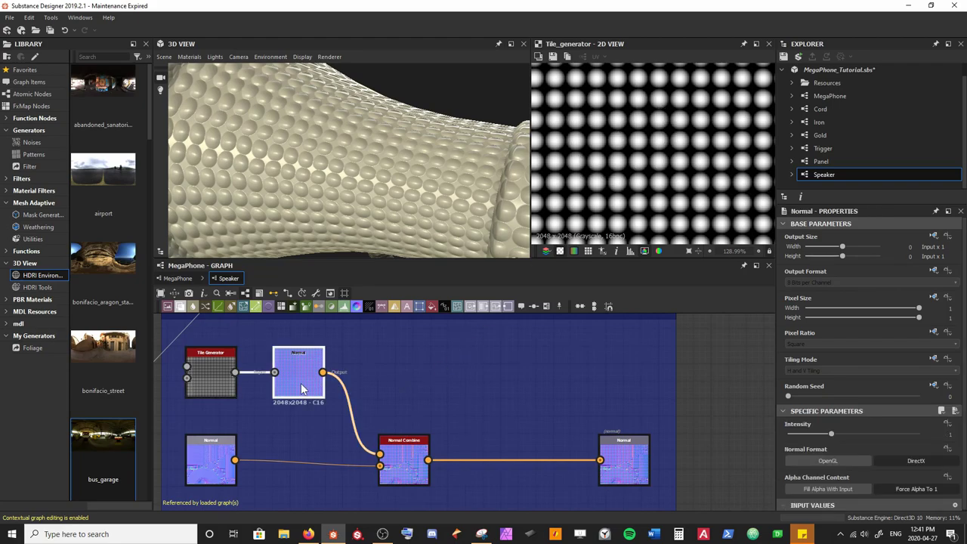
click(832, 433)
text(-1)
key(Return)
drag(426, 113, 361, 150)
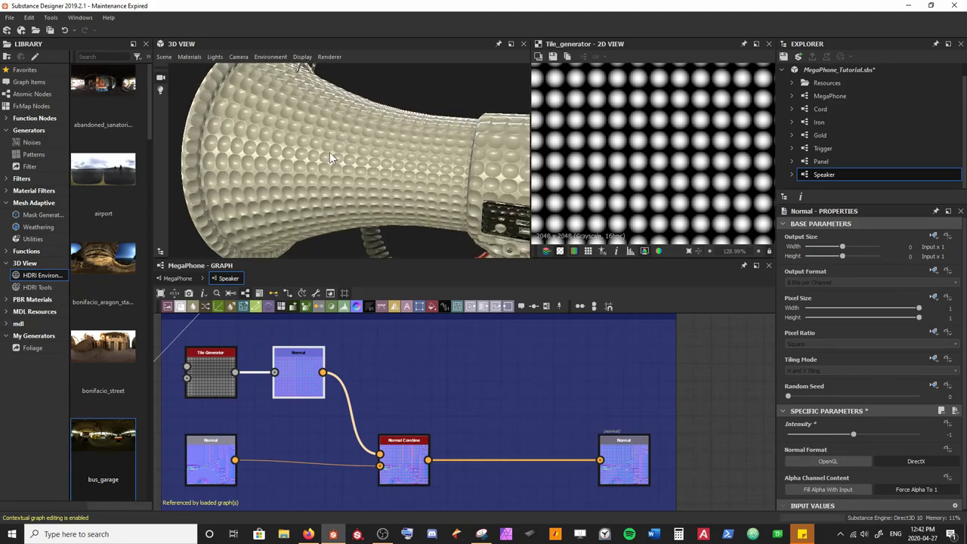
Set the Tile Generator's X Amount and Y Amount to 150 and check the pattern on the horn
click(204, 374)
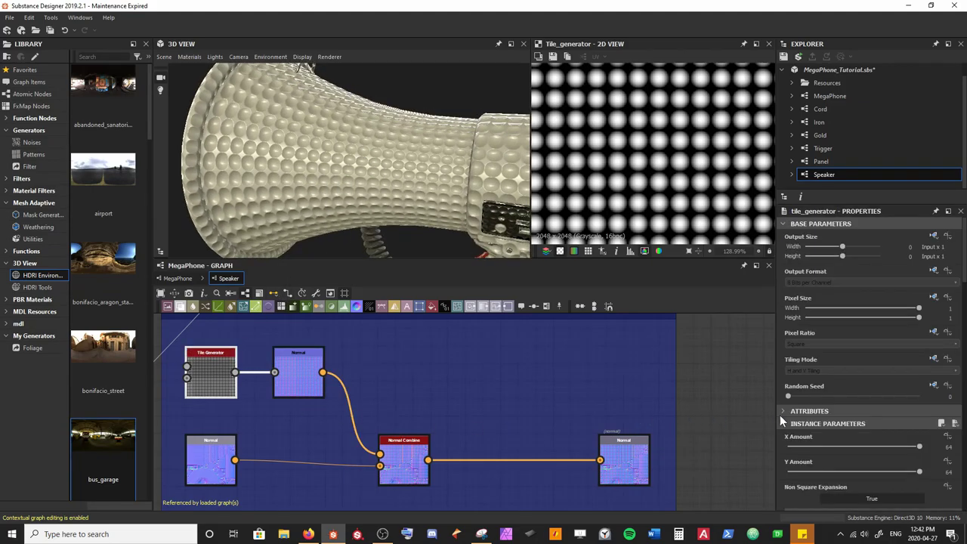
click(859, 446)
text(150)
key(Tab)
text(150)
key(Return)
drag(396, 180, 364, 168)
scroll(375, 159, up, 3)
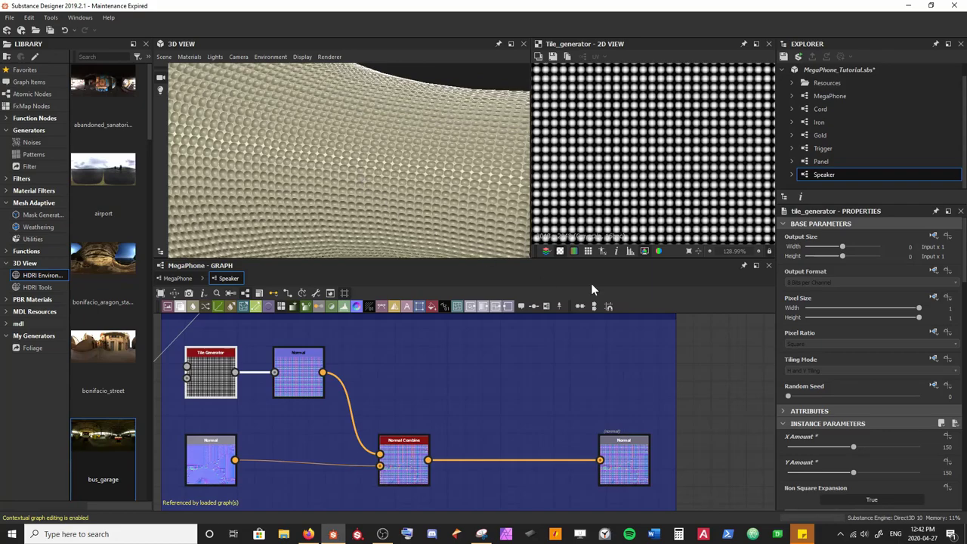
Set the Tile Generator's Scale to 0.18 and Scale Random to 0.75
scroll(864, 456, down, 5)
scroll(871, 448, down, 5)
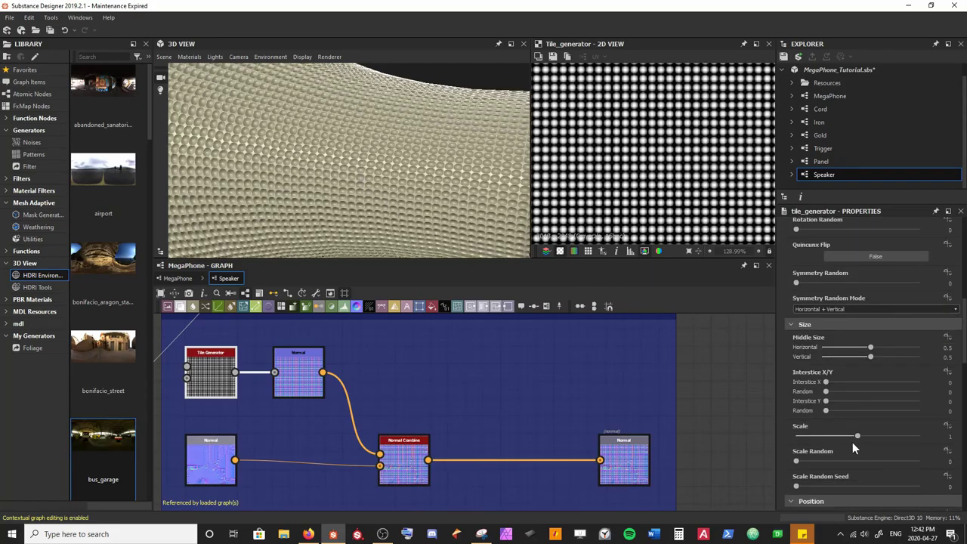
drag(856, 438, 815, 440)
drag(812, 439, 888, 463)
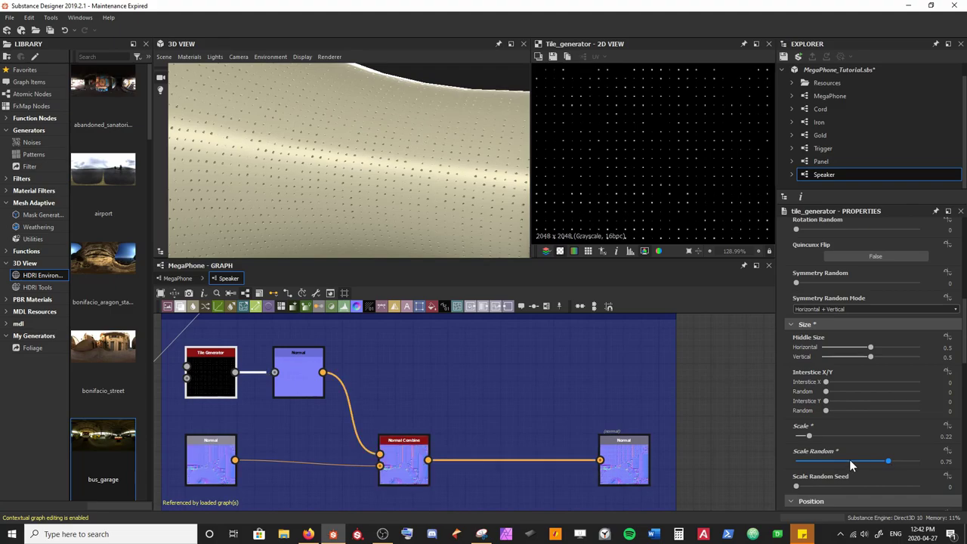
drag(810, 437, 807, 439)
Set the Tile Generator's Position Random X and Y to 1 and check the scattered dents on the megaphone
scroll(808, 437, down, 5)
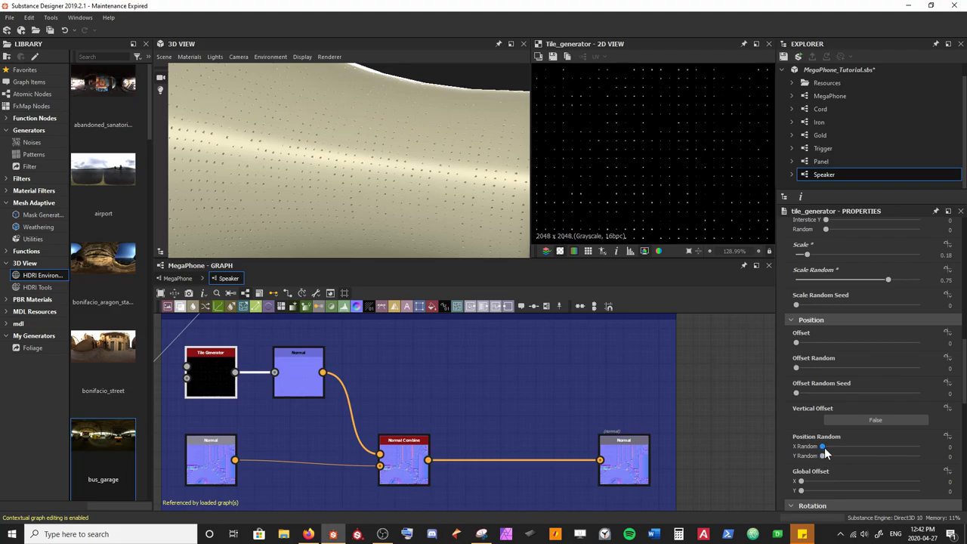
drag(511, 151, 358, 137)
scroll(400, 185, up, 1)
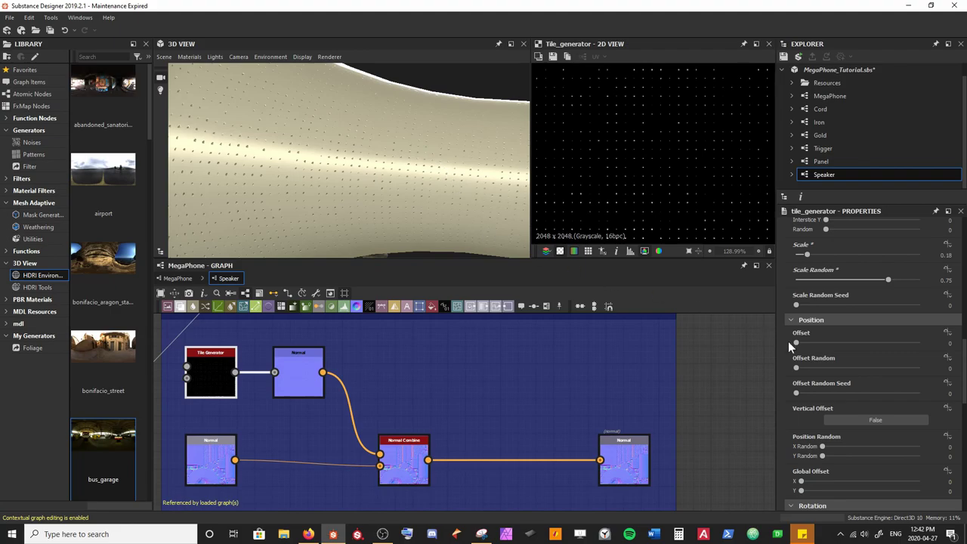
drag(822, 446, 963, 453)
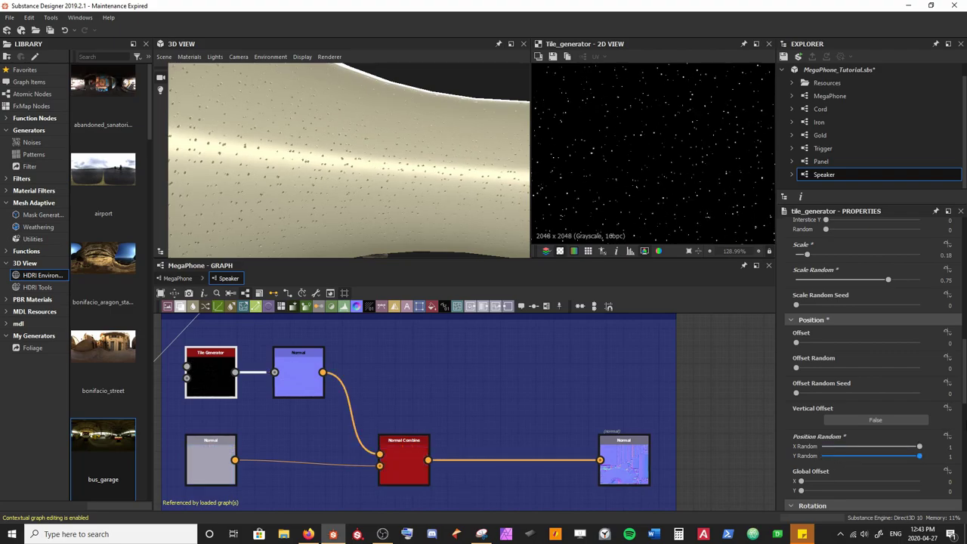
drag(823, 456, 937, 455)
drag(311, 161, 379, 172)
scroll(362, 187, down, 3)
scroll(380, 173, up, 6)
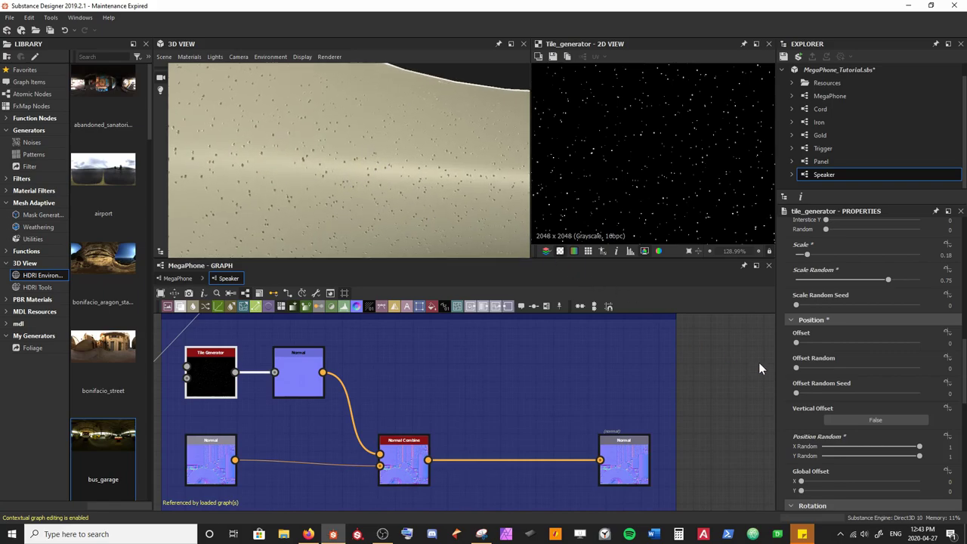
scroll(842, 388, down, 5)
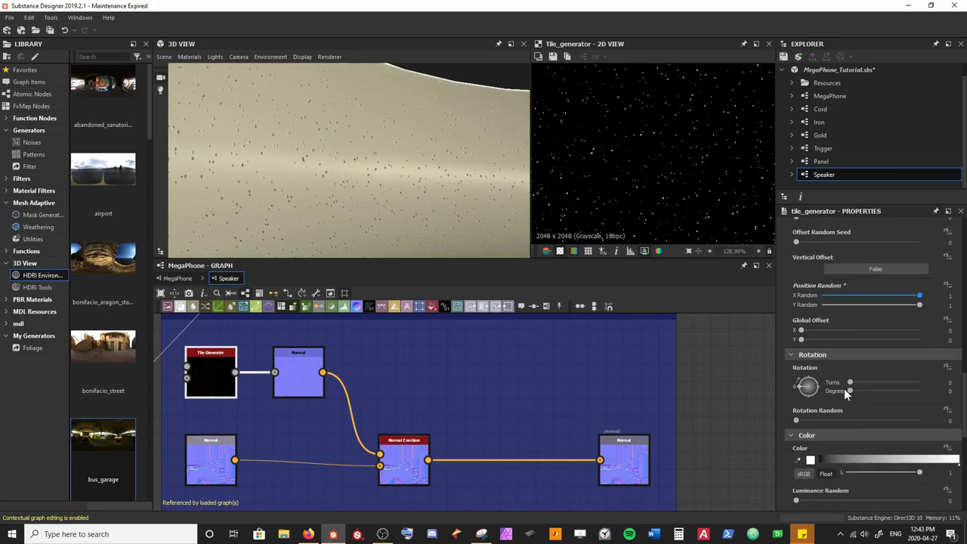
Set the Tile Generator's Luminance Random to 1 and check the varied dent depths on the megaphone
scroll(843, 389, down, 4)
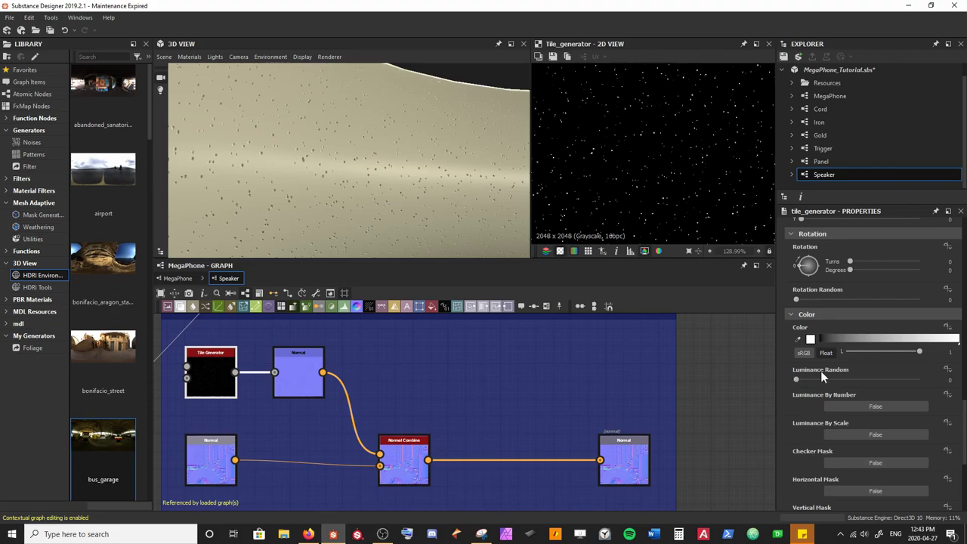
scroll(666, 187, up, 2)
drag(800, 380, 905, 384)
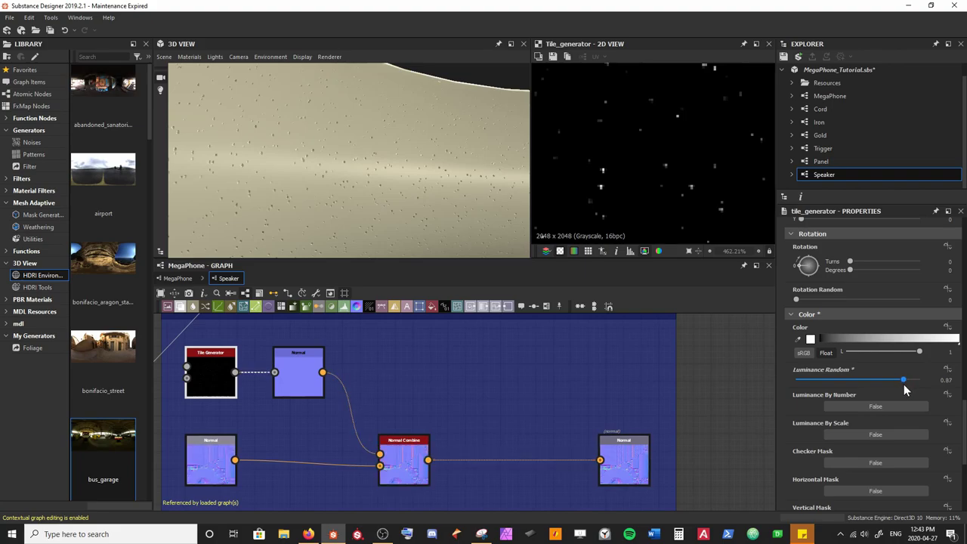
scroll(453, 181, up, 3)
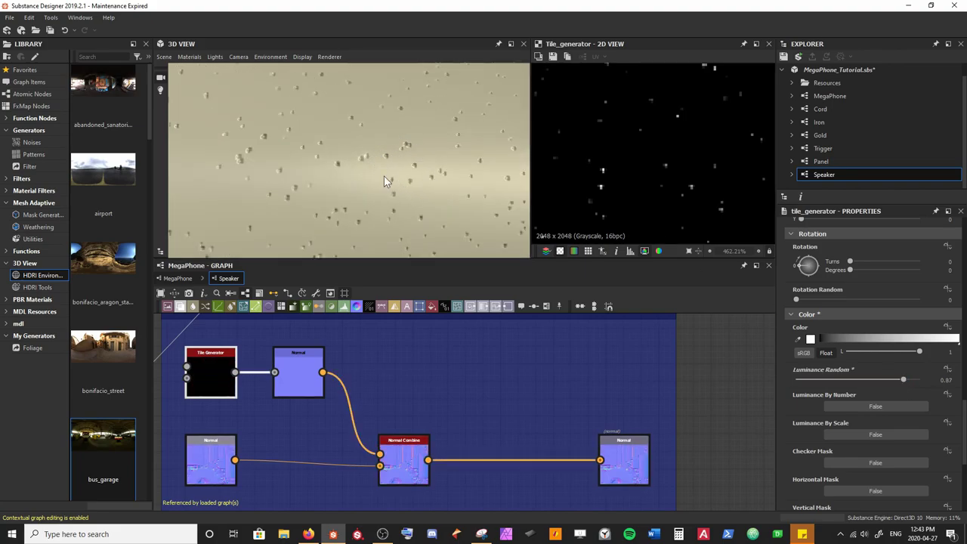
mouse_move(902, 380)
mouse_down()
mouse_move(833, 384)
mouse_move(916, 383)
mouse_move(896, 379)
mouse_up()
scroll(324, 173, down, 5)
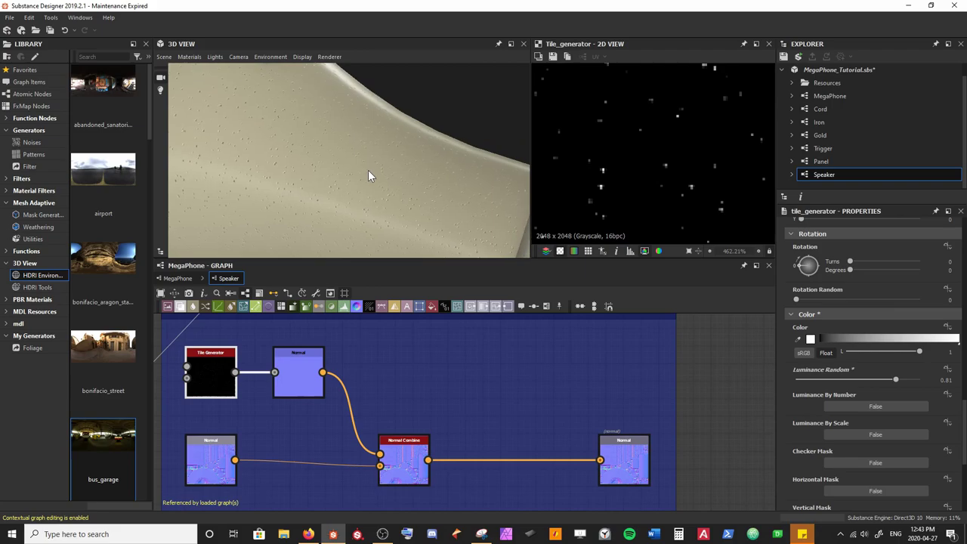
drag(895, 379, 933, 383)
drag(453, 170, 347, 92)
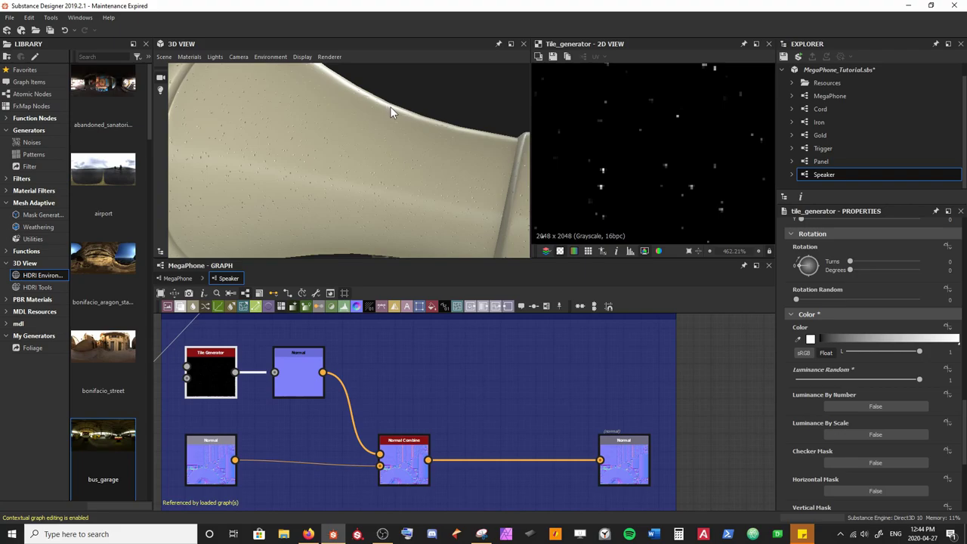
drag(420, 159, 379, 170)
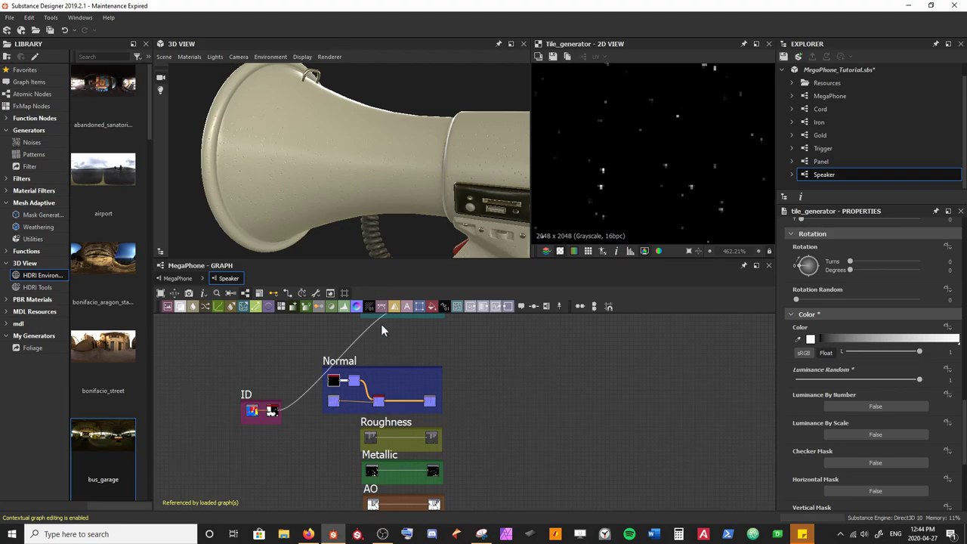
Move the Roughness frame to the right and the Normal frame slightly up to spread them apart in the graph
scroll(379, 324, up, 2)
drag(336, 457, 427, 451)
drag(216, 368, 248, 343)
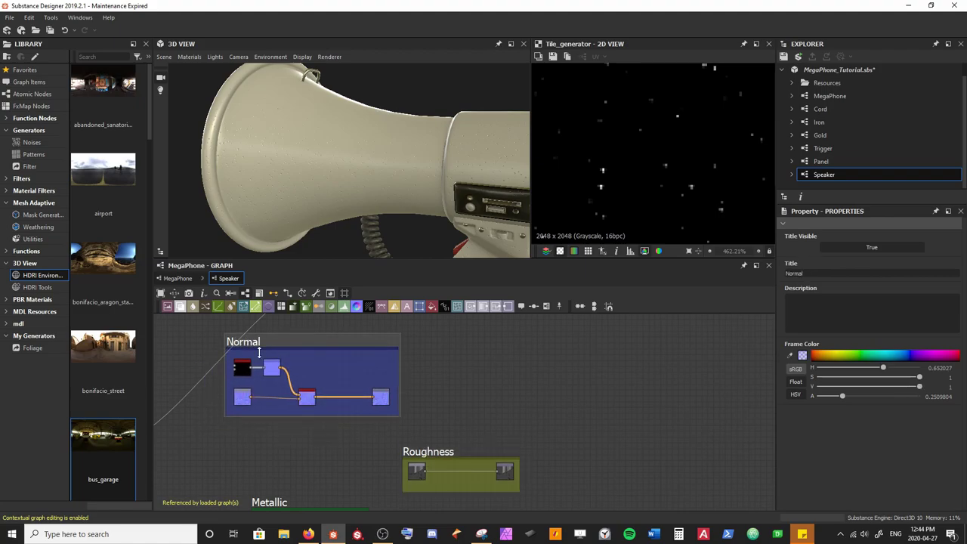
Add a Curvature Smooth node fed by the Normal Combine output and place it above the Roughness frame
double_click(307, 396)
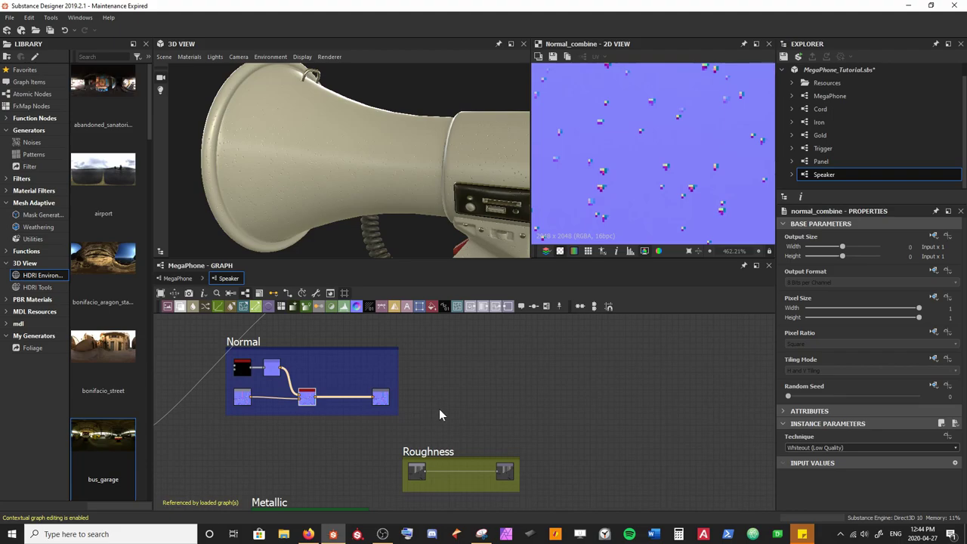
scroll(451, 395, up, 1)
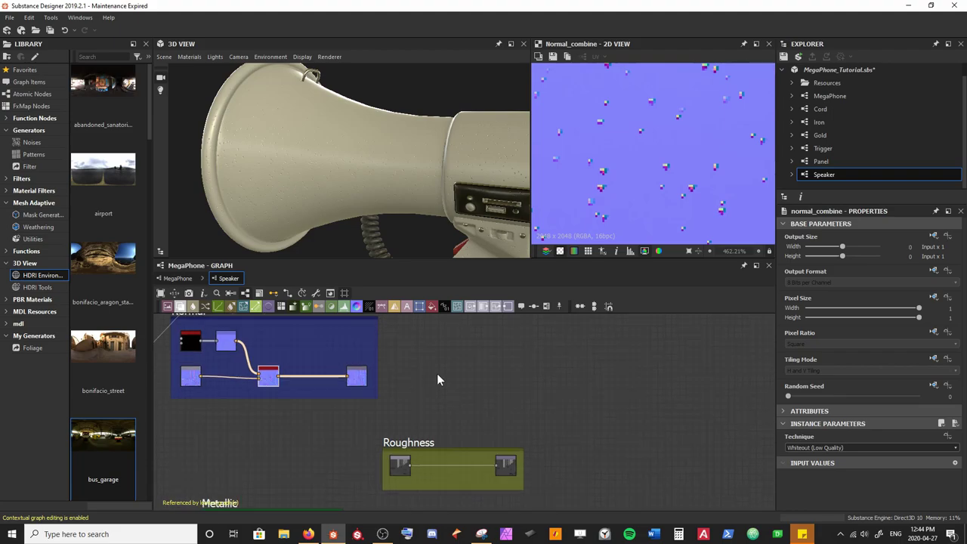
key(space)
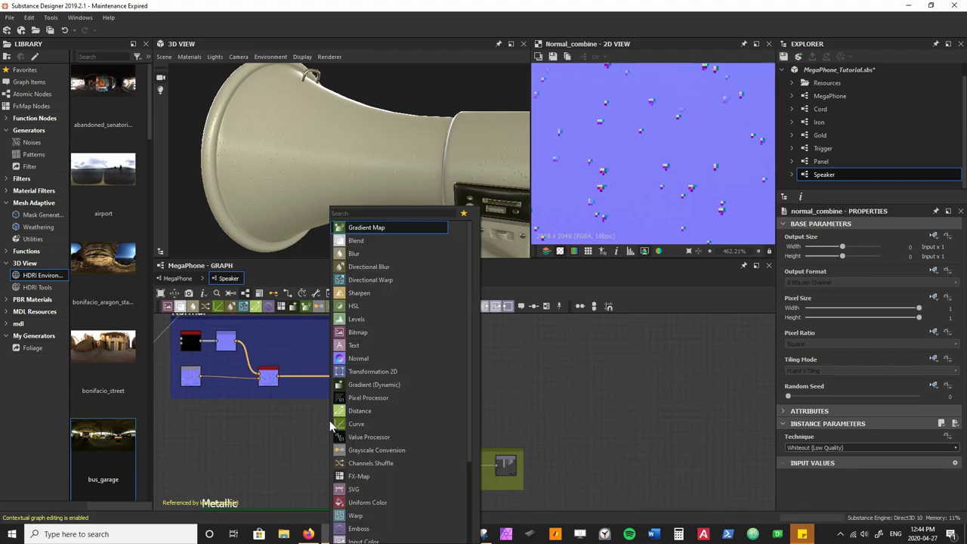
text(curva)
key(Down)
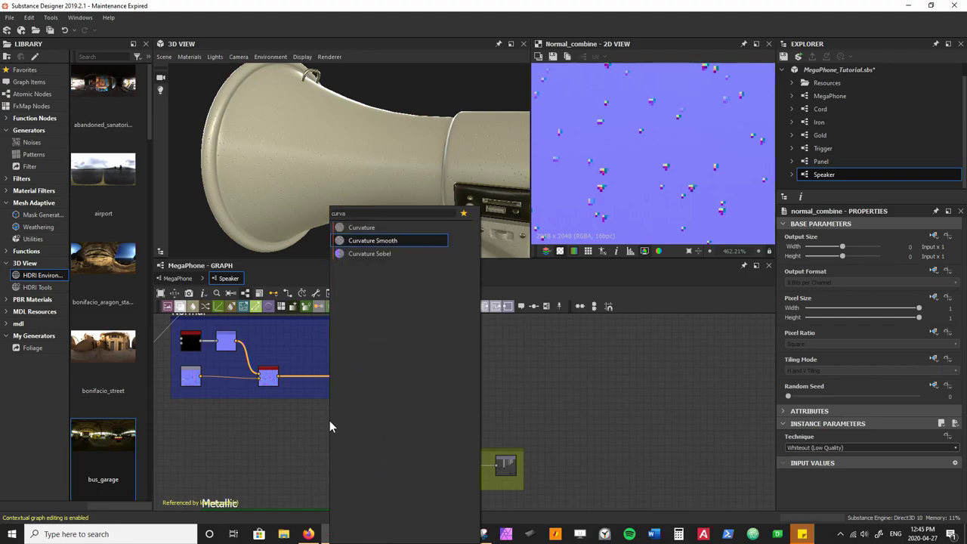
key(Return)
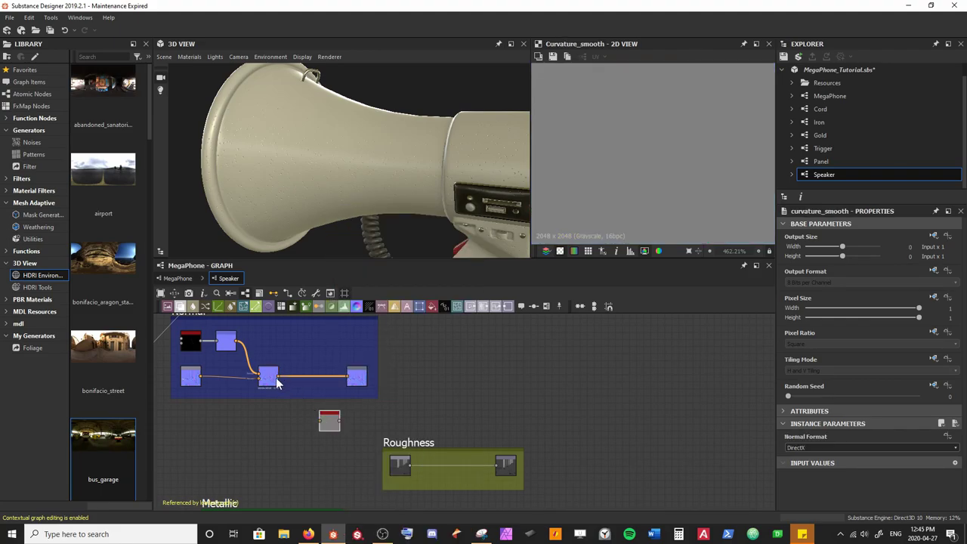
drag(279, 376, 406, 420)
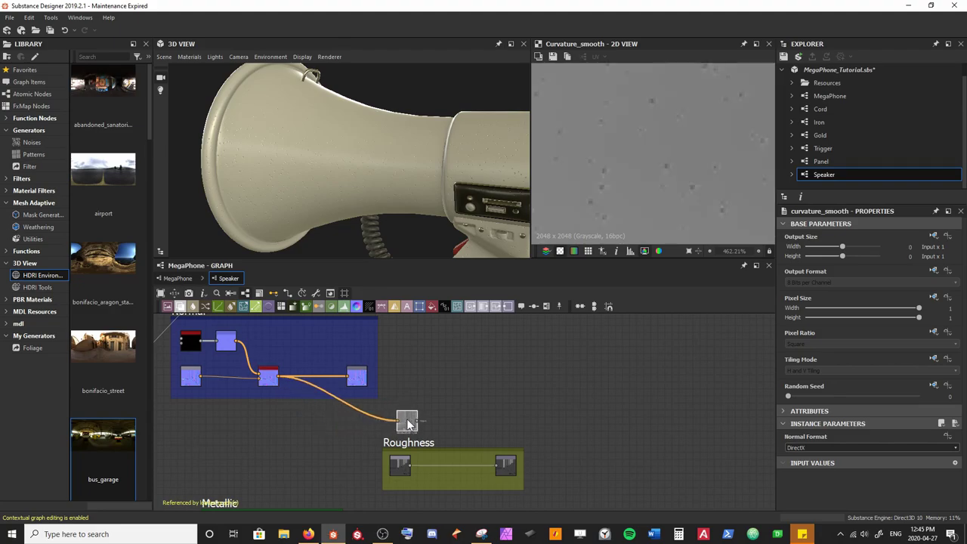
Examine how the dents show up in the Curvature Smooth map in the 2D view
scroll(589, 188, down, 2)
scroll(642, 156, up, 3)
scroll(649, 160, down, 8)
middle_drag(617, 146, 622, 74)
middle_drag(630, 114, 660, 159)
scroll(585, 124, up, 2)
scroll(619, 141, up, 3)
scroll(528, 355, down, 1)
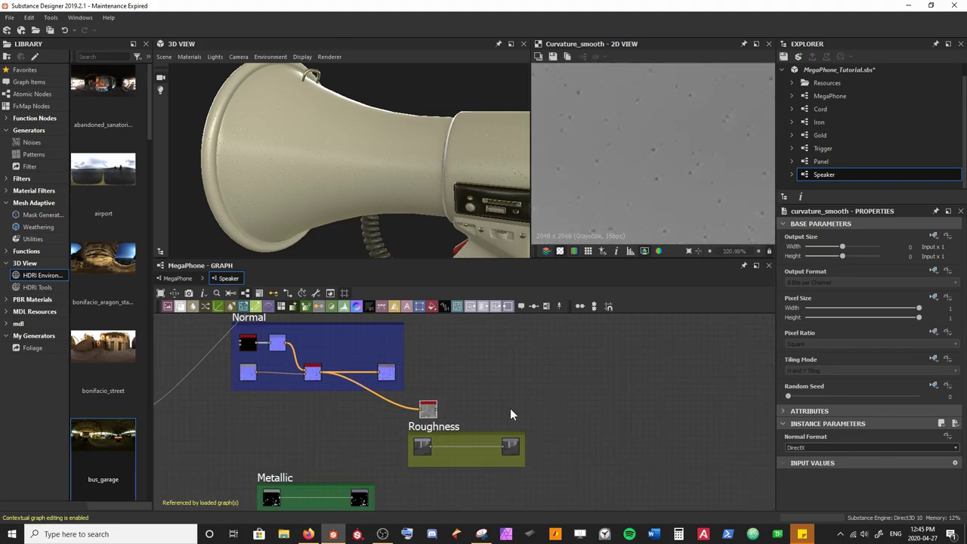
Enlarge the Roughness frame and spread its input and output nodes to make room for more nodes
middle_drag(441, 401, 337, 361)
scroll(338, 364, up, 3)
middle_drag(407, 423, 336, 367)
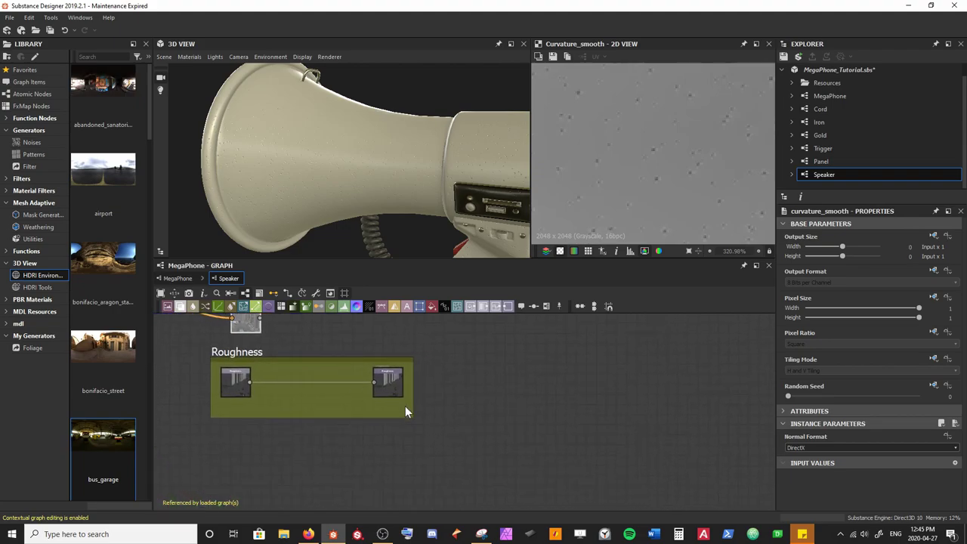
drag(412, 401, 468, 401)
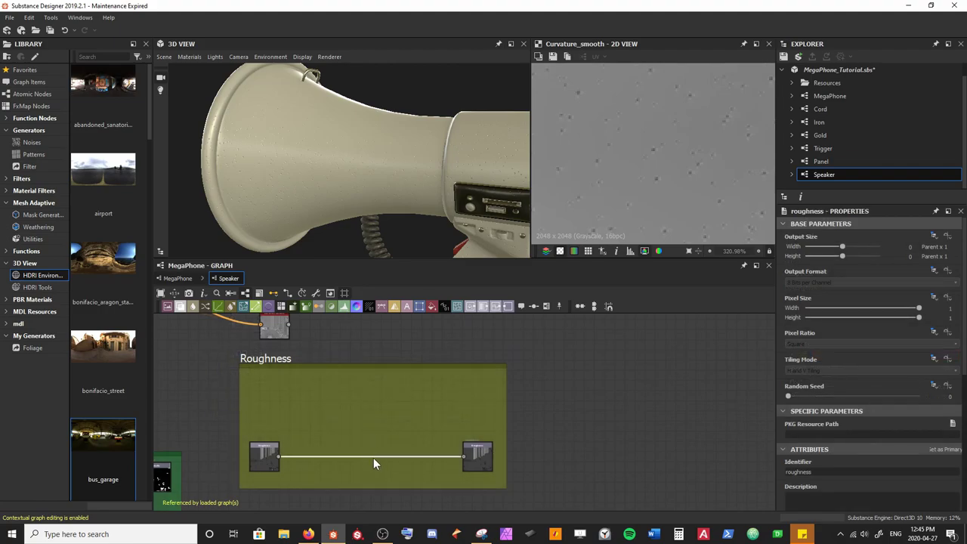
Insert a Blend node between the Roughness input and output nodes
key(space)
text(b)
key(Return)
drag(272, 388, 310, 410)
Connect the ID mask to the opacity input of the Roughness frame's Blend node
scroll(261, 402, down, 3)
middle_drag(227, 410, 455, 428)
scroll(459, 429, down, 1)
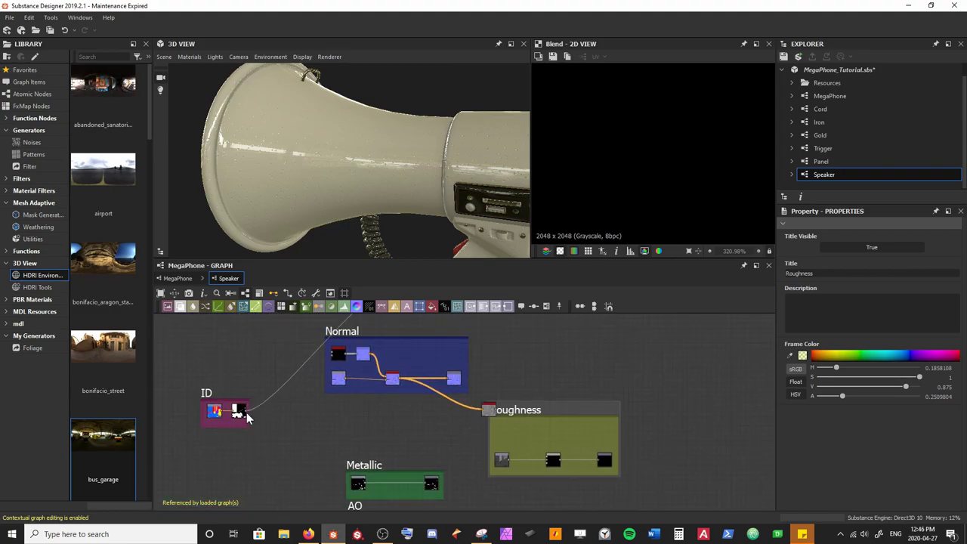
drag(247, 411, 433, 450)
middle_drag(408, 439, 232, 385)
scroll(334, 427, up, 5)
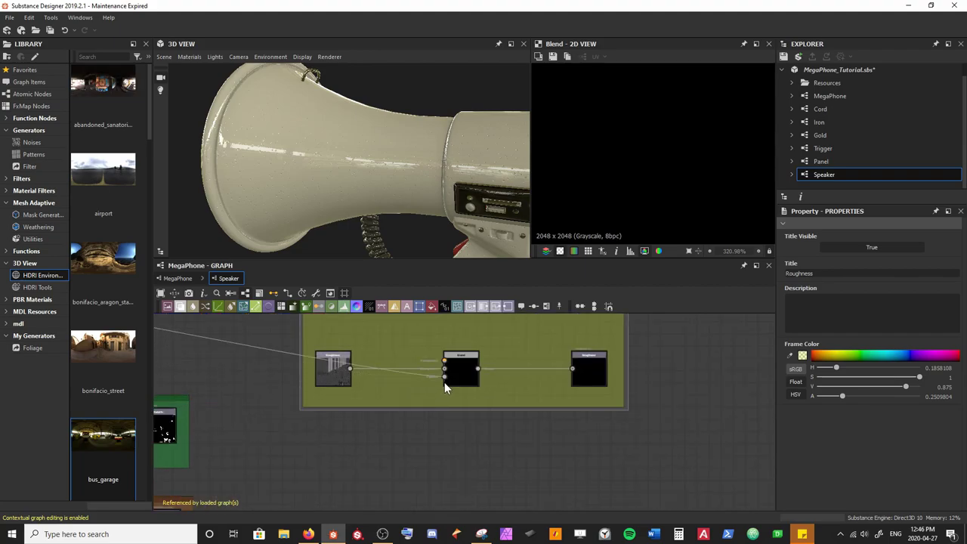
click(444, 379)
Move the Curvature Smooth node into the Roughness frame above the input node and connect it to the Blend's foreground
scroll(326, 361, down, 3)
middle_drag(319, 361, 353, 471)
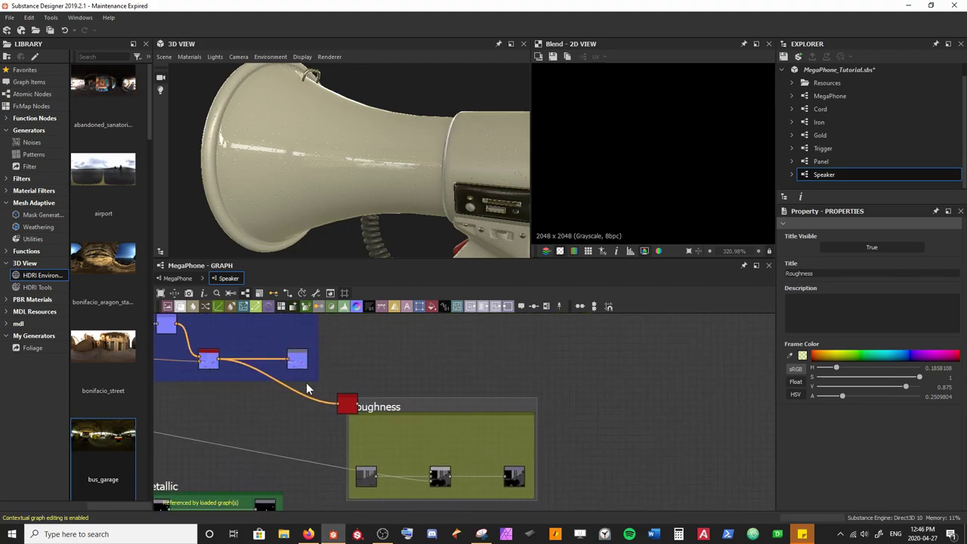
scroll(418, 468, up, 4)
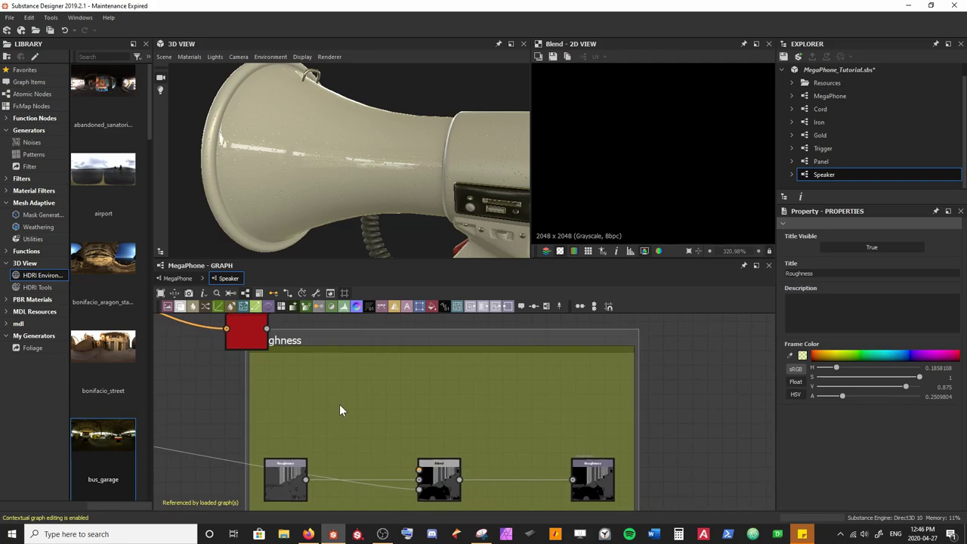
drag(244, 331, 287, 420)
click(290, 420)
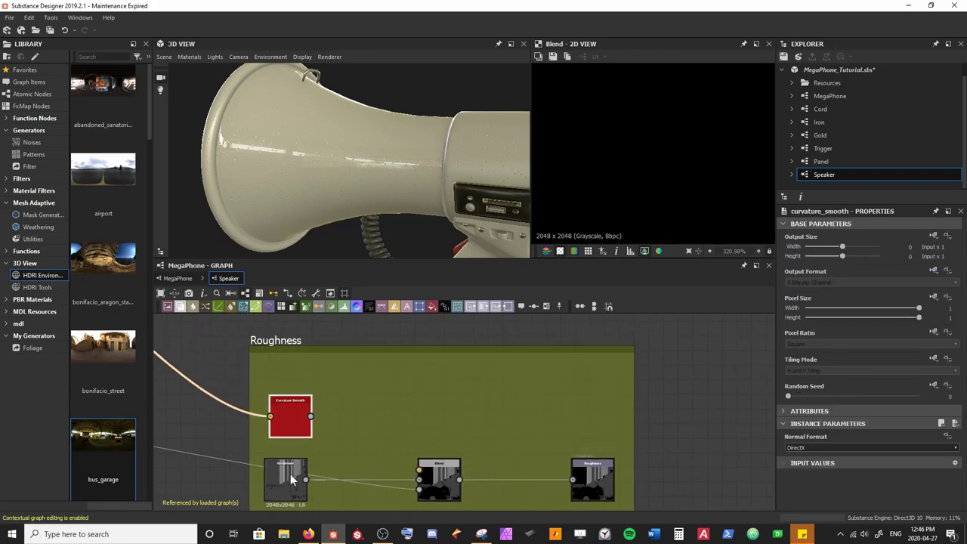
drag(288, 466, 292, 462)
drag(311, 416, 420, 470)
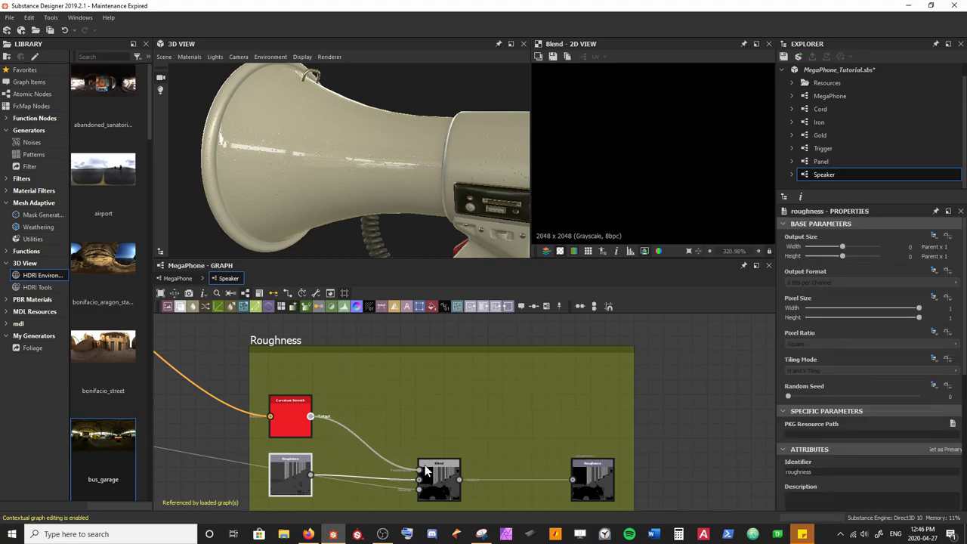
Examine the blended roughness map in the 2D view and its effect on the megaphone
drag(365, 204, 390, 182)
click(432, 490)
scroll(678, 194, down, 10)
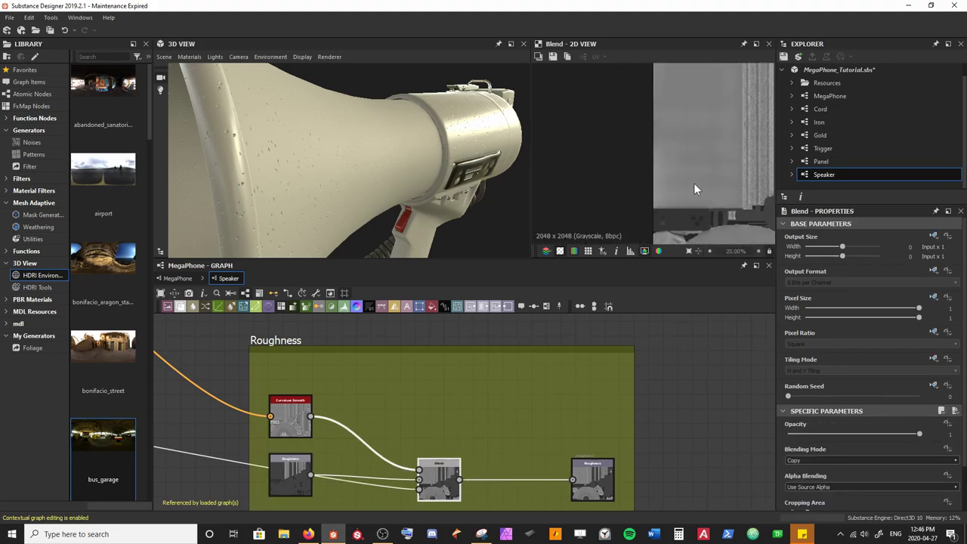
scroll(579, 155, up, 9)
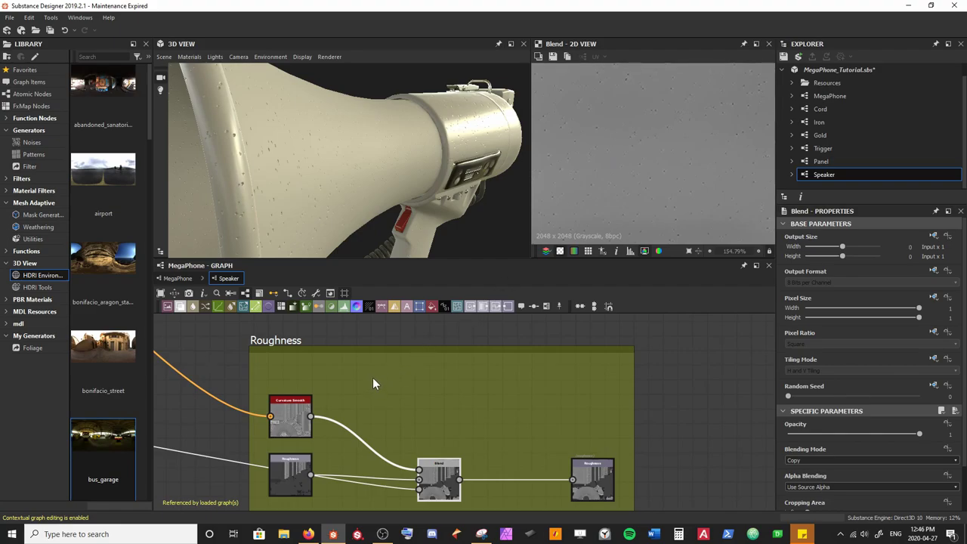
drag(349, 177, 286, 187)
scroll(308, 185, up, 2)
ctrl+shift+right_drag(286, 185, 303, 188)
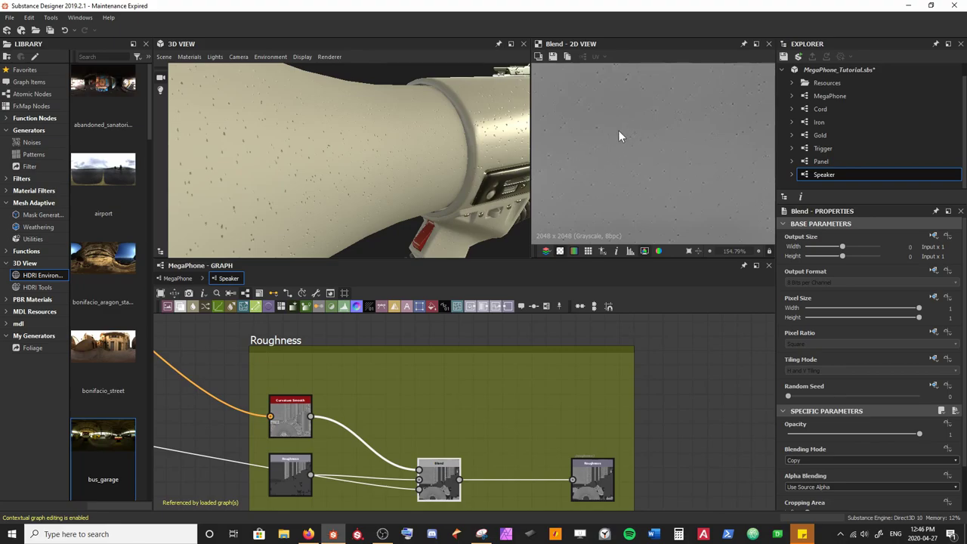
Insert a Levels node between Curvature Smooth and the Blend, placing it beside the Curvature Smooth node
key(space)
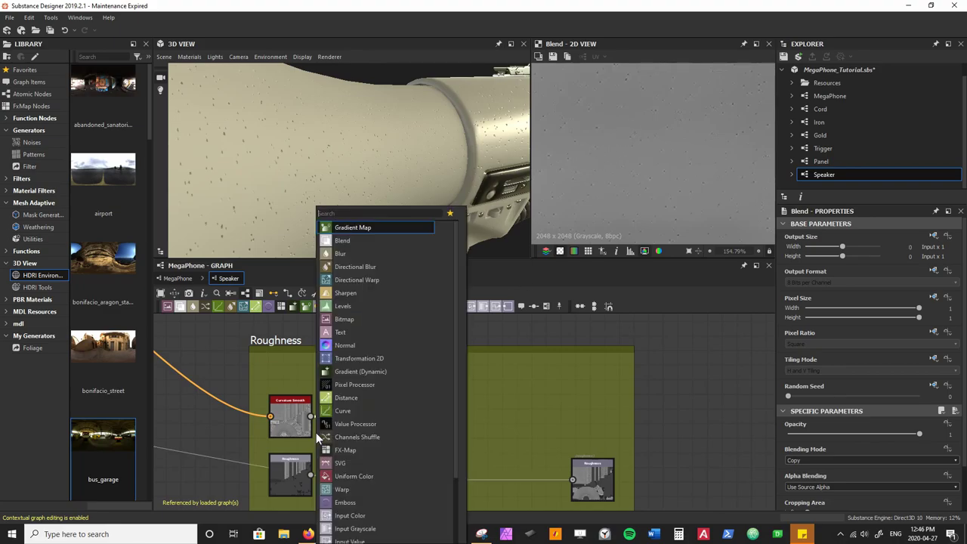
text(level)
key(Return)
drag(367, 447, 351, 415)
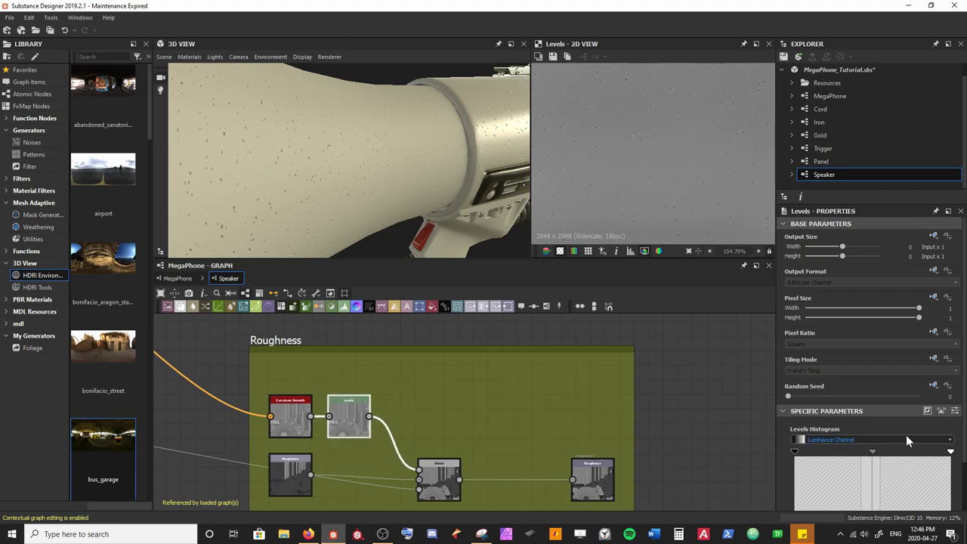
Invert the curvature with the Levels input black and white points and bring them closer together for a glossier horn
scroll(897, 438, down, 2)
mouse_move(795, 395)
mouse_down()
mouse_move(910, 395)
mouse_move(784, 394)
mouse_up()
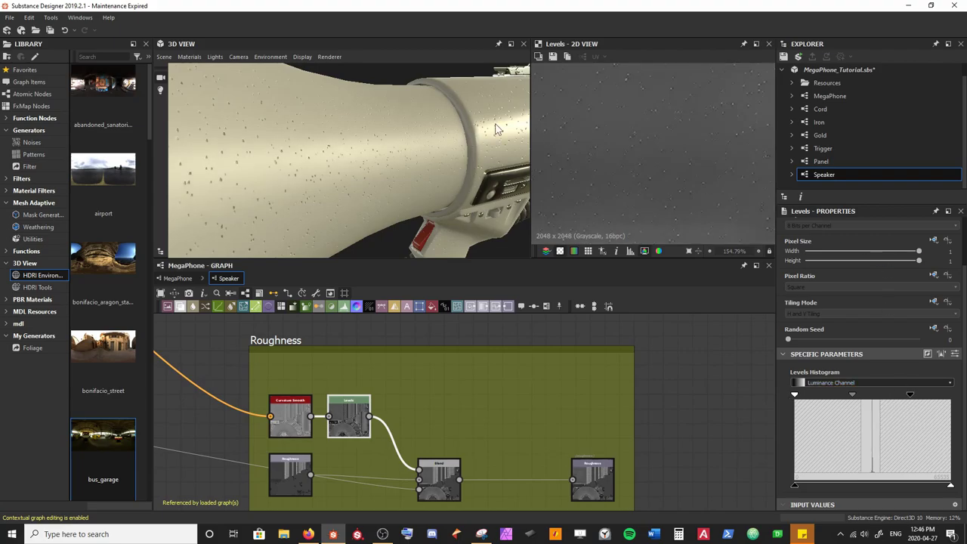
drag(901, 399, 824, 398)
drag(215, 147, 335, 137)
drag(859, 394, 900, 397)
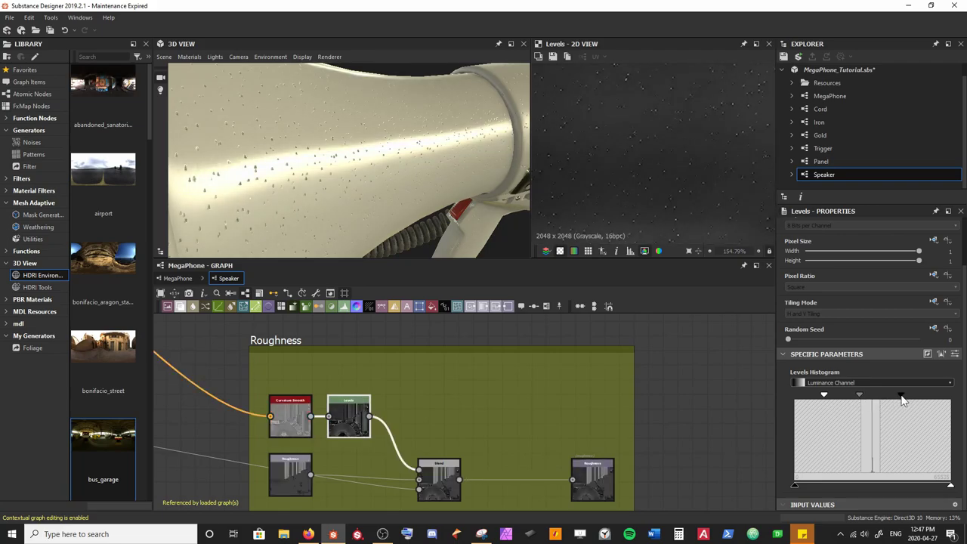
Narrow the Levels output range slightly at both ends, fine-tune the input black point, and check the horn's highlights
click(799, 485)
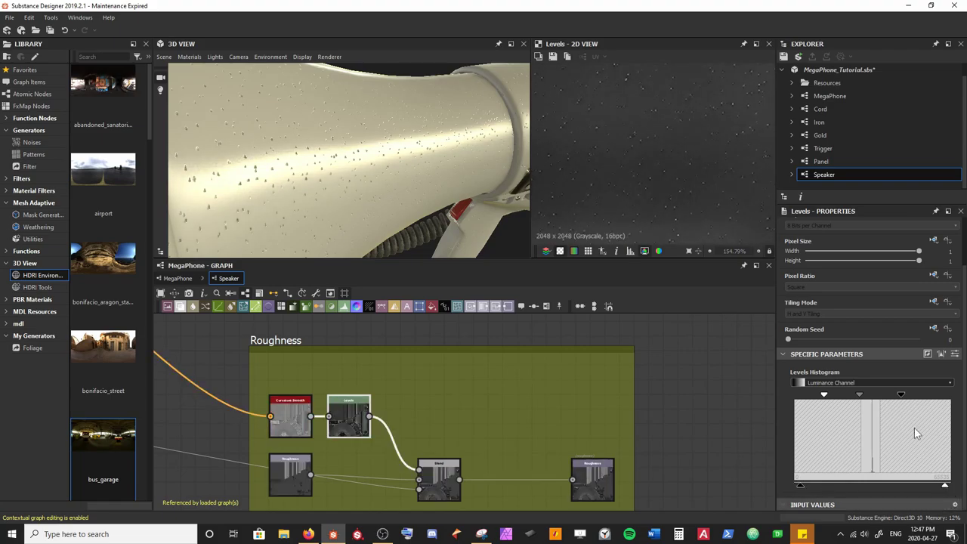
drag(901, 393, 897, 394)
drag(468, 200, 412, 185)
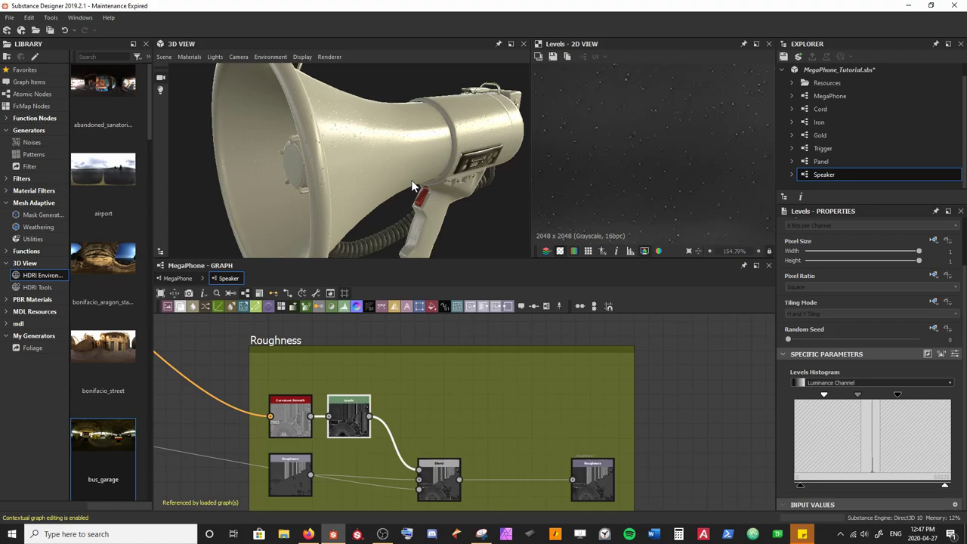
scroll(411, 180, up, 3)
drag(412, 181, 409, 191)
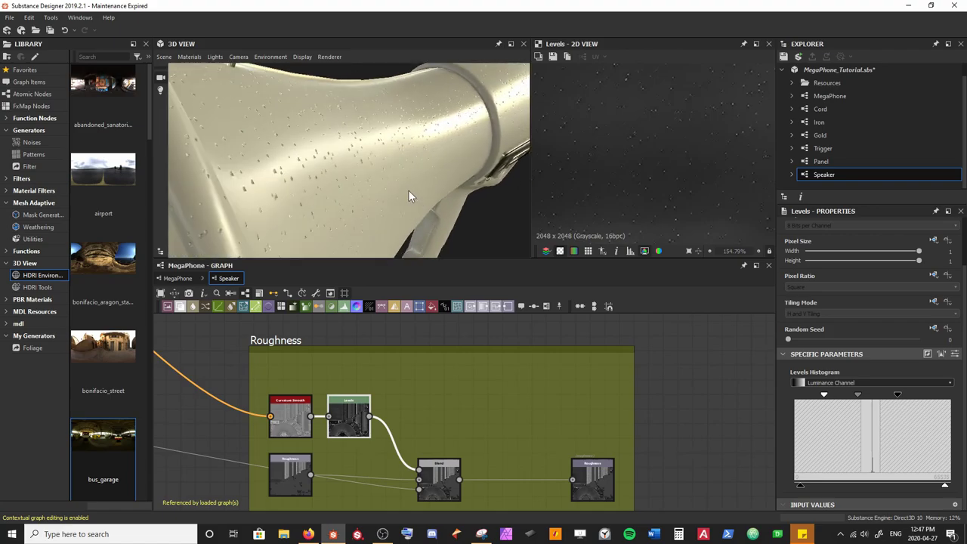
mouse_move(423, 211)
mouse_down()
mouse_move(386, 211)
mouse_move(442, 219)
mouse_move(432, 136)
mouse_move(439, 240)
mouse_move(415, 200)
mouse_move(403, 200)
mouse_up()
Insert a Blend node after Normal Combine in the Normal frame
middle_drag(225, 355, 392, 474)
middle_drag(290, 377, 392, 408)
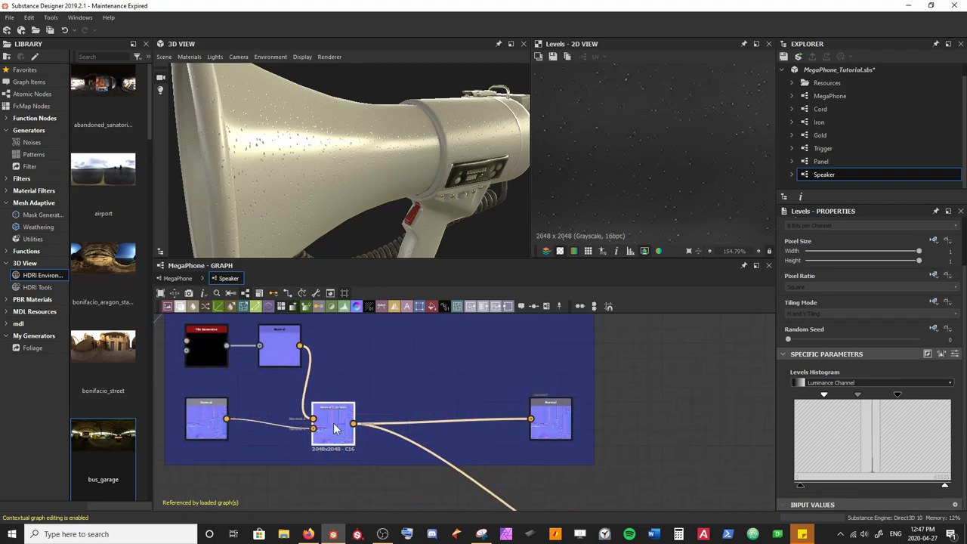
key(space)
text(b)
key(Return)
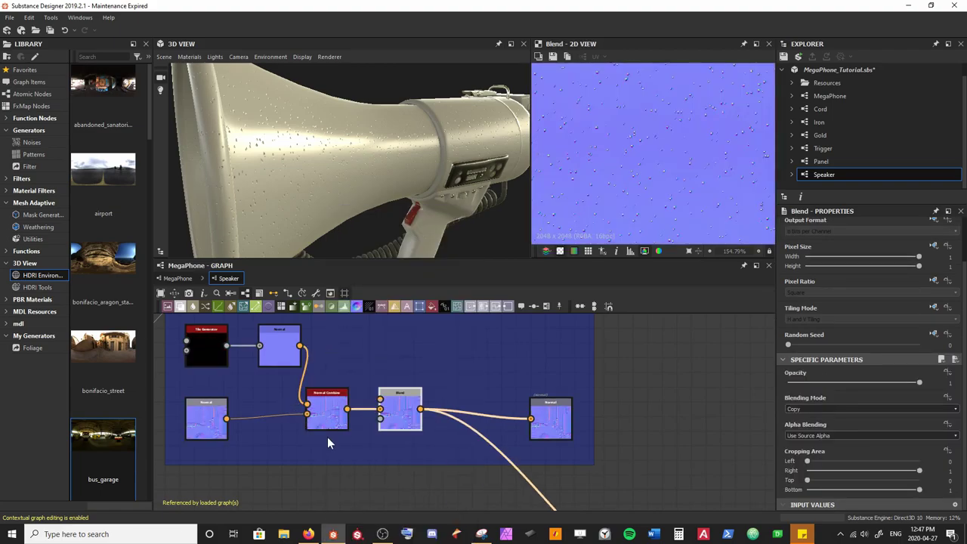
Connect the ID mask to the normal Blend's opacity input and Normal Combine to its foreground
scroll(327, 442, down, 3)
drag(338, 450, 338, 414)
scroll(453, 431, up, 3)
scroll(415, 412, up, 3)
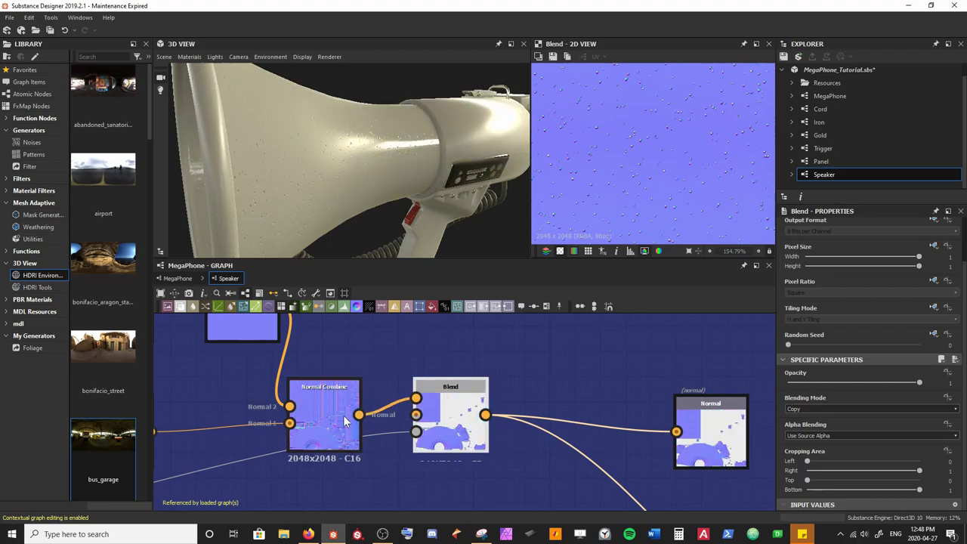
Widen the Roughness frame and move the Roughness output node outward to make room for more nodes
drag(370, 160, 317, 224)
middle_drag(302, 422, 375, 420)
scroll(366, 415, down, 1)
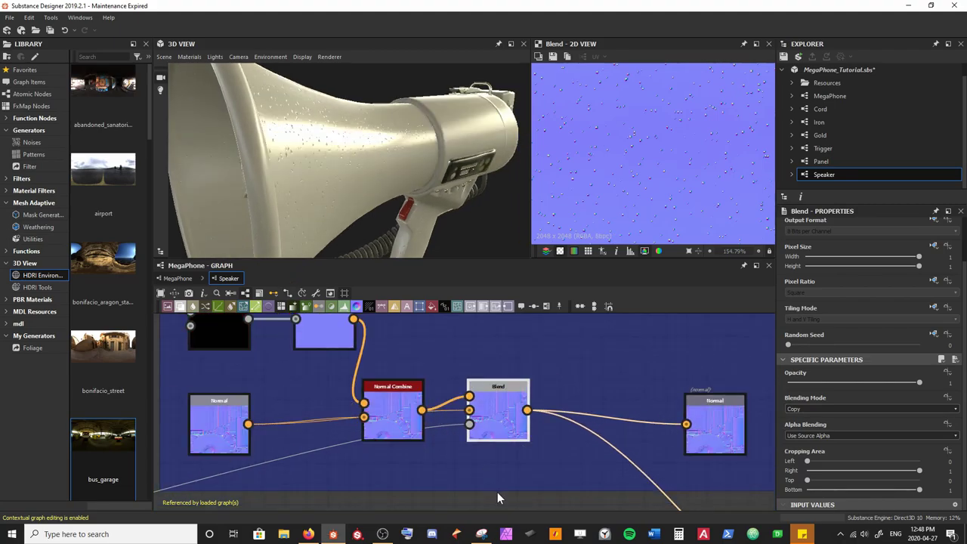
scroll(514, 483, down, 5)
drag(383, 126, 318, 197)
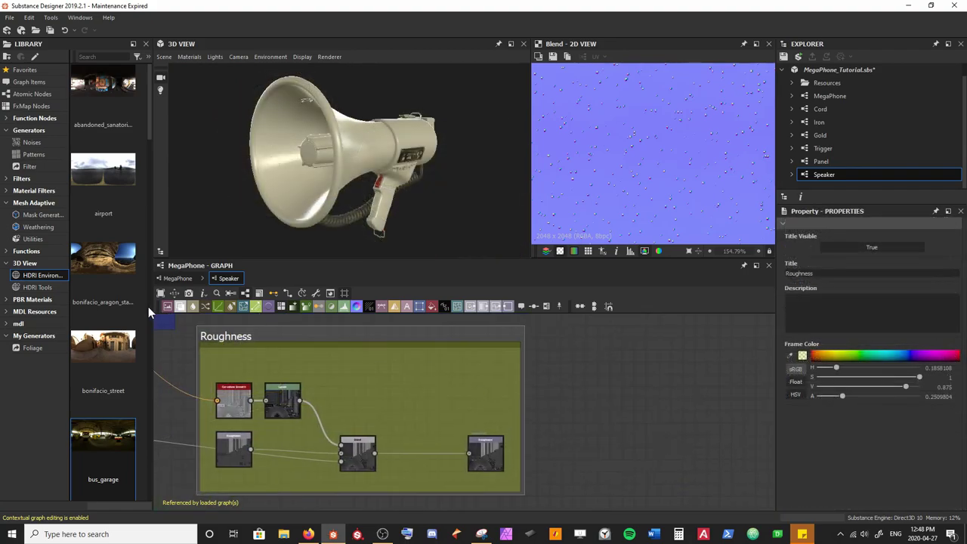
drag(523, 438, 548, 431)
drag(489, 454, 522, 456)
click(590, 413)
Insert a second Blend node between the existing Blend and the Roughness output
scroll(402, 190, up, 5)
drag(346, 189, 272, 206)
ctrl+shift+right_drag(271, 204, 322, 165)
drag(321, 165, 362, 213)
click(362, 458)
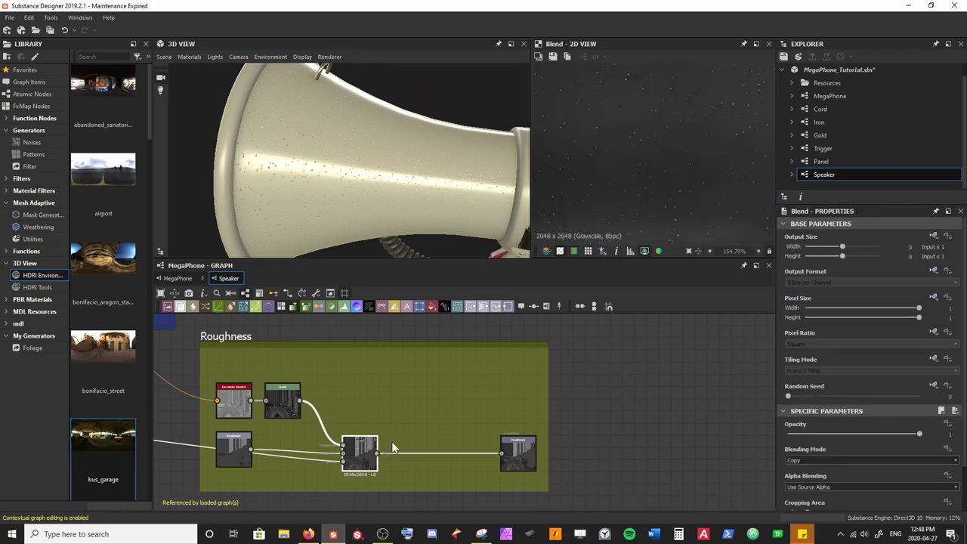
middle_drag(629, 143, 614, 178)
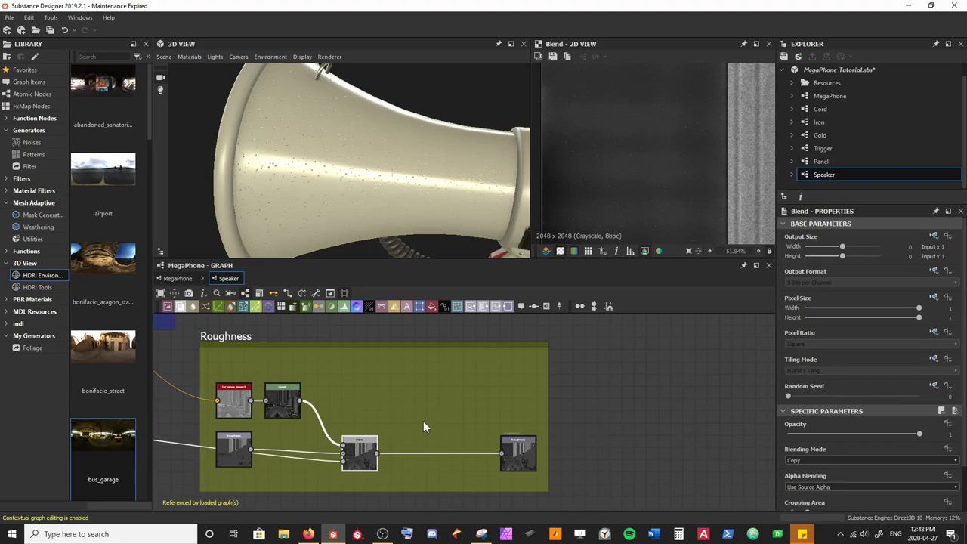
key(space)
text(bl)
key(Return)
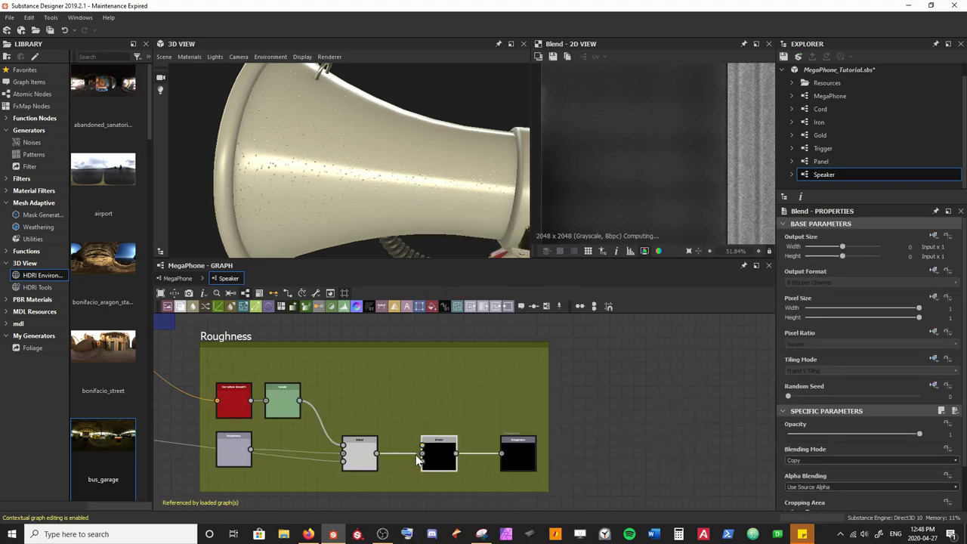
click(375, 388)
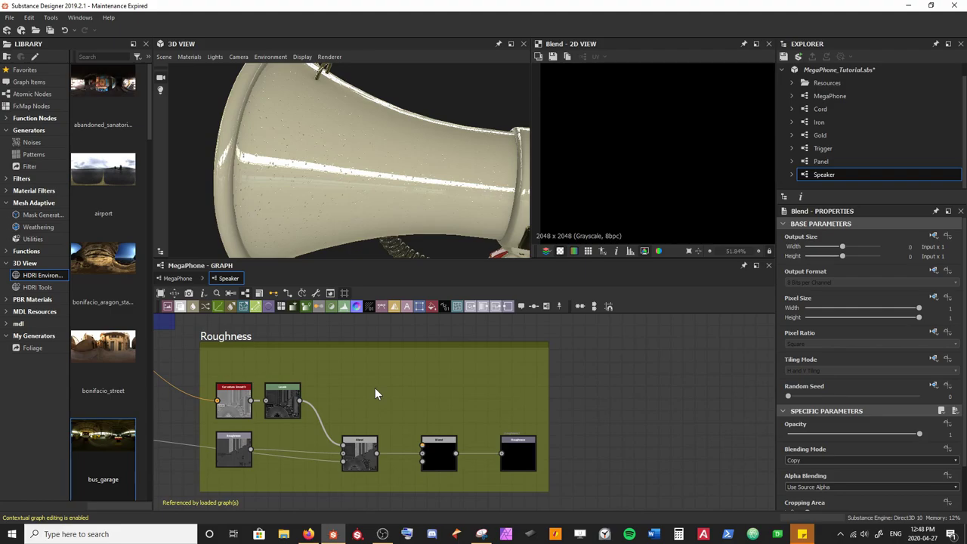
key(space)
text(gr)
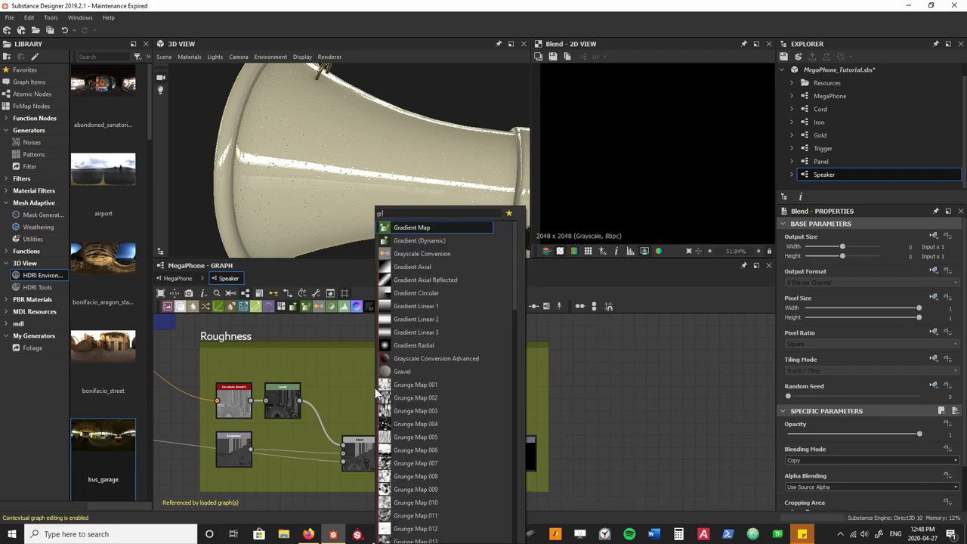
text(ung)
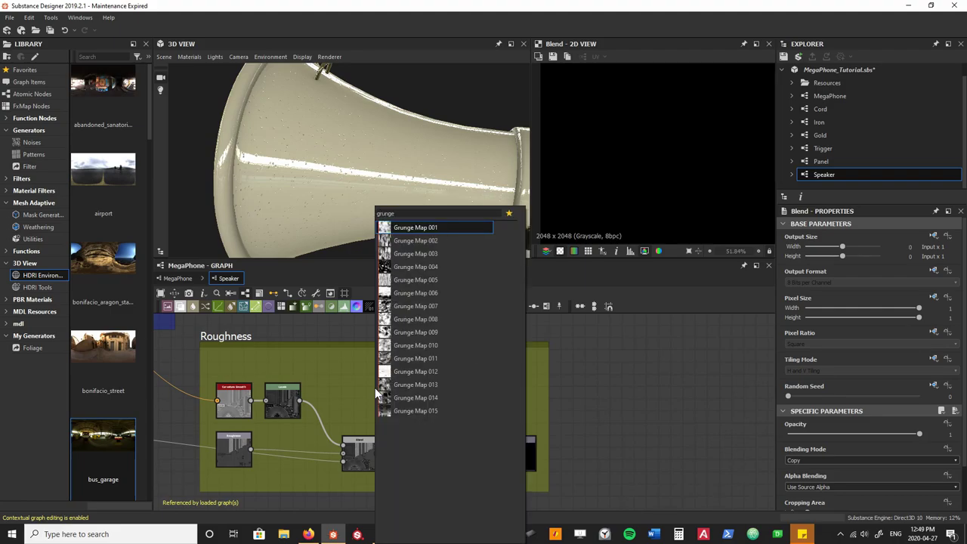
text(e)
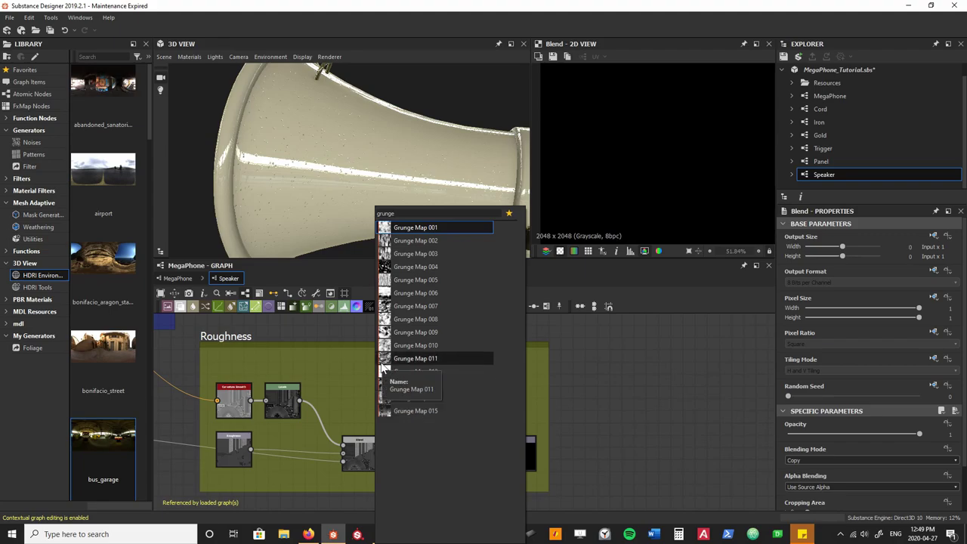
click(380, 367)
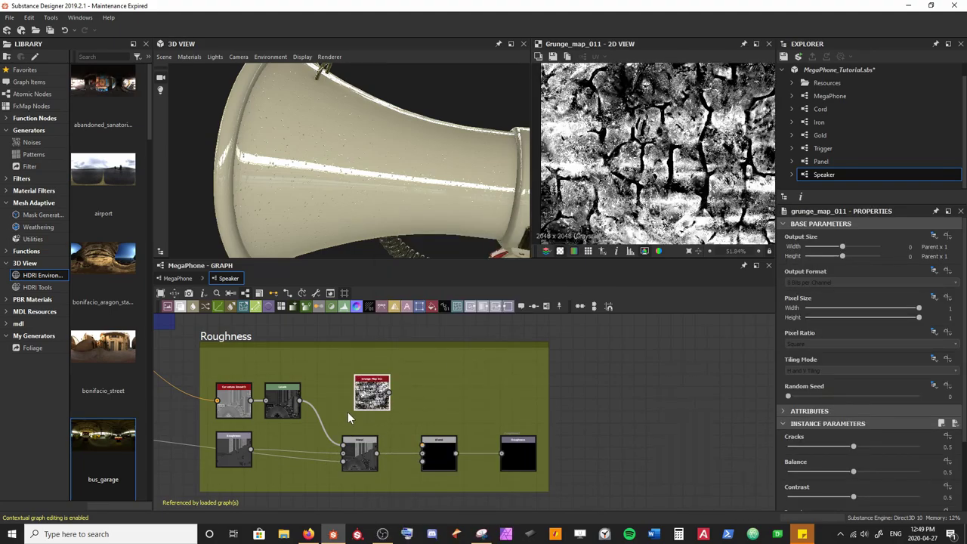
key(Delete)
Add a Grunge Map 013 node above the Blend nodes in the Roughness frame and inspect its pattern
key(space)
text(grunge)
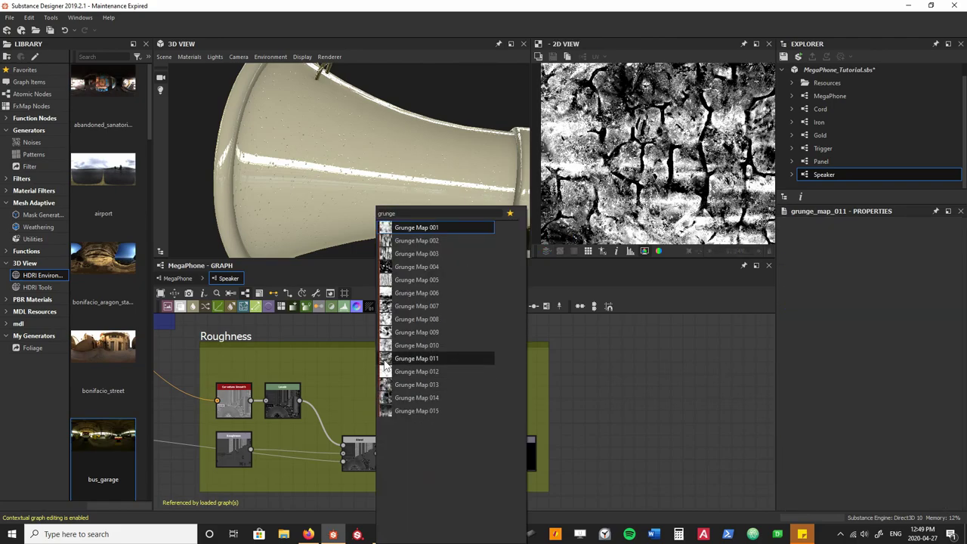
click(385, 384)
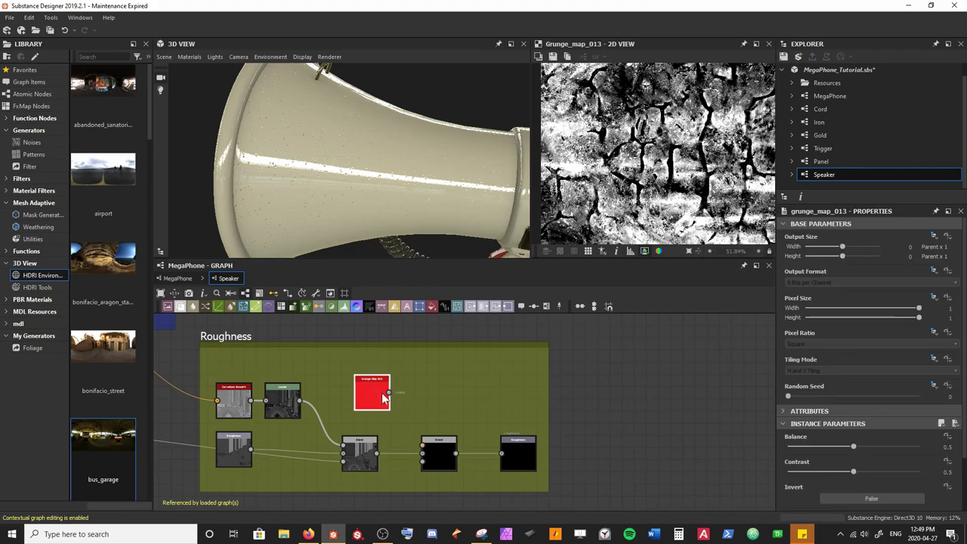
scroll(639, 157, up, 2)
scroll(669, 140, down, 3)
middle_drag(682, 116, 634, 168)
scroll(635, 169, up, 3)
middle_drag(677, 114, 636, 173)
middle_drag(702, 108, 619, 189)
scroll(647, 171, down, 3)
scroll(373, 376, up, 2)
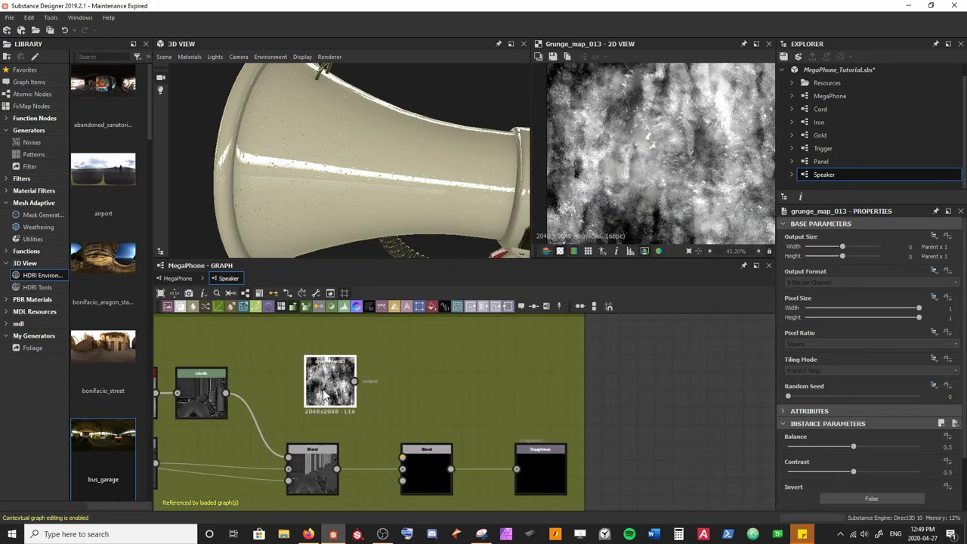
Connect Grunge Map 013 to the second roughness Blend's foreground and the ID mask to its opacity input
drag(410, 445, 405, 457)
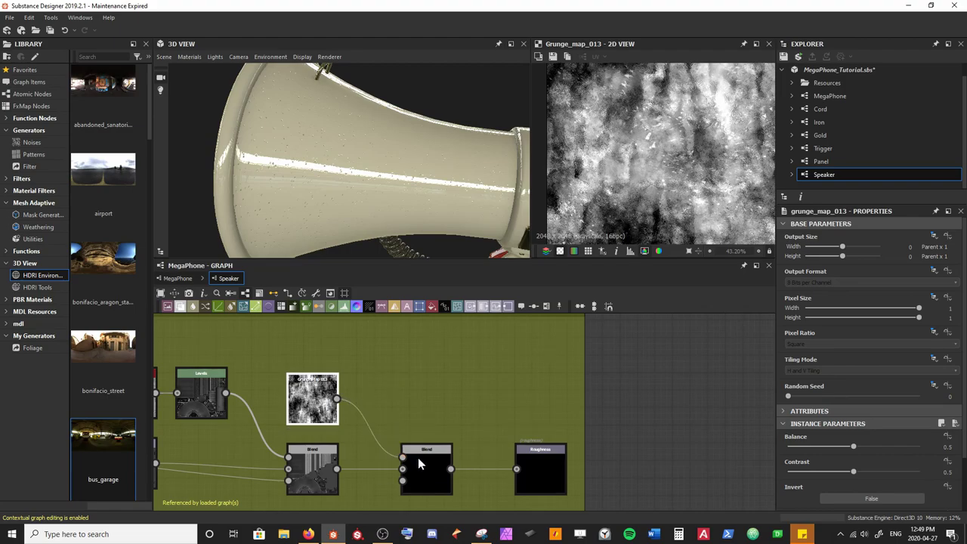
drag(438, 219, 419, 178)
drag(298, 124, 340, 197)
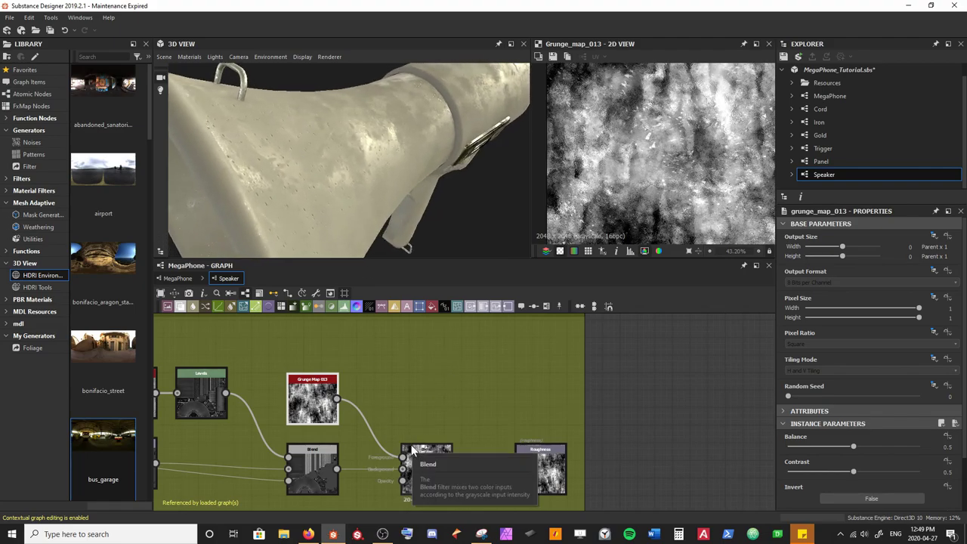
drag(196, 394, 202, 399)
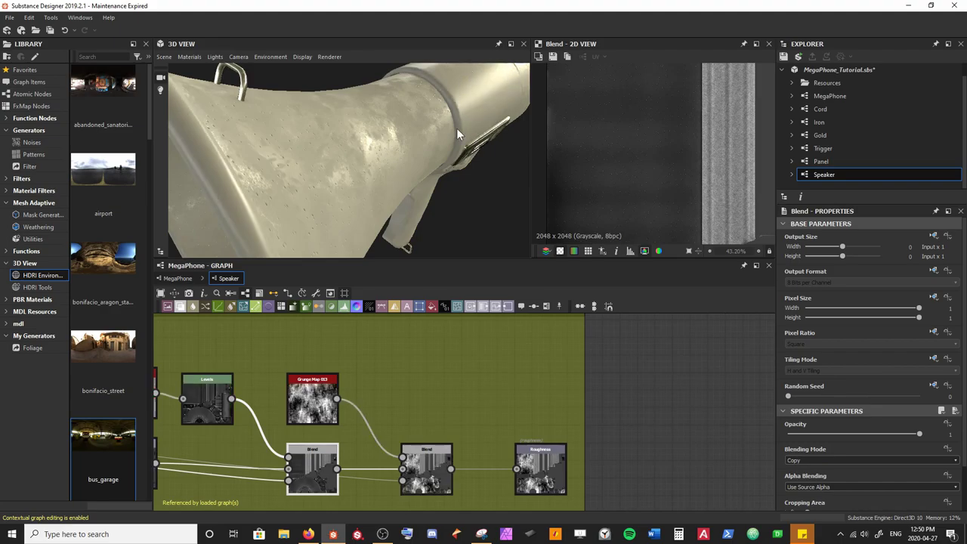
Set the second roughness Blend's blending mode to Overlay
double_click(425, 472)
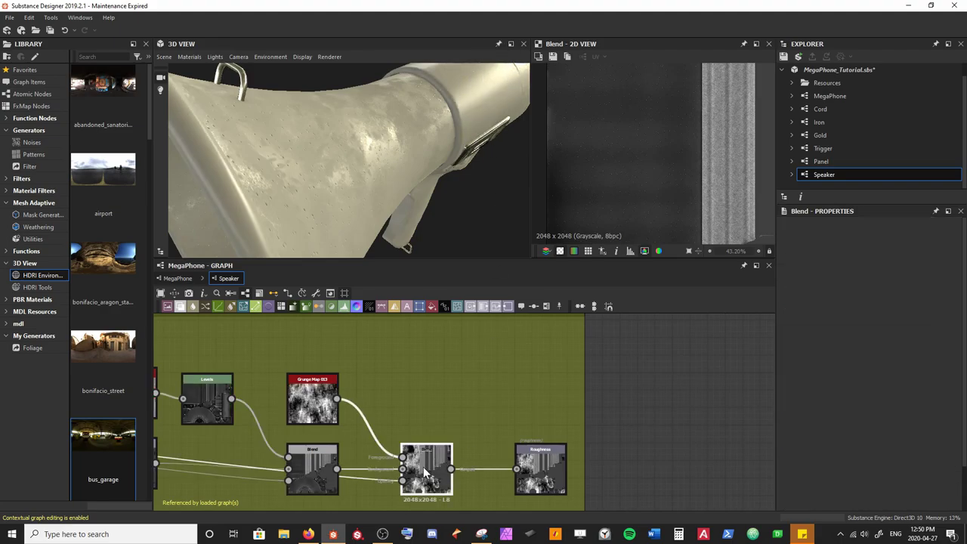
click(815, 460)
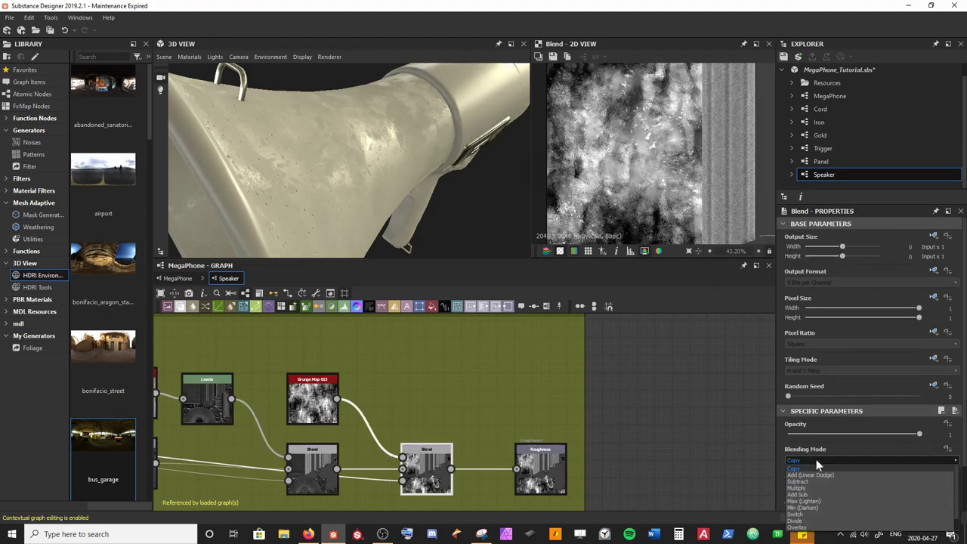
click(822, 514)
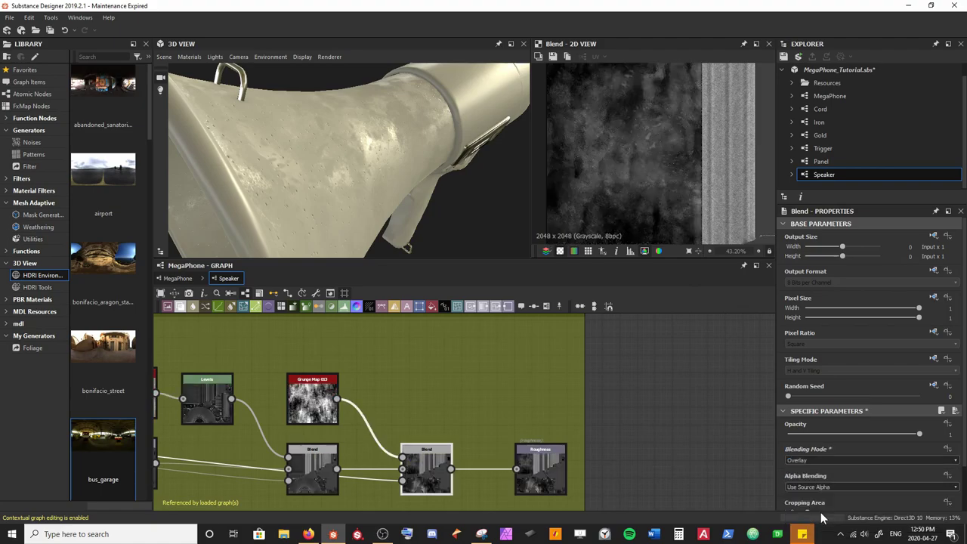
Reduce the grunge Blend's opacity to 0.5 after checking the horn's surface, and save the package
drag(445, 241, 430, 202)
scroll(621, 175, up, 5)
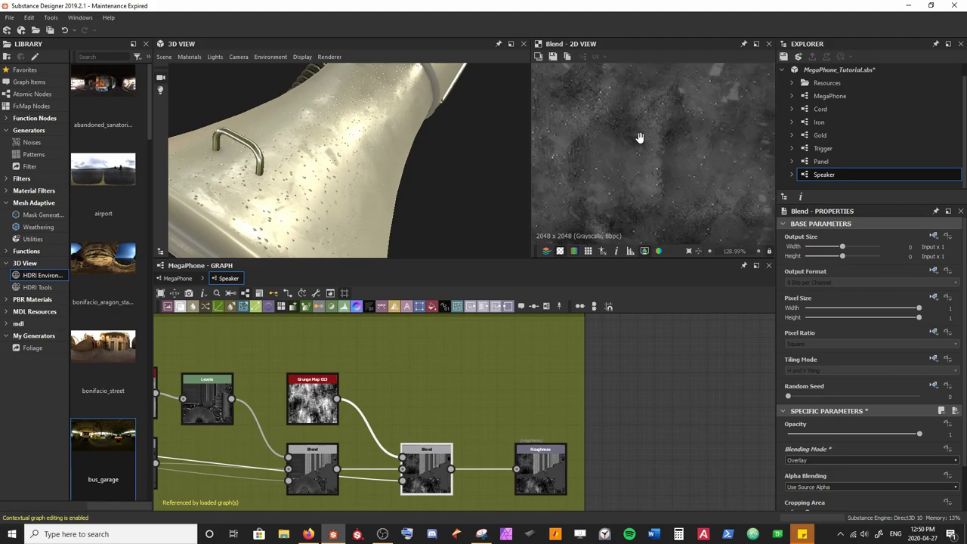
middle_drag(684, 147, 635, 159)
scroll(629, 134, down, 1)
scroll(630, 159, down, 2)
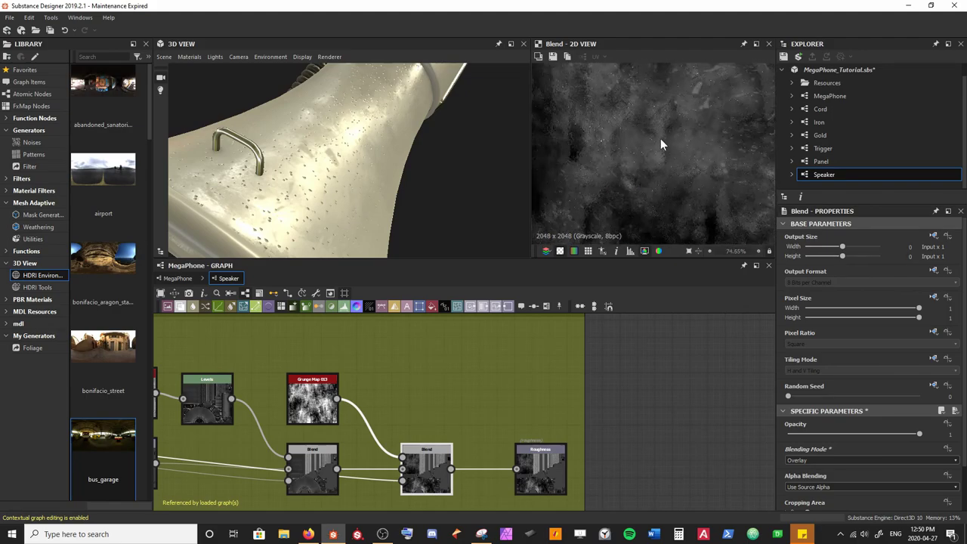
middle_drag(669, 130, 643, 110)
drag(520, 183, 417, 199)
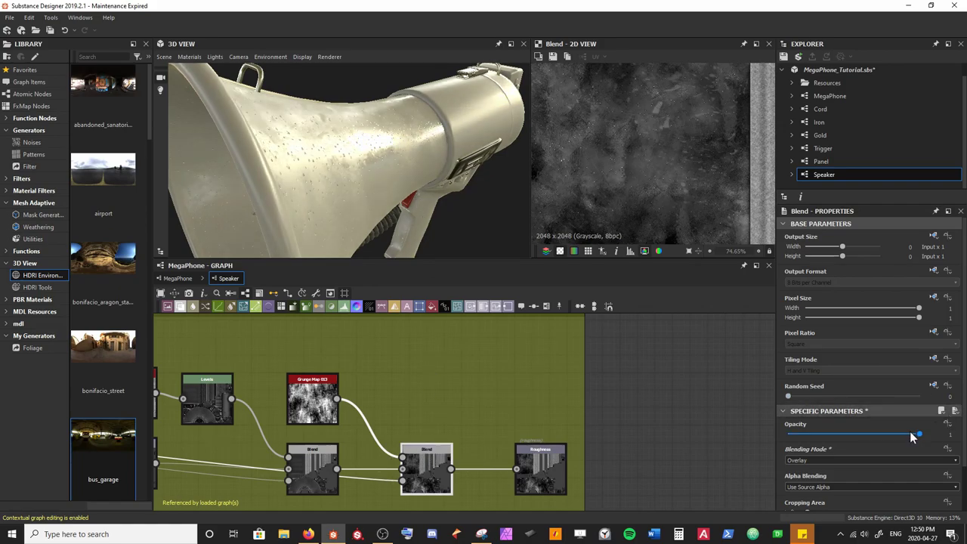
drag(842, 440, 853, 436)
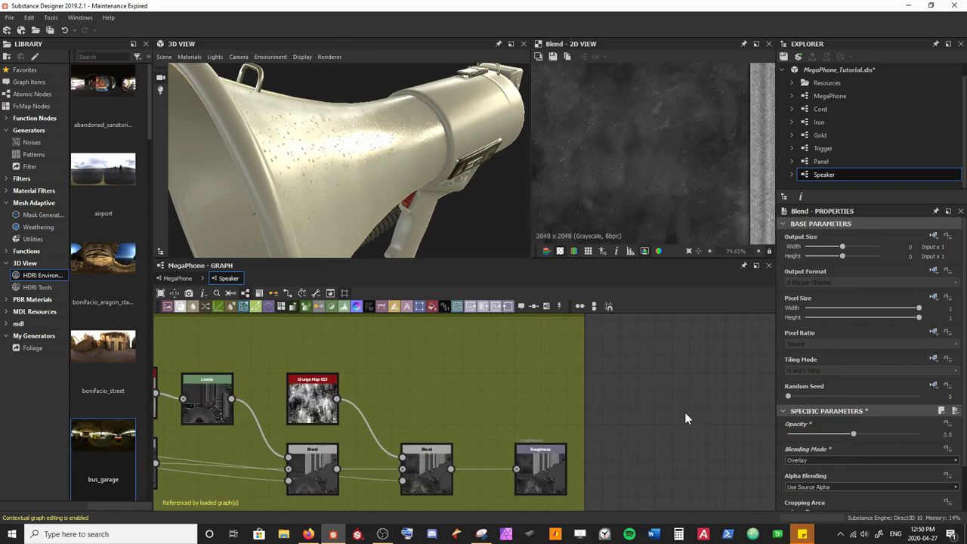
key(ctrl+s)
scroll(622, 112, down, 3)
middle_drag(621, 111, 623, 152)
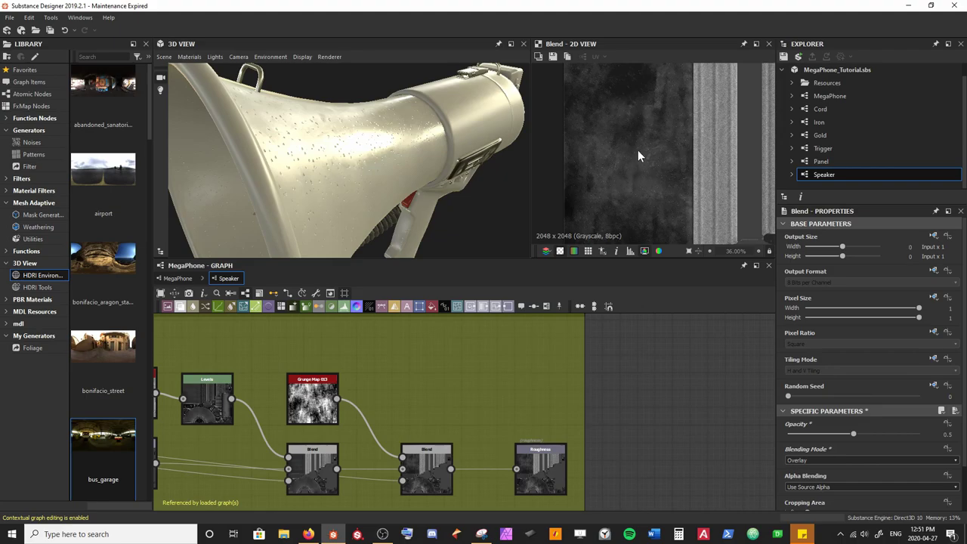
scroll(654, 151, down, 1)
middle_drag(630, 133, 646, 182)
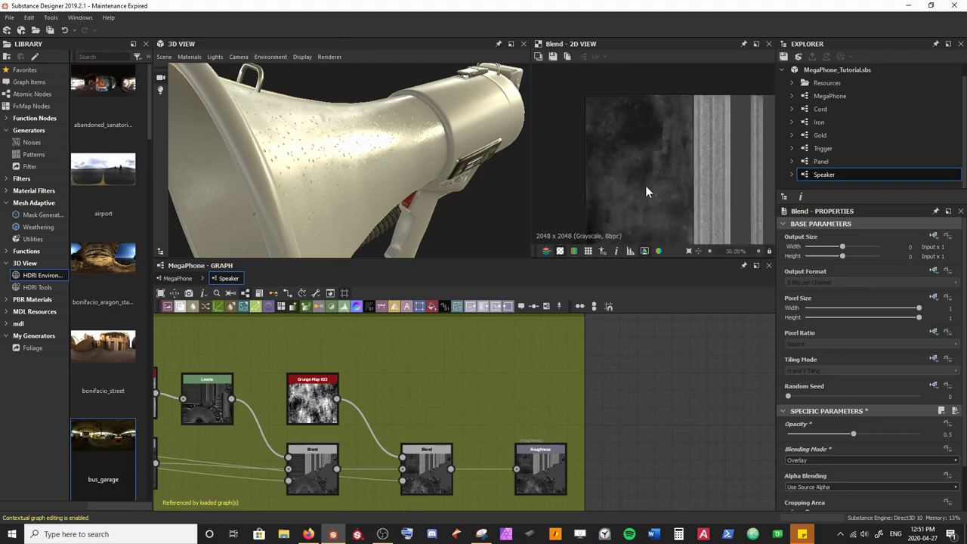
scroll(643, 180, down, 1)
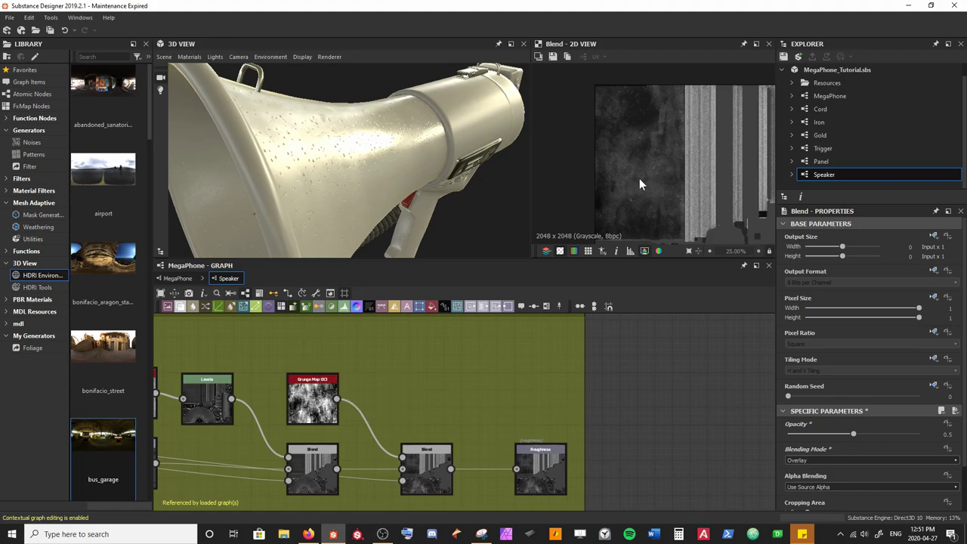
middle_drag(639, 178, 628, 175)
click(227, 386)
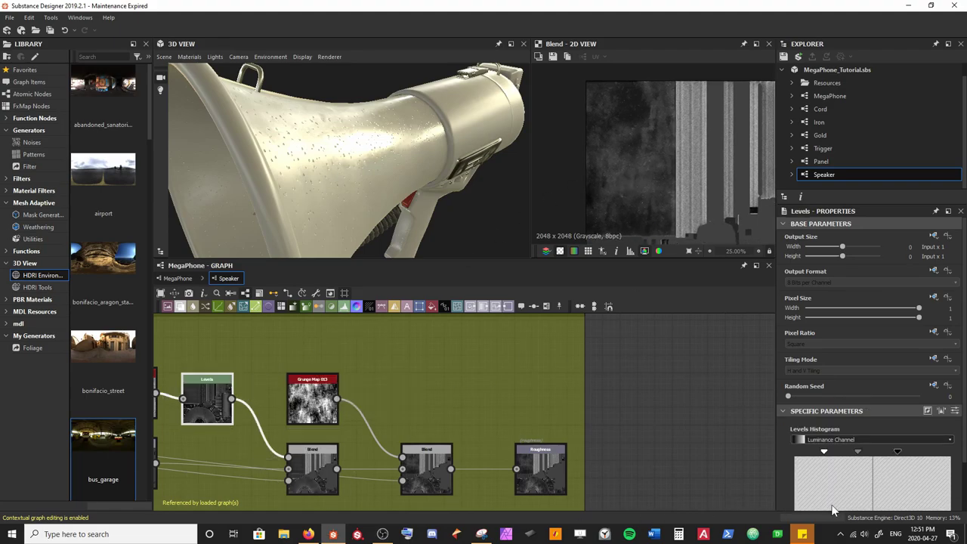
mouse_move(901, 458)
mouse_down()
mouse_move(887, 462)
mouse_move(900, 456)
mouse_up()
drag(823, 451, 833, 455)
key(ctrl+z)
Examine the megaphone's horn and handle up close and review the Metallic and AO frames in the graph
drag(407, 161, 331, 142)
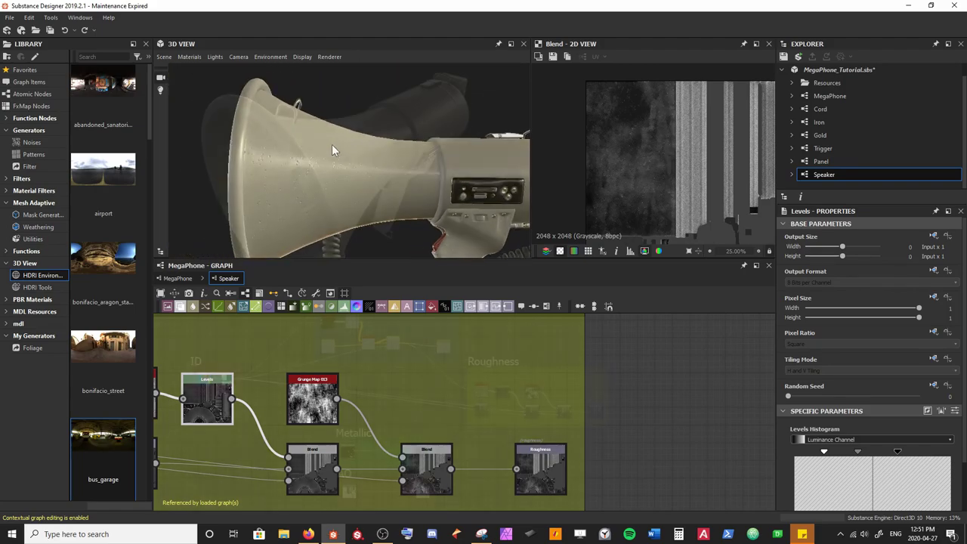
scroll(313, 399, down, 5)
middle_drag(319, 400, 337, 422)
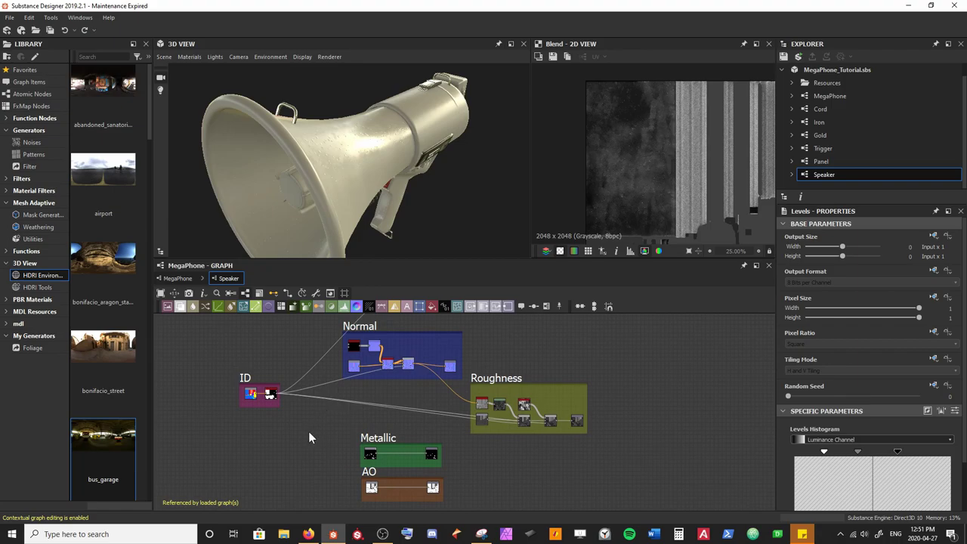
scroll(392, 462, up, 3)
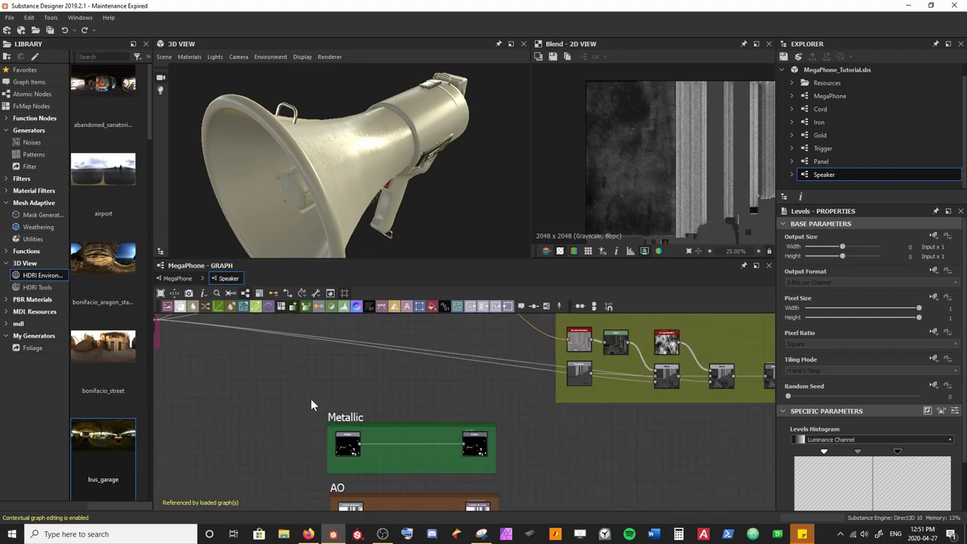
mouse_move(376, 178)
mouse_down()
mouse_move(380, 154)
mouse_move(372, 180)
mouse_up()
scroll(378, 209, up, 4)
drag(377, 213, 416, 141)
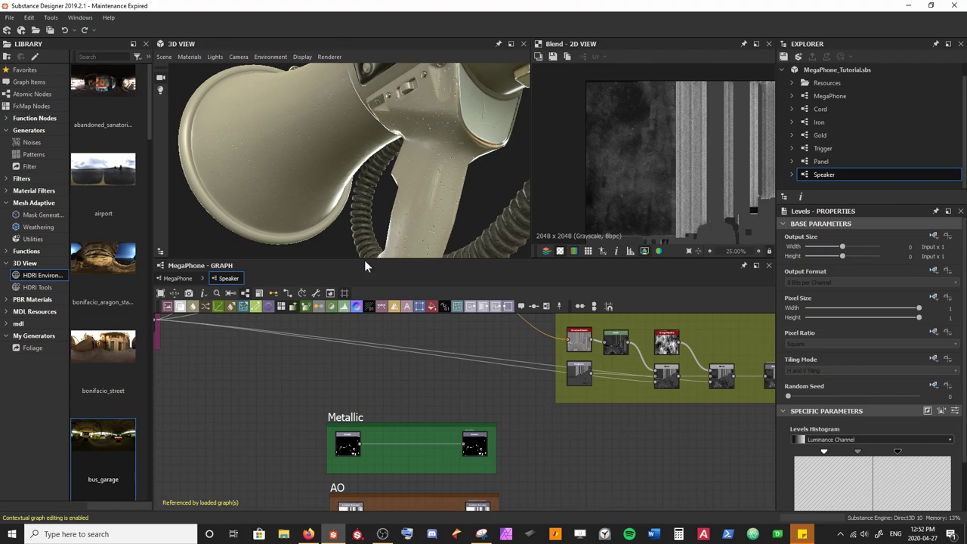
middle_drag(416, 470, 403, 399)
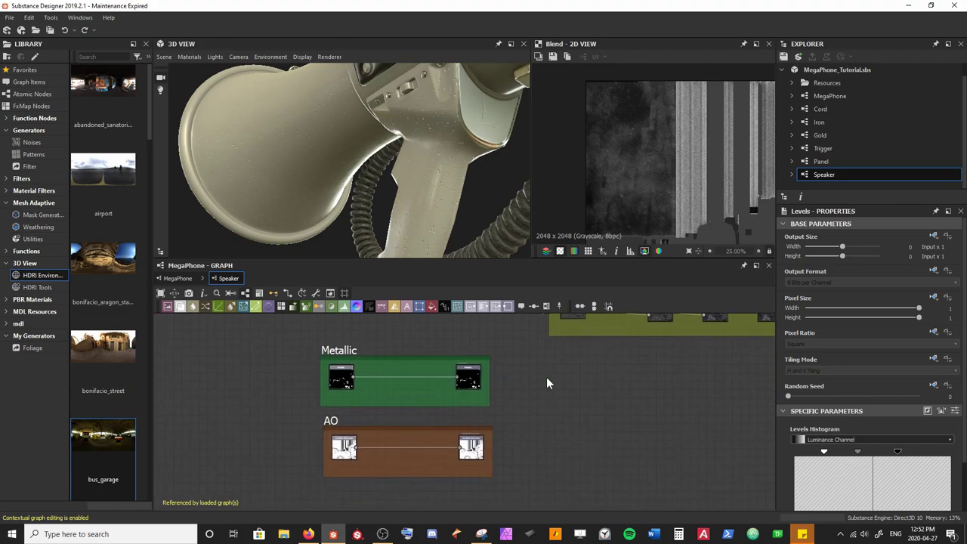
drag(283, 139, 323, 133)
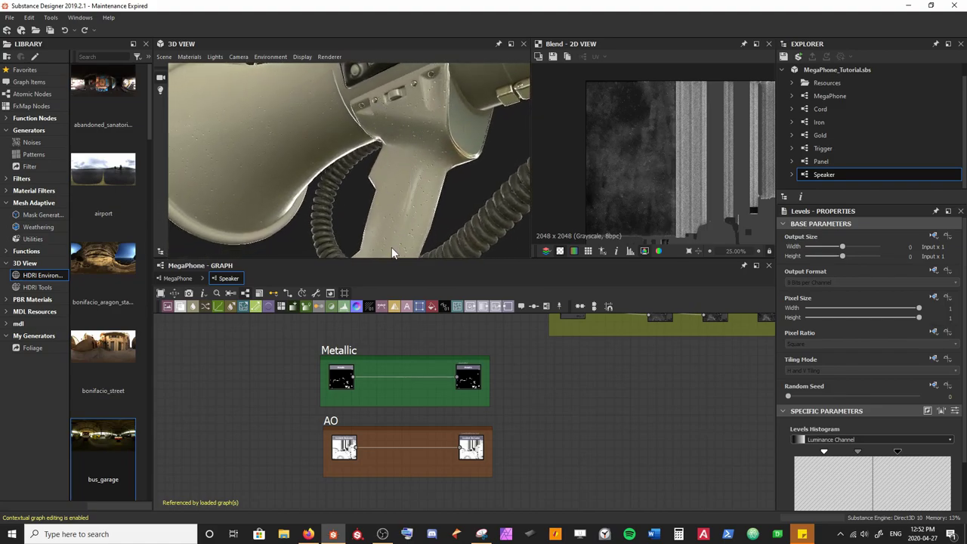
scroll(421, 347, down, 4)
middle_drag(376, 353, 402, 427)
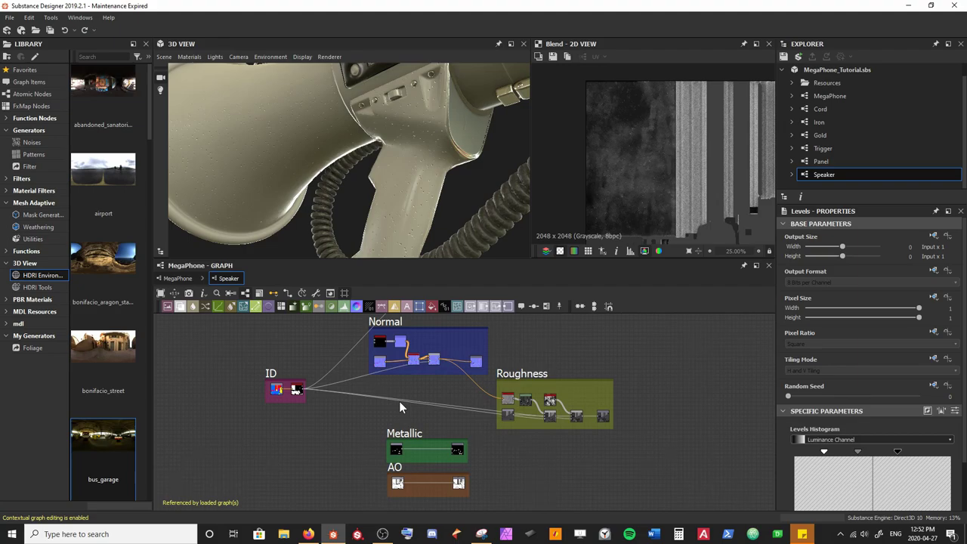
Insert a Blend node between the input and output nodes in the AO frame
key(space)
text(bl)
key(Return)
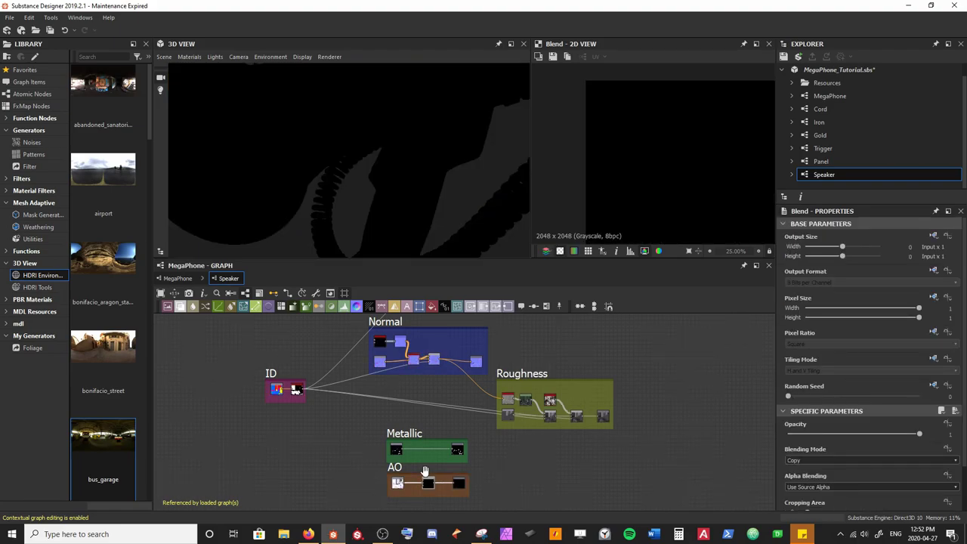
Connect the Normal frame's Tile Generator output to the foreground input of the Blend node in the AO frame
double_click(383, 341)
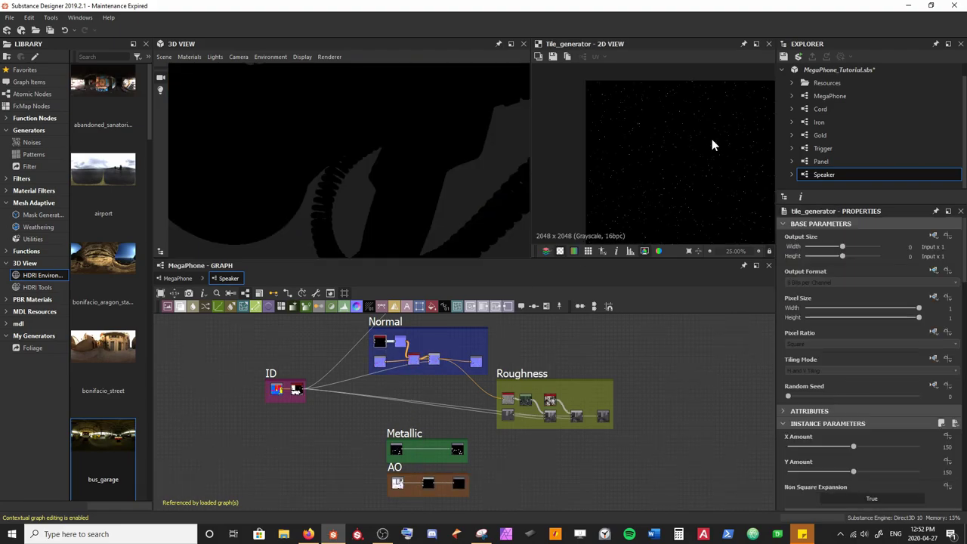
drag(387, 341, 412, 438)
scroll(423, 479, up, 4)
drag(318, 163, 312, 209)
Set the AO Blend's blending mode to Subtract and check the dents on the megaphone's horn
click(436, 451)
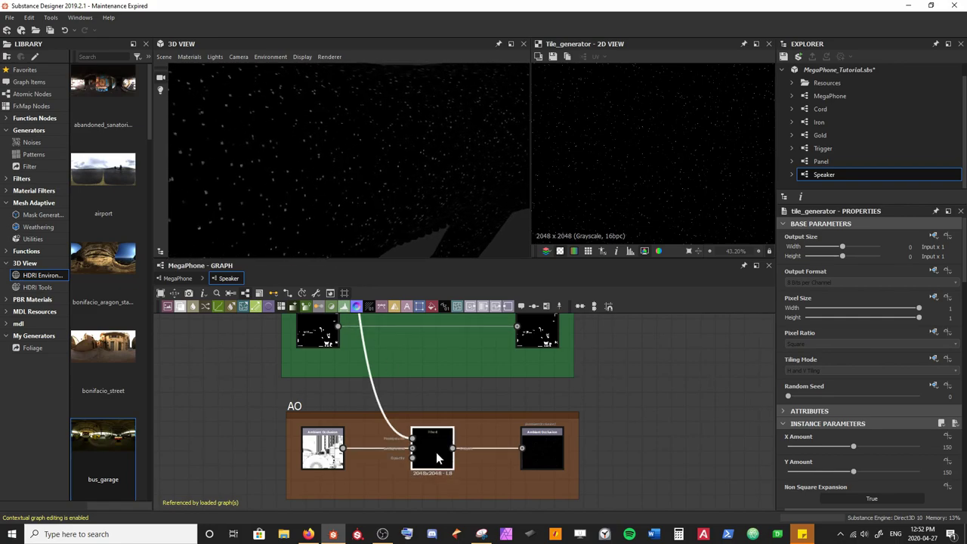
click(868, 460)
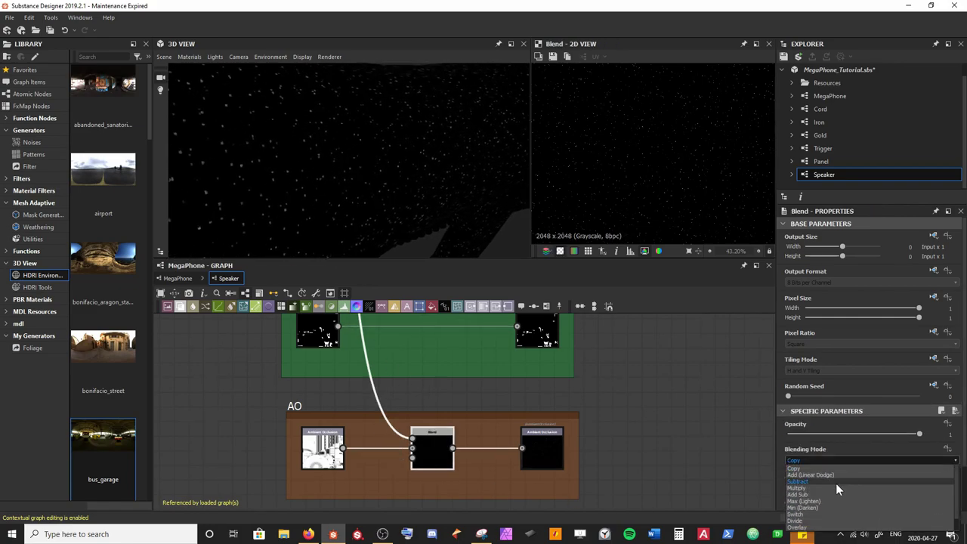
click(835, 483)
drag(372, 166, 431, 246)
scroll(607, 165, up, 4)
scroll(607, 165, up, 3)
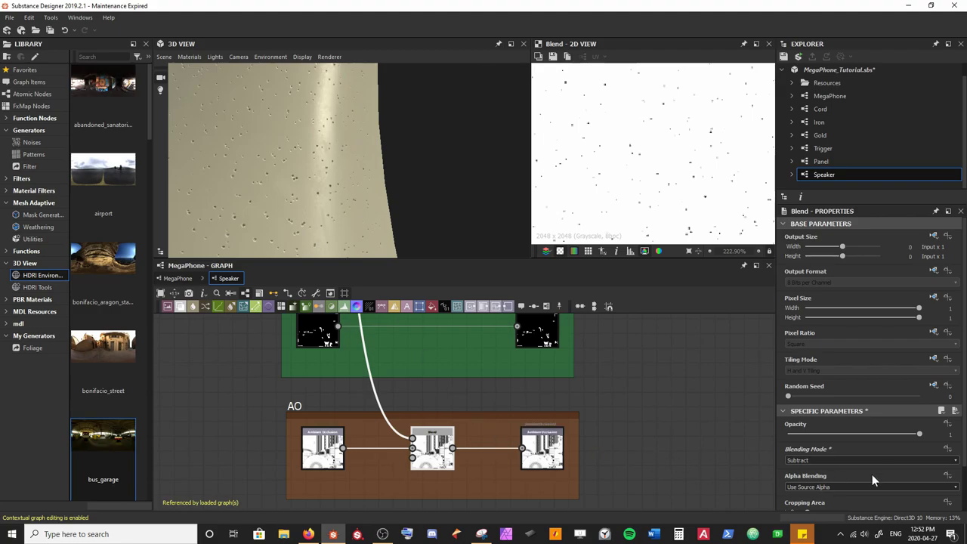
Reduce the AO Blend's opacity to 0.15 and save the package
drag(918, 434, 809, 444)
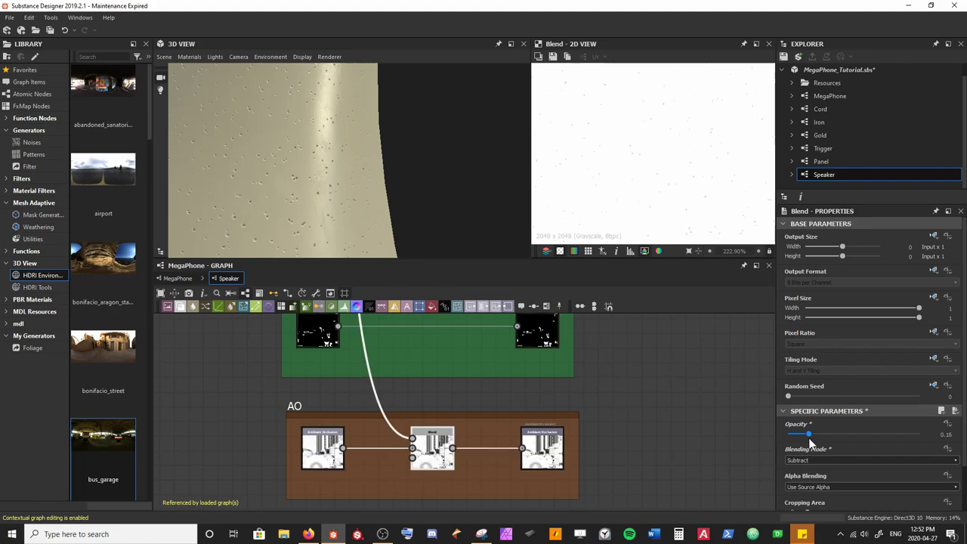
key(Tab)
text(.15)
key(Return)
key(ctrl+s)
Examine the blended ambient occlusion map and the dented surface of the megaphone's horn from several distances
scroll(657, 121, down, 1)
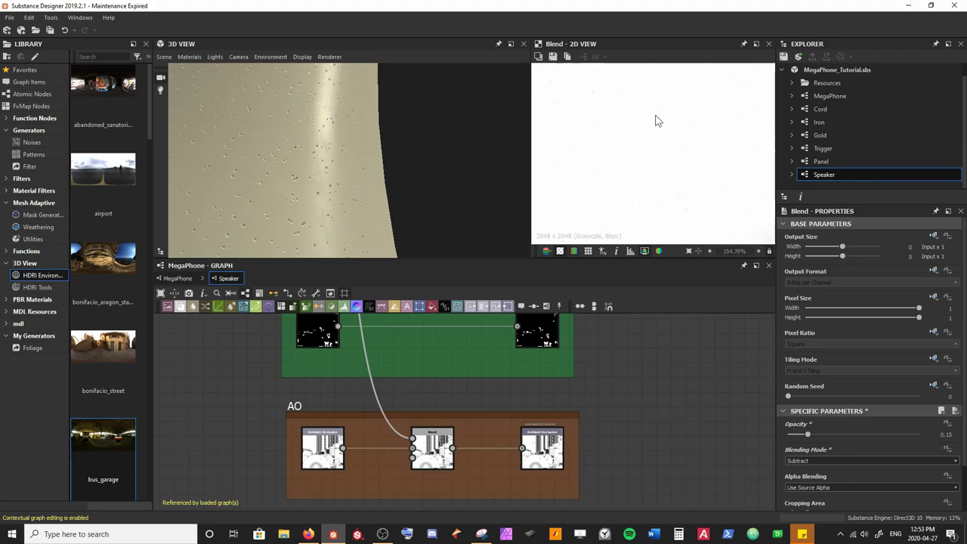
scroll(656, 120, down, 10)
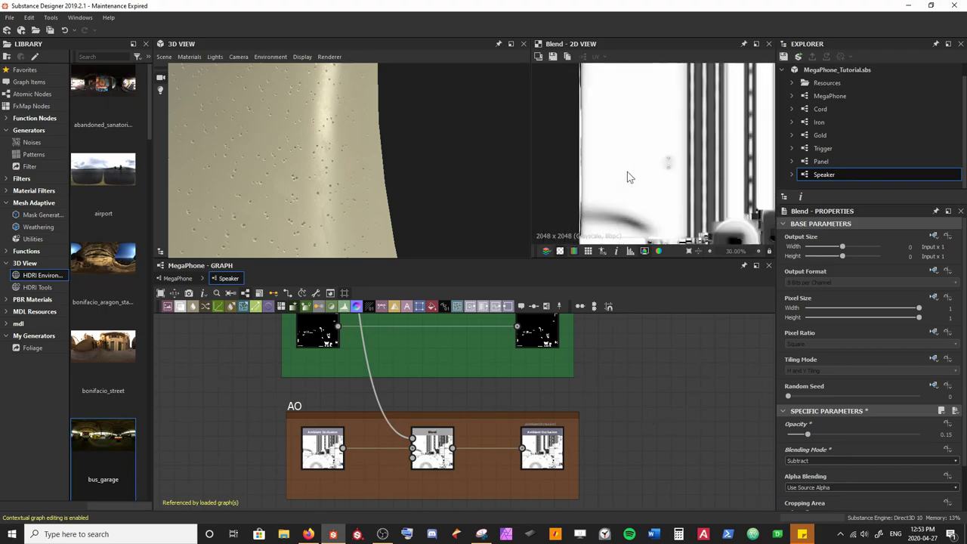
drag(453, 181, 348, 139)
scroll(342, 215, down, 3)
drag(341, 219, 316, 226)
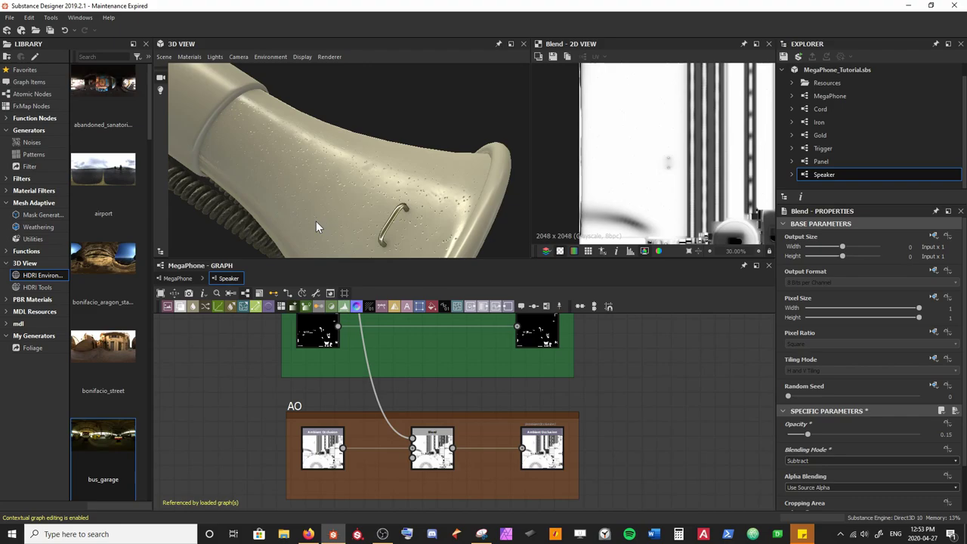
scroll(316, 220, up, 3)
drag(316, 221, 335, 175)
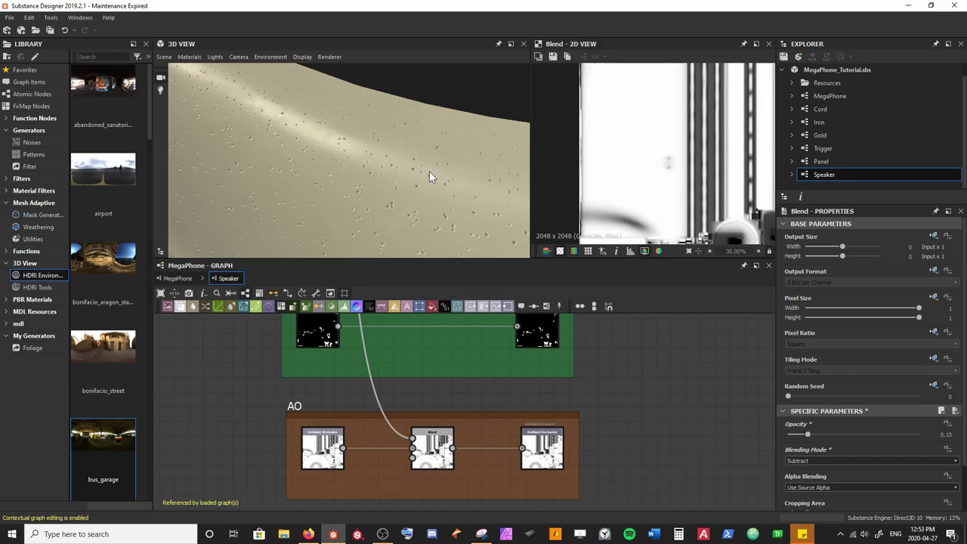
mouse_move(429, 170)
mouse_down()
mouse_move(346, 150)
mouse_move(347, 166)
mouse_move(405, 182)
mouse_move(438, 126)
mouse_move(413, 157)
mouse_move(423, 140)
mouse_move(427, 153)
mouse_up()
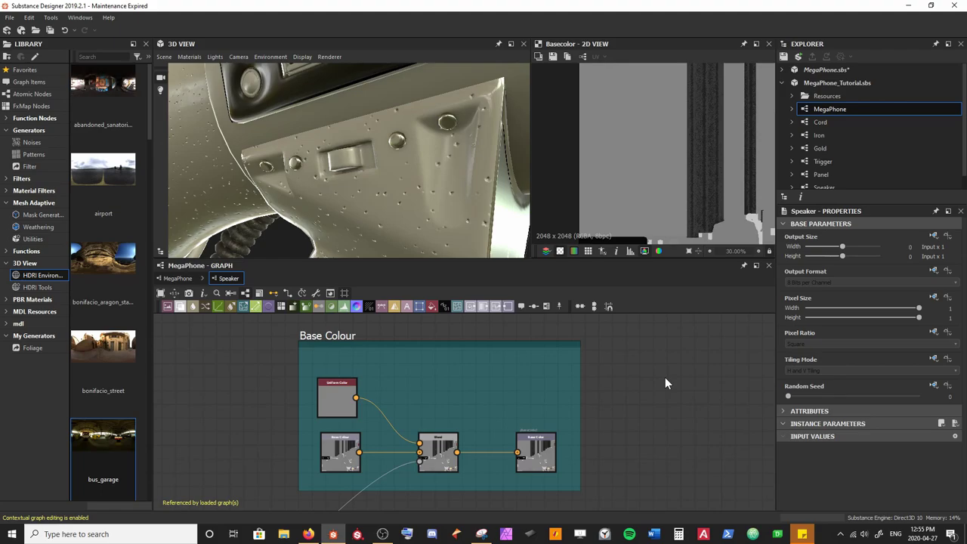
Enlarge the Base Colour frame and spread its nodes to make room before the output node
scroll(547, 382, down, 3)
middle_drag(547, 381, 460, 361)
drag(479, 371, 587, 368)
drag(453, 406, 559, 407)
drag(355, 340, 315, 317)
drag(403, 406, 421, 486)
middle_drag(407, 383, 419, 404)
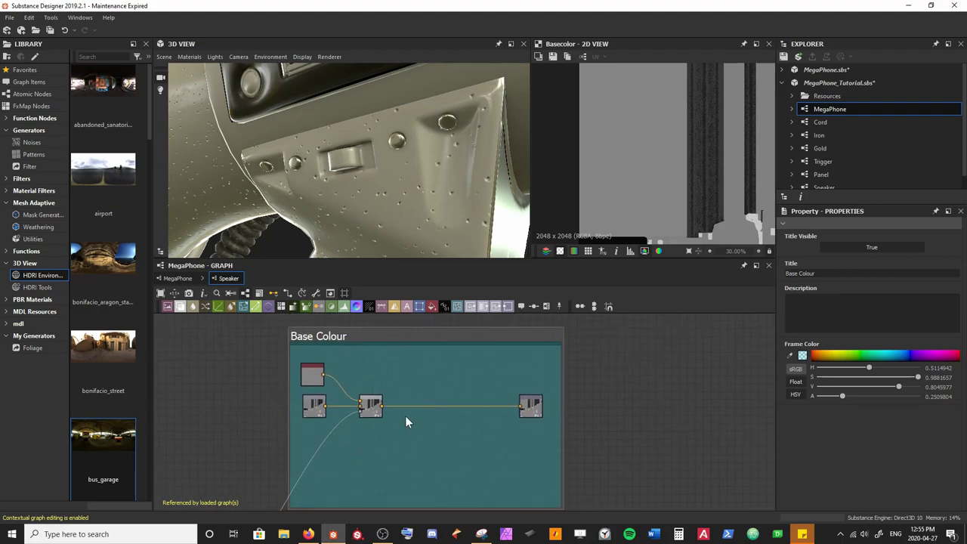
Insert a second Blend node between the existing Blend and the Base Color output, and align it in the row
click(391, 405)
key(space)
key(Return)
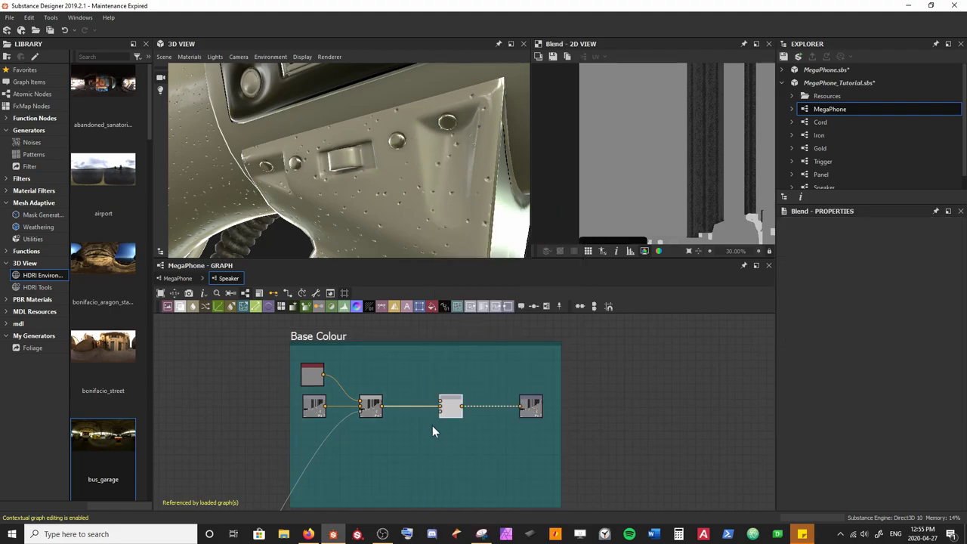
scroll(432, 424, up, 3)
middle_drag(427, 385, 468, 431)
drag(495, 436, 448, 432)
drag(366, 437, 361, 434)
Duplicate the Uniform Color node, connect the copy to the second Blend's foreground, and set its colour to black
click(268, 385)
key(ctrl+v)
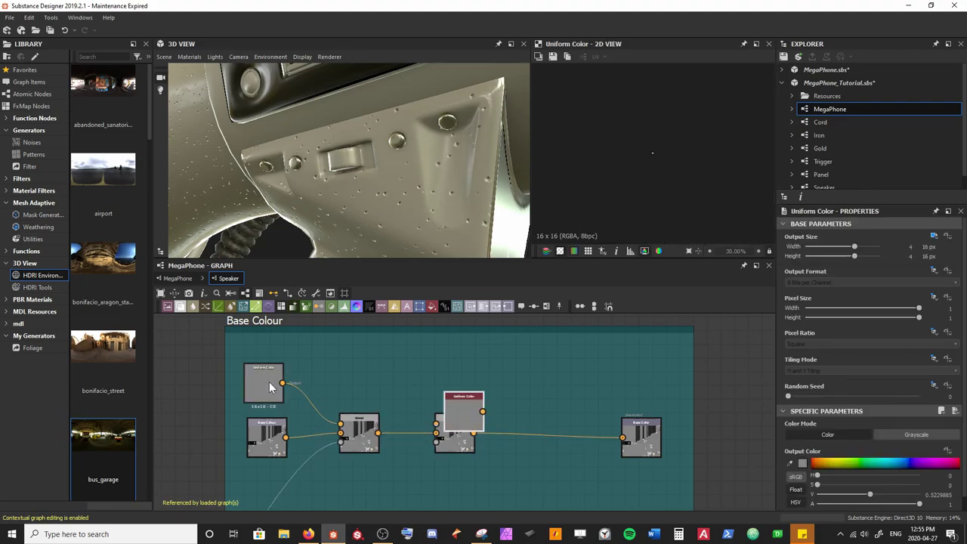
drag(464, 414, 436, 423)
drag(818, 460, 831, 523)
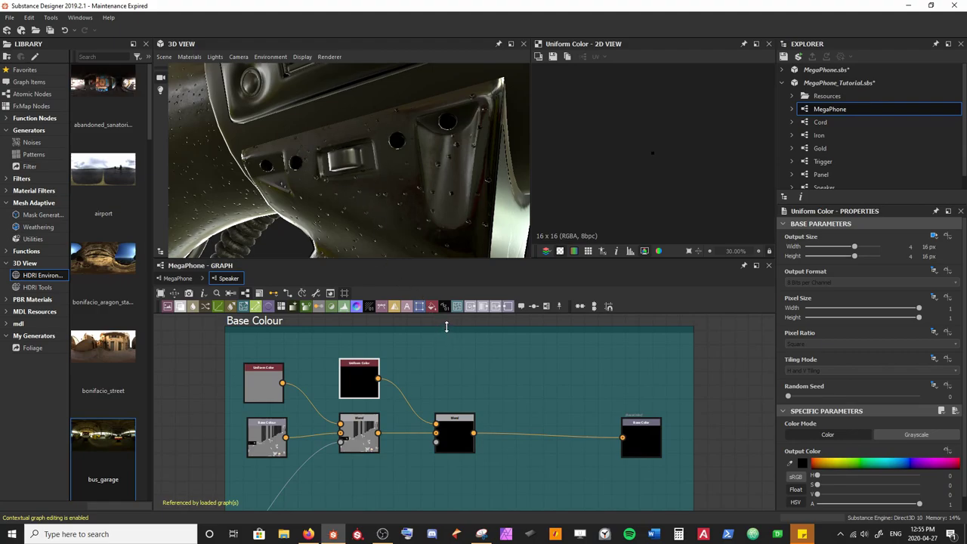
Move the second Blend closer to the output and add a Text node below the first Blend
middle_drag(403, 412, 431, 341)
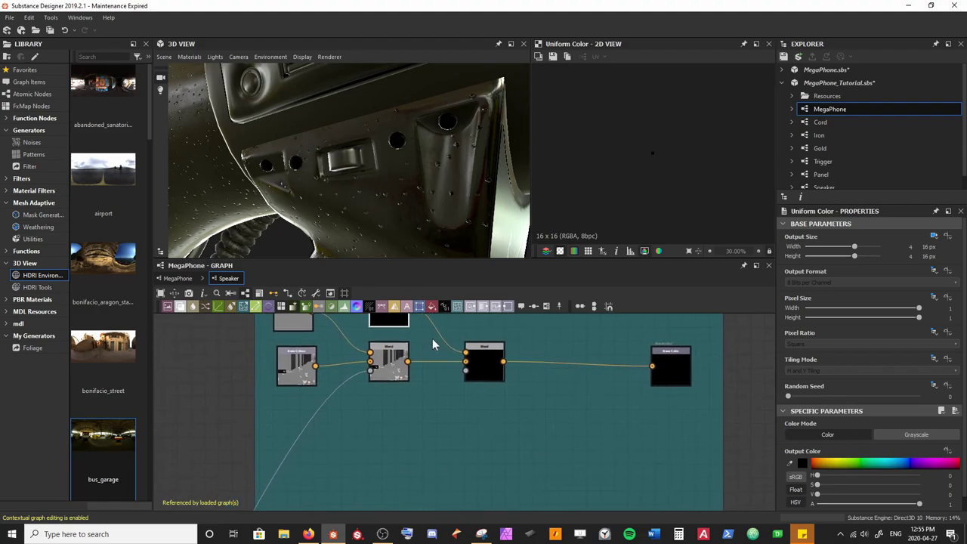
middle_drag(355, 409, 377, 381)
middle_drag(464, 403, 370, 425)
drag(430, 373, 497, 373)
middle_drag(363, 393, 418, 364)
key(space)
text(te)
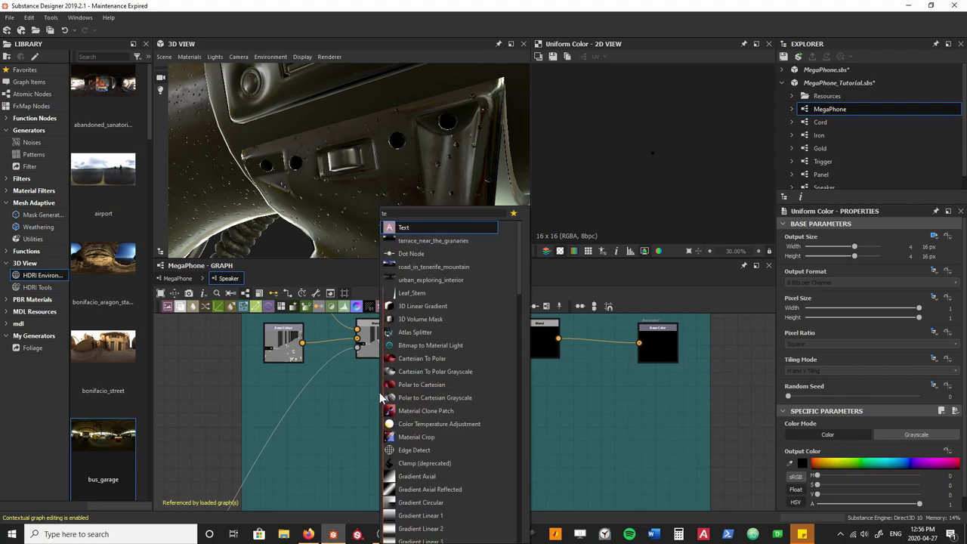
key(Return)
Enter WHISTLE as the Text node's text
scroll(631, 150, down, 3)
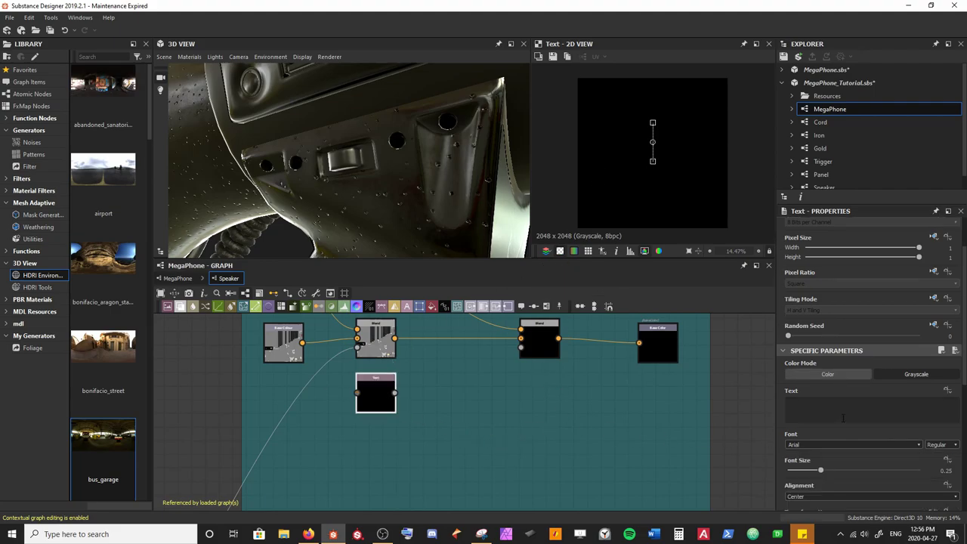
scroll(840, 418, down, 4)
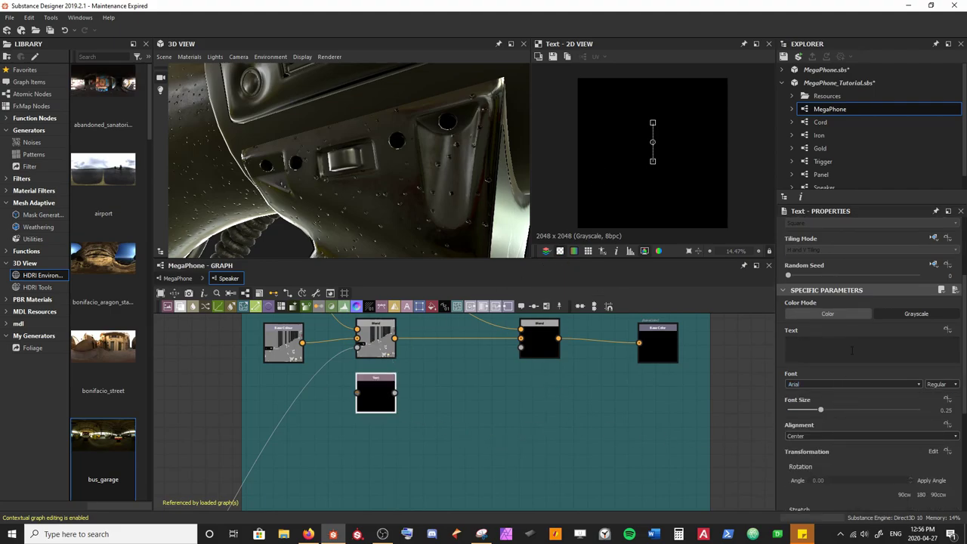
text(Hello)
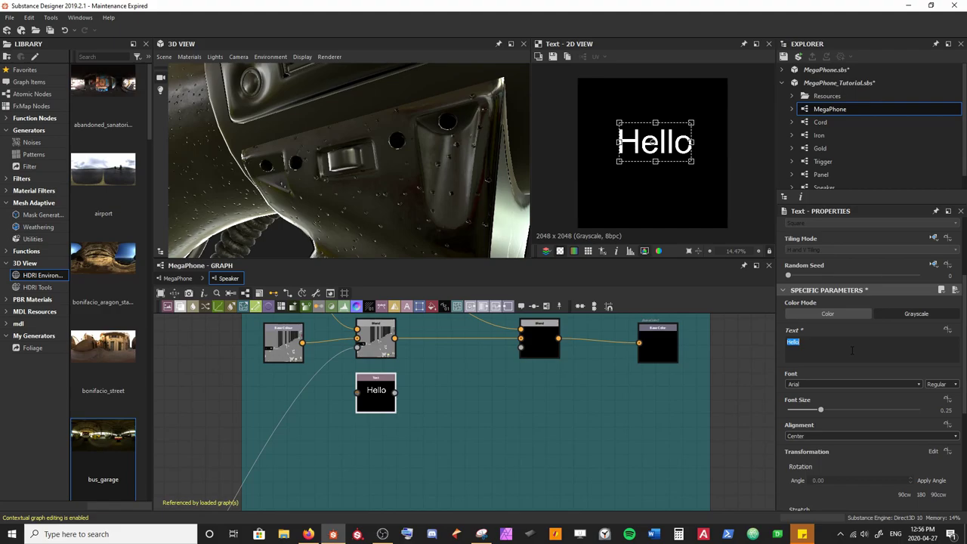
text(Wh)
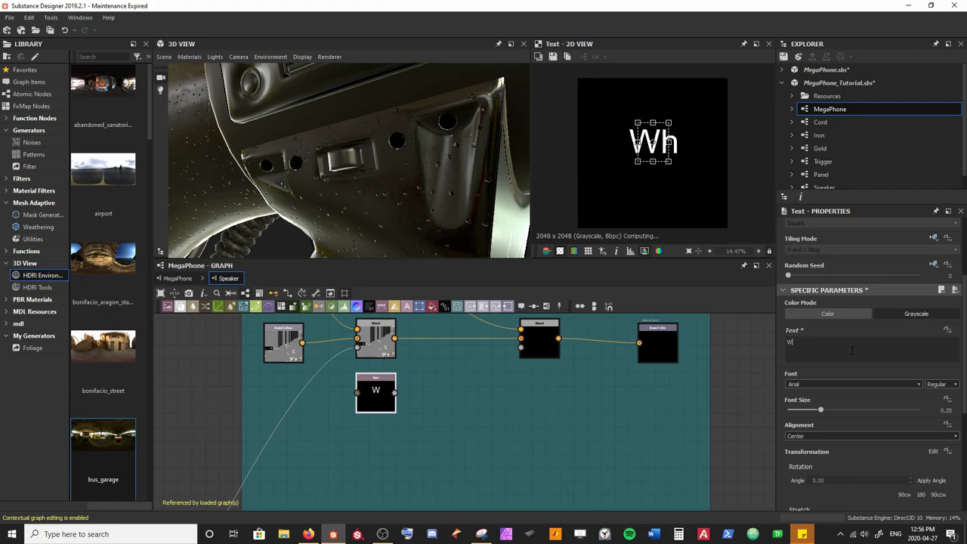
key(BackSpace)
key(BackSpace)
text(HISTLE)
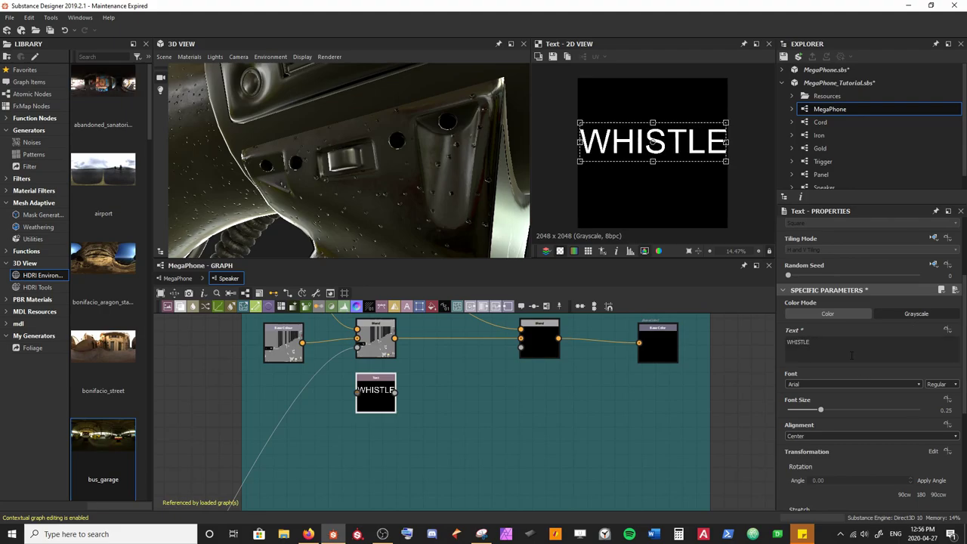
Set the WHISTLE text's font to Impact and its font size to 0.24
click(915, 383)
click(916, 384)
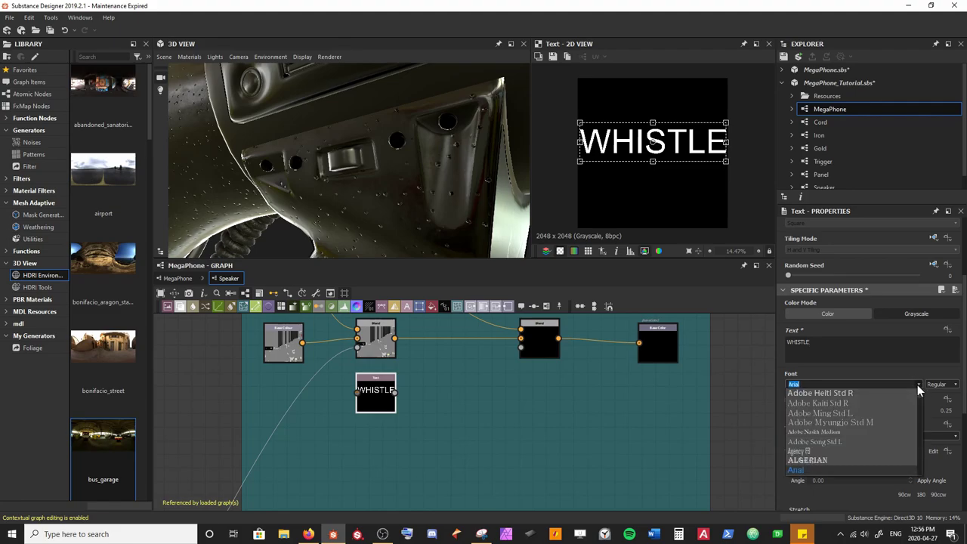
key(i)
click(813, 468)
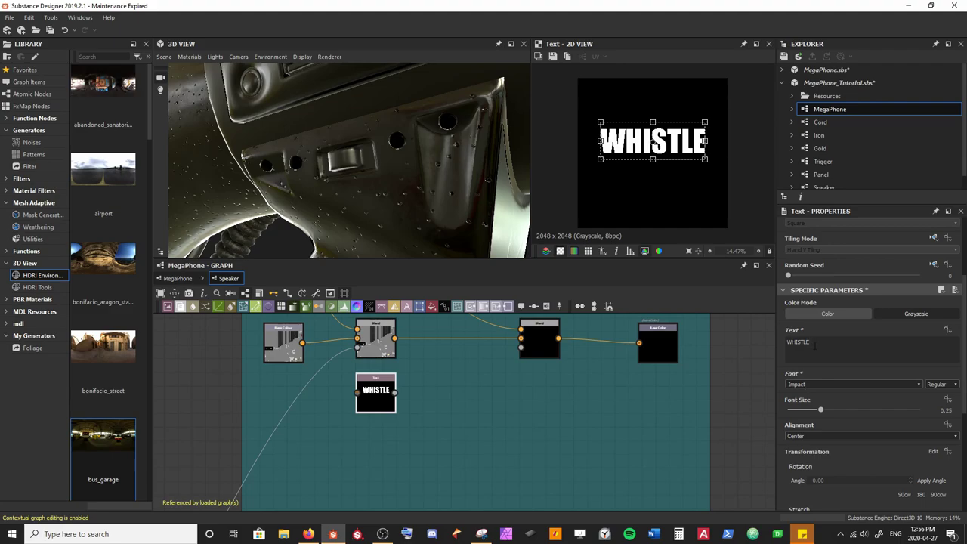
key(BackSpace)
text(e)
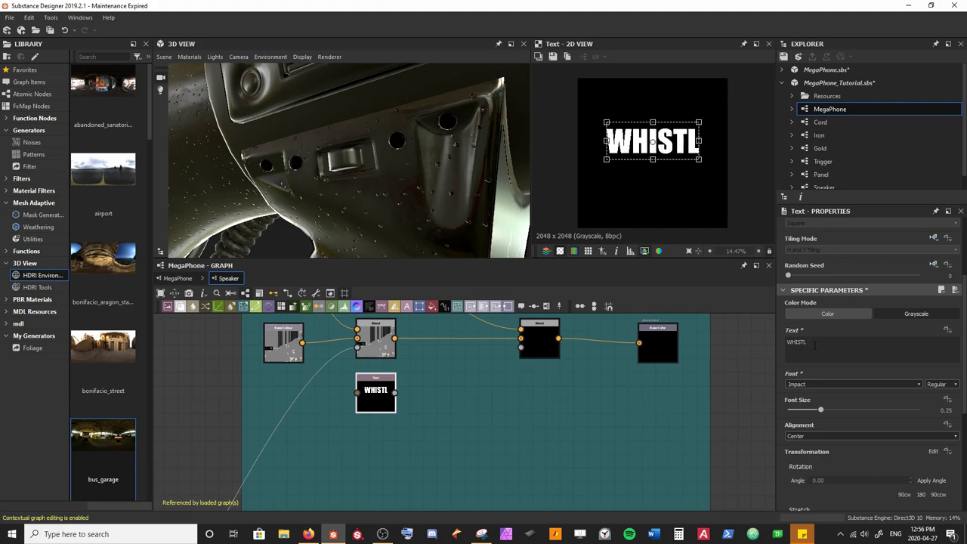
text(E)
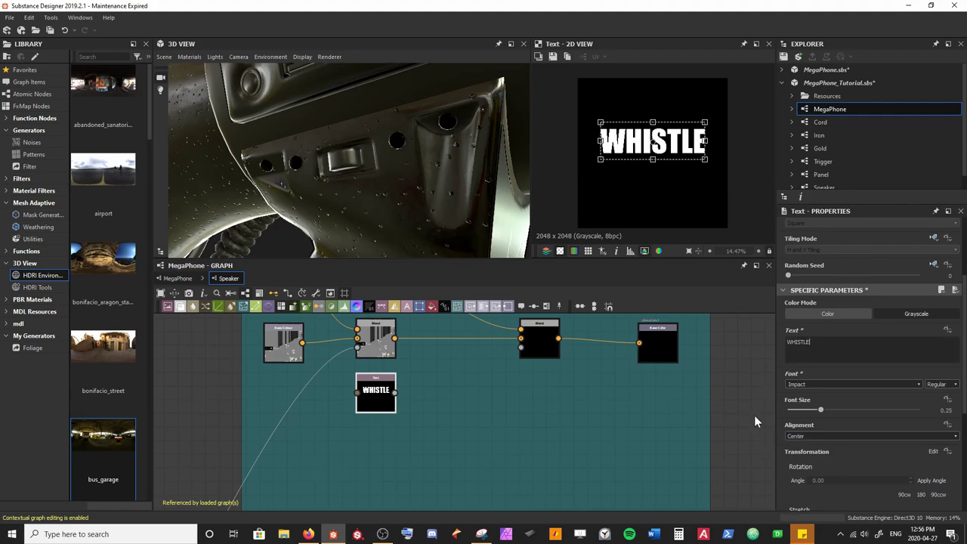
mouse_move(824, 410)
mouse_down()
mouse_move(809, 411)
mouse_move(829, 415)
mouse_move(814, 411)
mouse_move(821, 420)
mouse_up()
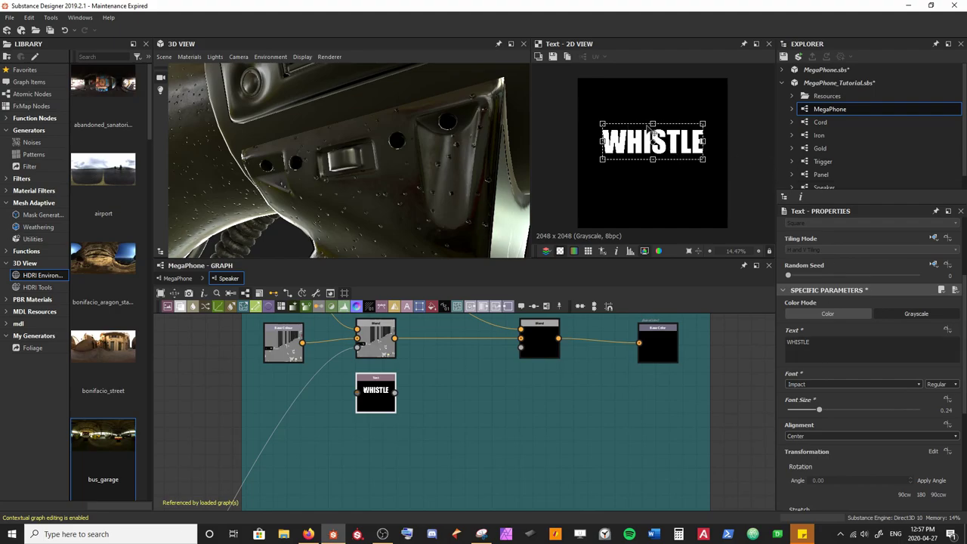
drag(652, 123, 693, 177)
key(ctrl+z)
key(ctrl+z)
key(ctrl+z)
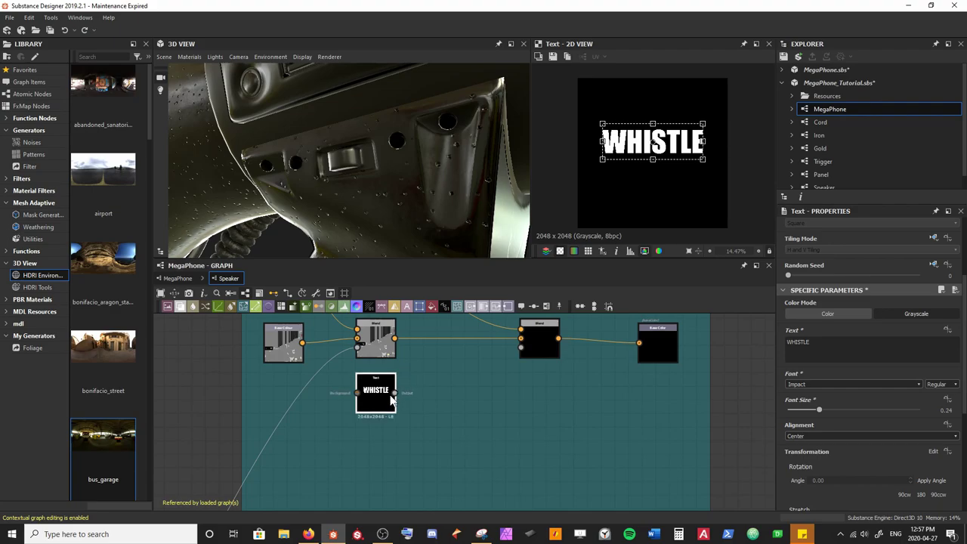
Connect the Text node to the second Base Colour Blend's opacity input and display that Blend in the 2D view
drag(499, 359, 521, 347)
middle_drag(500, 356, 508, 386)
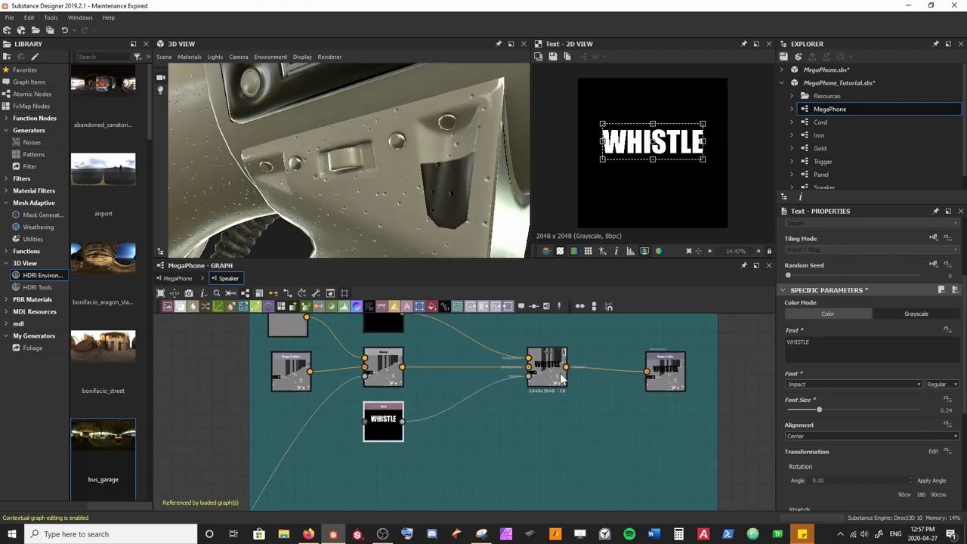
click(559, 376)
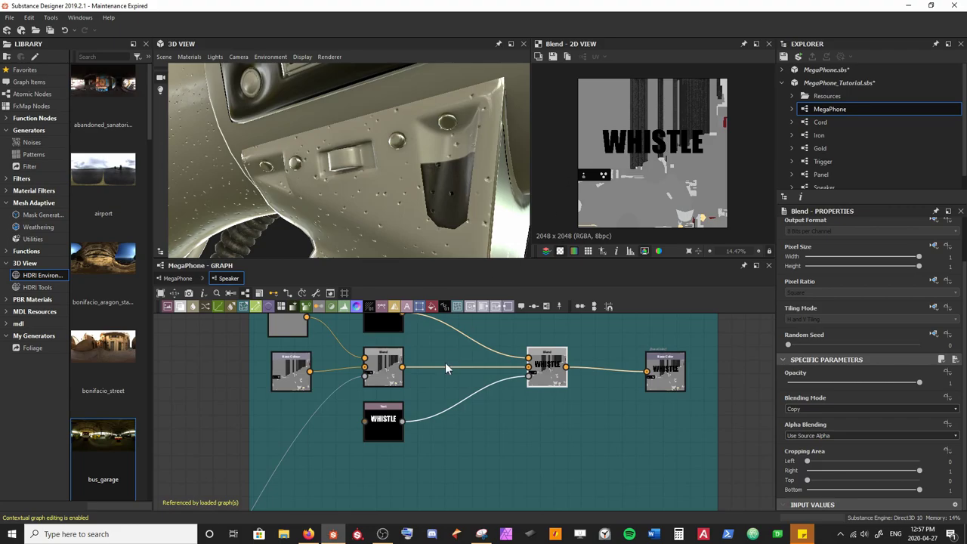
Move the WHISTLE text to the lower-left area of the texture and check the megaphone's body in 3D
click(379, 425)
drag(643, 151, 624, 198)
scroll(377, 136, down, 5)
drag(380, 151, 404, 168)
scroll(392, 211, up, 3)
mouse_move(333, 157)
mouse_down()
mouse_move(354, 209)
mouse_move(329, 142)
mouse_up()
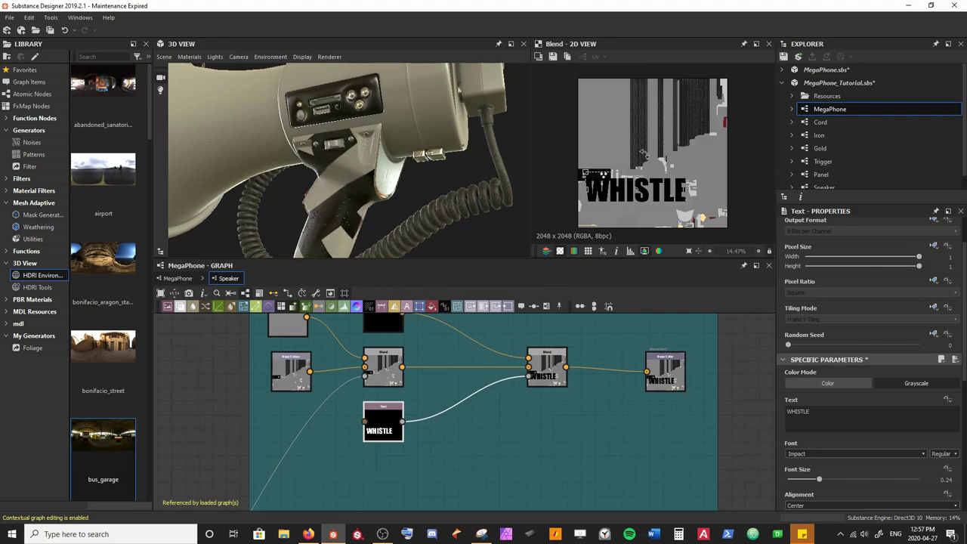
Compare the WHISTLE text's placement on the base colour texture with the speaker areas in the Color to Mask node
scroll(688, 215, up, 2)
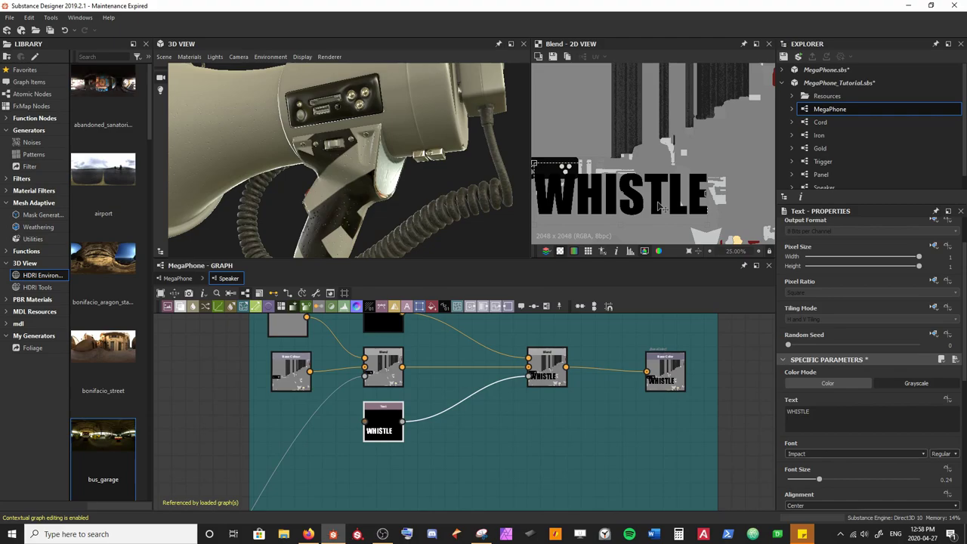
scroll(426, 445, down, 4)
middle_drag(336, 489, 346, 400)
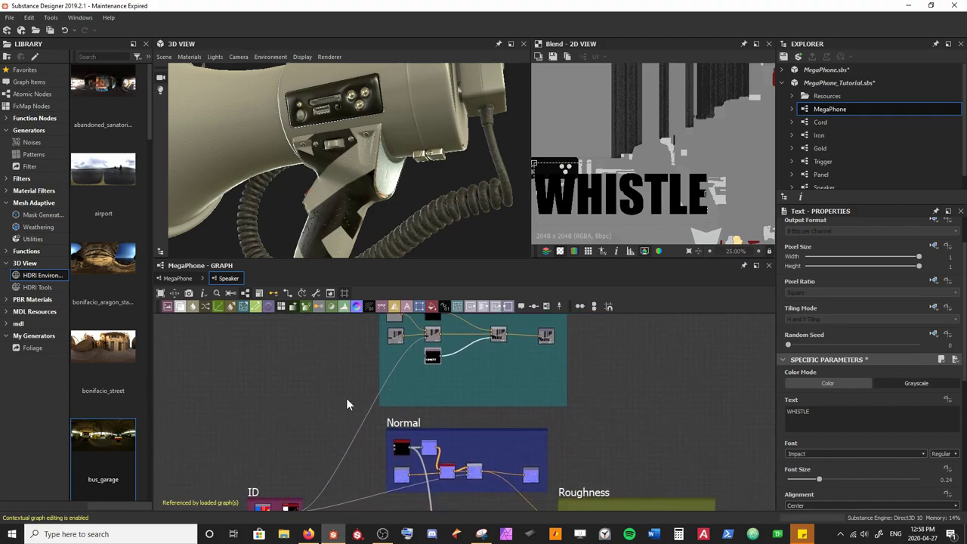
middle_drag(339, 453, 349, 433)
double_click(297, 495)
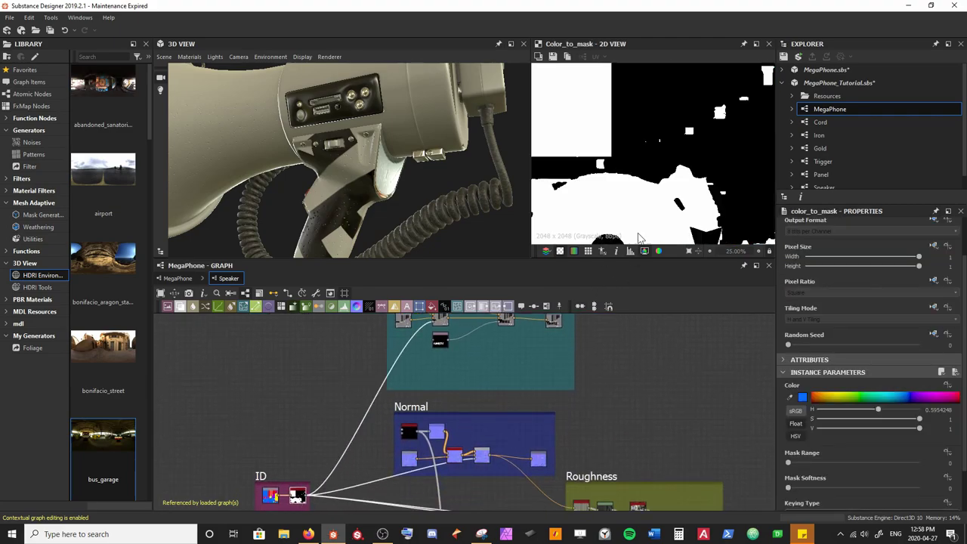
scroll(642, 193, down, 1)
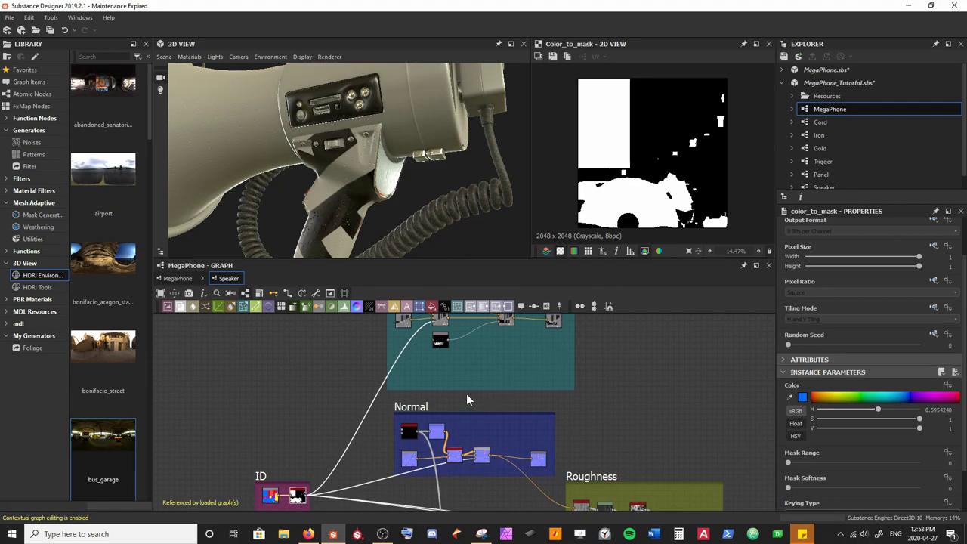
scroll(477, 355, up, 3)
middle_drag(479, 340, 434, 410)
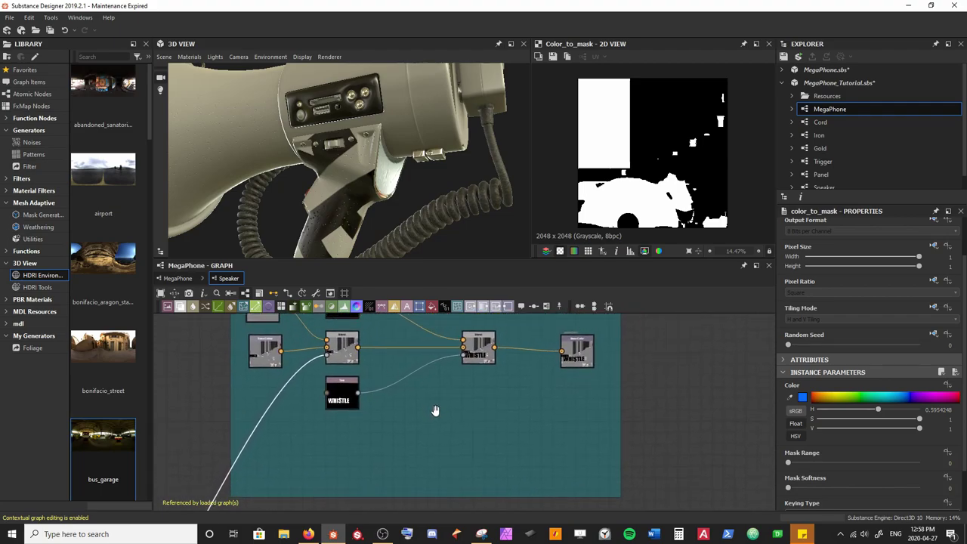
Add the MegaPhone_UV resource to the graph as a bitmap below the Text node and set its colour mode to Grayscale
click(789, 96)
scroll(855, 126, down, 1)
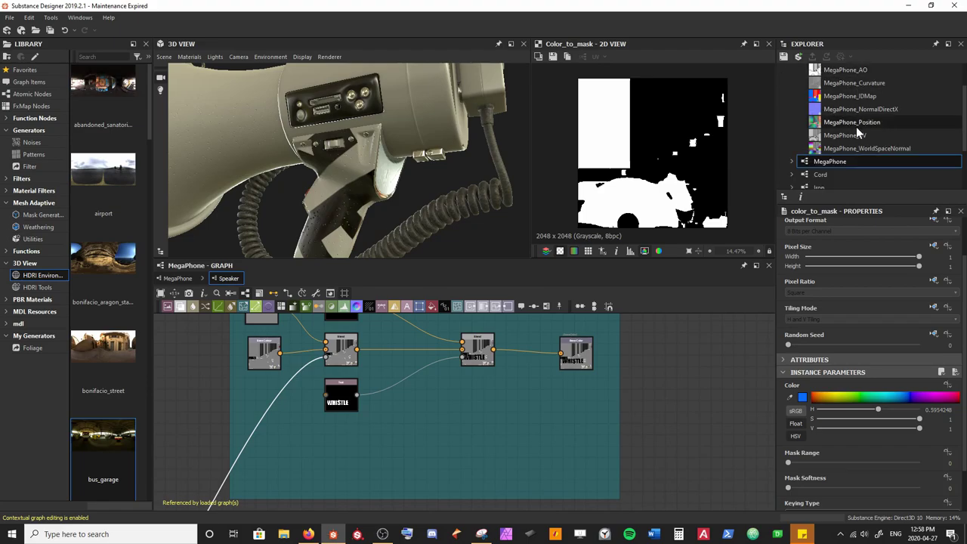
drag(855, 135, 454, 413)
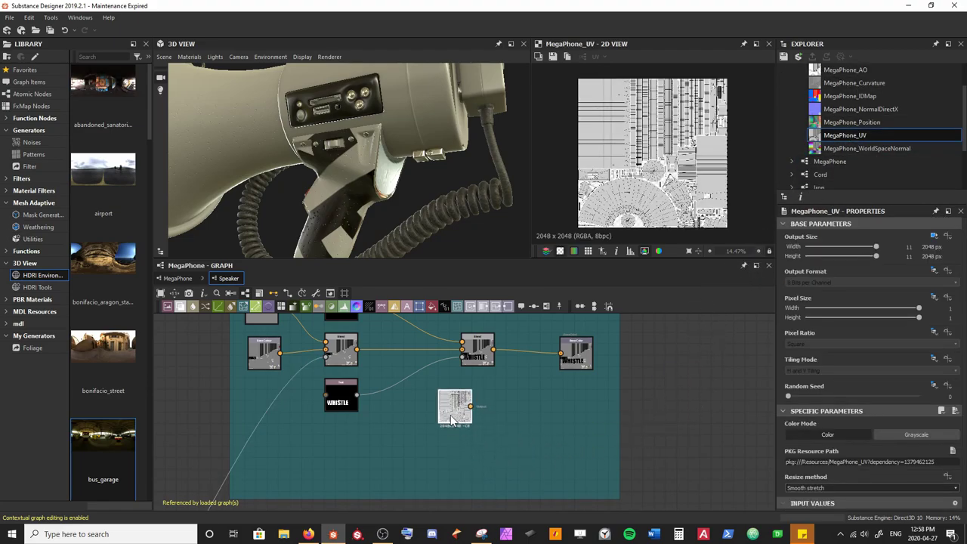
scroll(662, 182, up, 3)
scroll(661, 182, up, 4)
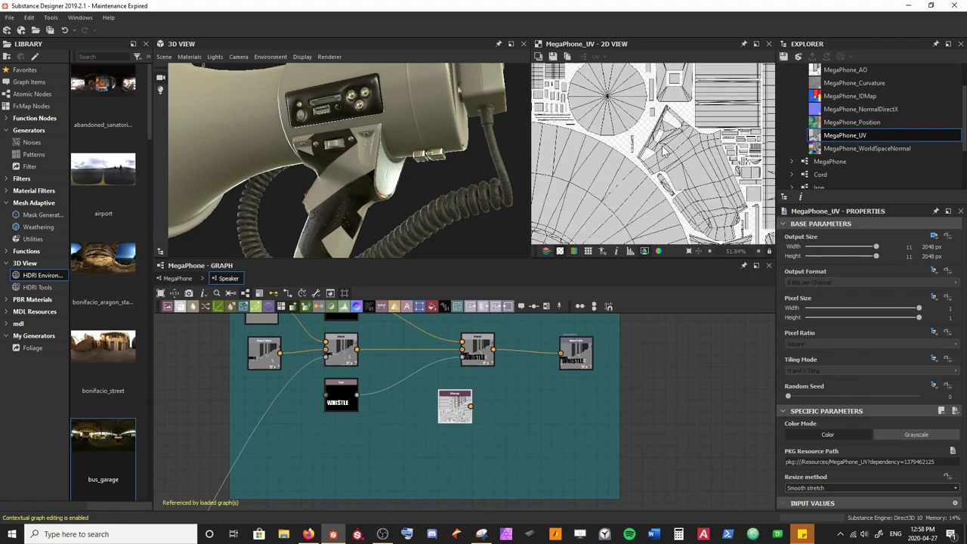
middle_drag(579, 233, 570, 149)
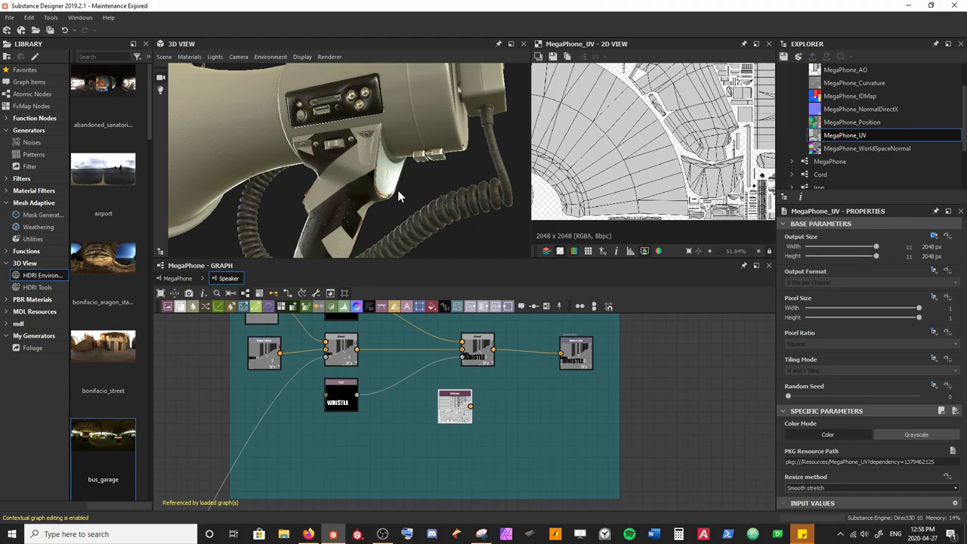
middle_drag(325, 158, 337, 152)
middle_drag(617, 109, 628, 124)
scroll(634, 138, down, 3)
scroll(407, 410, up, 2)
drag(472, 410, 305, 454)
click(918, 435)
Add a Blend node with the Text as foreground and the UV bitmap as background, using the Screen blending mode
key(space)
text(b)
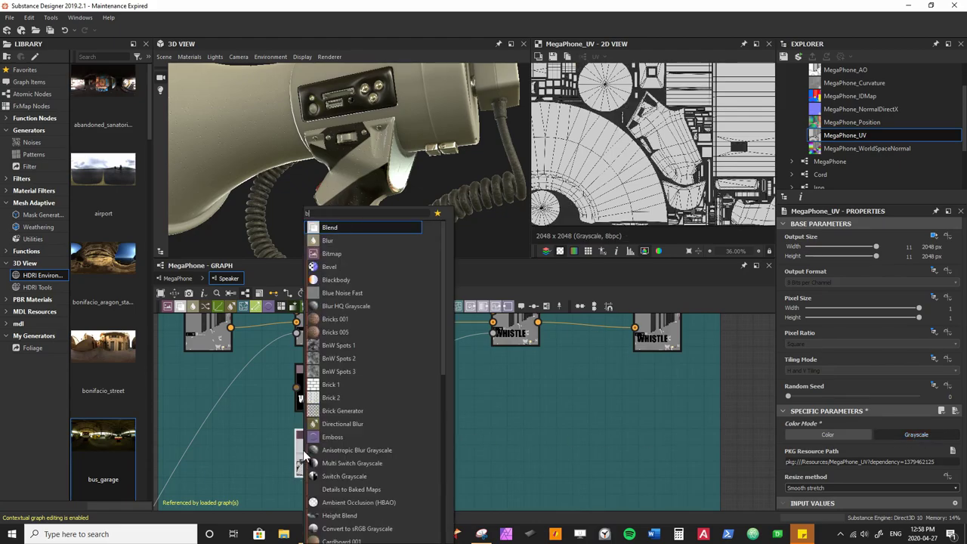
key(Return)
drag(341, 388, 404, 425)
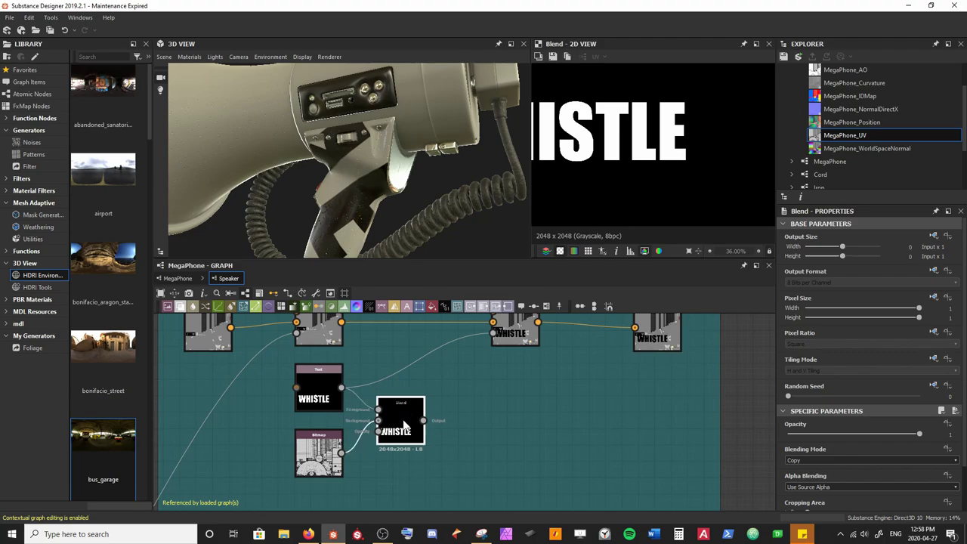
click(869, 460)
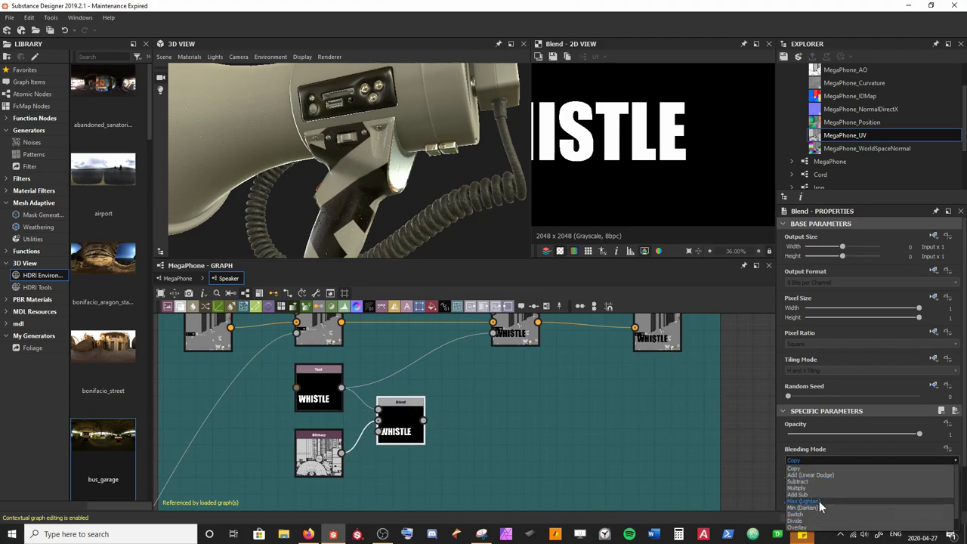
click(814, 527)
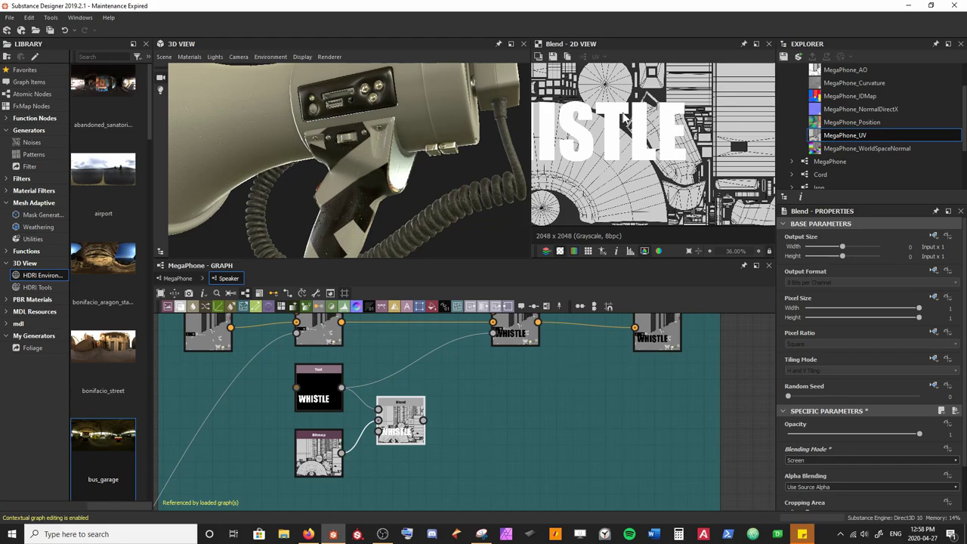
Shrink the WHISTLE text and move it beside the handle's island on the UV layout
scroll(638, 118, down, 3)
middle_drag(639, 119, 636, 152)
click(328, 398)
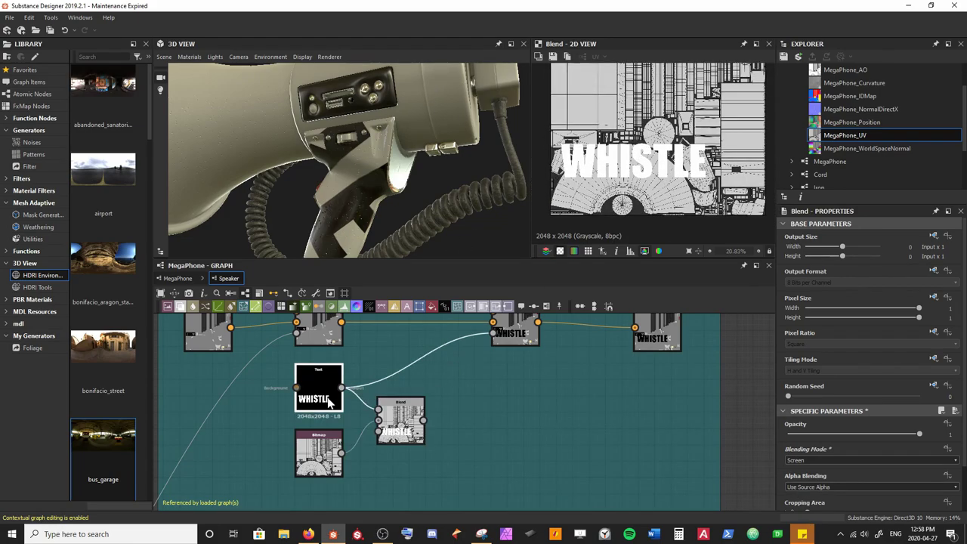
drag(657, 172, 759, 135)
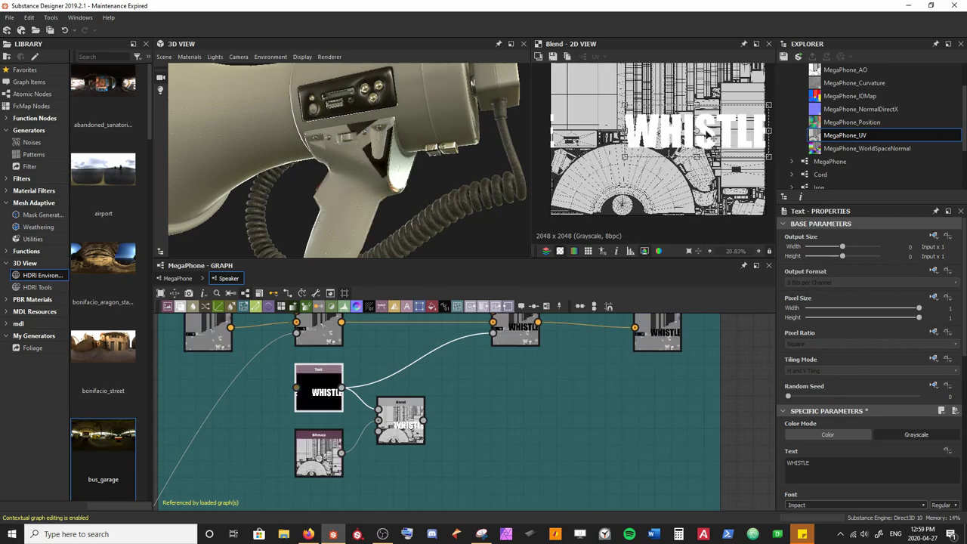
middle_drag(726, 140, 718, 174)
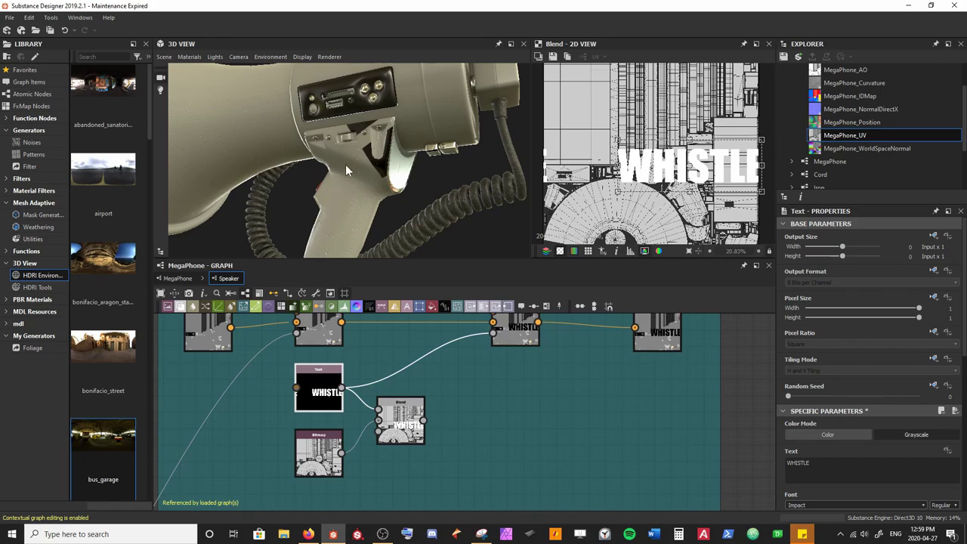
scroll(691, 217, up, 5)
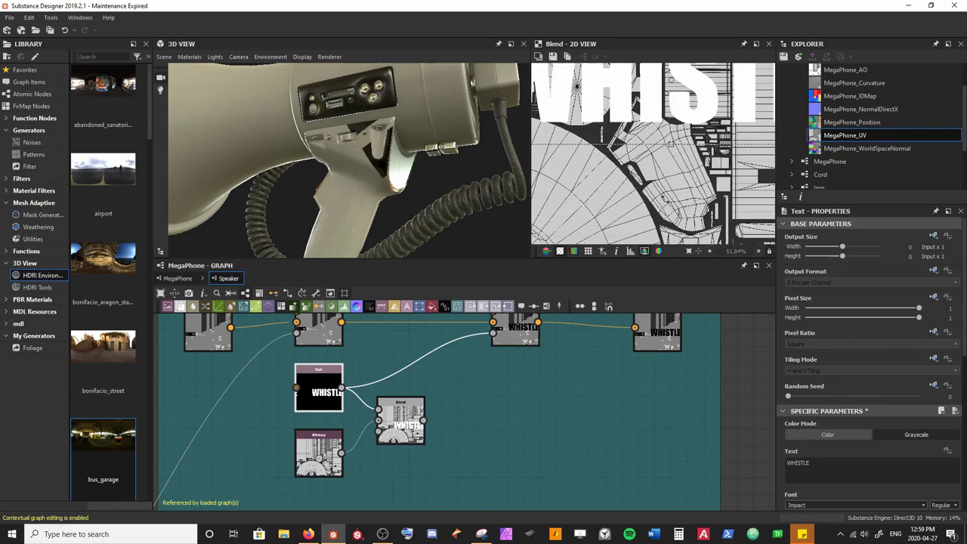
key(f)
drag(758, 120, 671, 149)
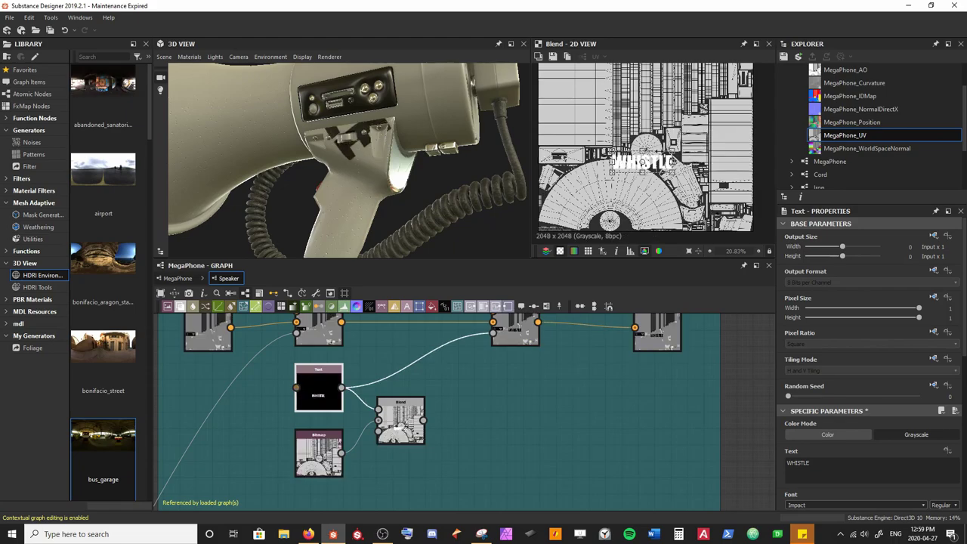
scroll(679, 174, up, 5)
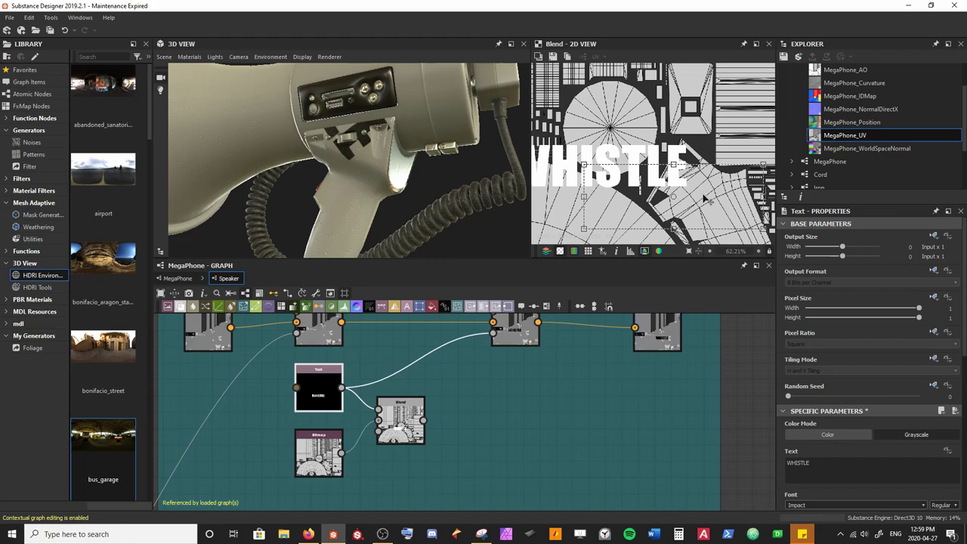
middle_drag(707, 196, 671, 188)
drag(729, 158, 605, 198)
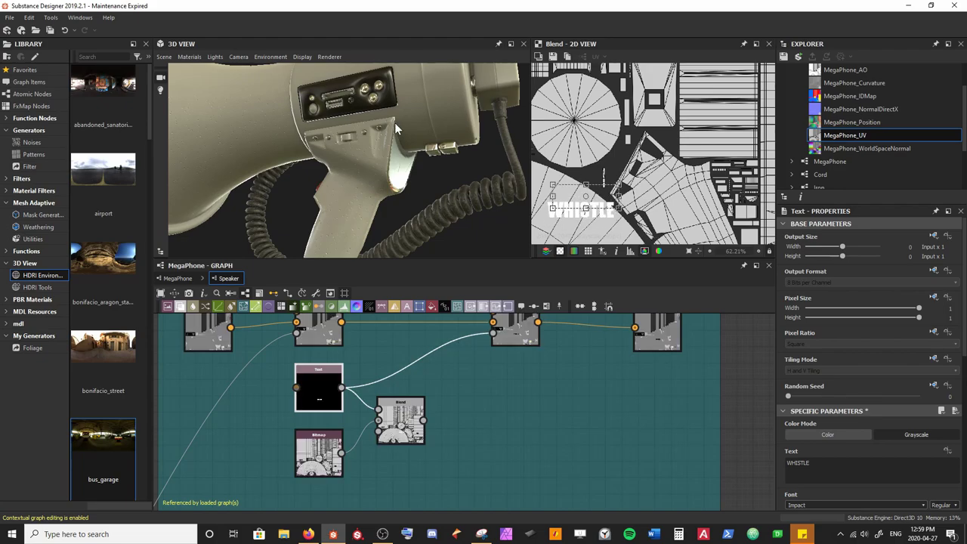
Rotate the WHISTLE text diagonally and place it along the slanted edge of the handle's UV island
scroll(387, 128, up, 5)
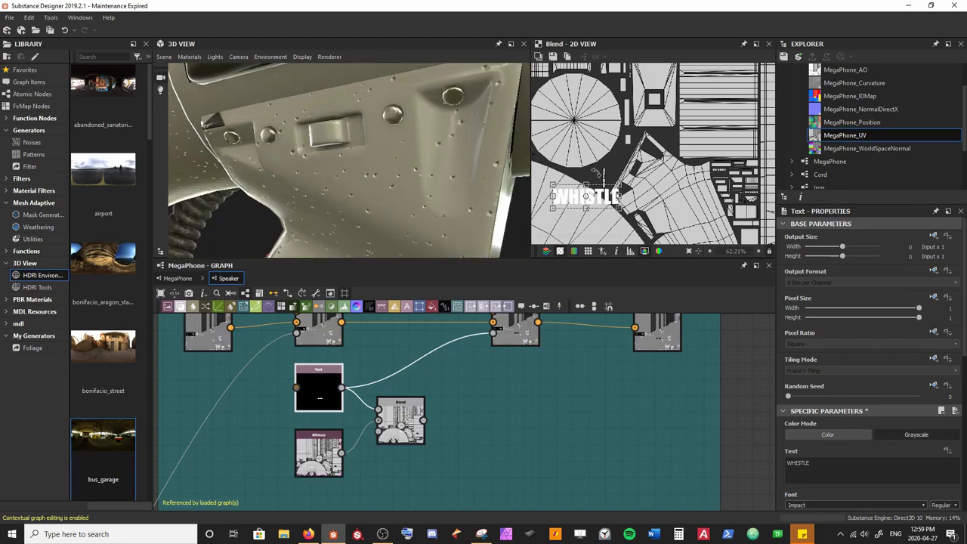
scroll(584, 174, up, 5)
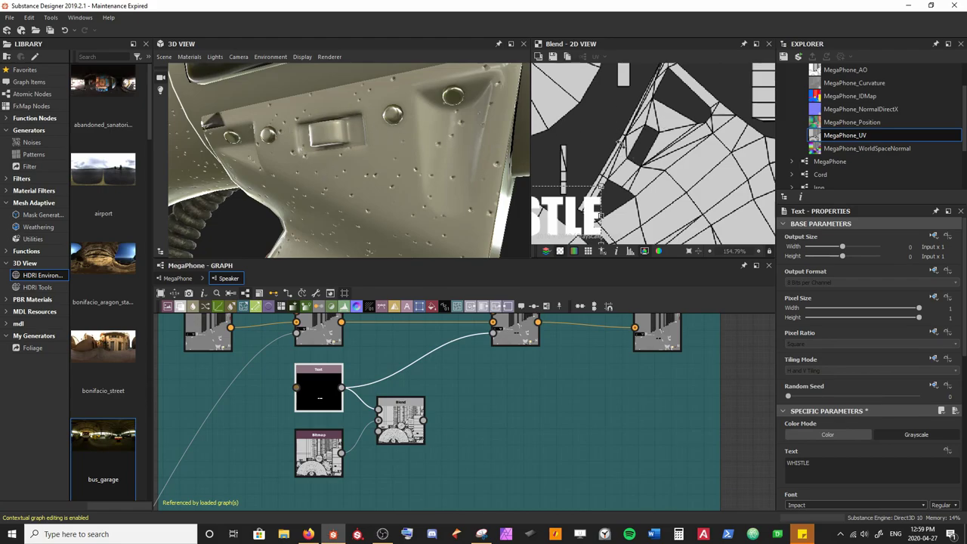
scroll(619, 148, down, 1)
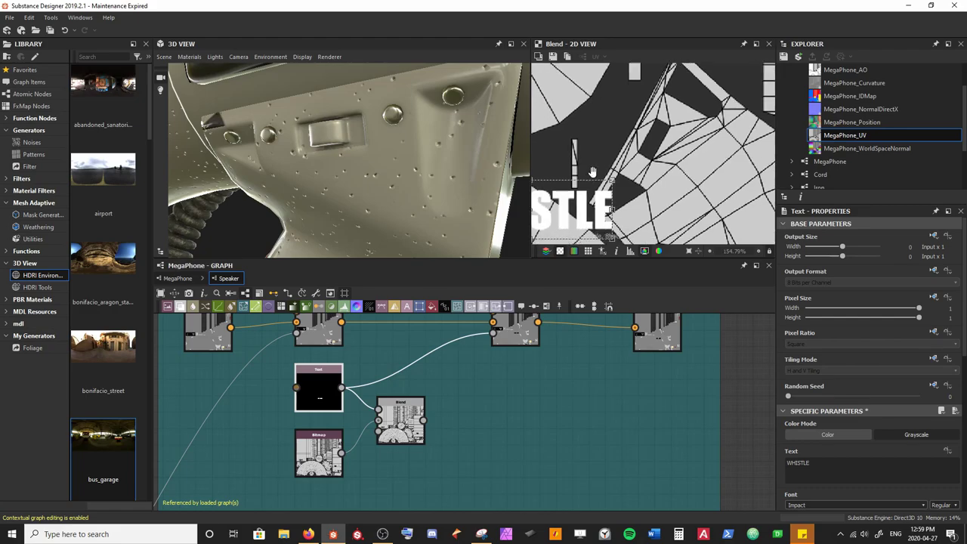
shift+drag(607, 139, 584, 136)
drag(616, 185, 690, 141)
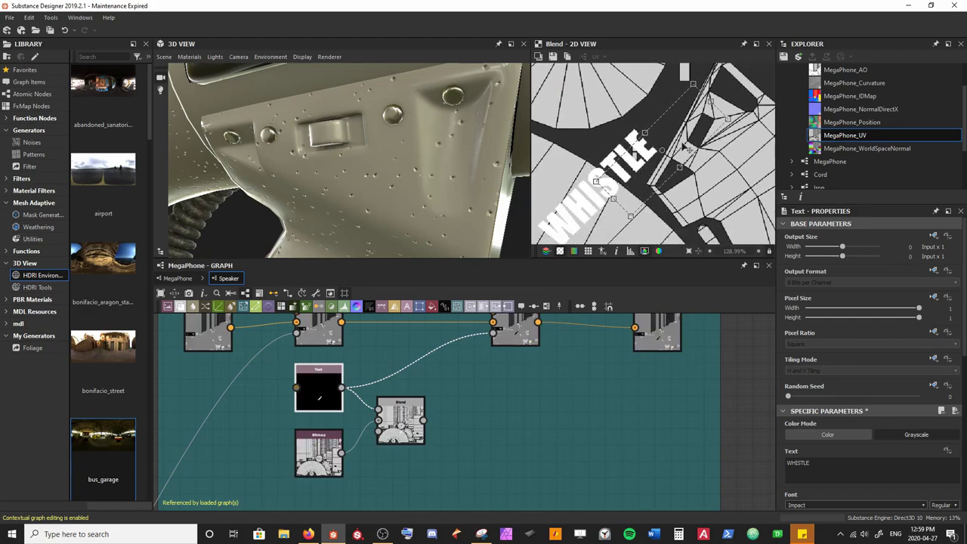
middle_drag(689, 144, 670, 150)
drag(637, 111, 623, 115)
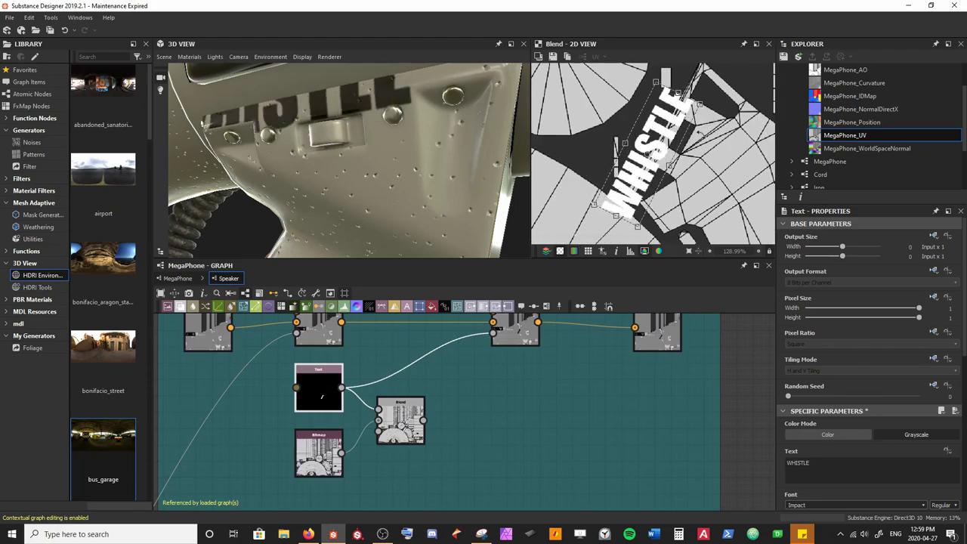
Nudge the WHISTLE text along the island's slanted edge and scale it down to about the width of the edge strip
scroll(604, 147, up, 4)
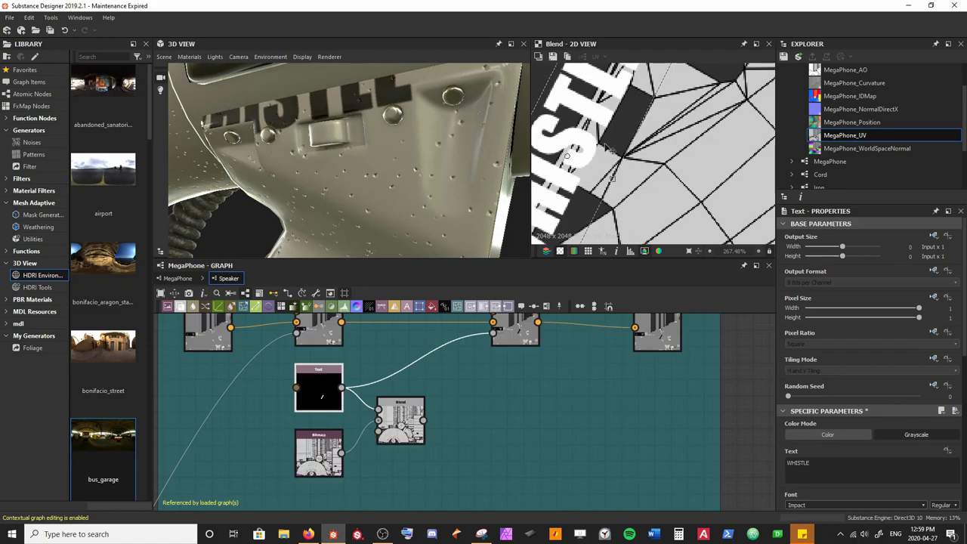
scroll(609, 144, down, 1)
drag(662, 129, 671, 129)
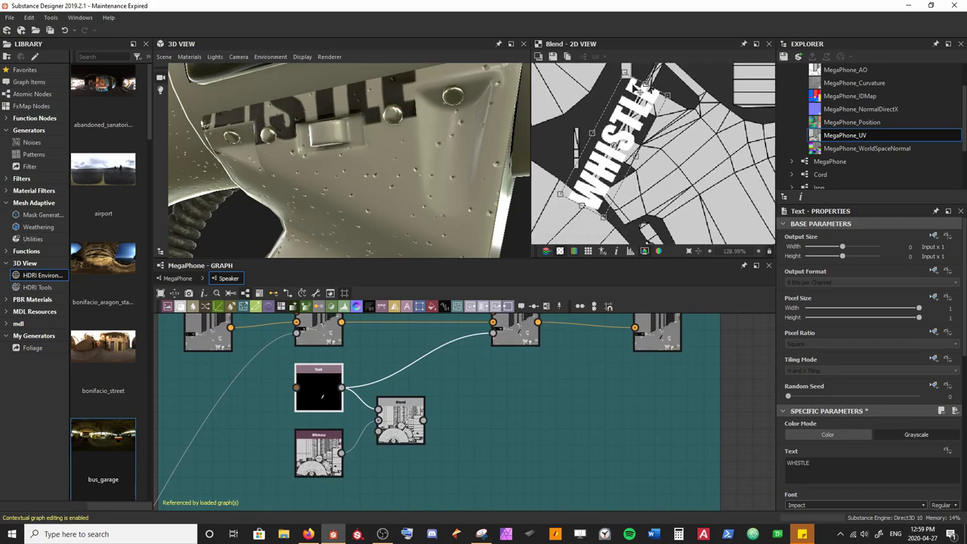
drag(624, 73, 592, 129)
scroll(617, 185, up, 1)
scroll(621, 185, up, 1)
drag(340, 142, 306, 155)
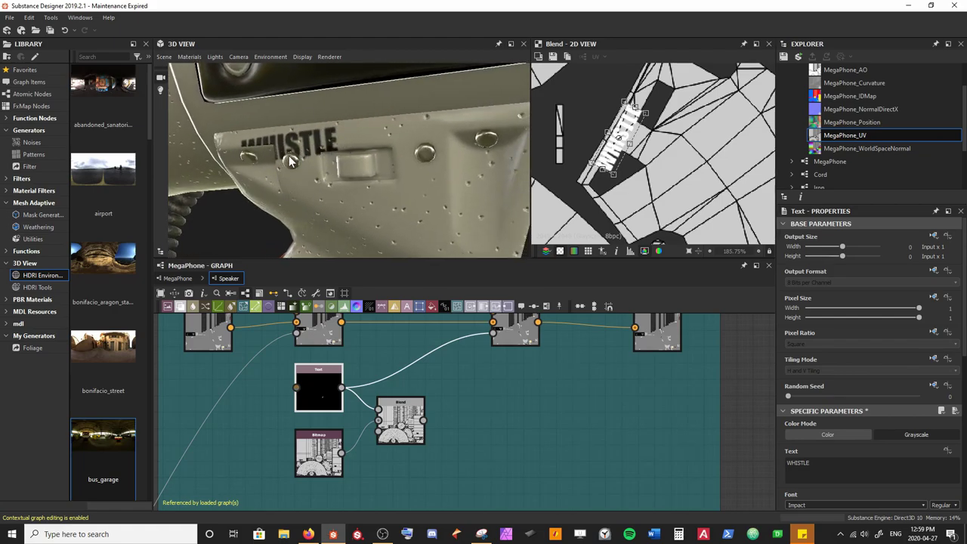
Shrink the WHISTLE text further and position it just above the handle's switch and neighbouring screw
scroll(626, 162, up, 3)
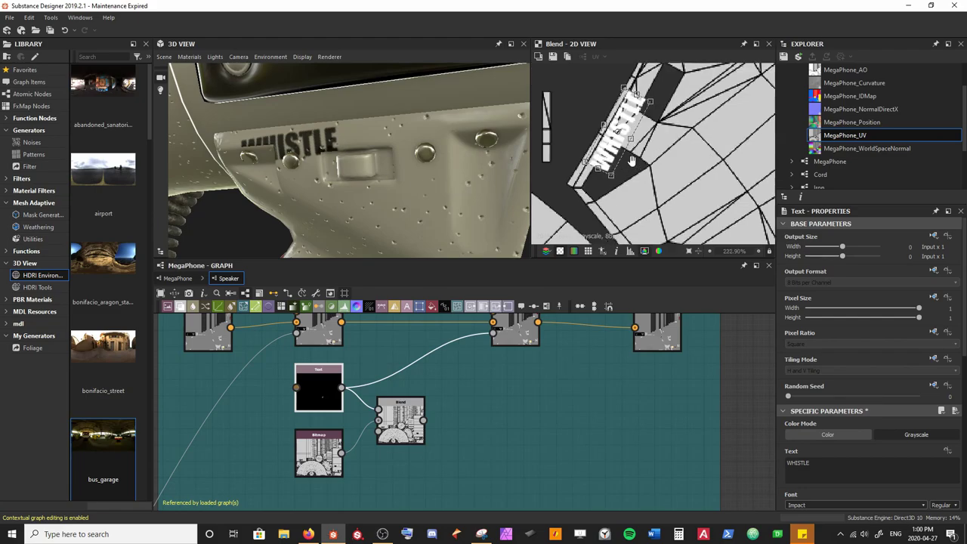
drag(615, 83, 618, 117)
drag(344, 186, 388, 195)
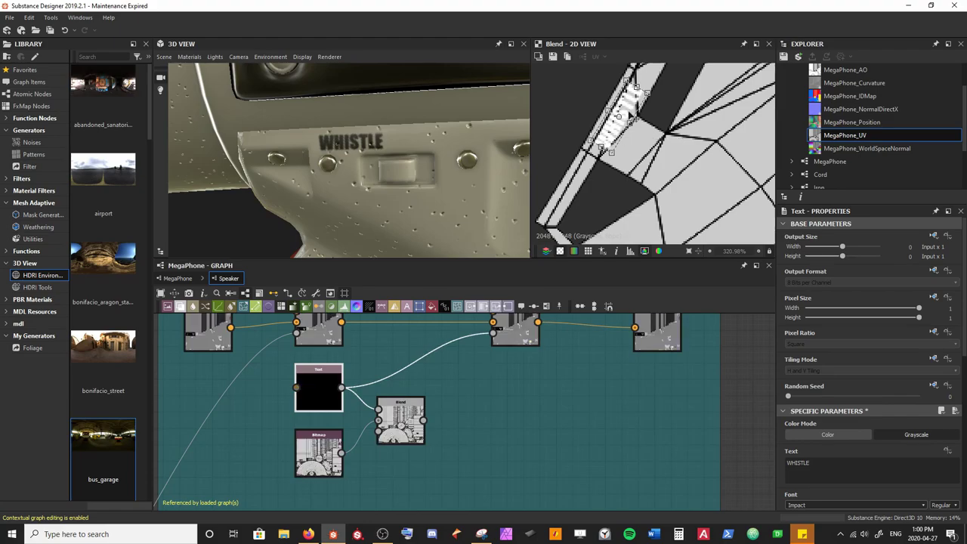
drag(364, 199, 348, 103)
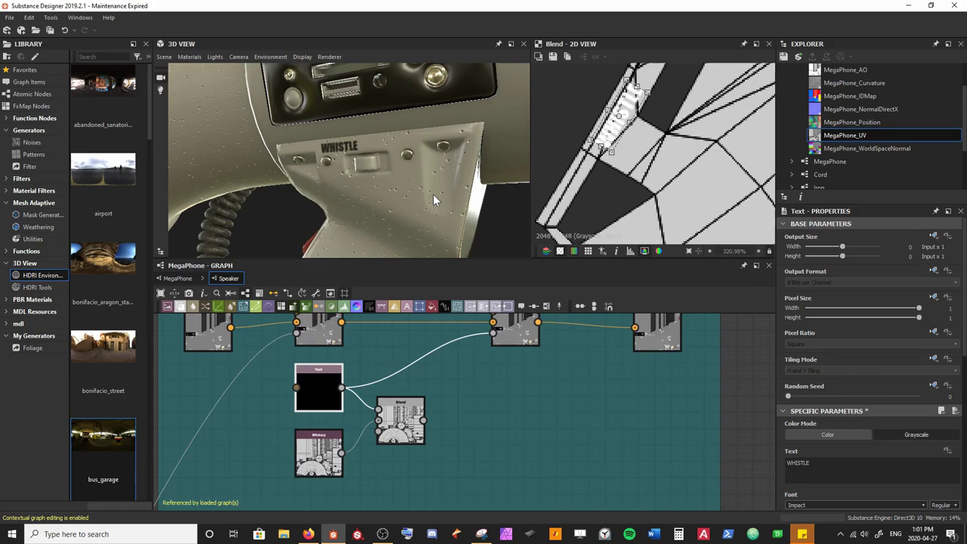
Fine-tune the WHISTLE text's size and position on the UV strip, checking the label above the switch in 3D
scroll(371, 161, up, 3)
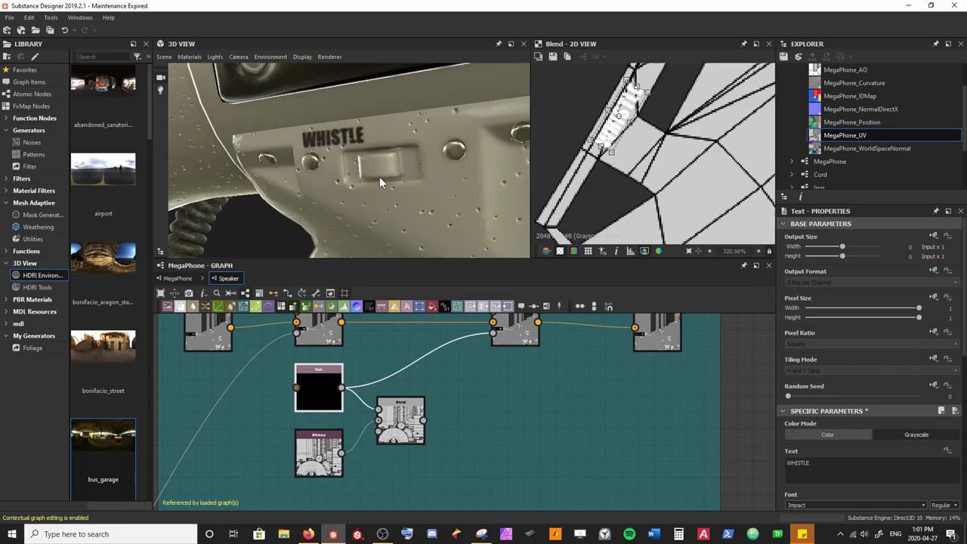
scroll(626, 89, up, 3)
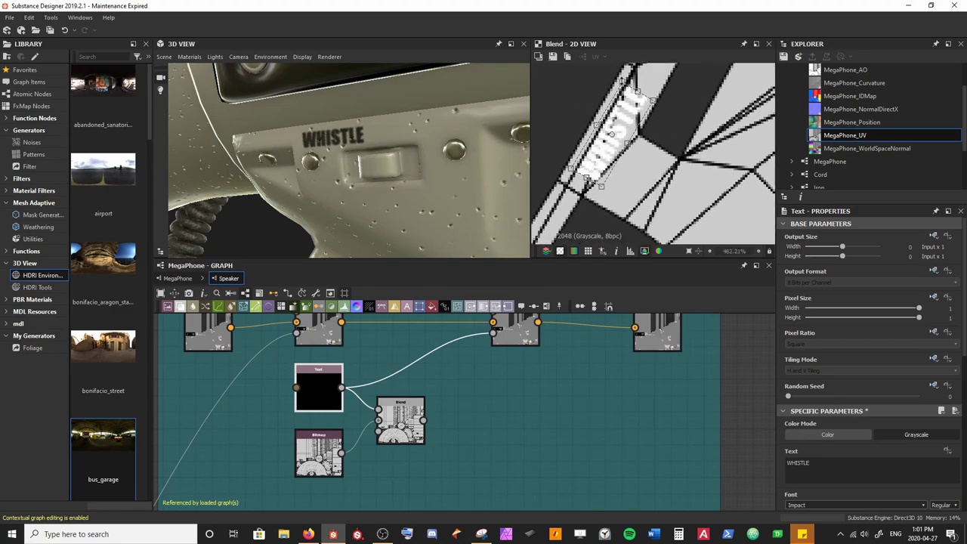
drag(622, 82, 619, 96)
drag(622, 132, 621, 128)
drag(415, 134, 379, 166)
scroll(376, 178, up, 2)
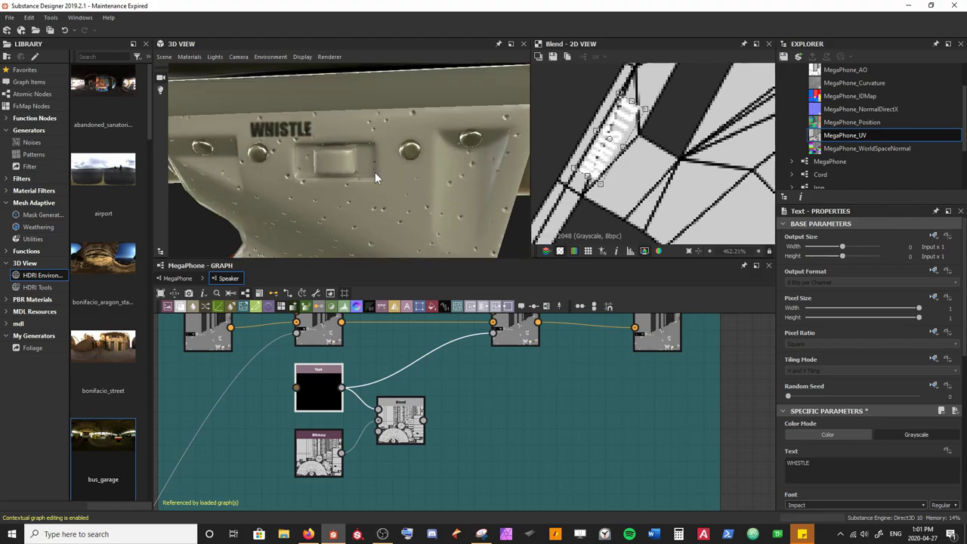
drag(617, 129, 617, 127)
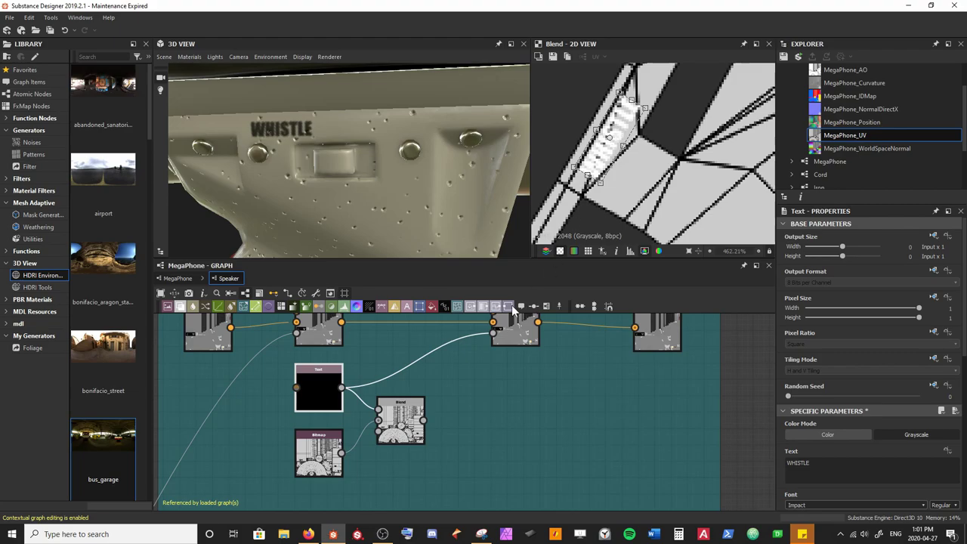
Spread out the UV Bitmap and its Blend node, and place a duplicate of the Text node between the original Text and the Bitmap
scroll(426, 448, down, 2)
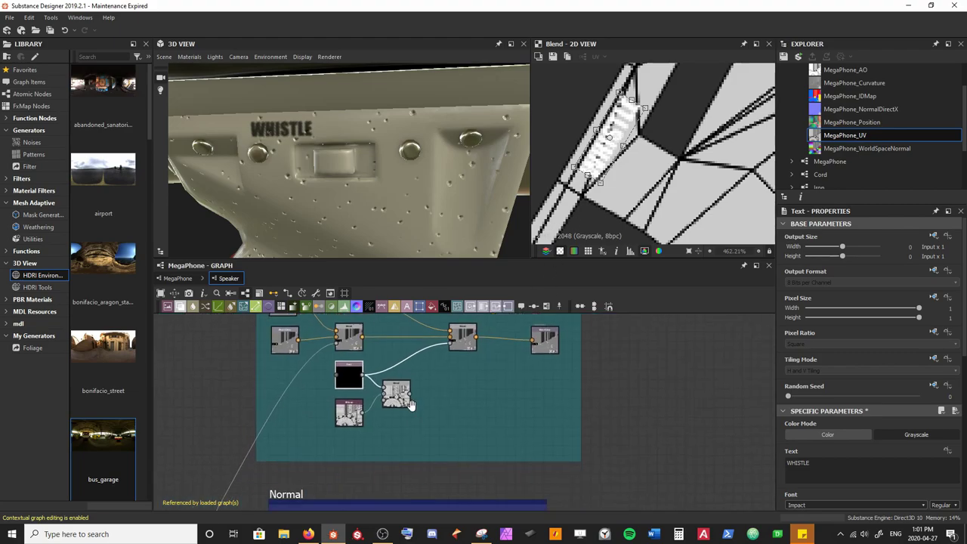
drag(402, 403, 472, 404)
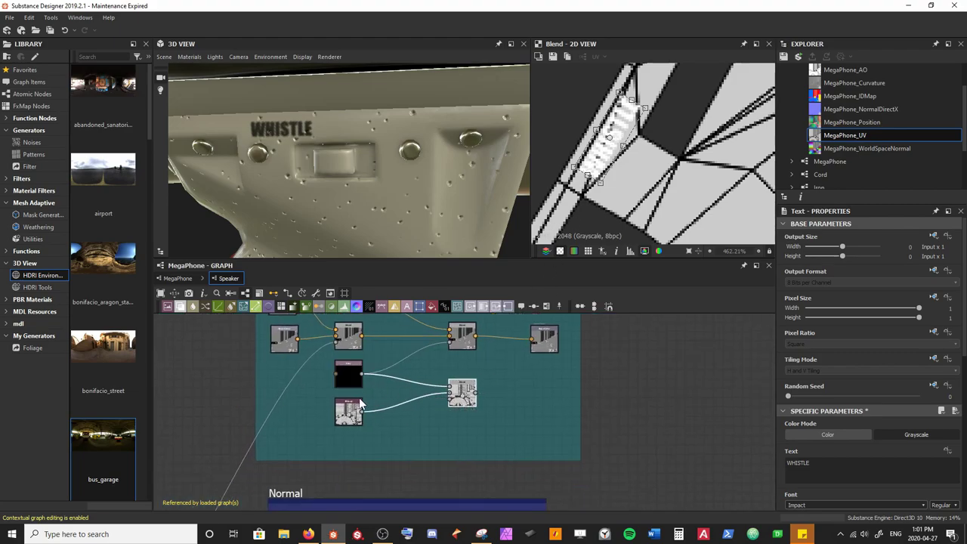
drag(351, 414, 351, 433)
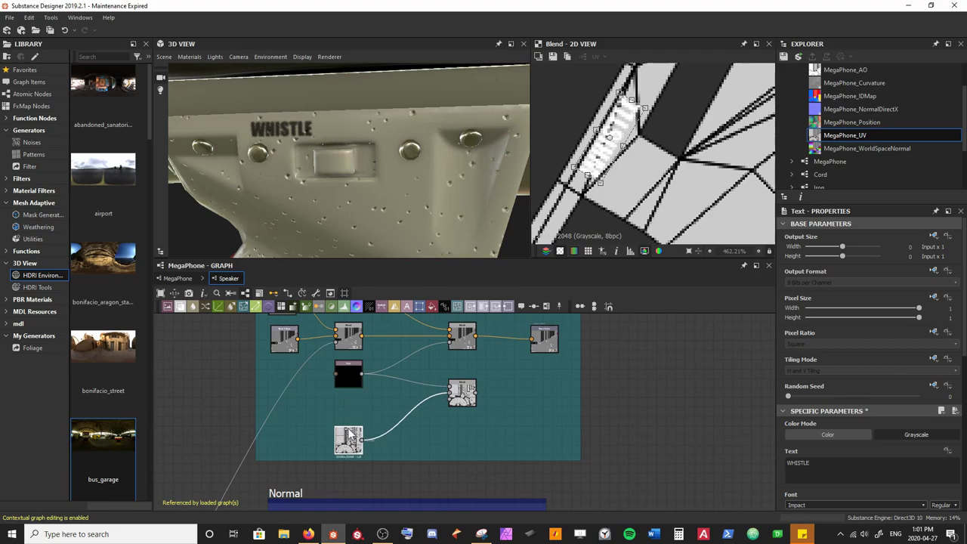
scroll(348, 397, up, 2)
click(348, 378)
key(ctrl+d)
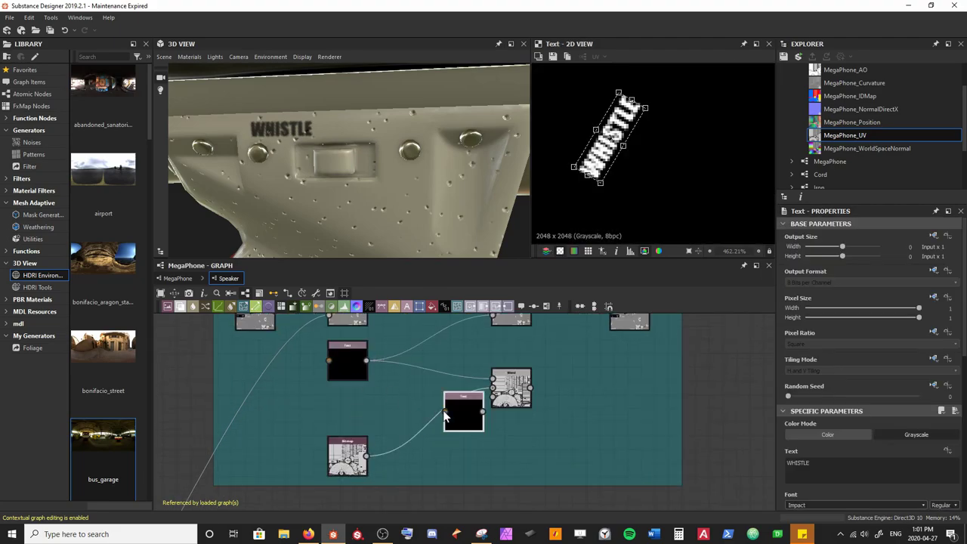
drag(462, 419, 353, 424)
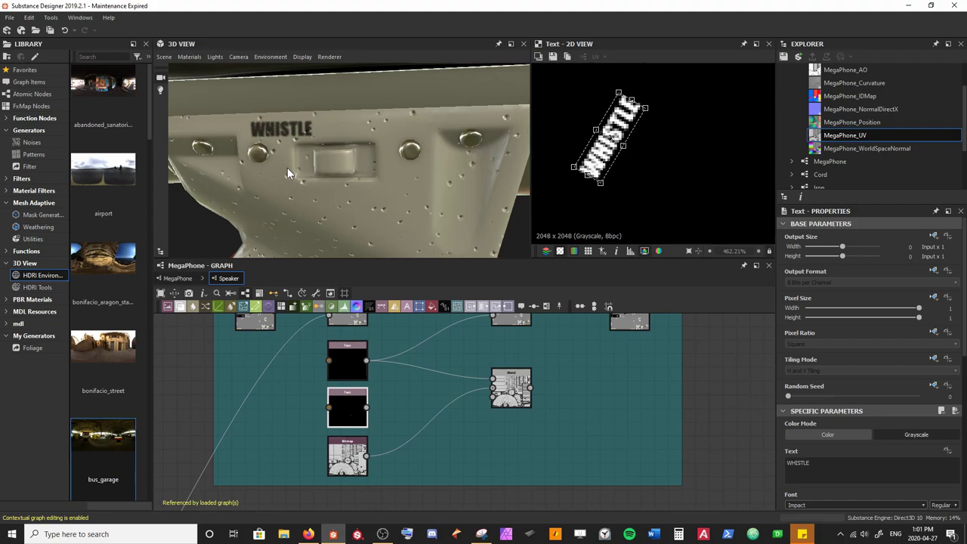
Change the duplicate Text node's text to SIREN and combine it with the WHISTLE text through a new Blend node in Screen mode
double_click(853, 470)
text(SIREN)
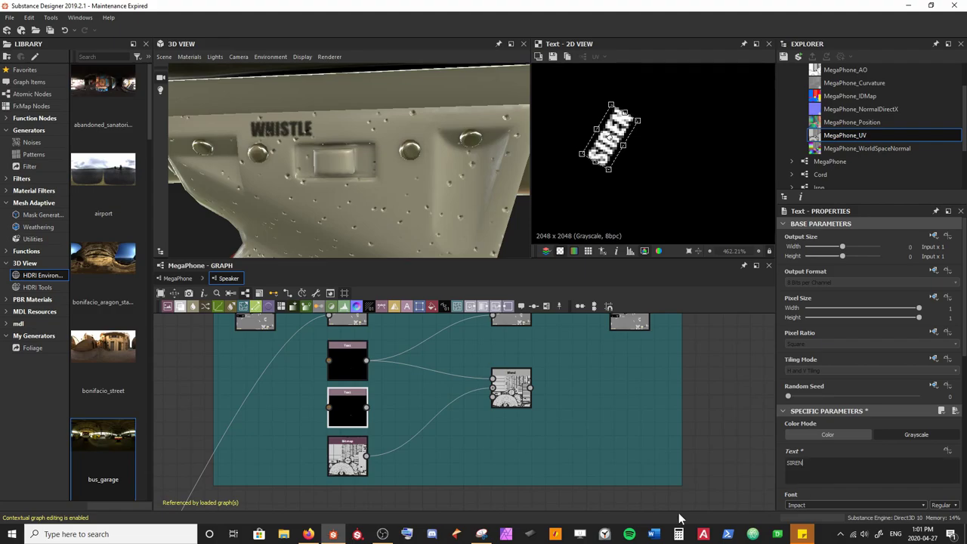
key(space)
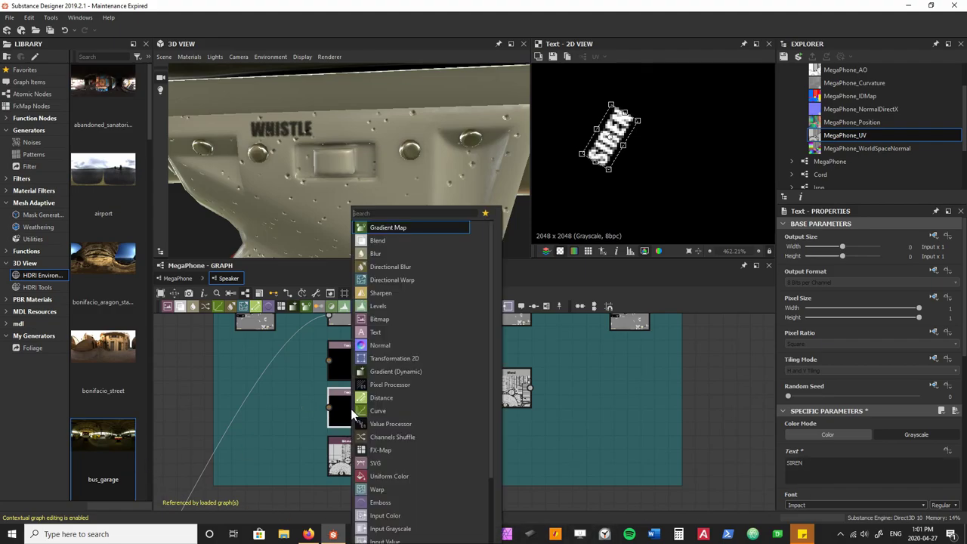
text(bl)
key(Return)
drag(367, 360, 400, 377)
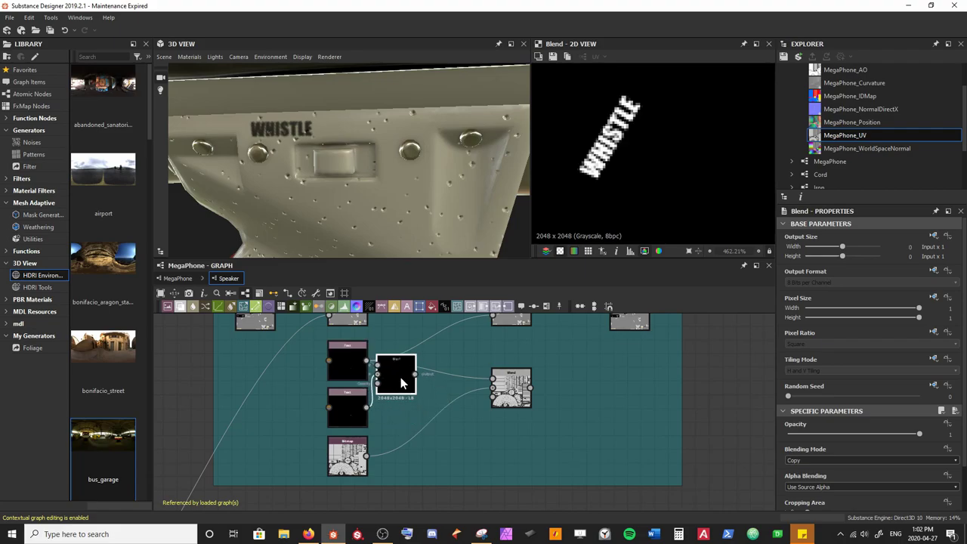
click(858, 460)
click(827, 522)
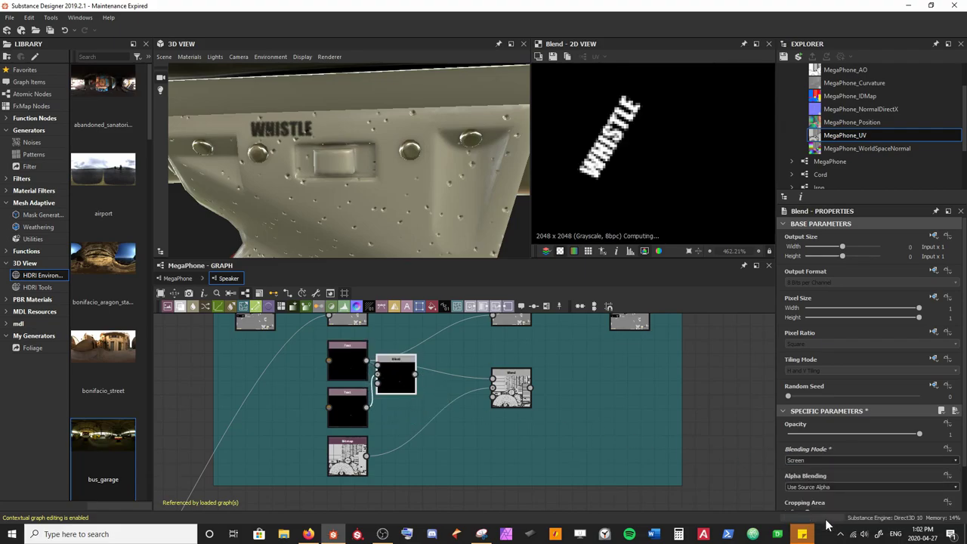
Route the combined text Blend into the base color blend's mask and the UV overlay Blend, tidying its position beside the Text nodes
click(344, 409)
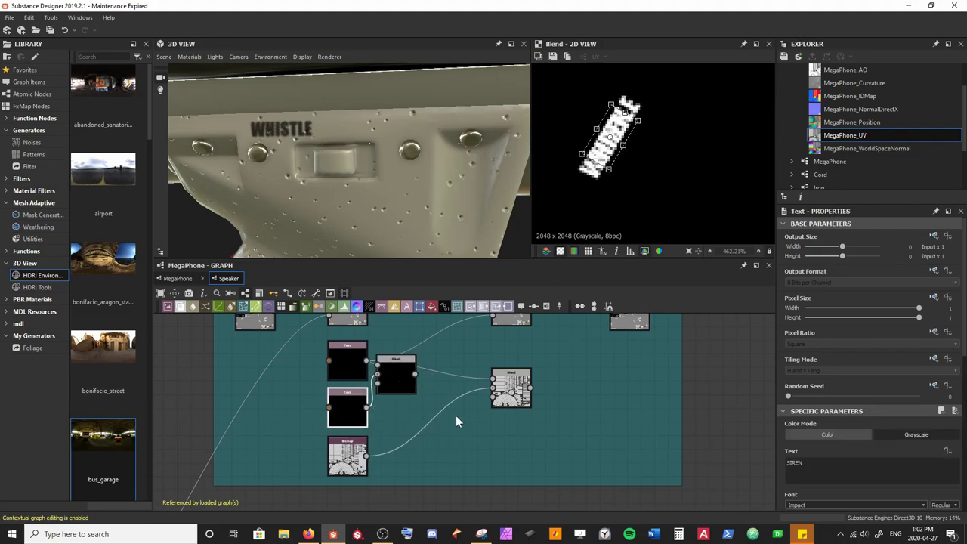
click(399, 373)
middle_drag(416, 376, 398, 398)
drag(398, 392, 395, 368)
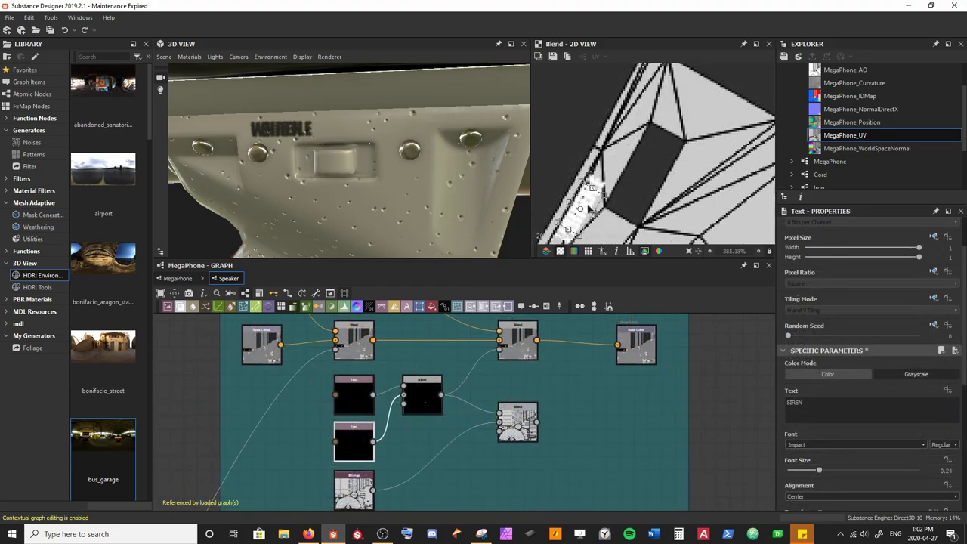
Move the SIREN text along the UV strip to the opposite side of the switch from WHISTLE and adjust its angle
drag(588, 199, 644, 110)
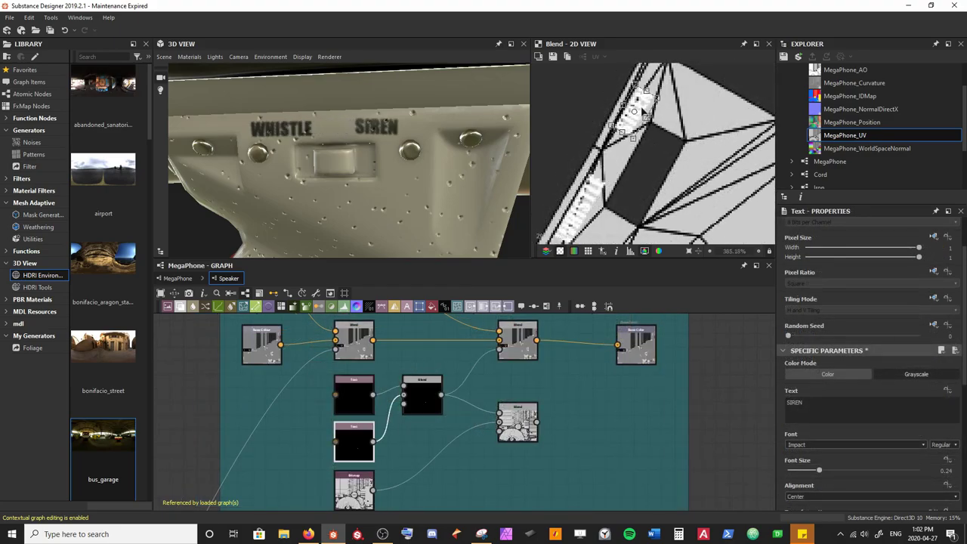
scroll(654, 114, up, 2)
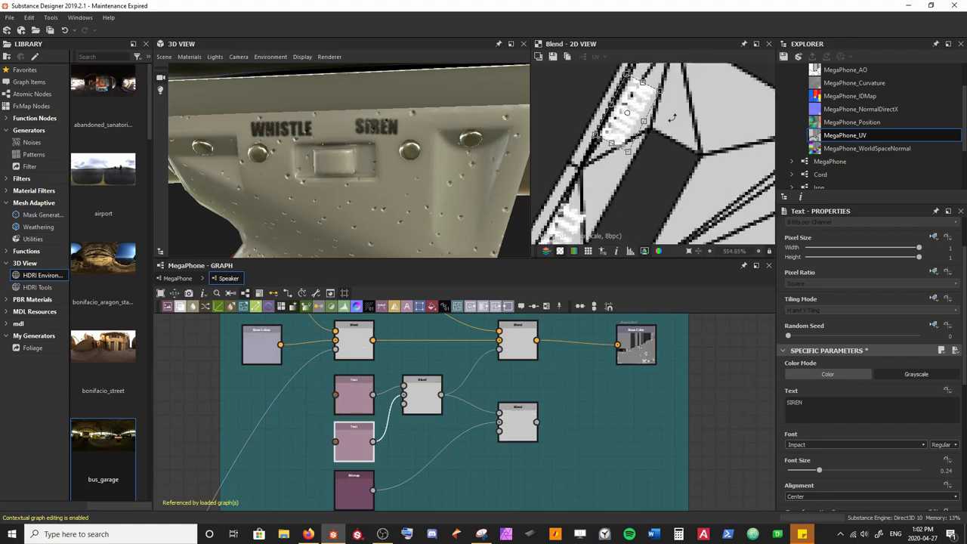
drag(675, 115, 673, 129)
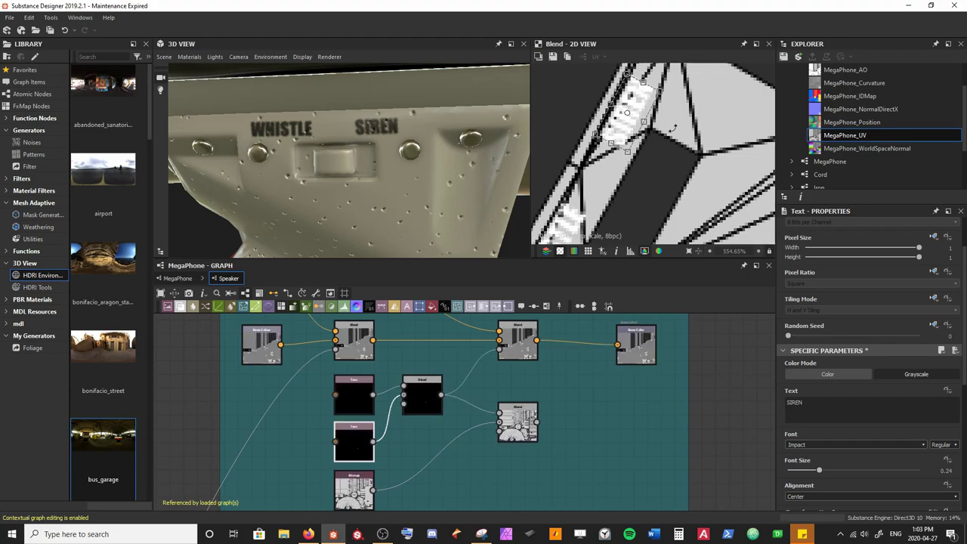
Fine-tune the SIREN text's position on the UV strip, checking its alignment with WHISTLE above the switch in 3D
drag(303, 194, 335, 189)
middle_drag(432, 168, 405, 192)
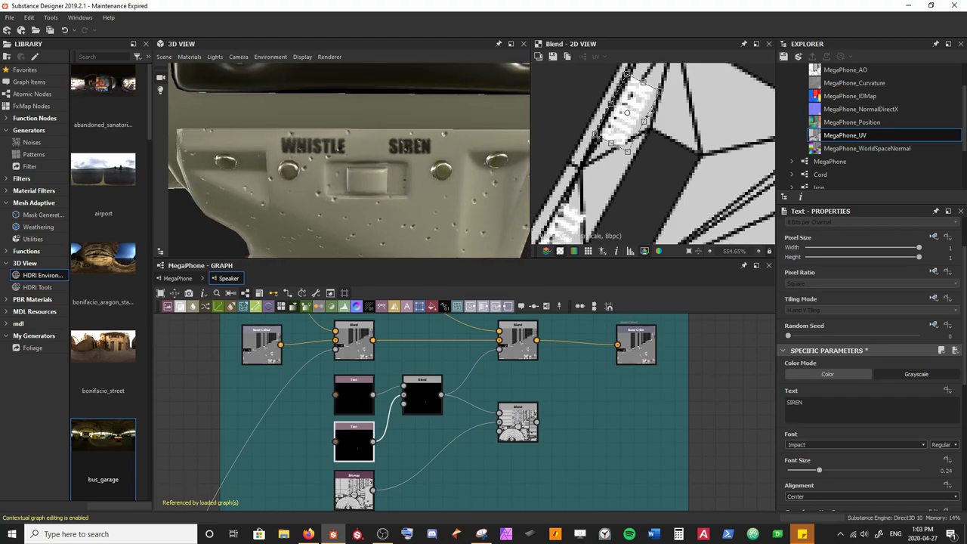
middle_drag(650, 120, 627, 148)
drag(623, 148, 631, 143)
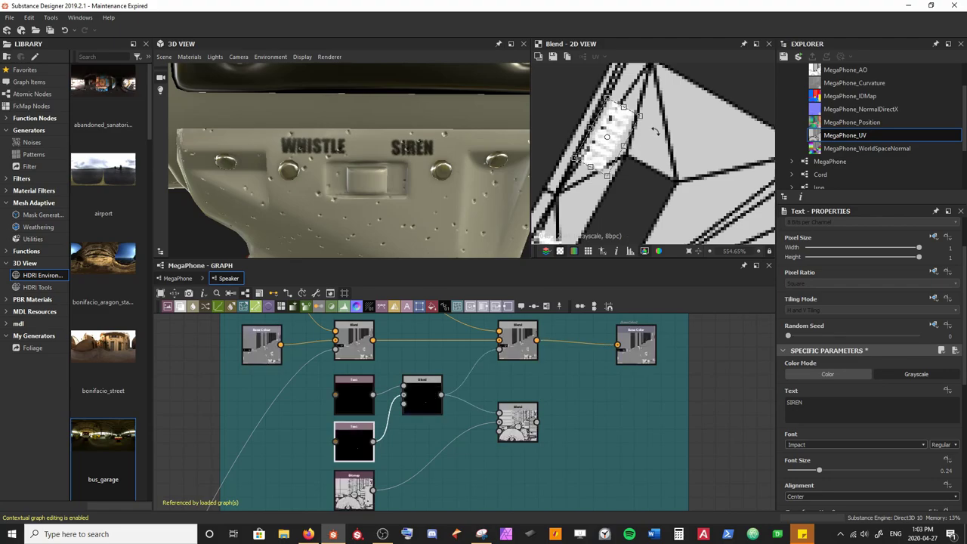
drag(620, 139, 619, 138)
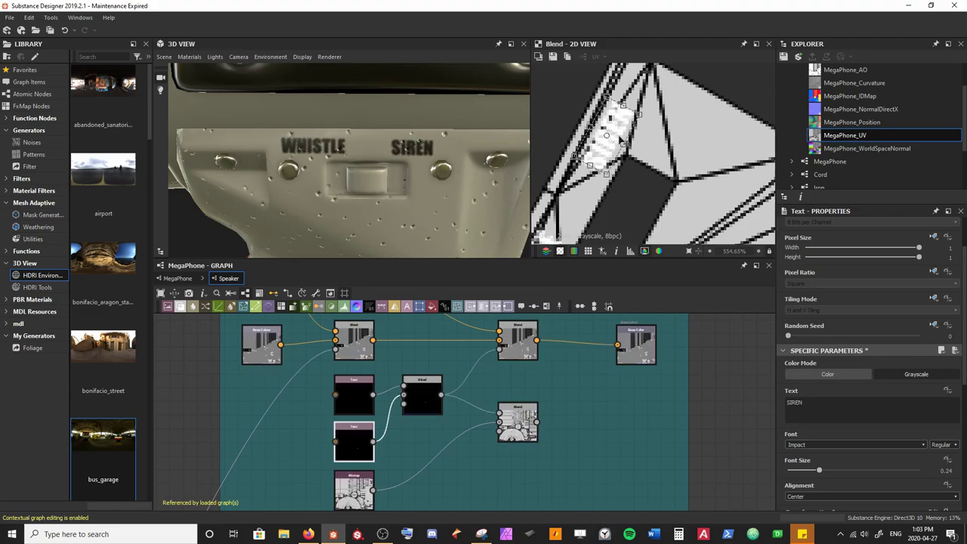
click(725, 346)
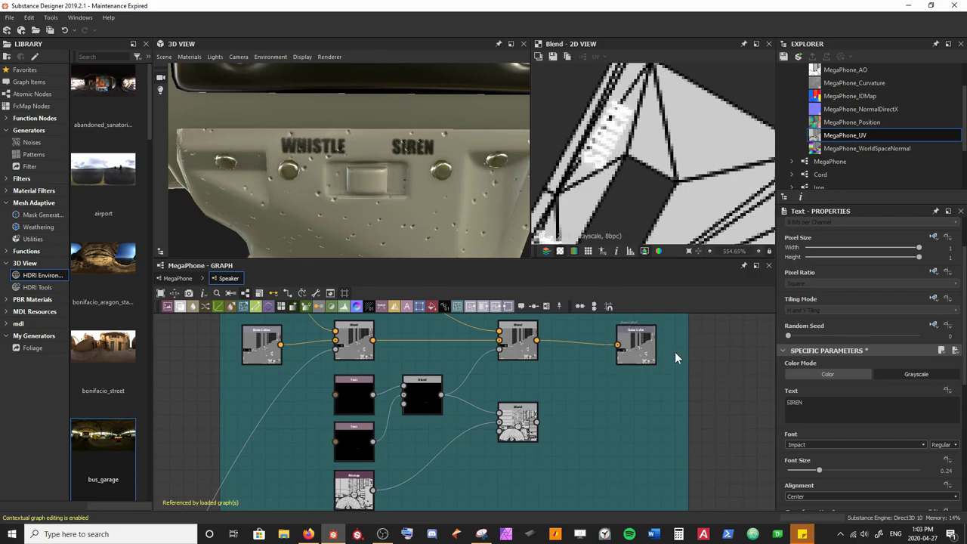
scroll(433, 175, down, 3)
alt+drag(433, 175, 358, 175)
ctrl+shift+right_drag(358, 174, 392, 175)
scroll(392, 173, up, 5)
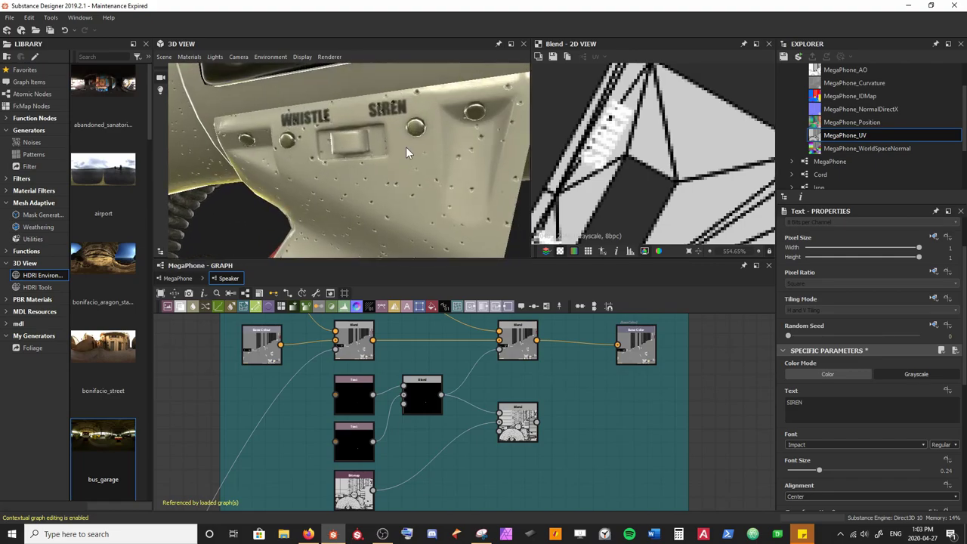
scroll(406, 151, down, 2)
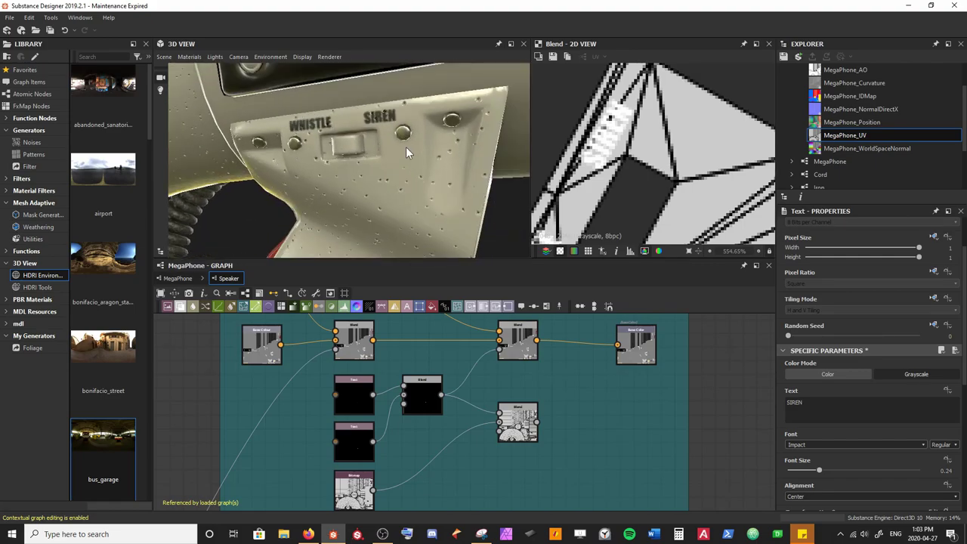
Move the UV overlay Blend away and insert a second Blend node after the text Blend, set to Screen mode
middle_drag(462, 412, 399, 347)
drag(438, 370, 481, 371)
middle_drag(352, 367, 343, 393)
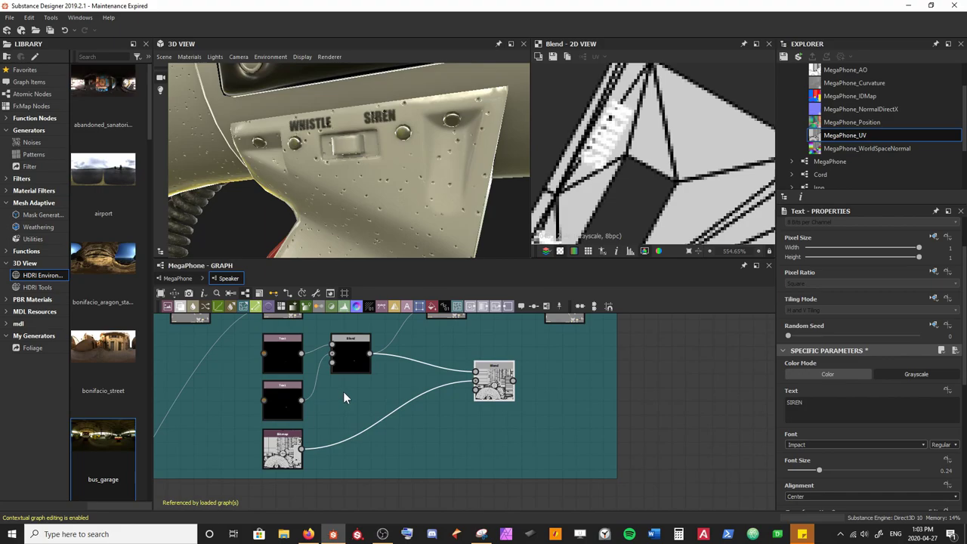
click(353, 360)
key(space)
text(bl)
key(Return)
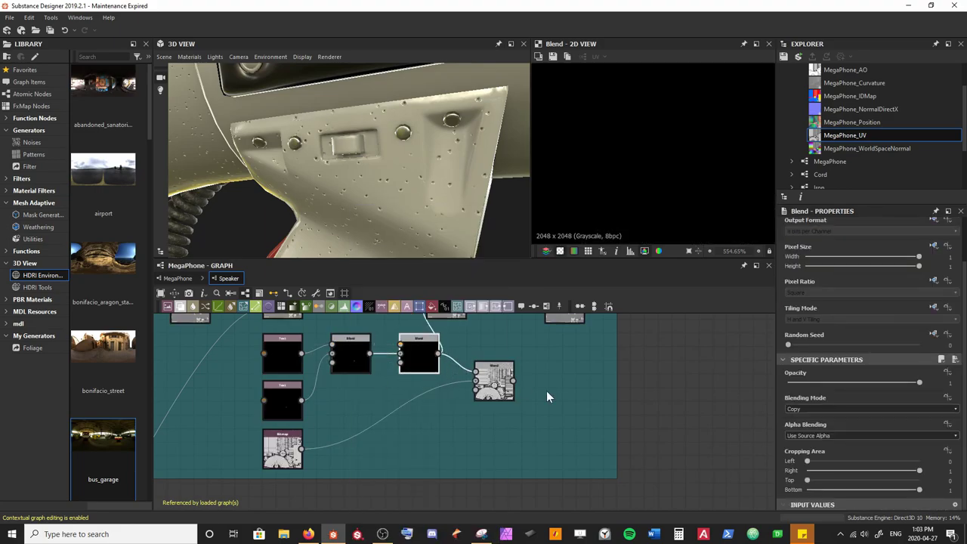
click(811, 408)
scroll(811, 468, down, 1)
click(811, 469)
scroll(422, 441, down, 1)
Rearrange the UV Bitmap, UV overlay Blend and second text Blend to make room for a third Text node
middle_drag(366, 400, 393, 420)
drag(324, 464, 502, 463)
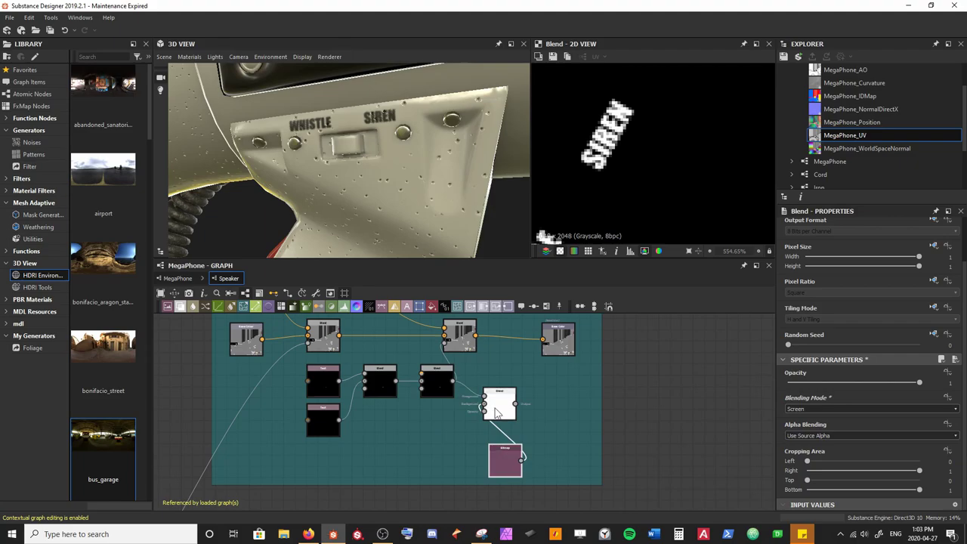
drag(494, 414, 523, 435)
drag(436, 382, 438, 416)
drag(402, 388, 421, 408)
Duplicate the SIREN Text node below the others, connect it to the second text Blend, and set its text to OFF/ON
click(324, 421)
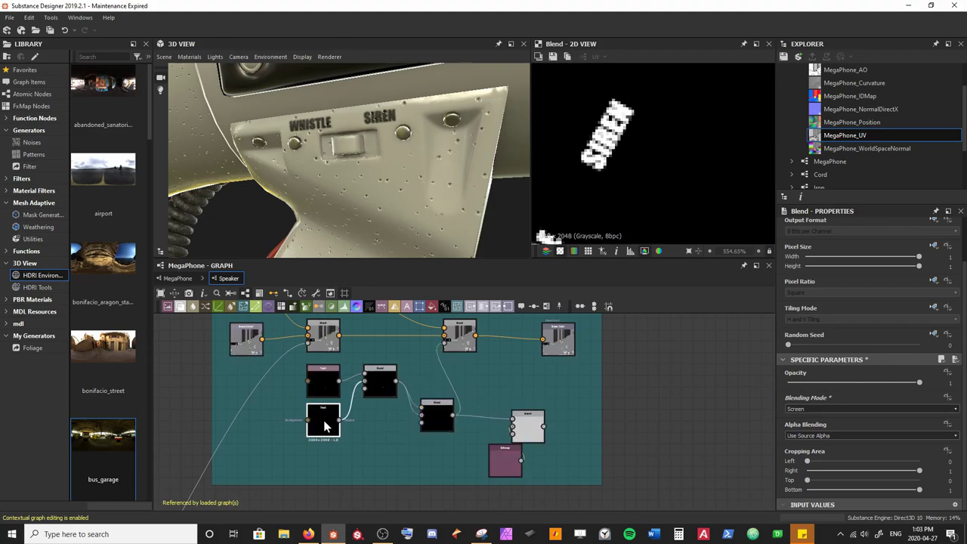
key(ctrl+c)
key(ctrl+v)
scroll(465, 407, up, 2)
drag(466, 402, 269, 473)
middle_drag(331, 435, 354, 419)
drag(307, 469, 432, 385)
click(297, 461)
click(830, 415)
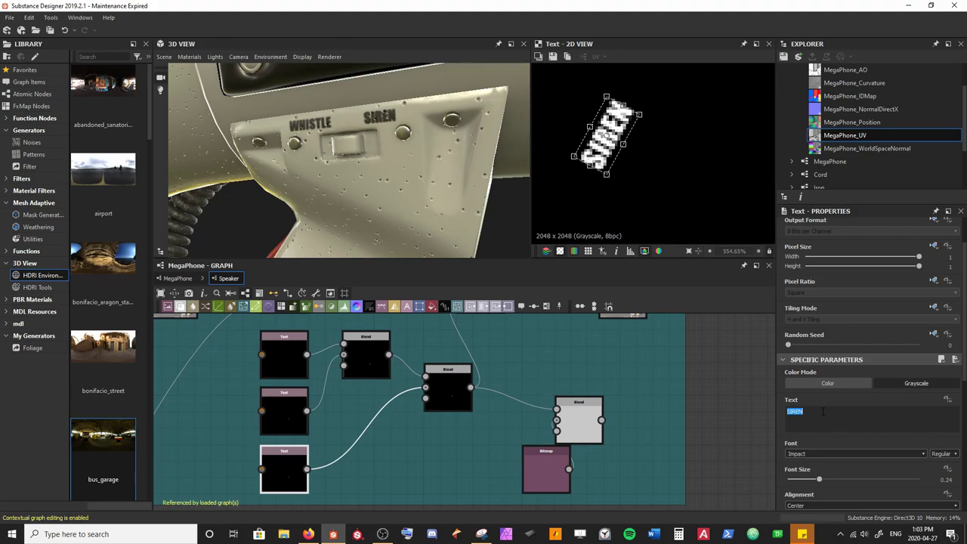
text(OFF/ON)
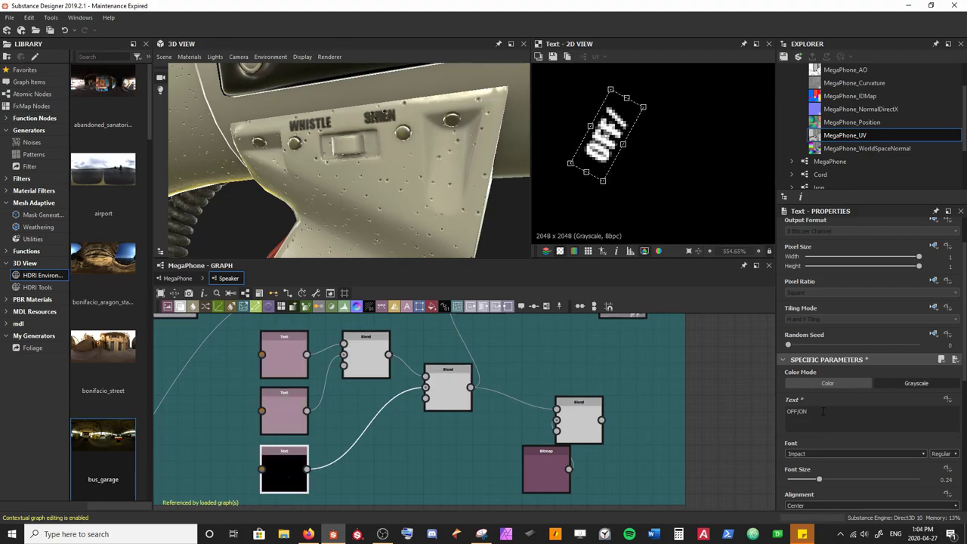
Show the UV overlay in the 2D view and place the OFF/ON text just below the switch, checking it in 3D
drag(534, 463, 499, 463)
double_click(574, 440)
scroll(679, 124, down, 5)
click(451, 396)
click(290, 479)
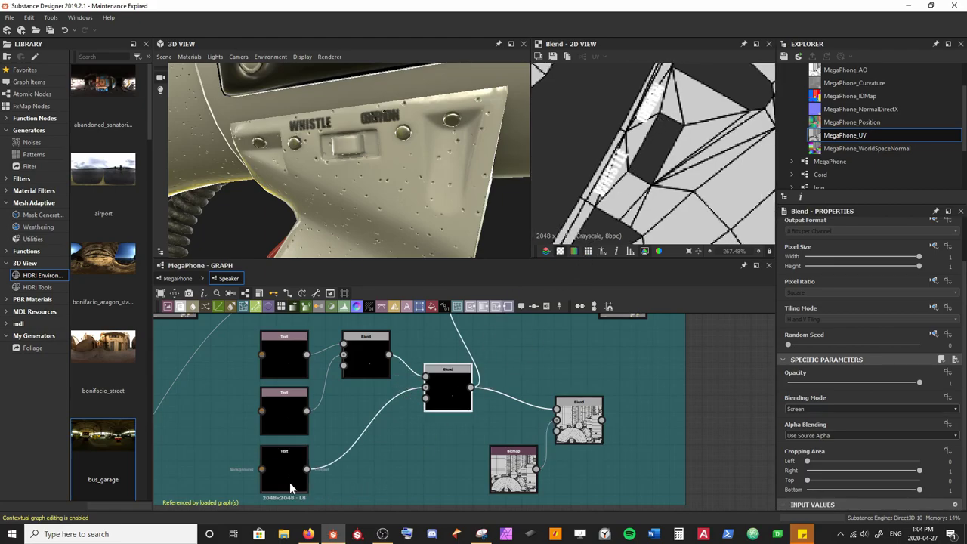
drag(647, 112, 681, 170)
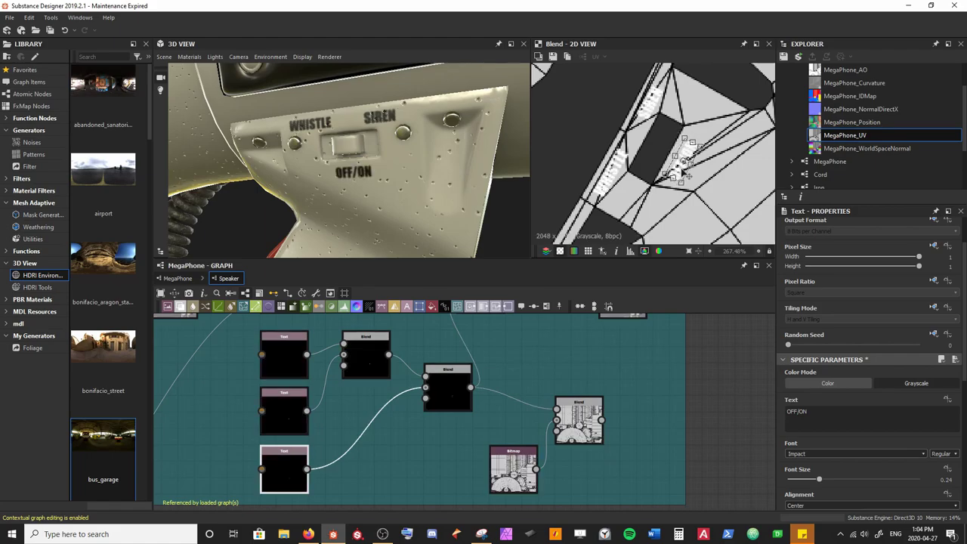
drag(447, 202, 370, 157)
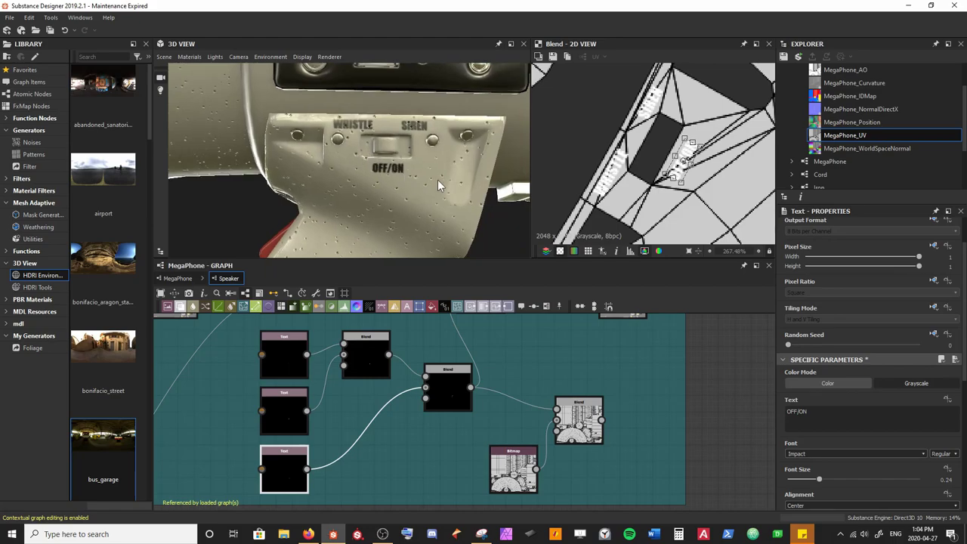
scroll(511, 198, up, 3)
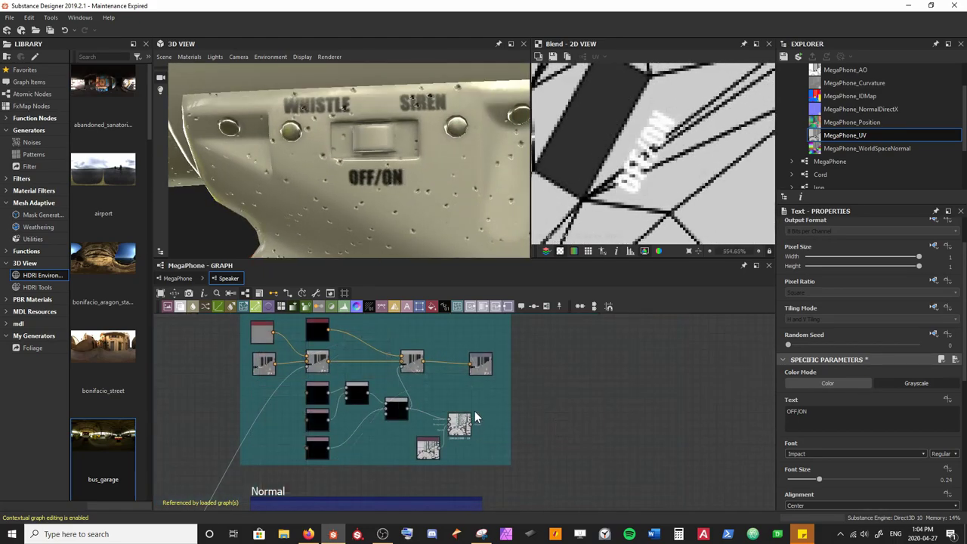
Delete the UV Bitmap and its overlay Blend node from the base color frame
drag(467, 401, 426, 446)
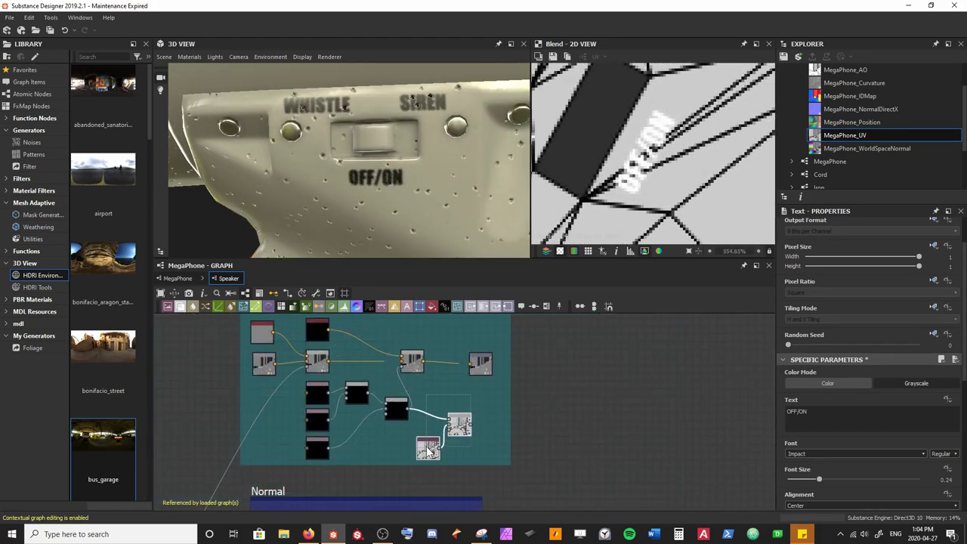
click(432, 421)
scroll(435, 422, up, 2)
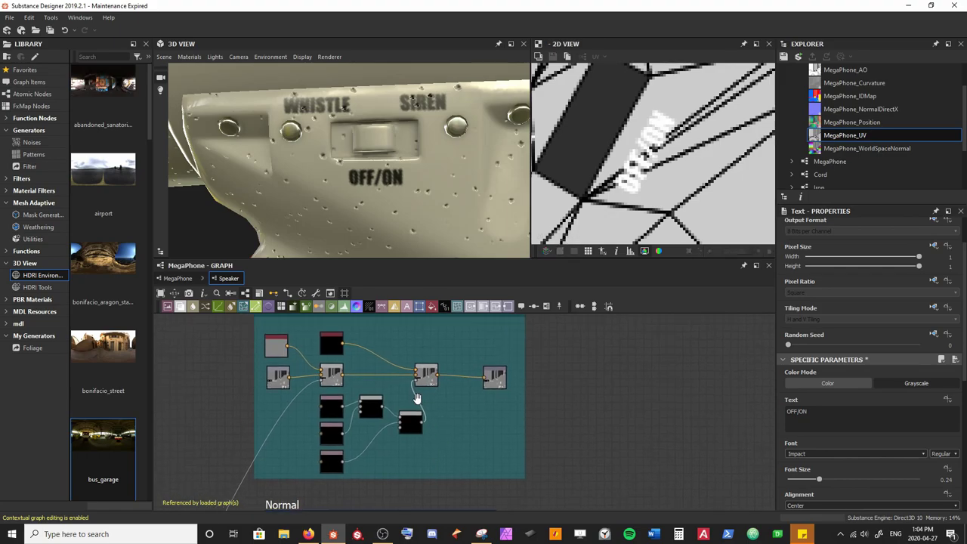
Change the lettering's Uniform Color to a dark navy blue of about #171F2F, keeping the switch labels in view in 3D
click(329, 354)
alt+drag(370, 137, 390, 173)
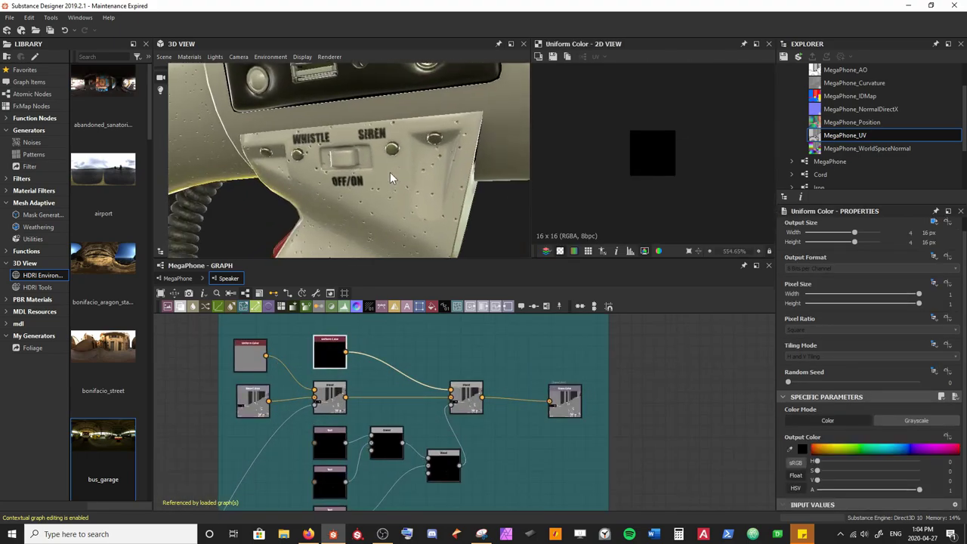
click(802, 448)
click(520, 337)
click(432, 383)
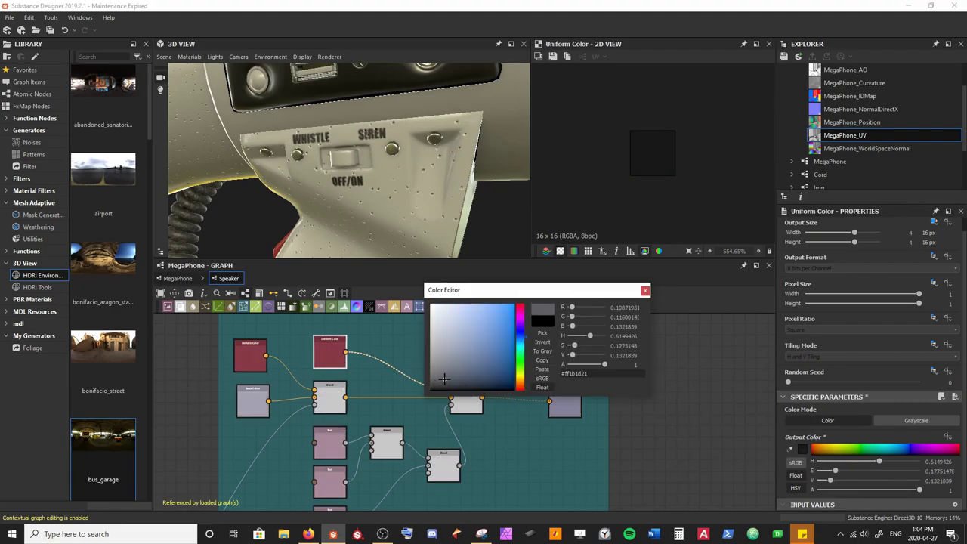
click(447, 379)
click(468, 373)
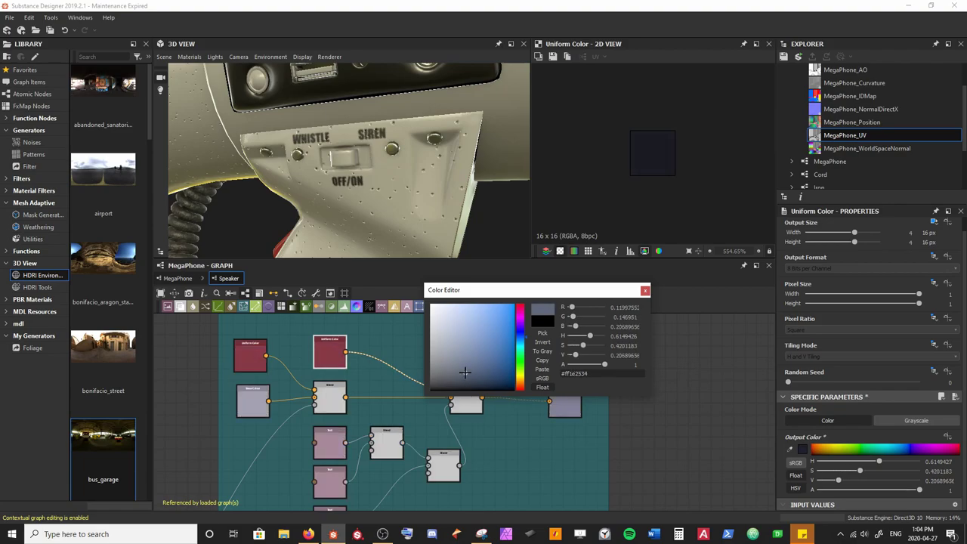
click(470, 375)
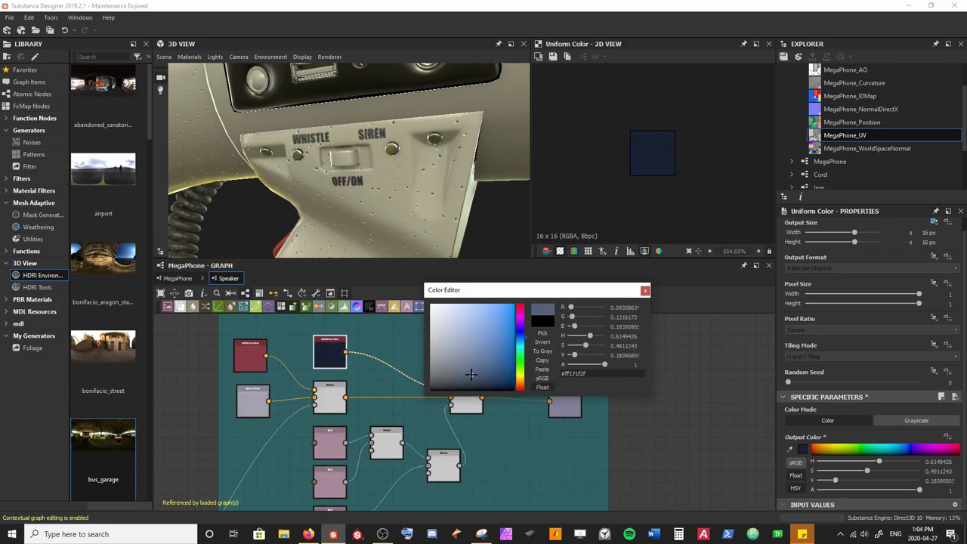
click(644, 291)
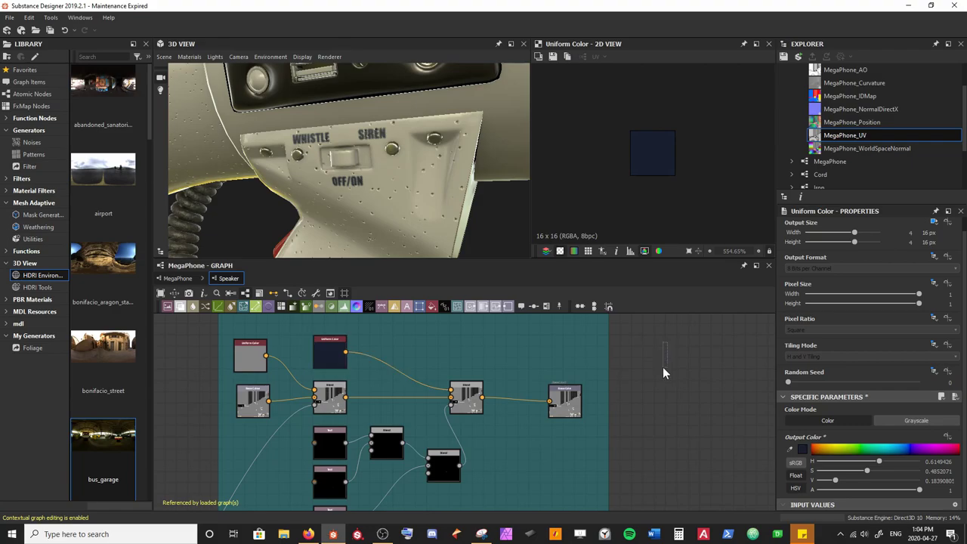
drag(489, 159, 409, 165)
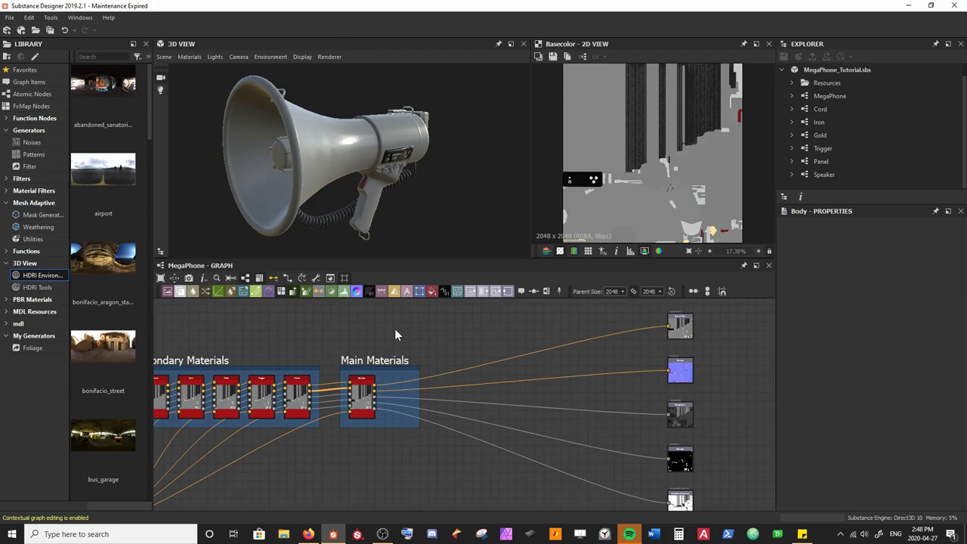
Create a new graph named Body in the MegaPhone_Tutorial.sbs package
scroll(400, 187, up, 5)
drag(380, 169, 250, 92)
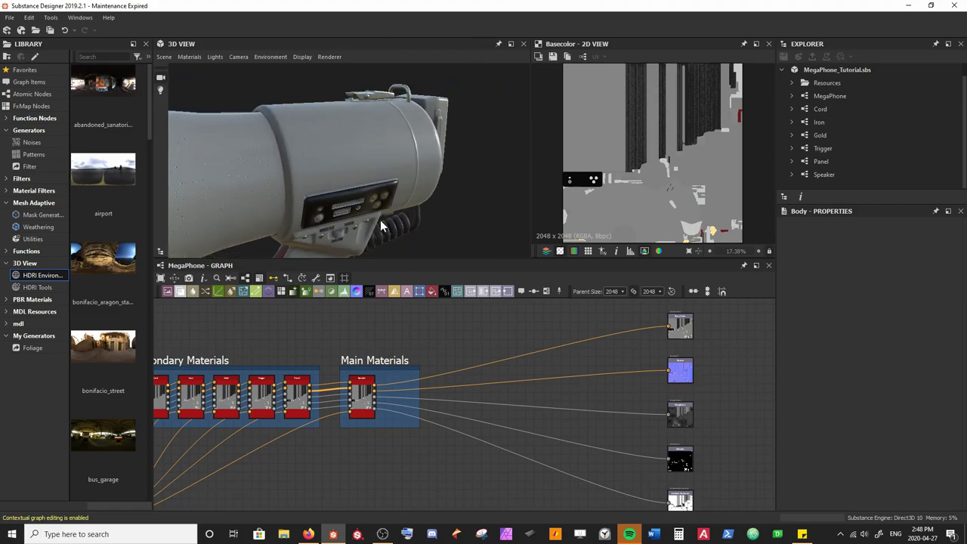
right_click(819, 69)
mouse_move(834, 77)
click(777, 75)
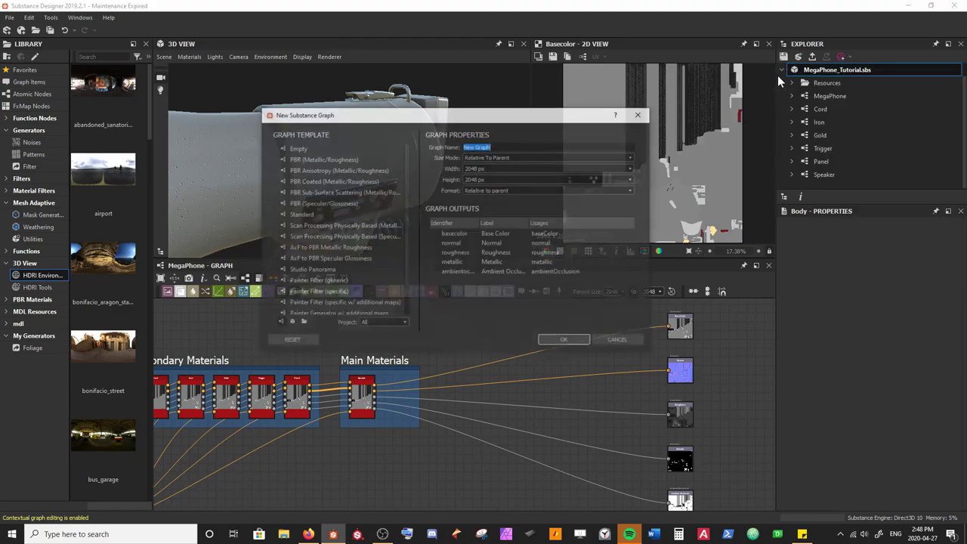
text(Body)
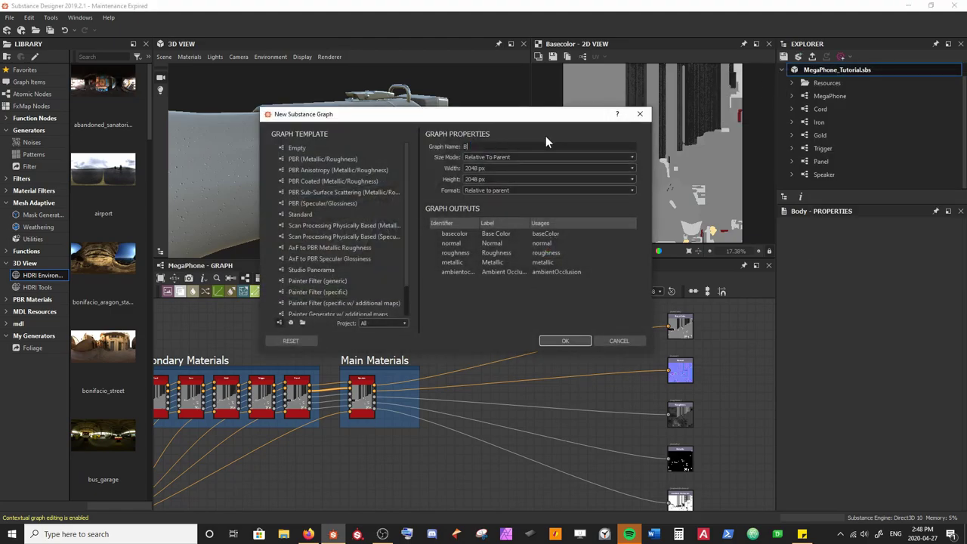
key(Return)
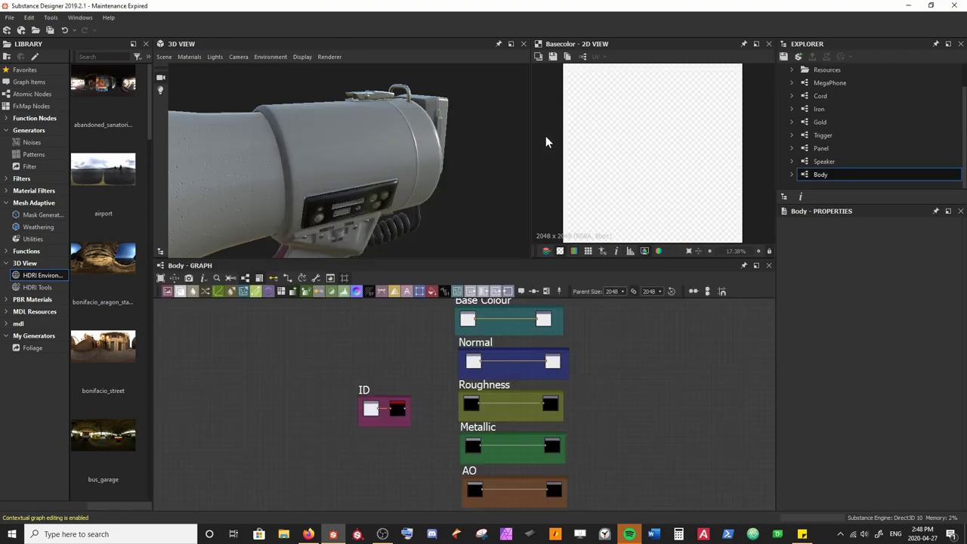
Place the Body graph beside Speaker in the MegaPhone graph's Main Materials frame and feed it the Speaker node's outputs
click(828, 83)
double_click(833, 84)
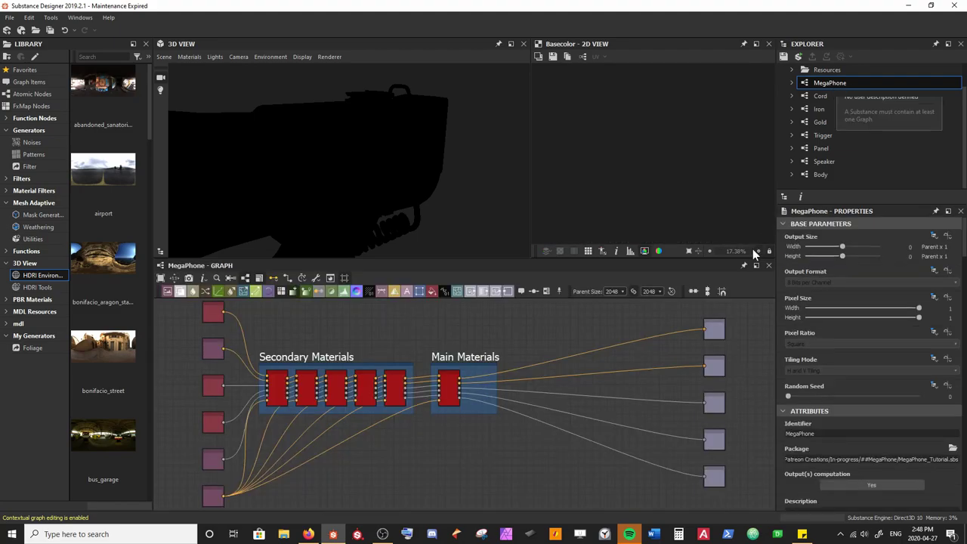
drag(825, 174, 458, 388)
scroll(401, 341, up, 2)
middle_drag(452, 379, 399, 388)
drag(397, 379, 413, 374)
Connect the Body node's outputs to the MegaPhone graph's output nodes and feed the ID map into its bottom input
click(448, 378)
middle_drag(567, 392, 411, 381)
scroll(411, 381, down, 2)
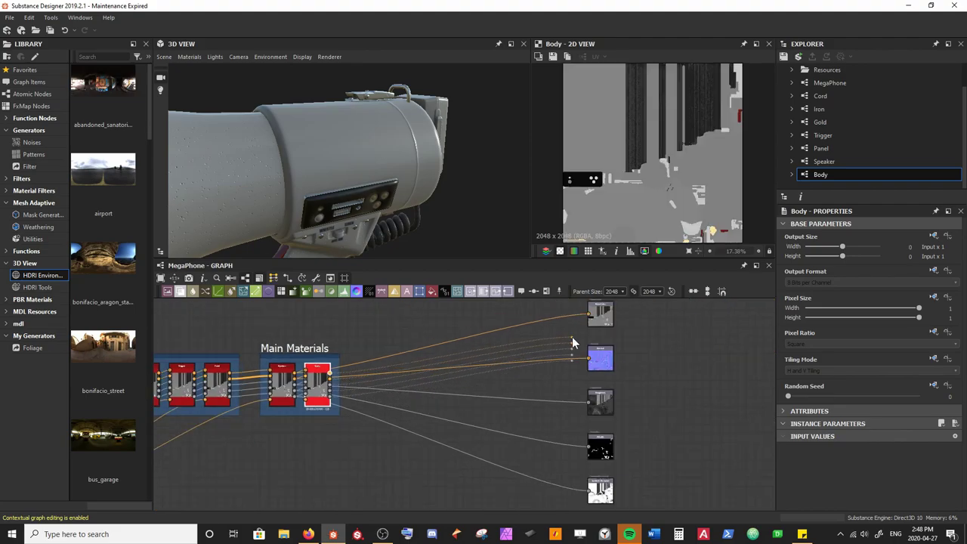
click(588, 360)
middle_drag(335, 400, 461, 373)
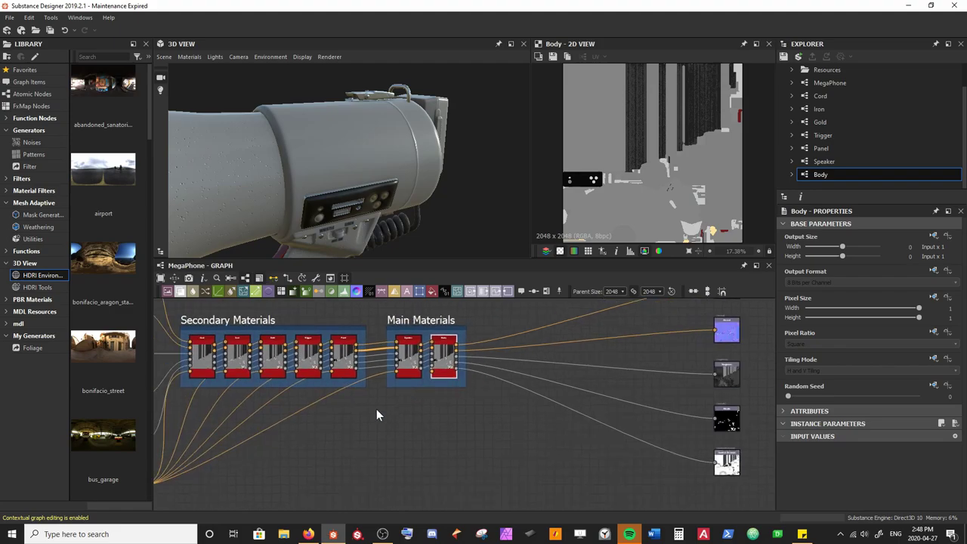
middle_drag(281, 441, 366, 397)
drag(224, 439, 470, 375)
middle_drag(478, 367, 372, 470)
scroll(371, 470, up, 2)
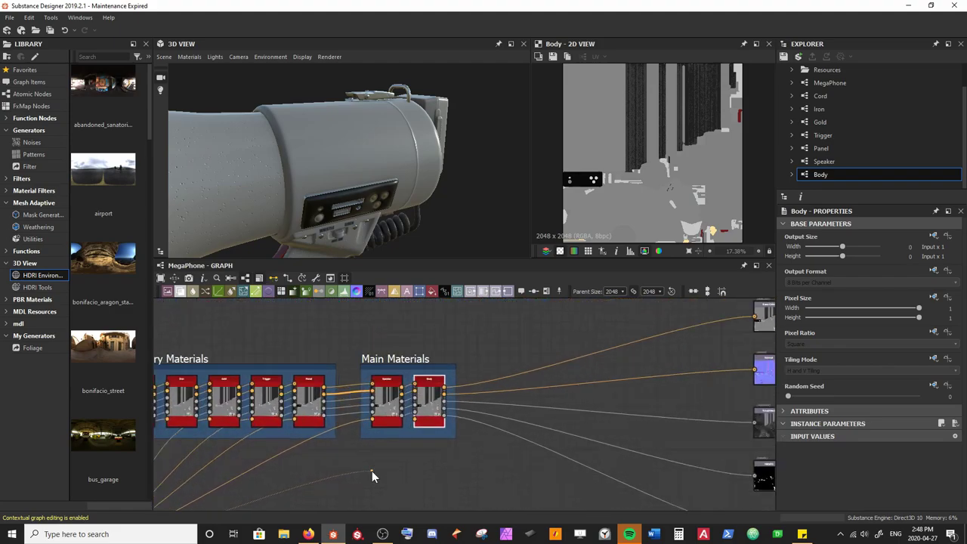
click(434, 395)
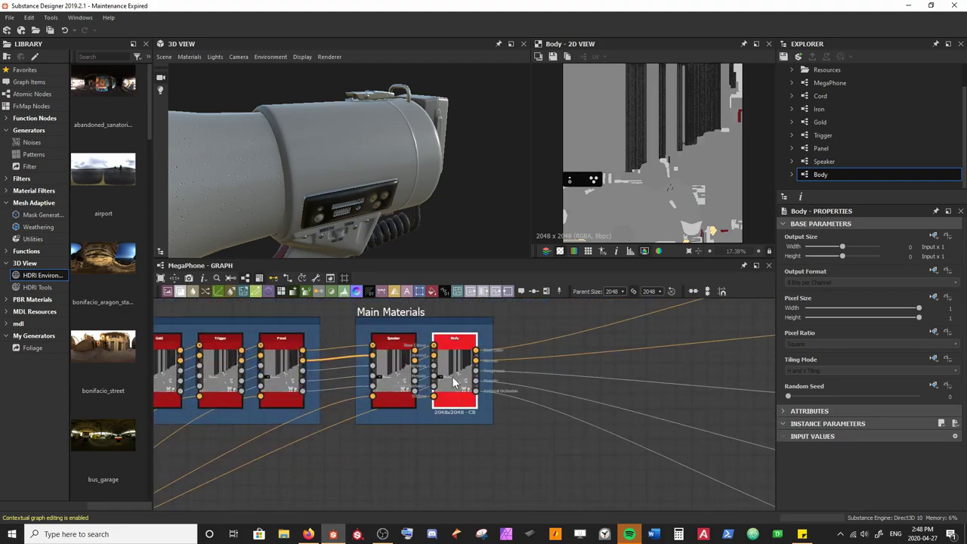
Open the Body graph in context and move its ID and Base Colour frames clear of the other frames
scroll(453, 383, up, 2)
key(ctrl+e)
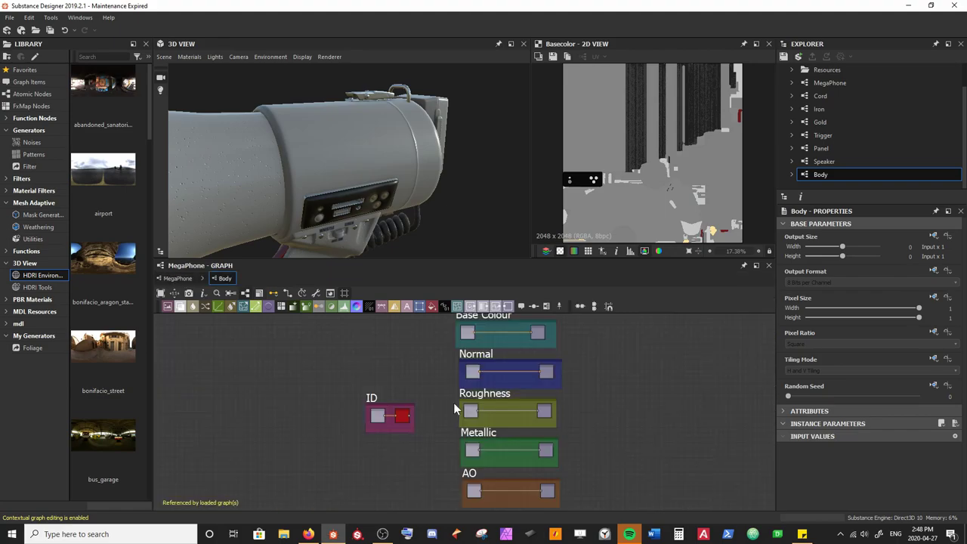
middle_drag(383, 382, 367, 391)
drag(351, 405, 335, 326)
middle_drag(343, 344, 327, 420)
scroll(326, 419, up, 2)
drag(316, 409, 269, 367)
drag(489, 404, 490, 357)
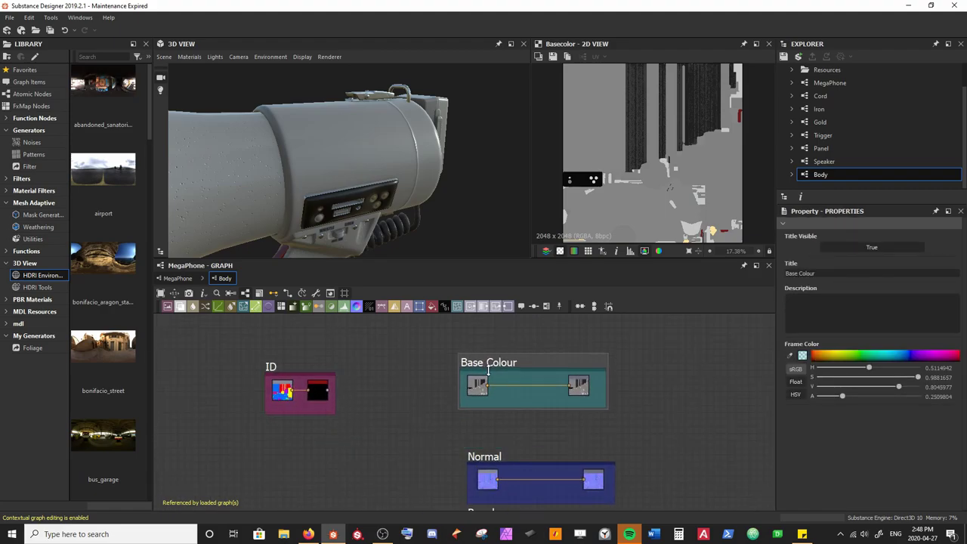
Enlarge the Base Colour frame, lower its nodes, and insert a Blend node between the base color input and output
scroll(553, 402, up, 2)
drag(521, 412, 526, 456)
drag(442, 408, 597, 384)
drag(586, 383, 593, 435)
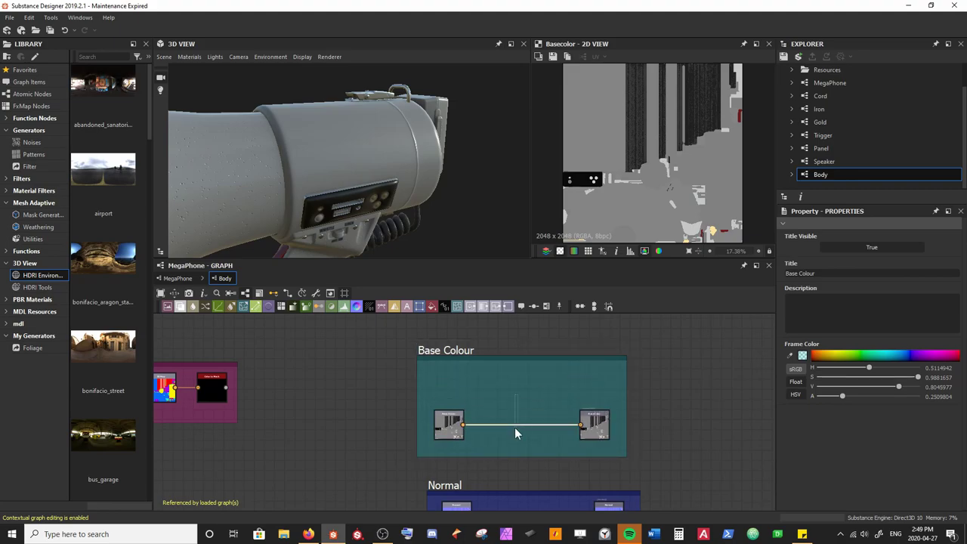
key(space)
text(b)
key(Return)
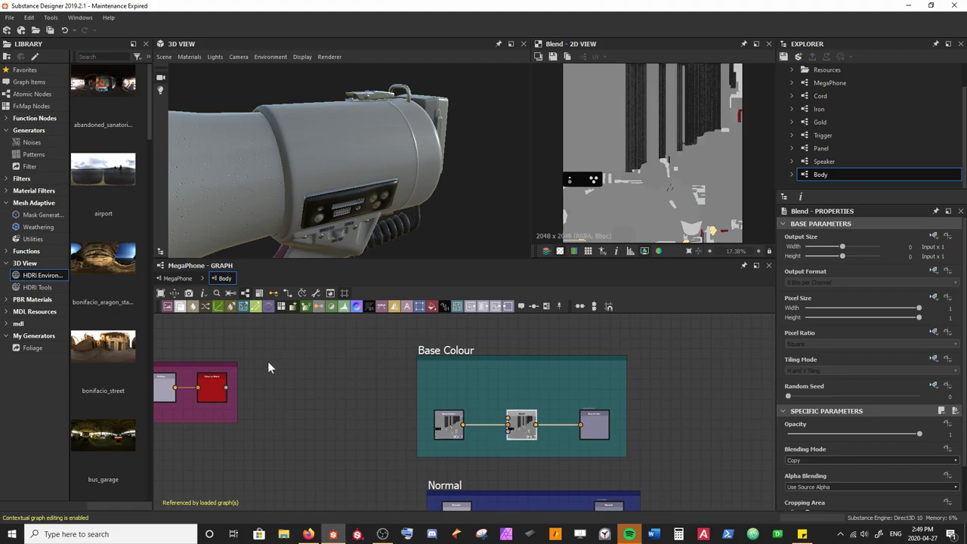
Add a black Uniform Color with an absolute 16 x 16 px output size and connect it to the Blend's foreground
middle_drag(216, 388, 231, 394)
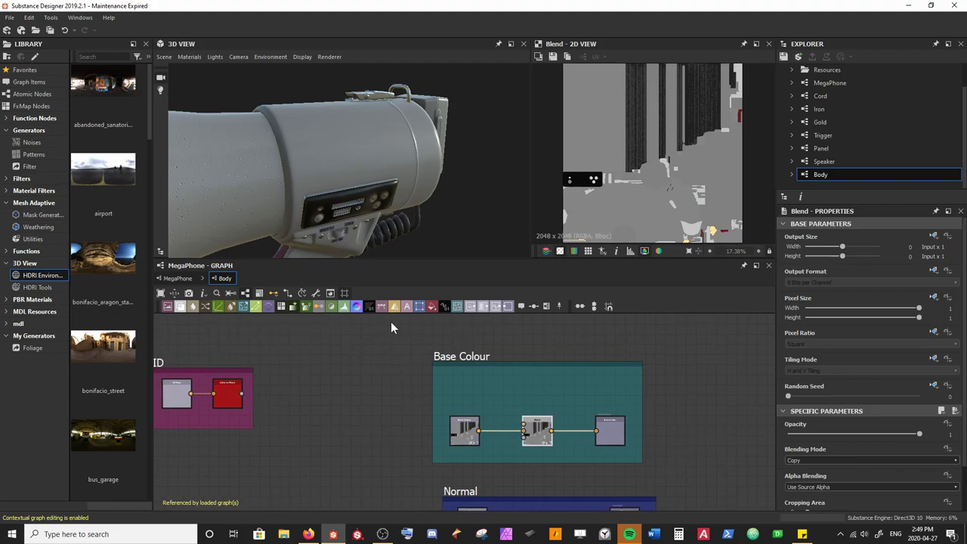
drag(431, 310, 462, 388)
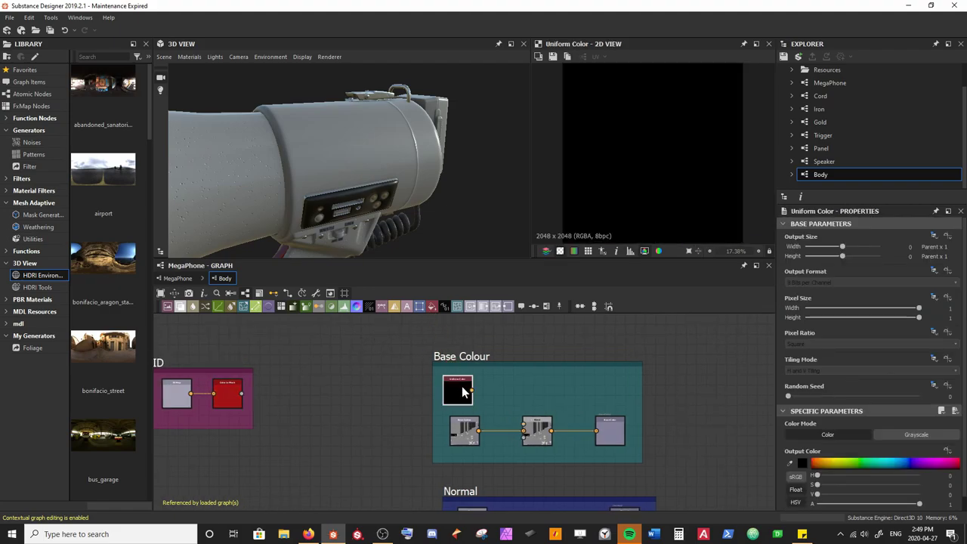
scroll(475, 387, up, 3)
middle_drag(503, 400, 445, 396)
click(934, 236)
click(928, 261)
click(855, 246)
click(854, 256)
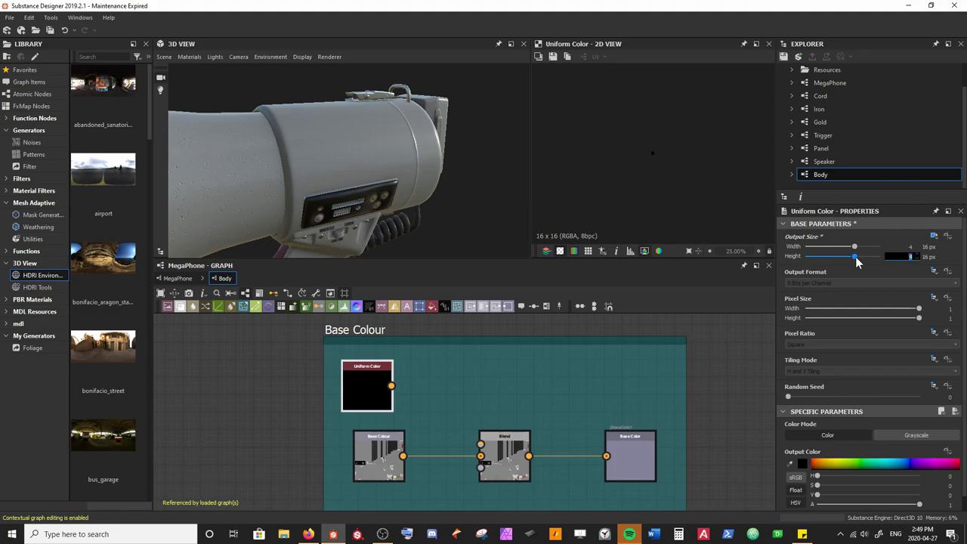
drag(391, 386, 480, 446)
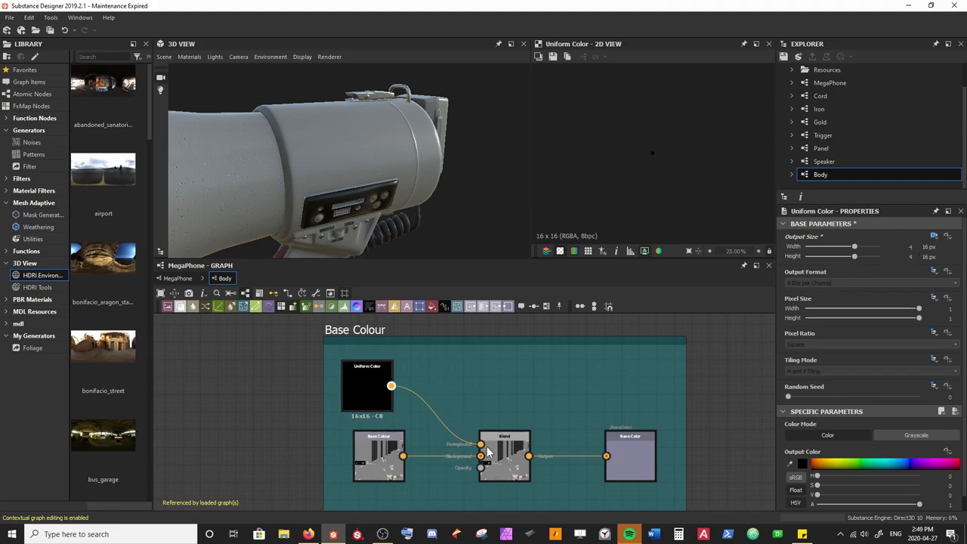
Set the Color to Mask node's color to the yellow body area sampled from the ID map
scroll(277, 423, down, 3)
middle_drag(277, 422, 362, 412)
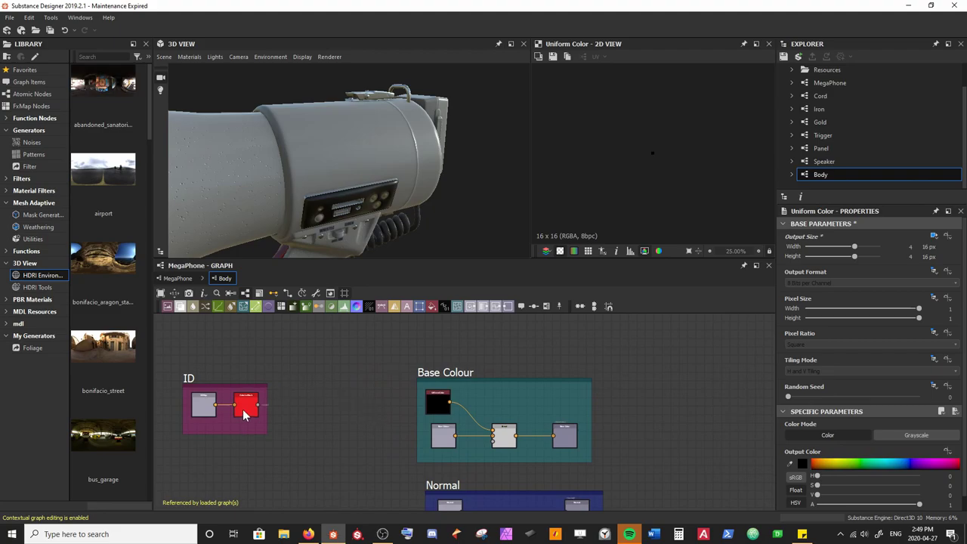
double_click(203, 405)
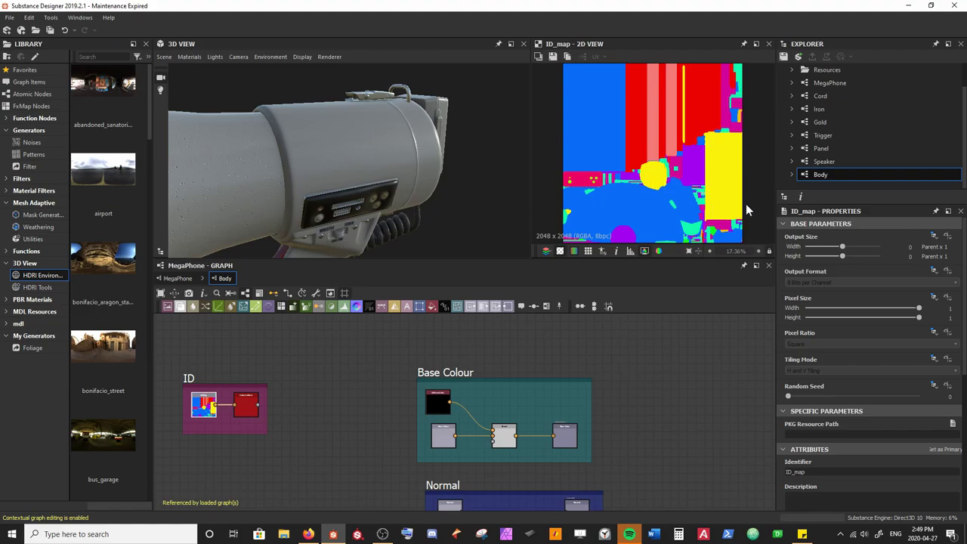
drag(246, 403, 243, 401)
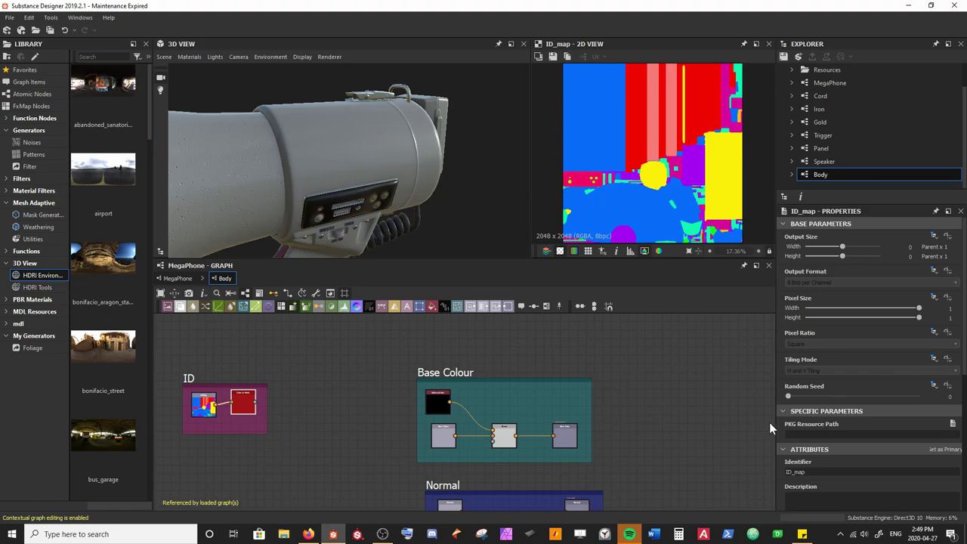
click(245, 409)
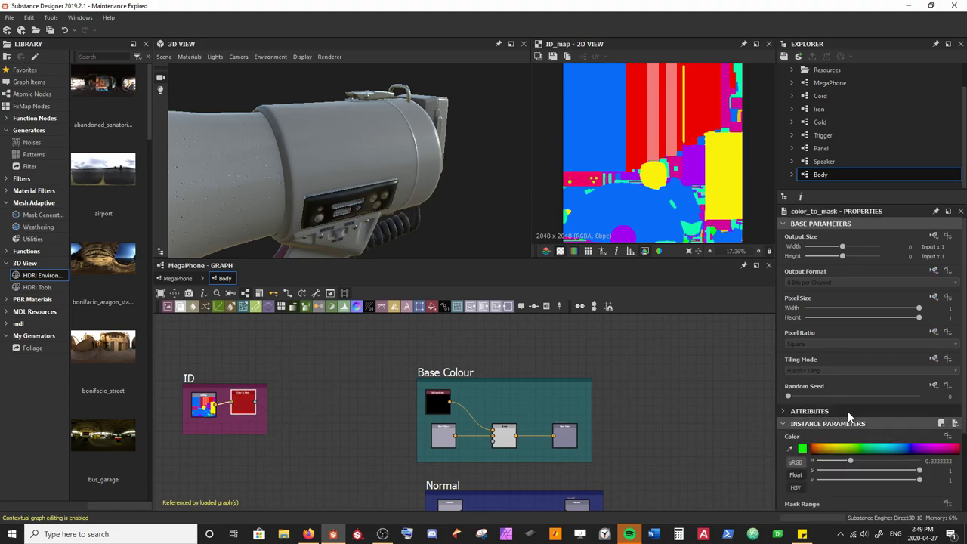
click(791, 450)
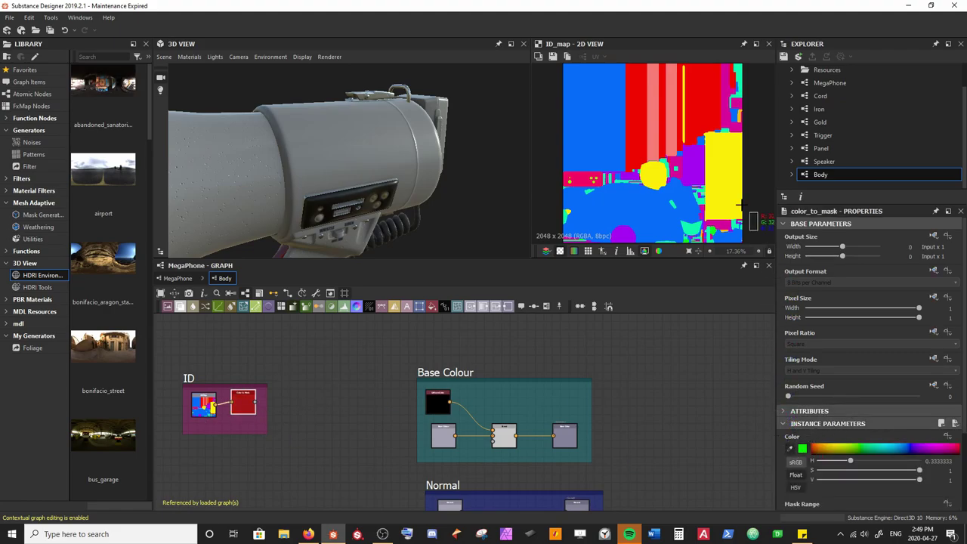
click(726, 181)
Connect the Color to Mask output to the base color Blend's opacity and show the graph's outputs on the 3D model
drag(257, 403, 302, 425)
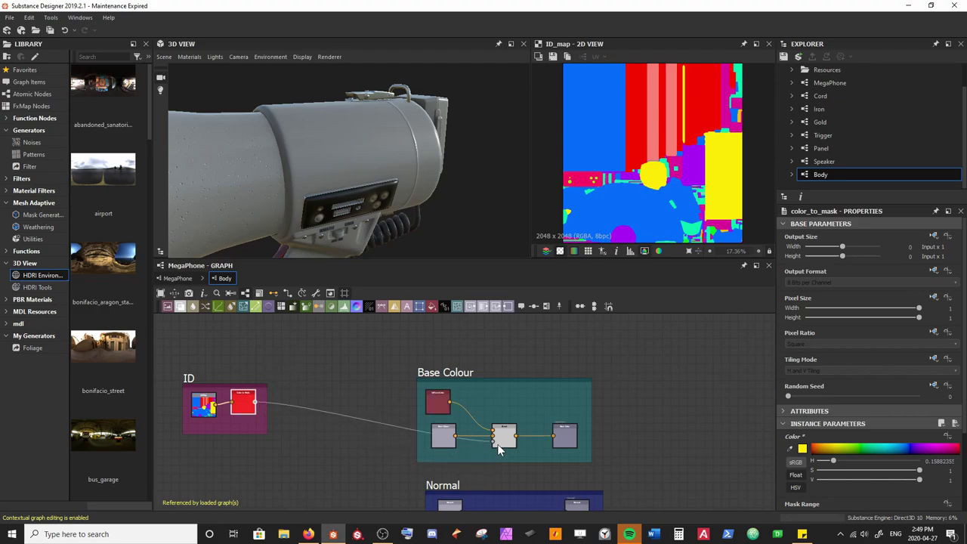
right_click(362, 367)
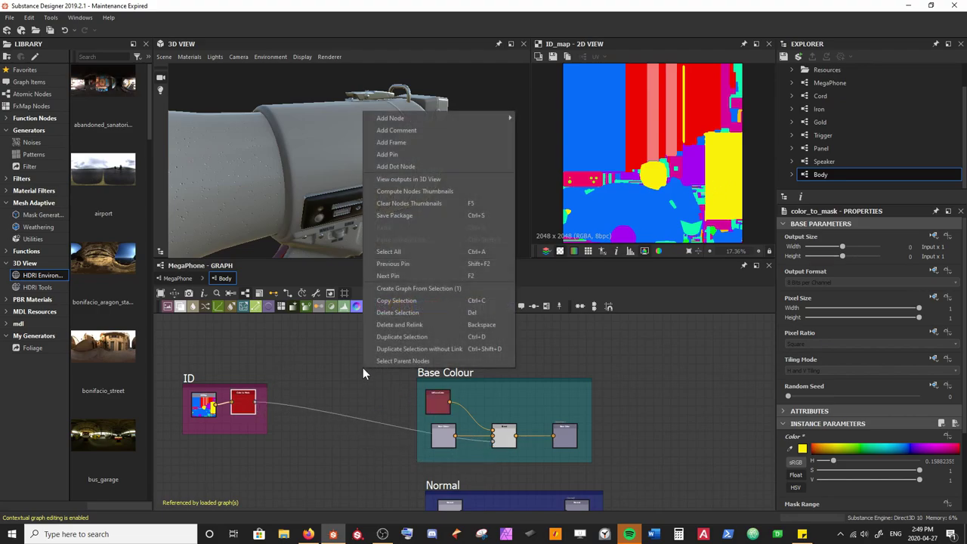
click(413, 181)
drag(389, 179, 370, 170)
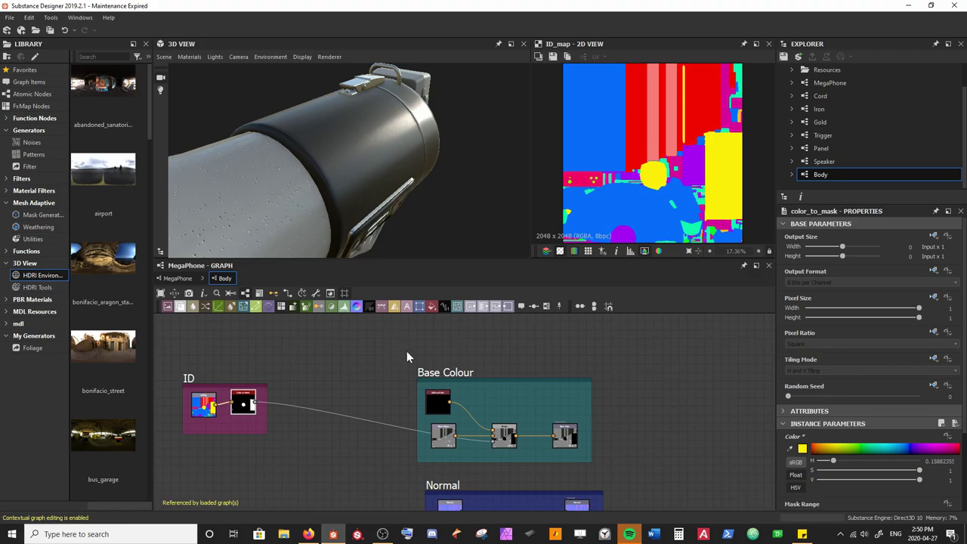
Spread out the Base Colour, ID, Normal and Roughness frames, leaving free space between them for new nodes
drag(446, 373, 445, 318)
scroll(476, 423, down, 3)
middle_drag(468, 419, 451, 345)
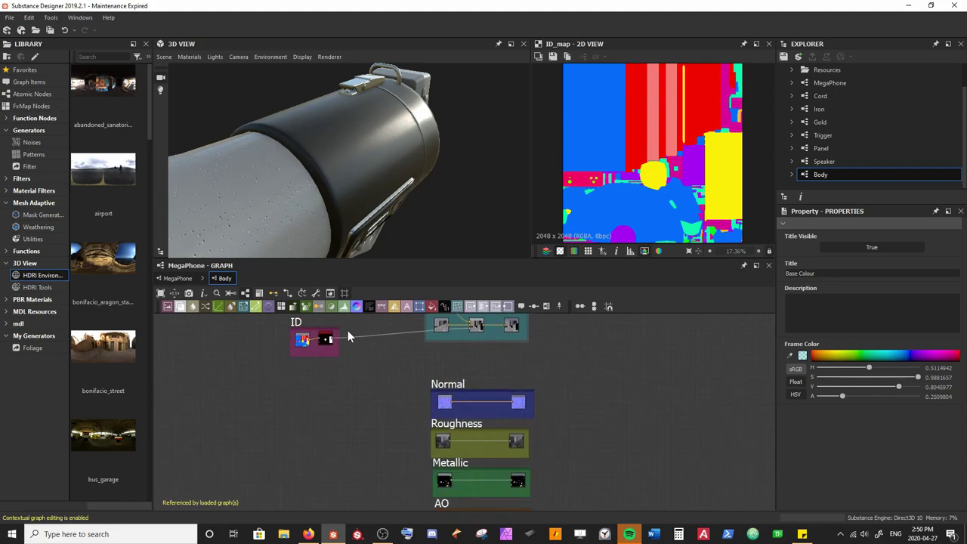
drag(296, 323, 247, 412)
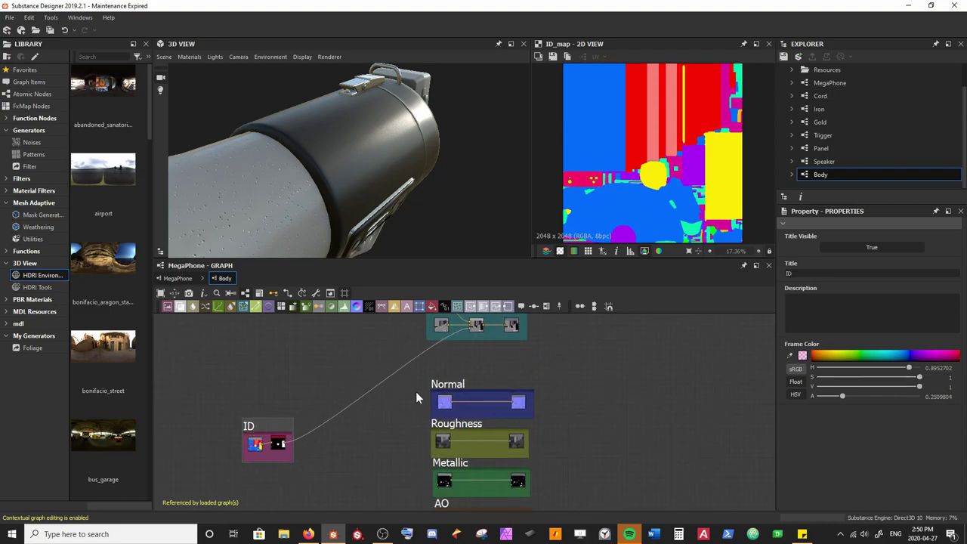
drag(450, 382, 349, 359)
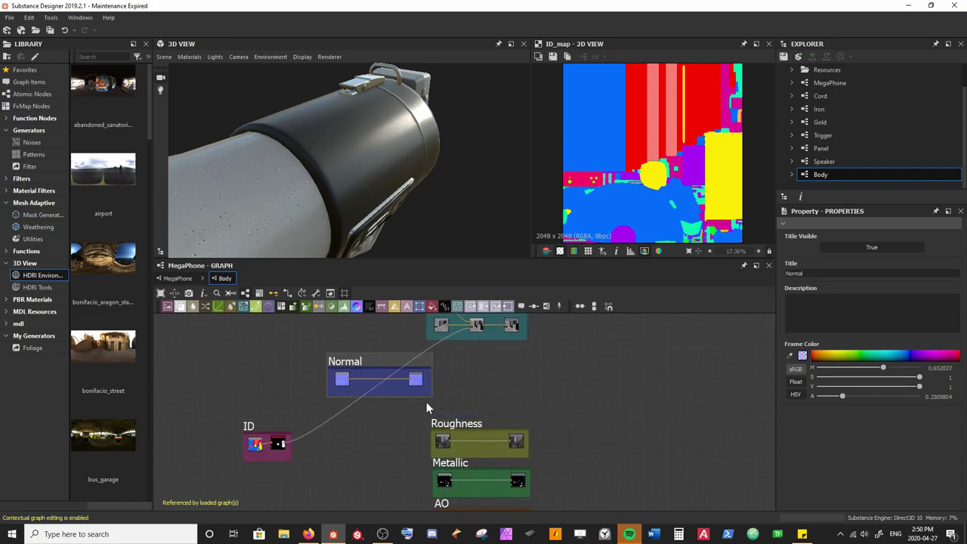
drag(456, 422, 453, 402)
scroll(455, 402, up, 3)
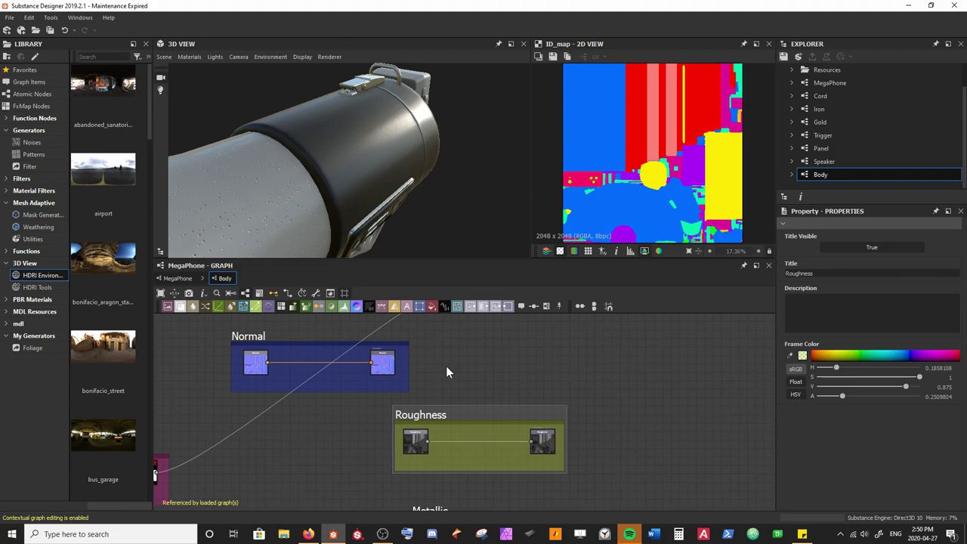
Add a Curvature Smooth node below the Normal frame and feed it the Normal input
scroll(298, 430, up, 3)
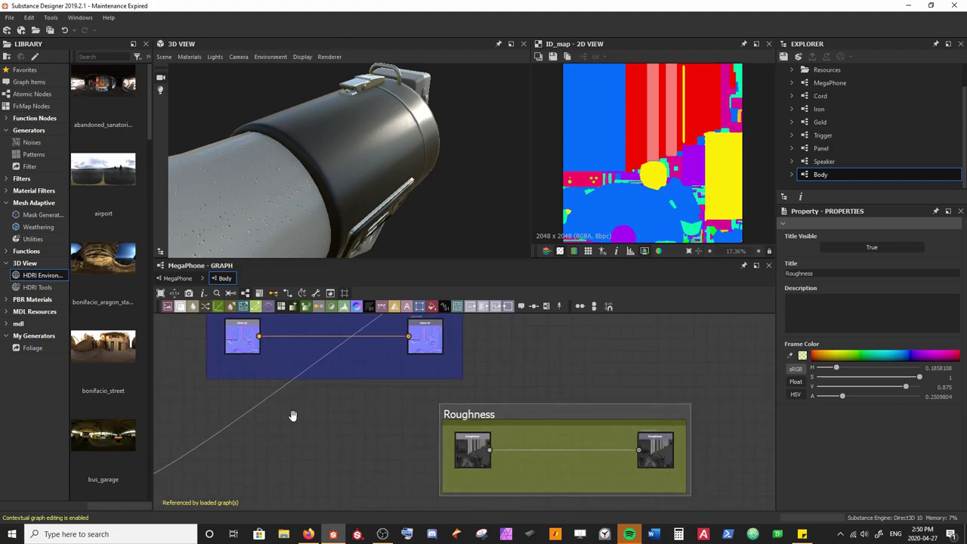
key(space)
text(cur)
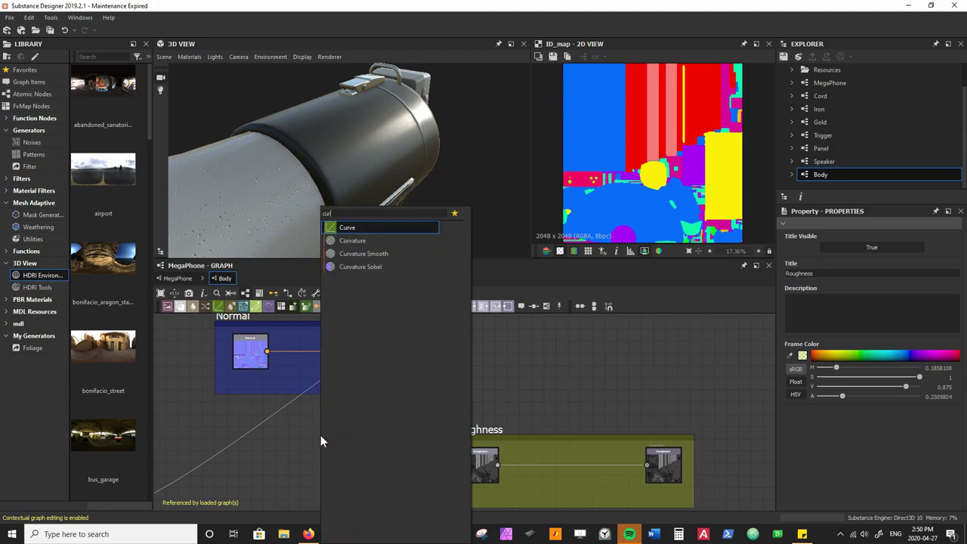
key(Down)
key(Down)
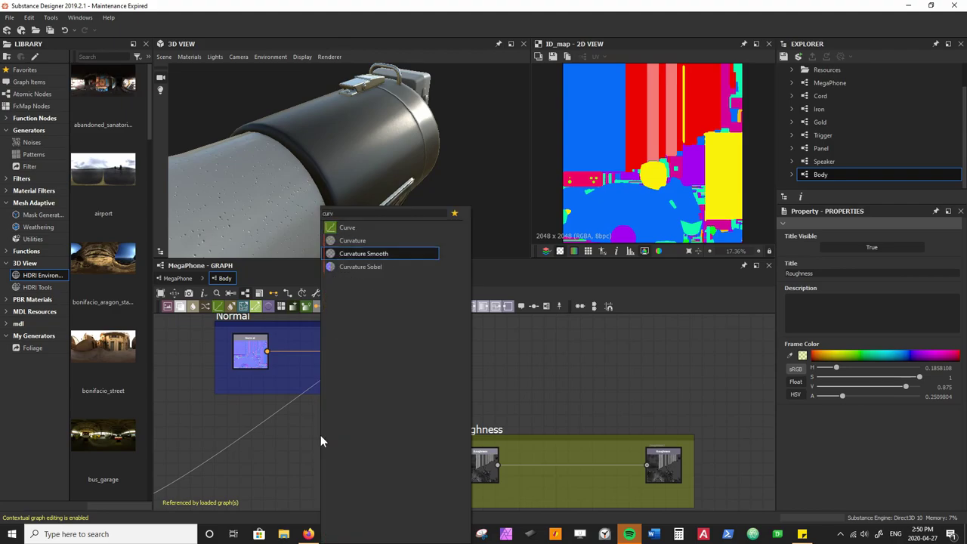
key(Return)
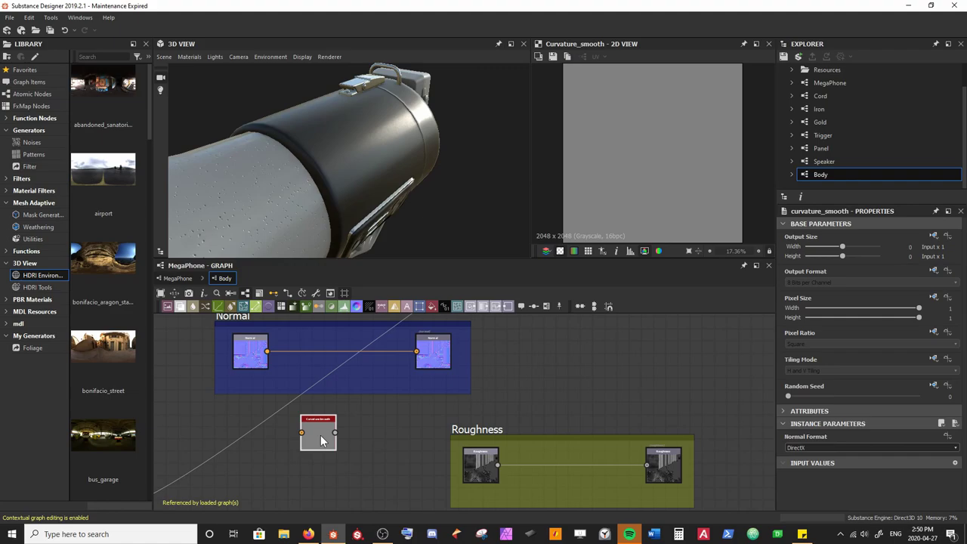
drag(350, 430, 362, 430)
drag(267, 351, 338, 420)
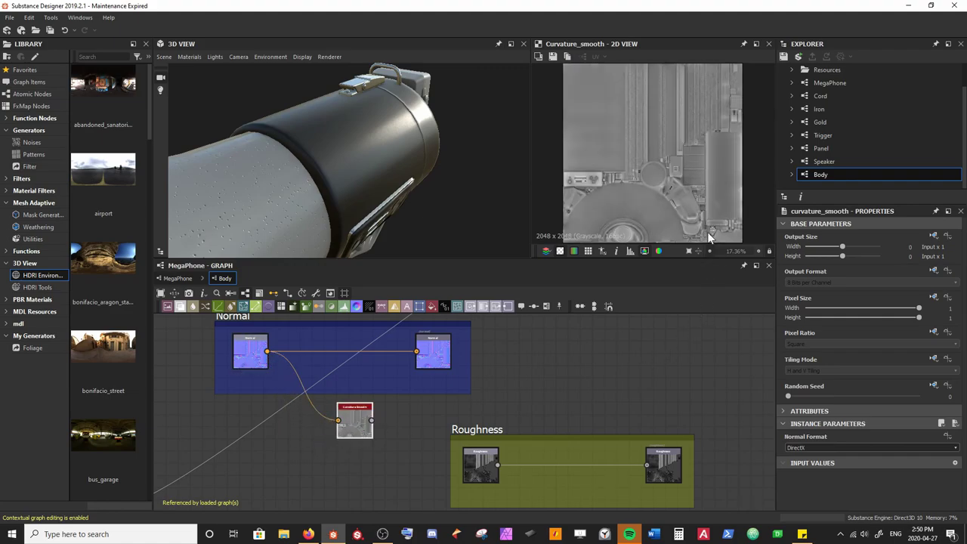
Examine the smooth curvature map up close around the megaphone body's UV island in the 2D view
scroll(729, 186, up, 3)
scroll(729, 187, up, 2)
middle_drag(729, 187, 651, 211)
middle_drag(631, 142, 639, 181)
middle_drag(684, 204, 661, 179)
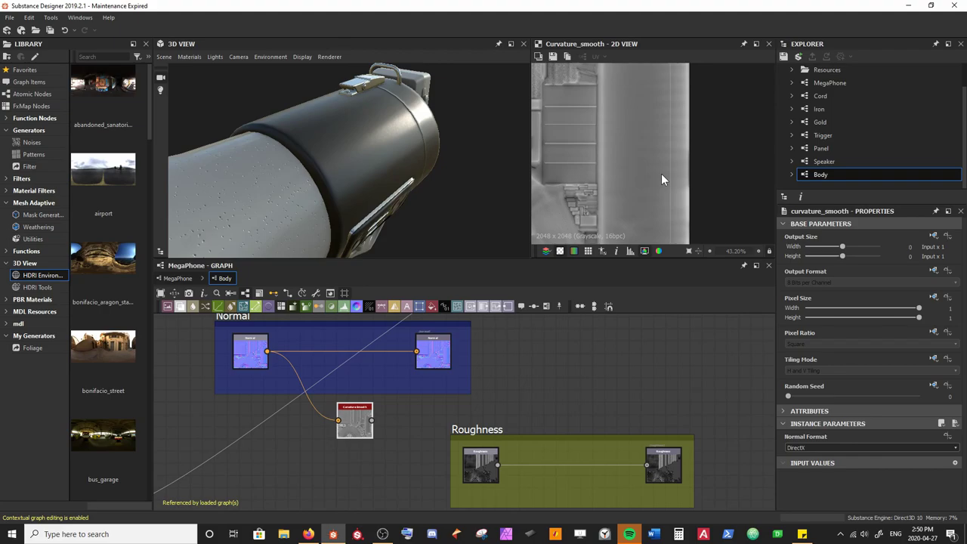
Place the Curvature Smooth node just above the Roughness frame, and extend that frame upward to make room for new nodes
middle_drag(511, 446, 434, 389)
scroll(401, 378, down, 2)
drag(400, 376, 394, 402)
drag(323, 386, 375, 386)
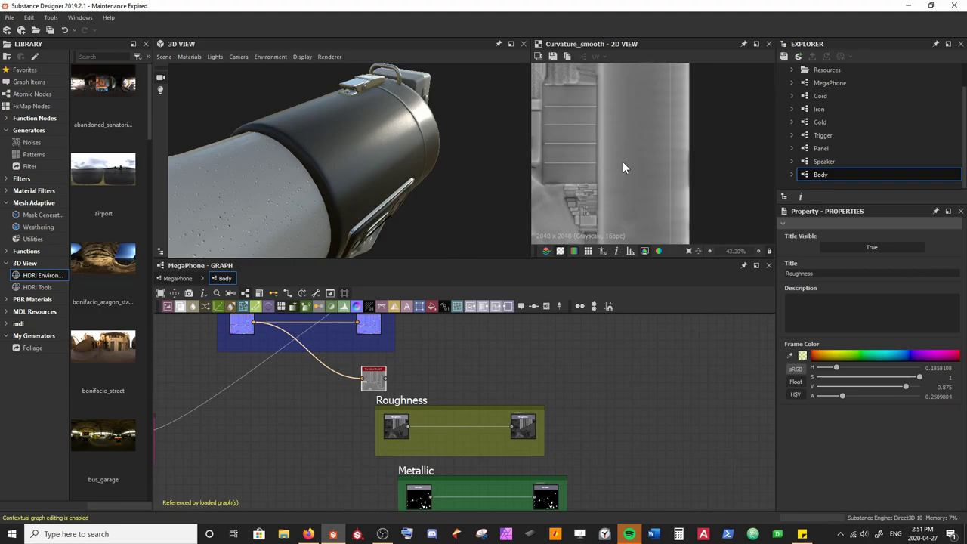
scroll(442, 423, up, 2)
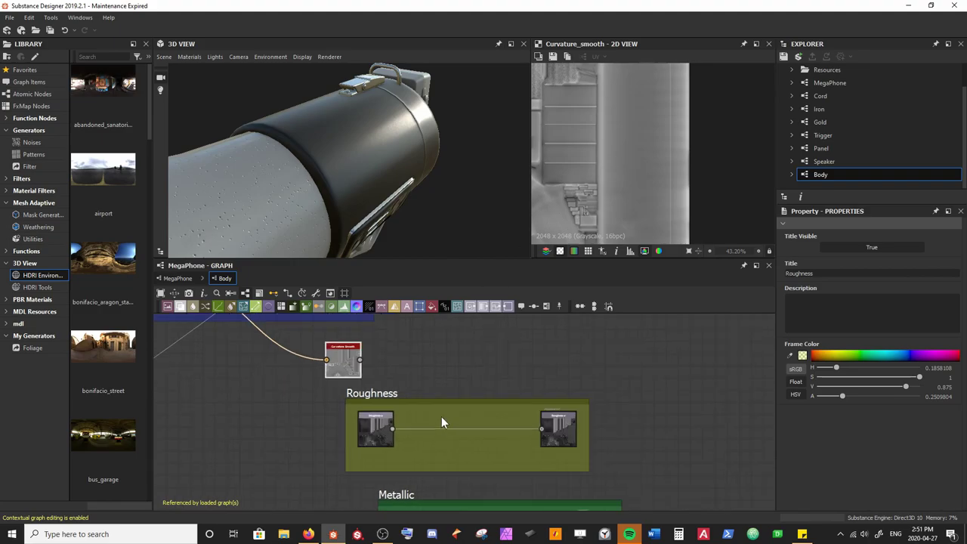
drag(451, 400, 451, 371)
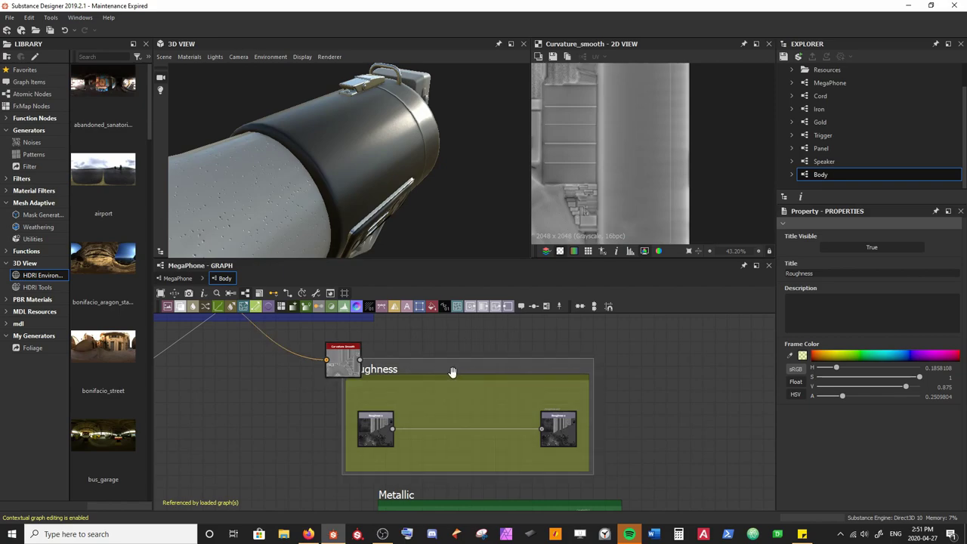
drag(384, 369, 383, 377)
Insert a Blend node between the Roughness input and output, and feed the Curvature Smooth output into its foreground
click(451, 440)
key(space)
text(bl)
key(Return)
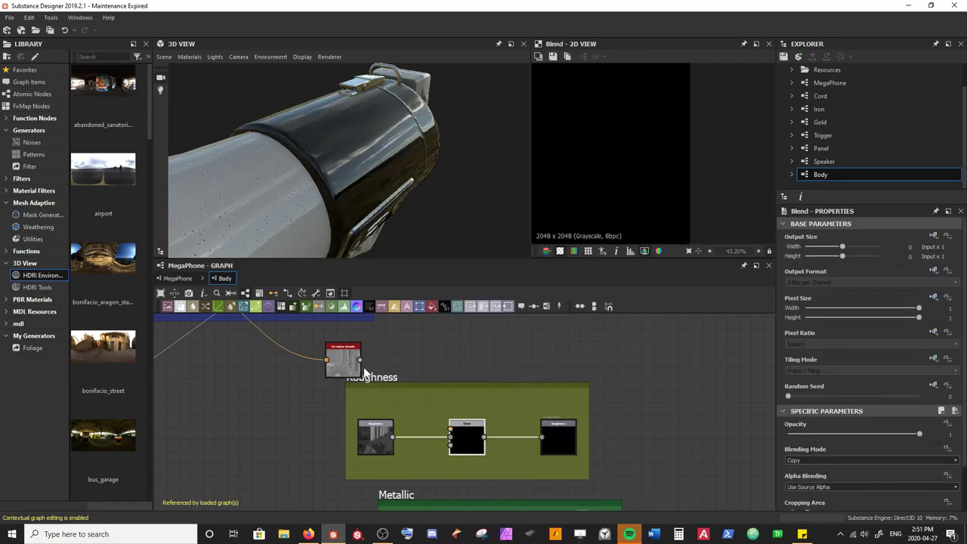
drag(360, 360, 451, 429)
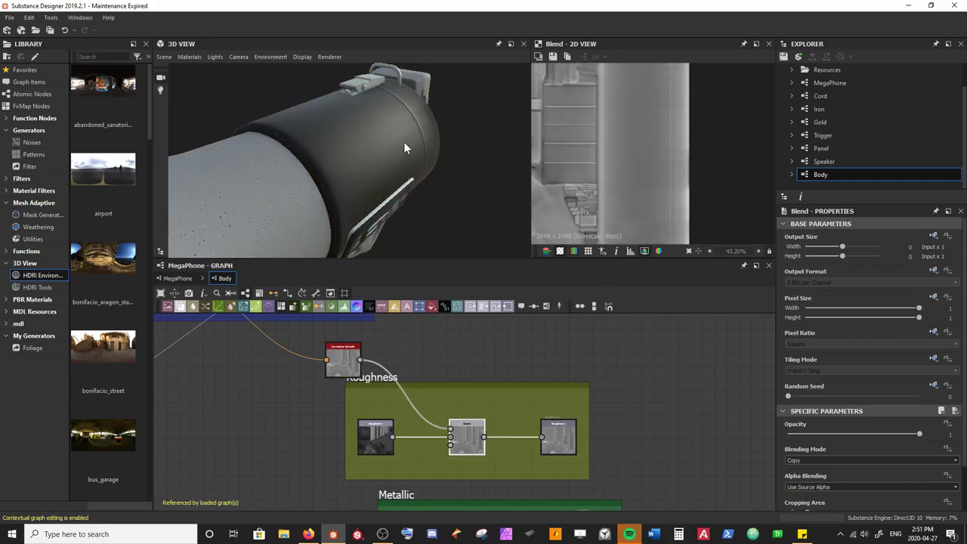
Inspect the roughness on the megaphone body up close and move the Curvature Smooth node clear of the Roughness frame
scroll(395, 152, up, 3)
drag(395, 152, 359, 197)
drag(336, 358, 311, 348)
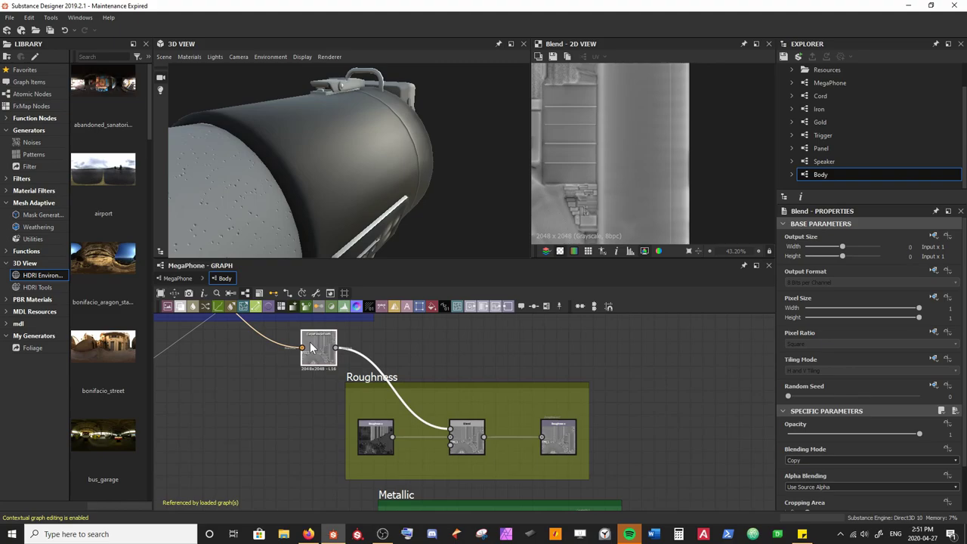
Insert a Levels node between the Curvature Smooth node and the roughness Blend node
key(space)
text(lev)
key(Return)
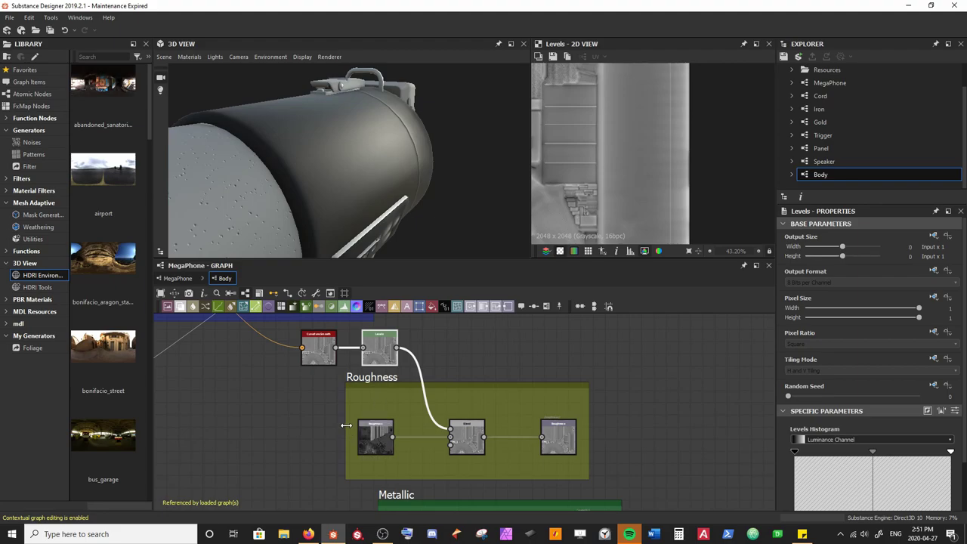
Enlarge the Roughness frame on both sides and upward, and move the Curvature Smooth and Levels nodes inside it
drag(347, 425, 261, 425)
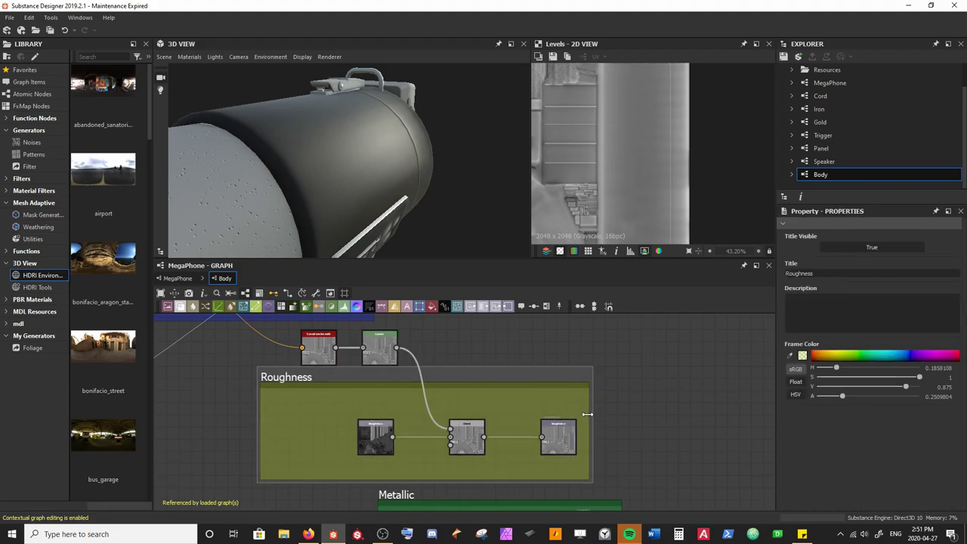
drag(590, 415, 664, 405)
drag(572, 385, 574, 332)
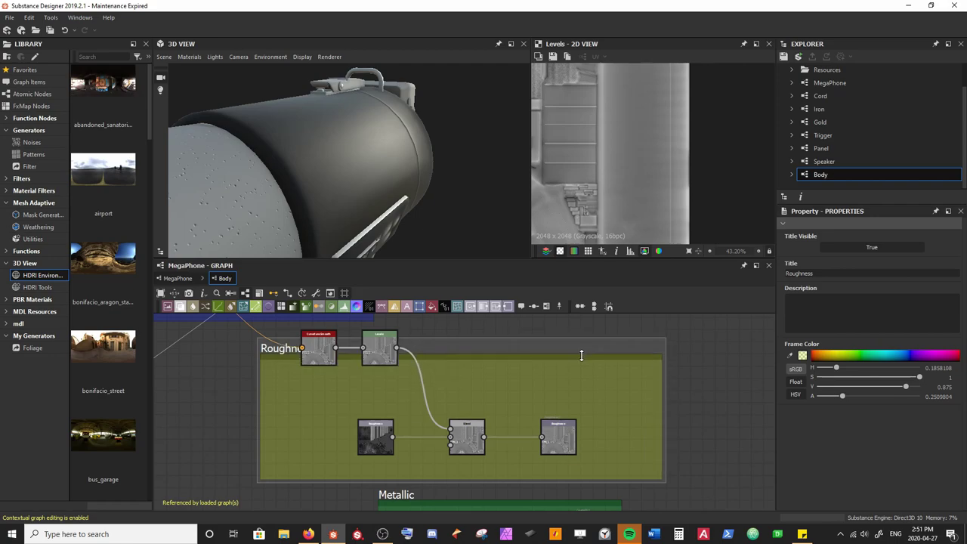
drag(377, 355, 384, 390)
click(320, 356)
shift+click(383, 340)
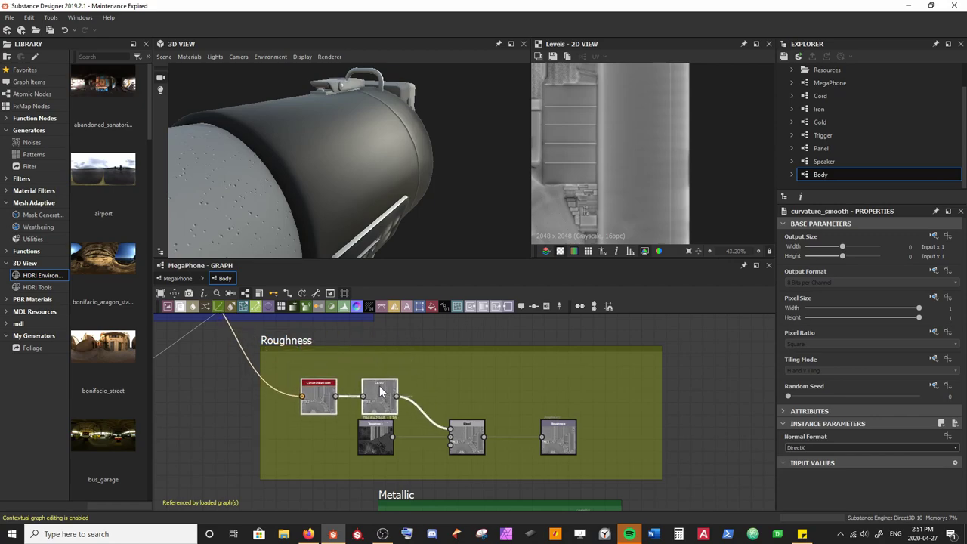
Invert the roughness Levels by swapping its black and white input points, with the white point slightly inward
click(379, 392)
drag(794, 450, 876, 451)
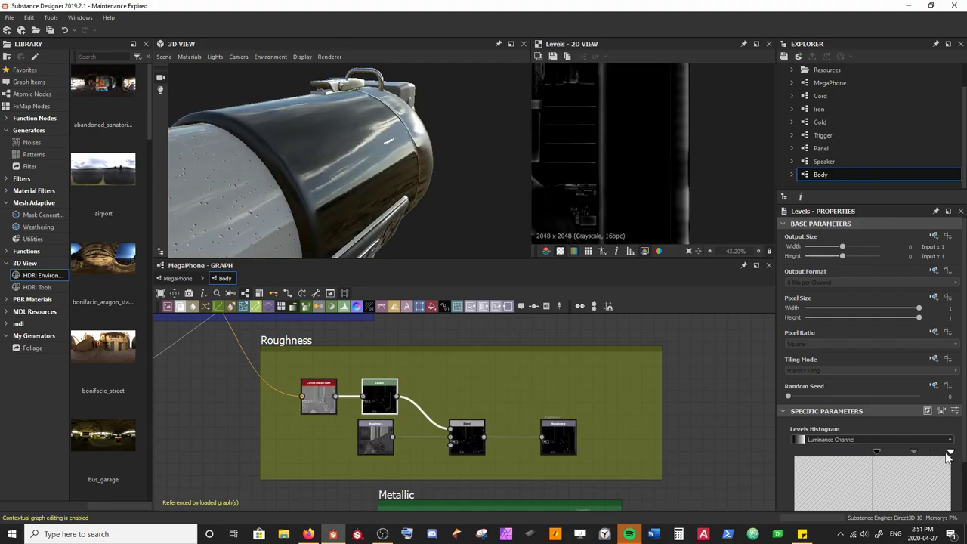
drag(950, 451, 794, 452)
drag(876, 452, 958, 453)
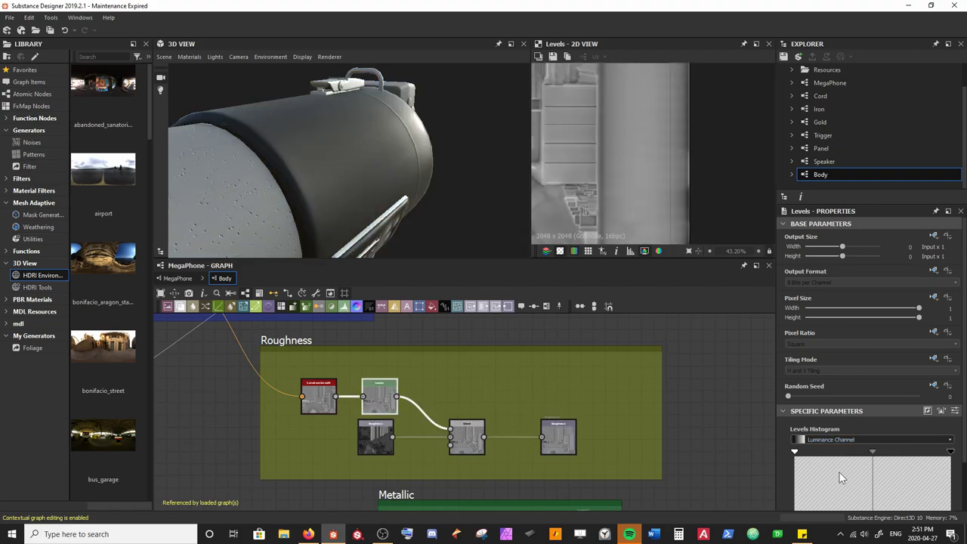
mouse_move(794, 453)
mouse_down()
mouse_move(826, 455)
mouse_move(809, 456)
mouse_up()
Change the base colour's Uniform Color node to dark red #8a1818, with saturation 0.82 and value 0.54
middle_drag(355, 339, 266, 464)
click(455, 353)
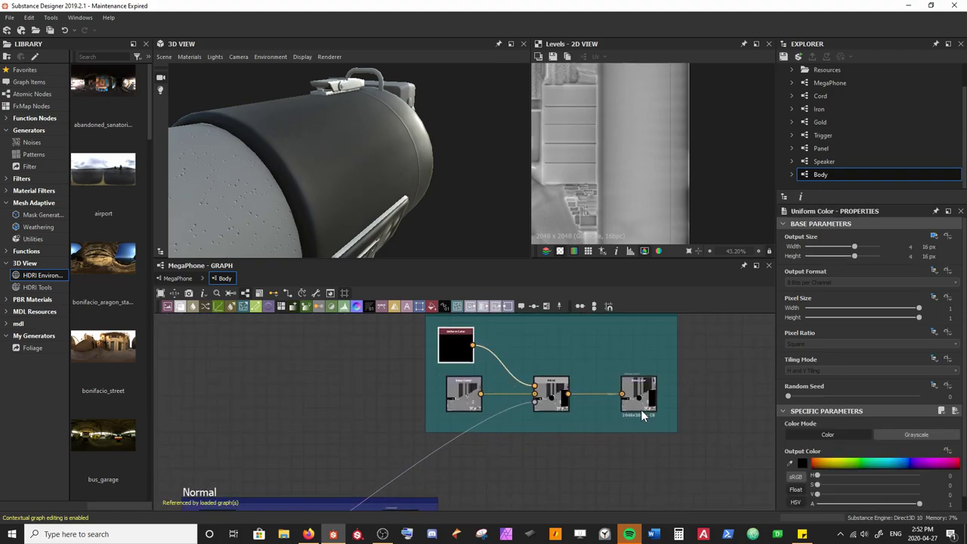
click(802, 463)
mouse_move(505, 339)
mouse_down()
mouse_move(500, 355)
mouse_move(508, 341)
mouse_up()
click(644, 290)
mouse_move(391, 157)
mouse_down()
mouse_move(310, 156)
mouse_move(381, 153)
mouse_up()
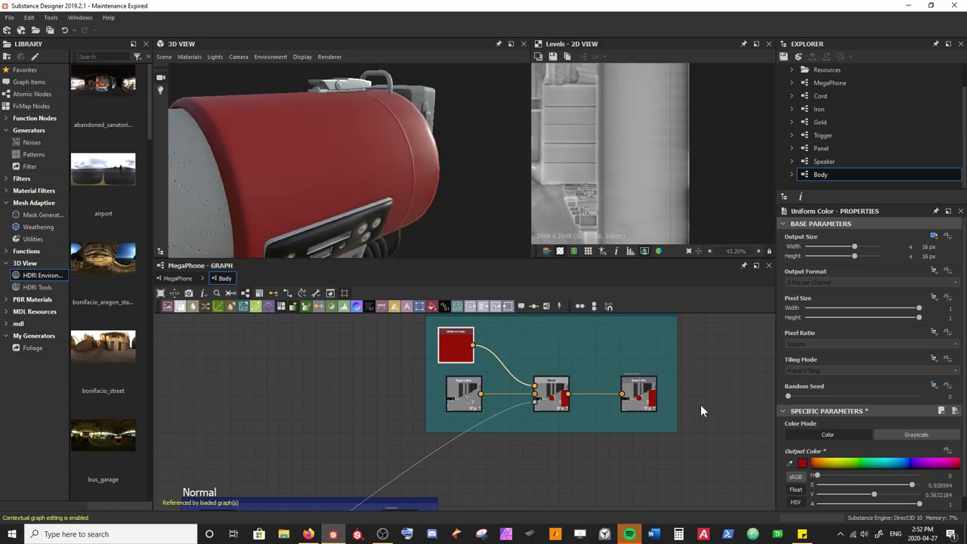
click(802, 464)
mouse_move(602, 331)
mouse_down()
mouse_move(582, 340)
mouse_move(601, 330)
mouse_move(589, 344)
mouse_up()
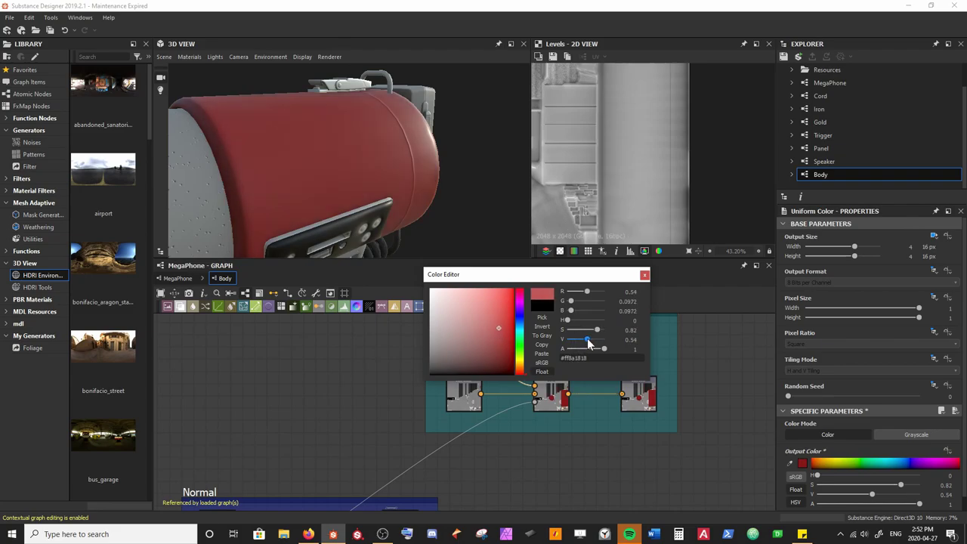
click(644, 275)
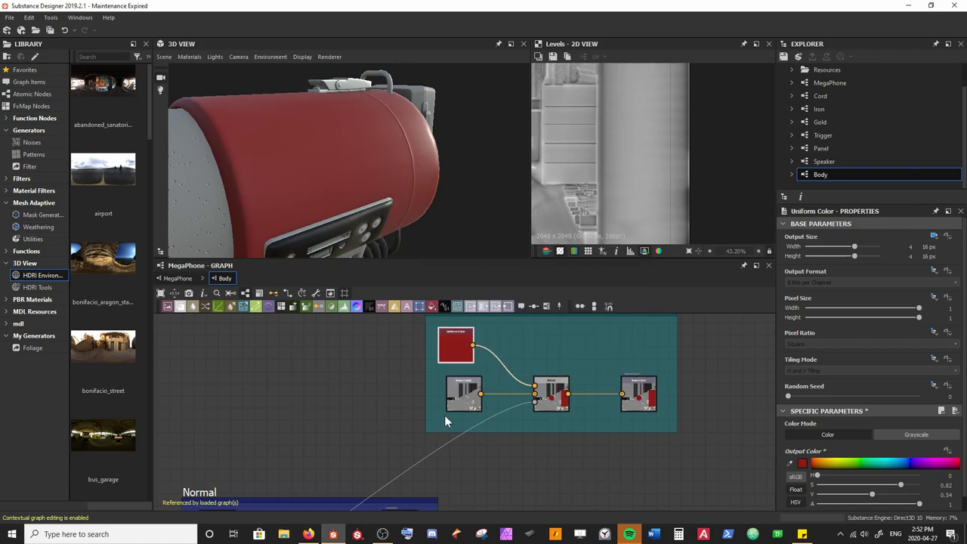
Narrow the input range of the roughness Levels by moving its white and black input points inward
scroll(526, 460, down, 3)
middle_drag(531, 462, 486, 403)
middle_drag(450, 468, 435, 410)
scroll(435, 410, up, 5)
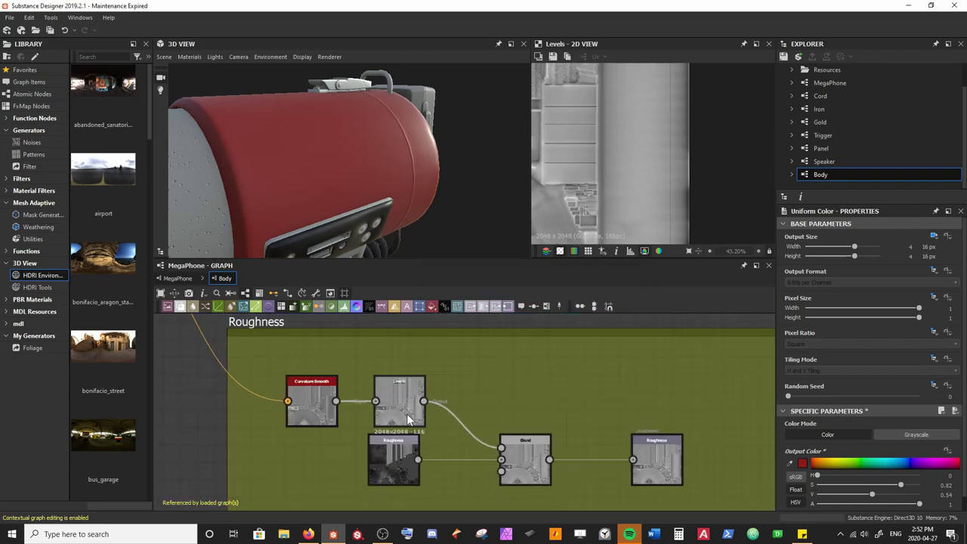
click(407, 415)
scroll(846, 426, down, 2)
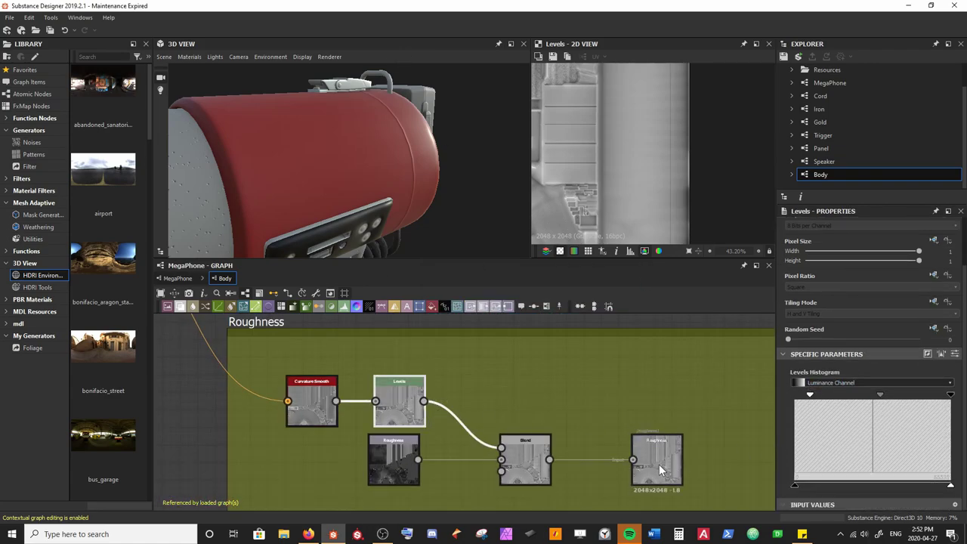
drag(810, 394, 828, 394)
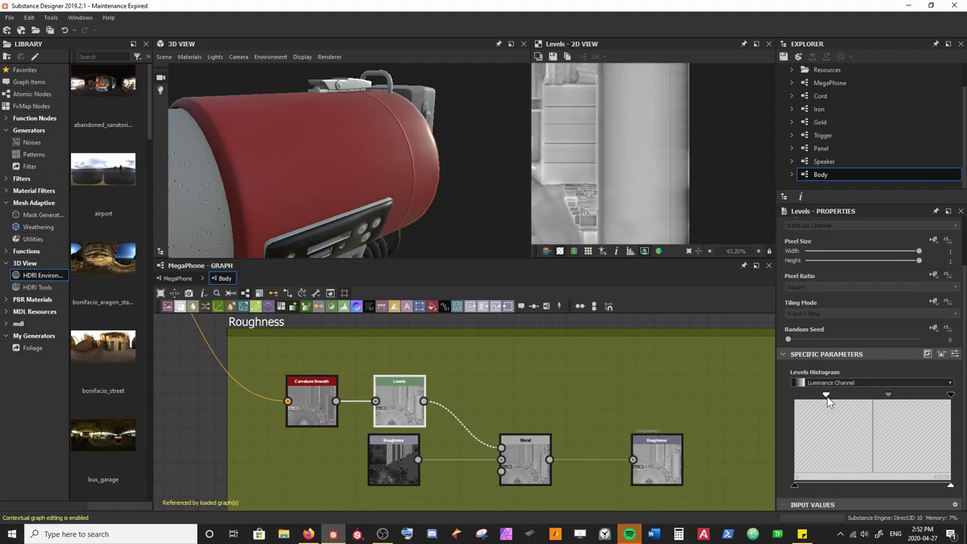
drag(355, 153, 376, 155)
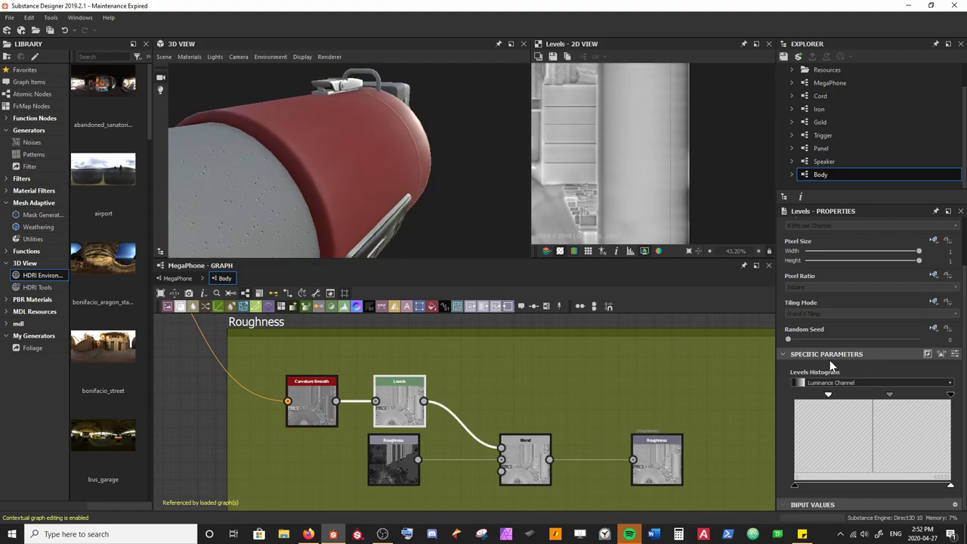
mouse_move(948, 400)
mouse_down()
mouse_move(857, 395)
mouse_move(911, 395)
mouse_up()
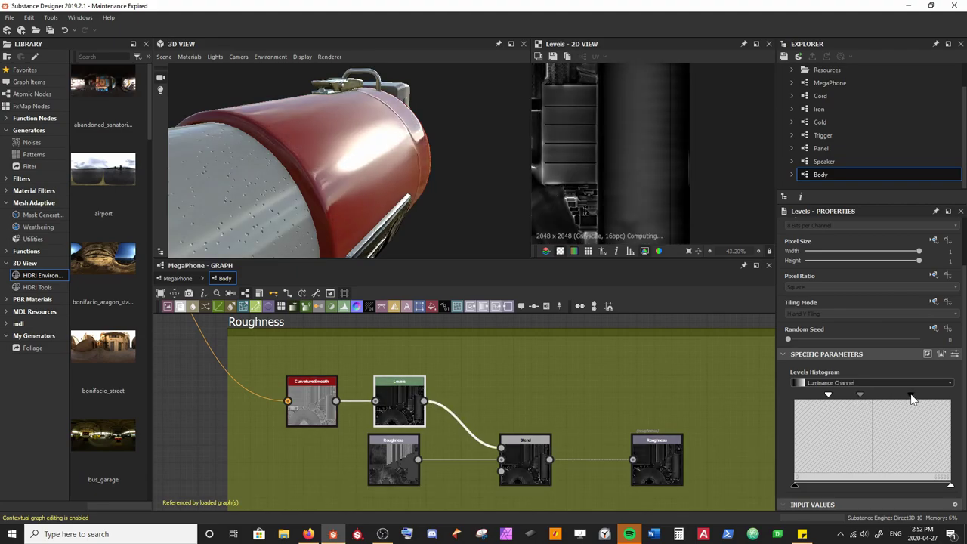
drag(828, 395, 821, 400)
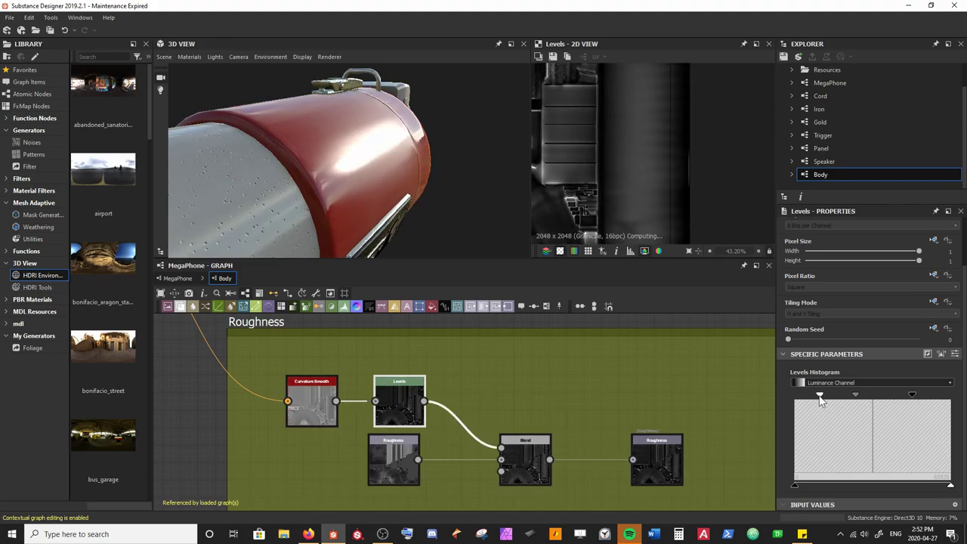
Narrow the output range of the roughness Levels by slightly raising the output black and lowering the output white
drag(792, 484, 805, 487)
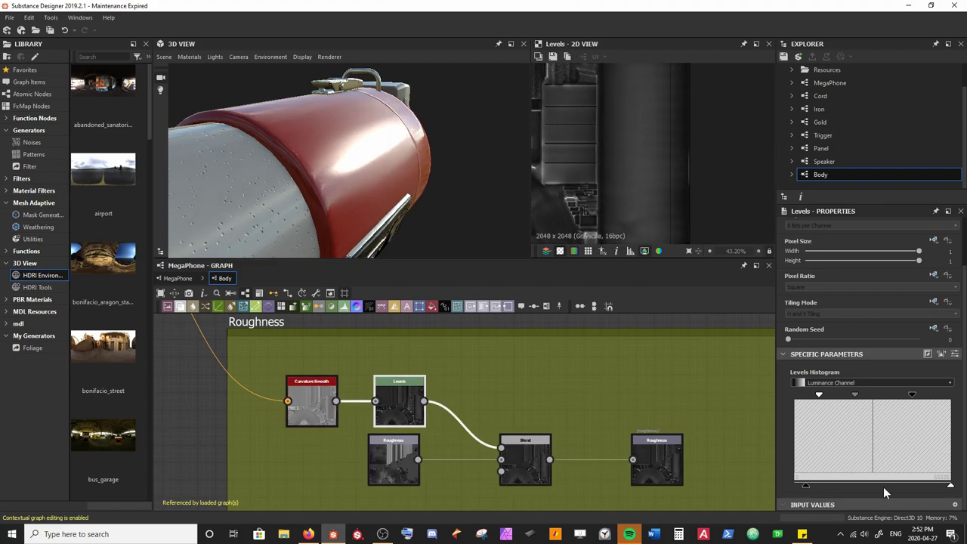
drag(950, 485, 947, 487)
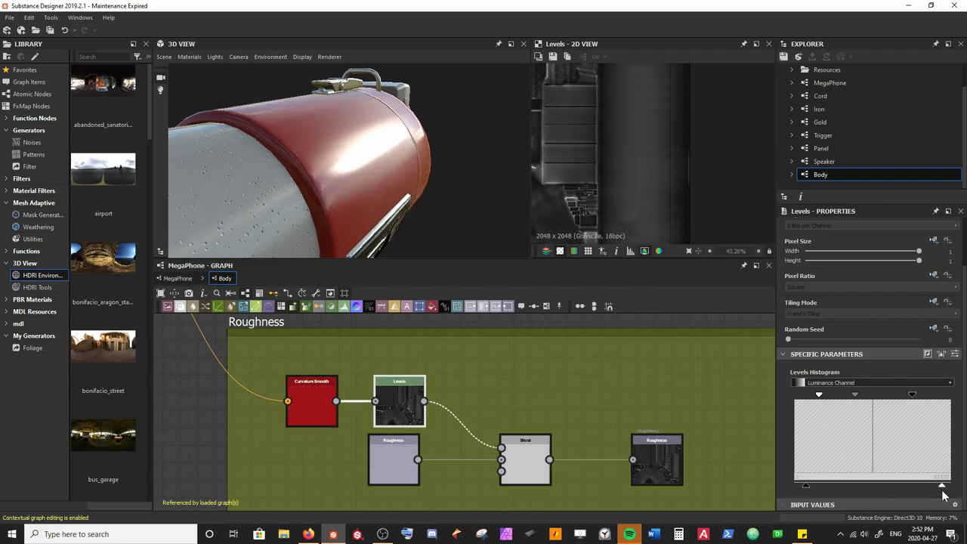
drag(398, 161, 389, 187)
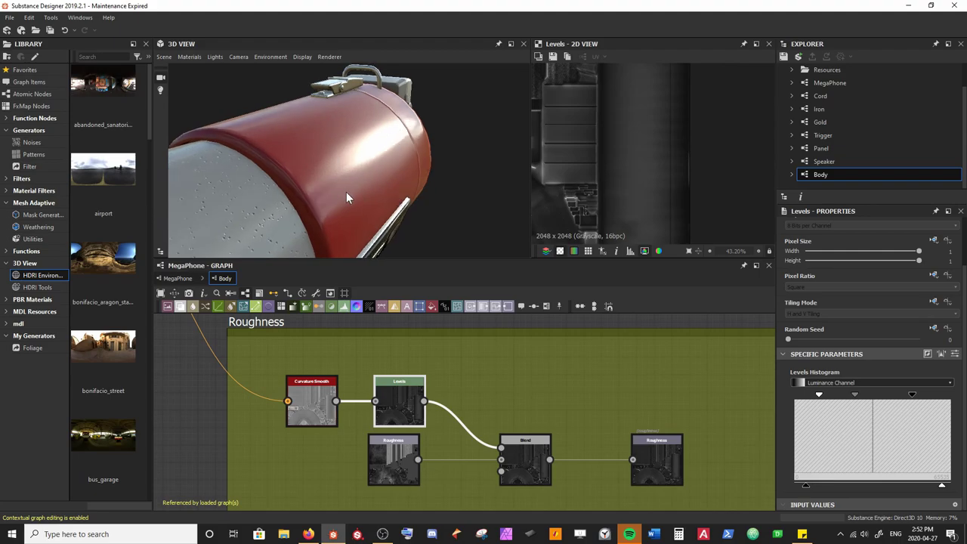
click(530, 378)
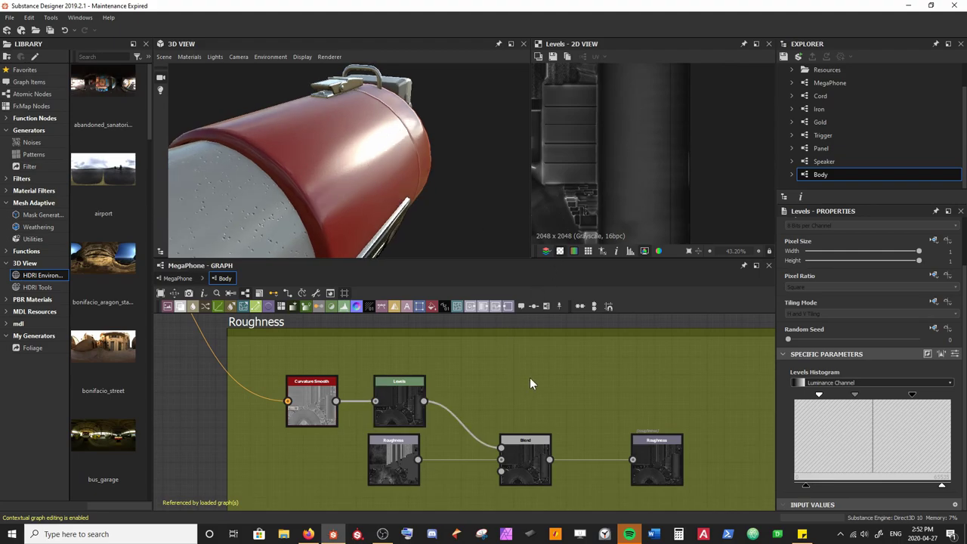
Spread out the Roughness frame's nodes, leaving a wide gap between the Blend node and the Roughness output
scroll(591, 411, down, 2)
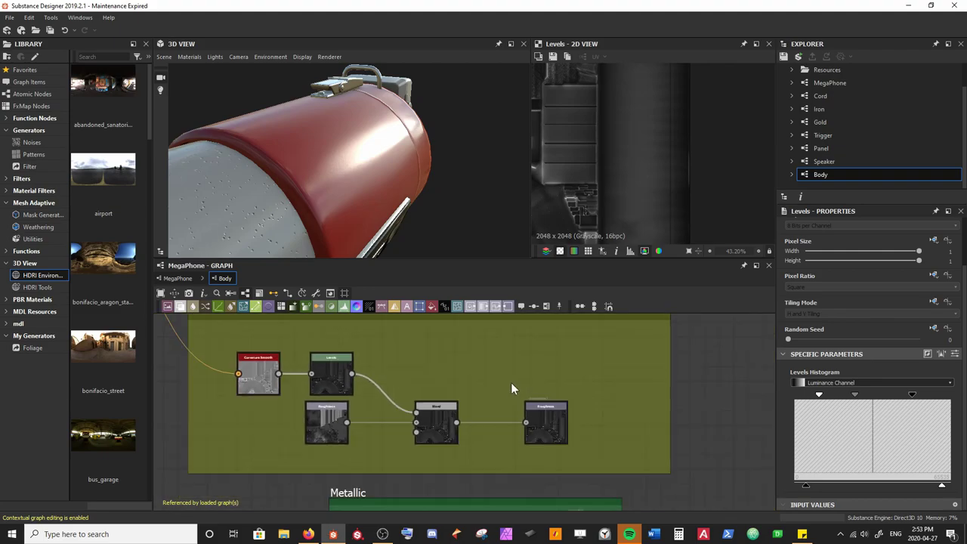
drag(544, 419, 624, 430)
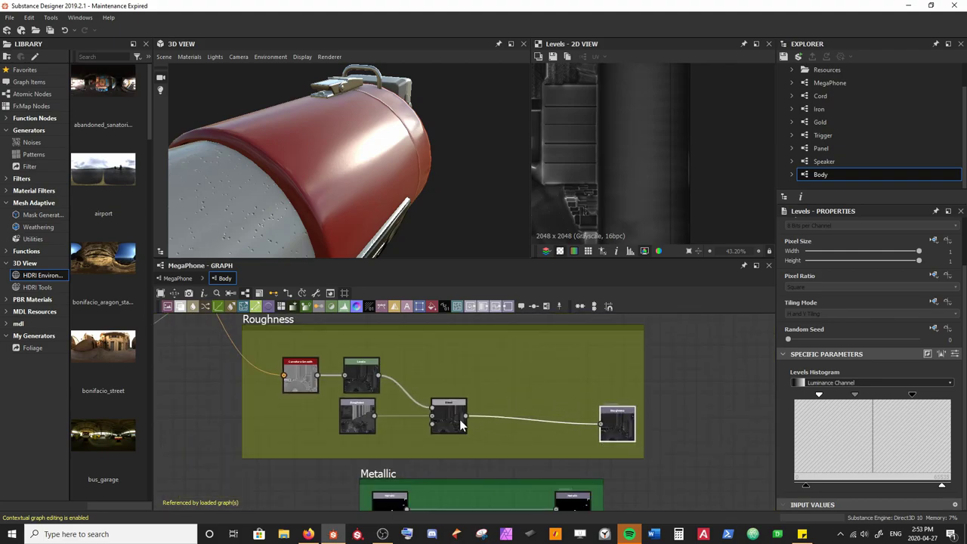
drag(302, 392, 278, 382)
drag(356, 371, 320, 360)
drag(352, 422, 272, 416)
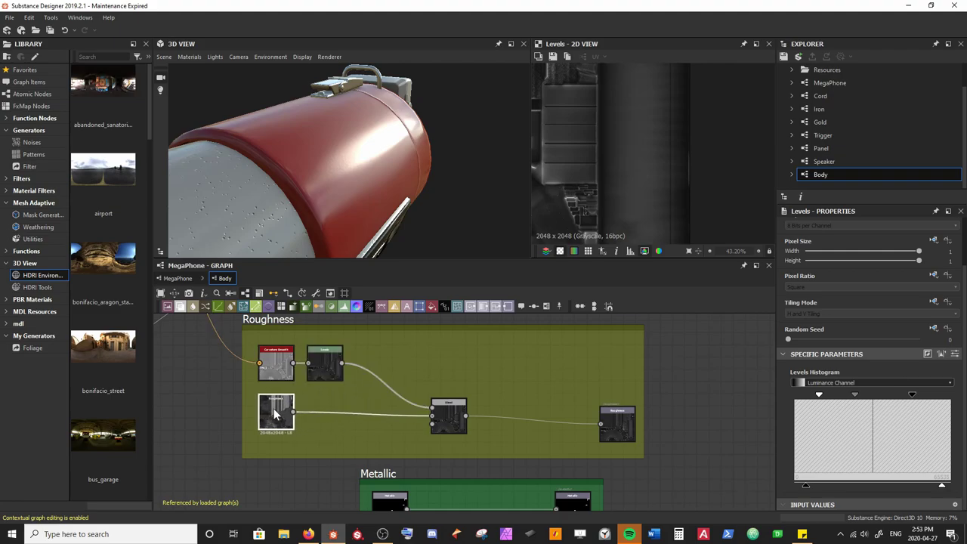
drag(454, 422, 380, 415)
middle_drag(433, 380, 442, 409)
scroll(442, 408, up, 2)
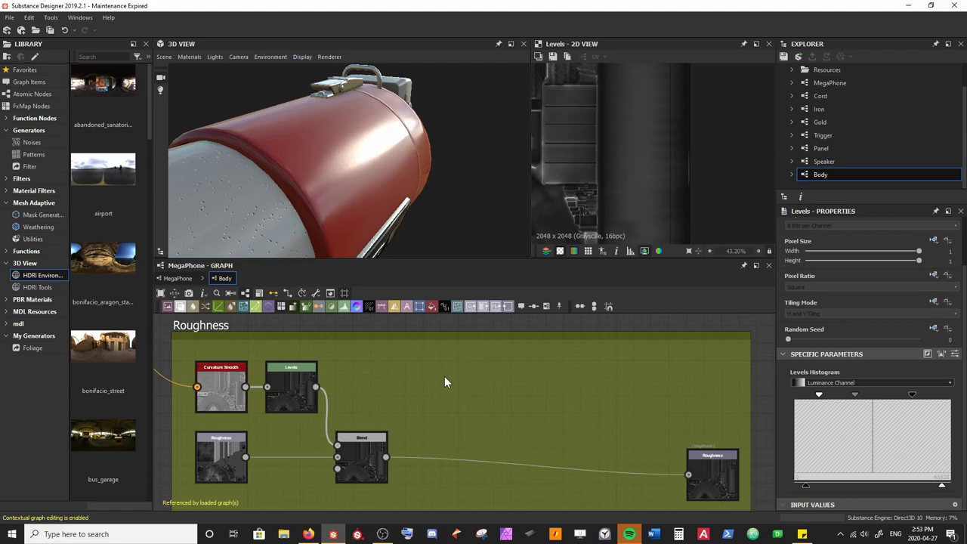
Add a Directional Noise 3 node beside the Levels node in the Roughness frame and inspect its pattern
middle_drag(444, 381, 369, 389)
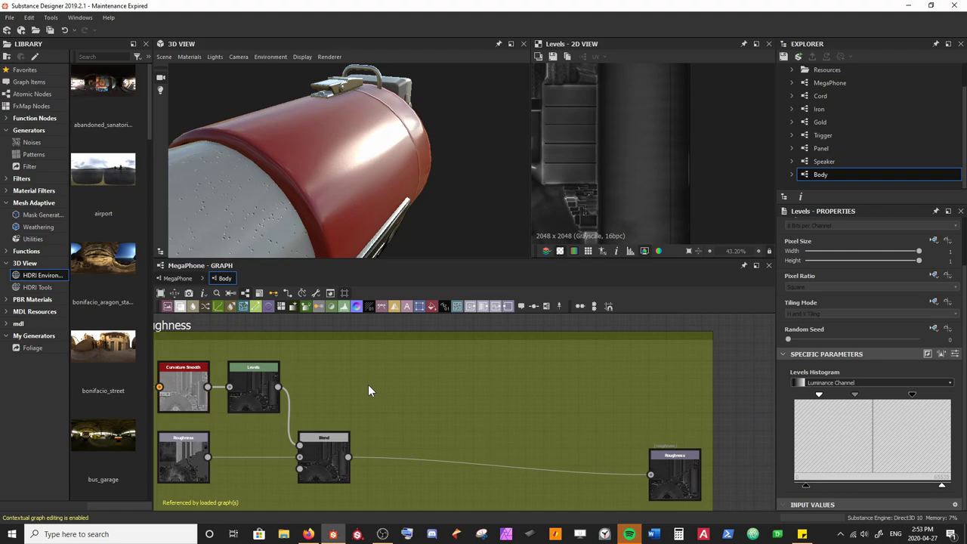
key(space)
text(direction)
key(Down)
key(Down)
key(Down)
key(Down)
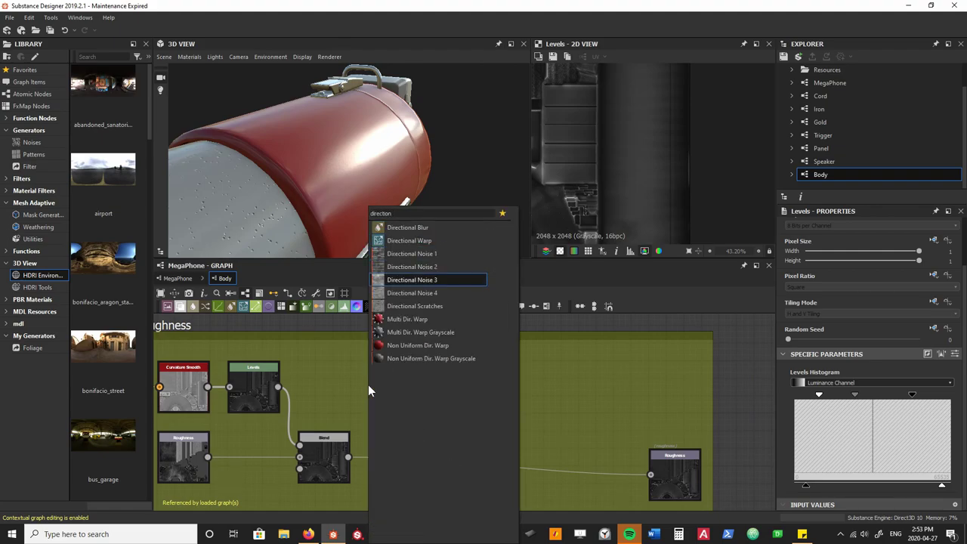
key(Return)
drag(368, 385, 304, 391)
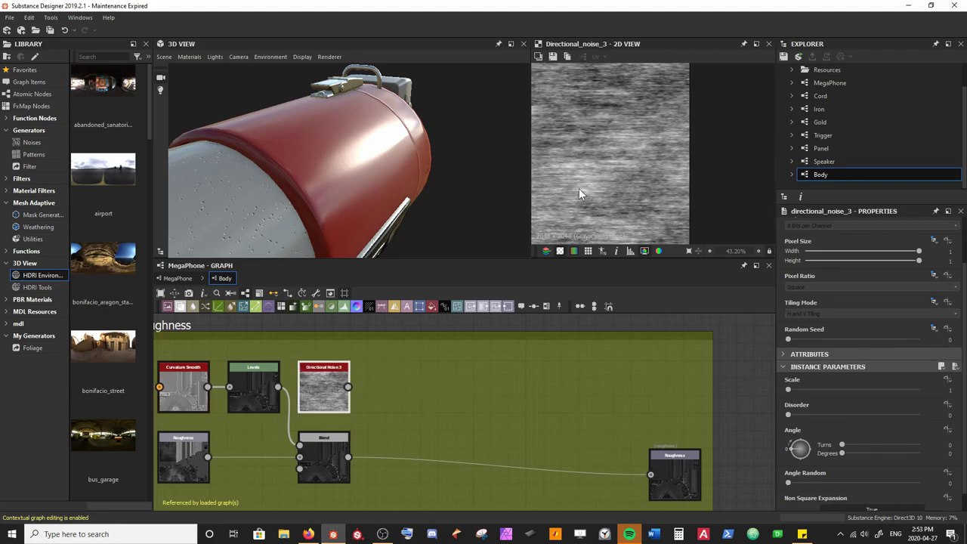
scroll(578, 194, up, 4)
middle_drag(649, 217, 631, 160)
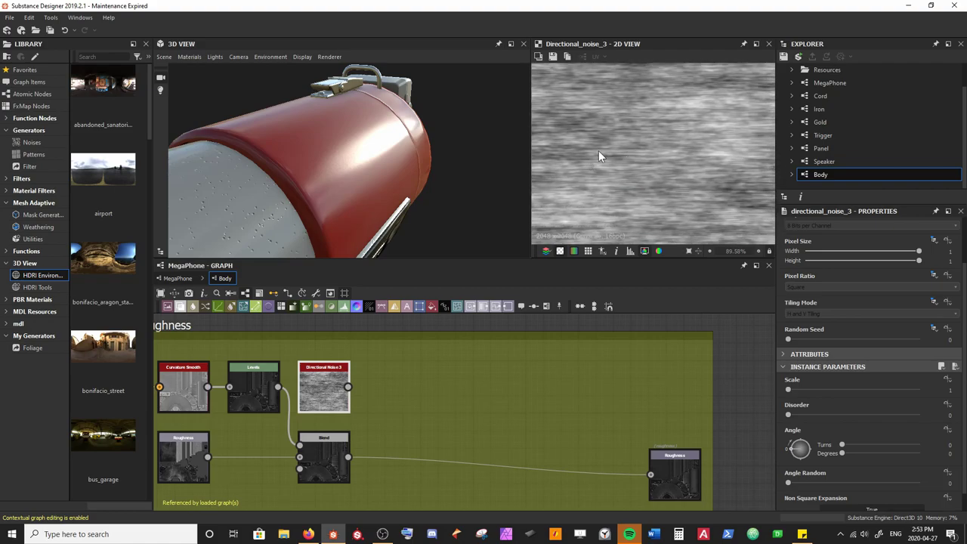
scroll(600, 149, down, 1)
Insert a second Blend node before the Roughness output and connect Directional Noise 3 as its foreground
click(450, 463)
key(space)
text(blend)
key(Return)
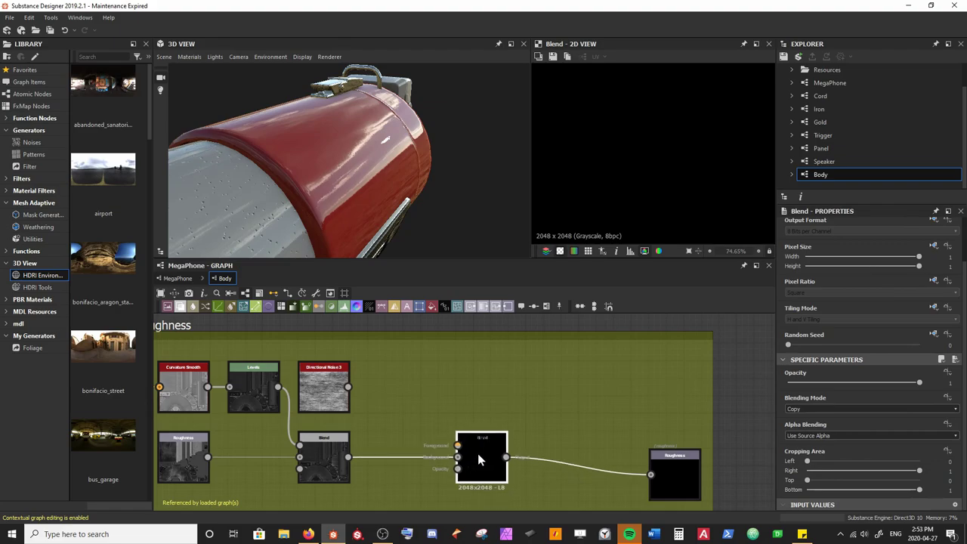
drag(347, 387, 458, 445)
drag(468, 229, 334, 169)
drag(293, 184, 330, 177)
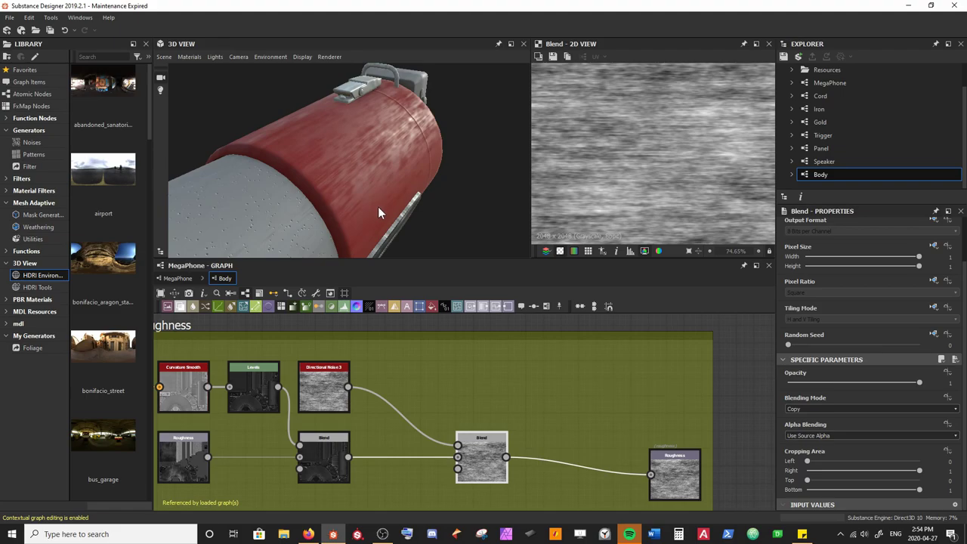
Set the Directional Noise 3 angle to 90 degrees and check the streaks on the megaphone body
click(325, 385)
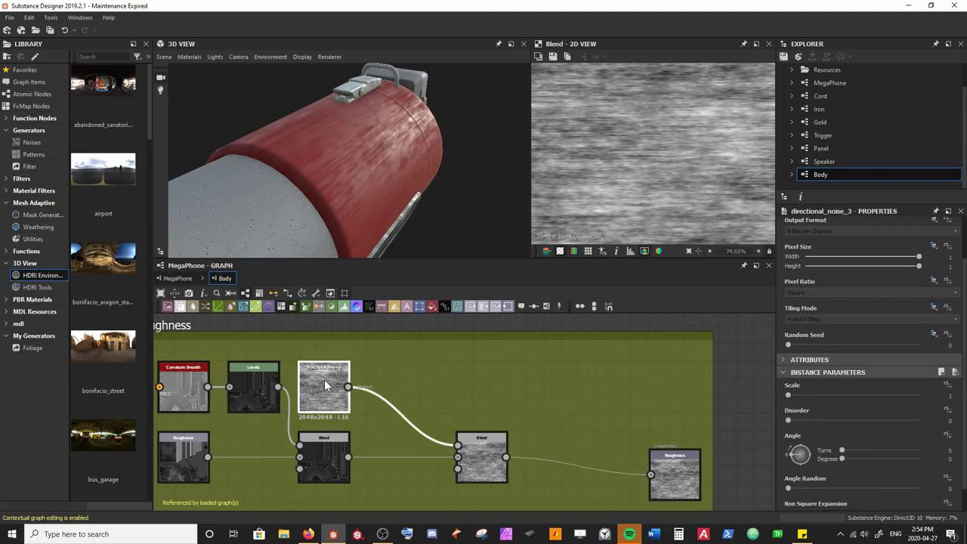
click(843, 459)
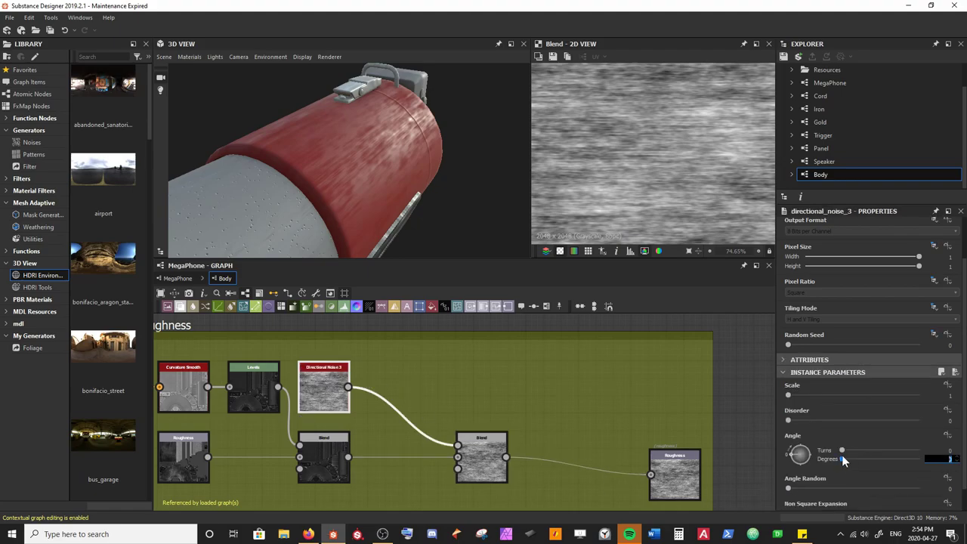
key(Return)
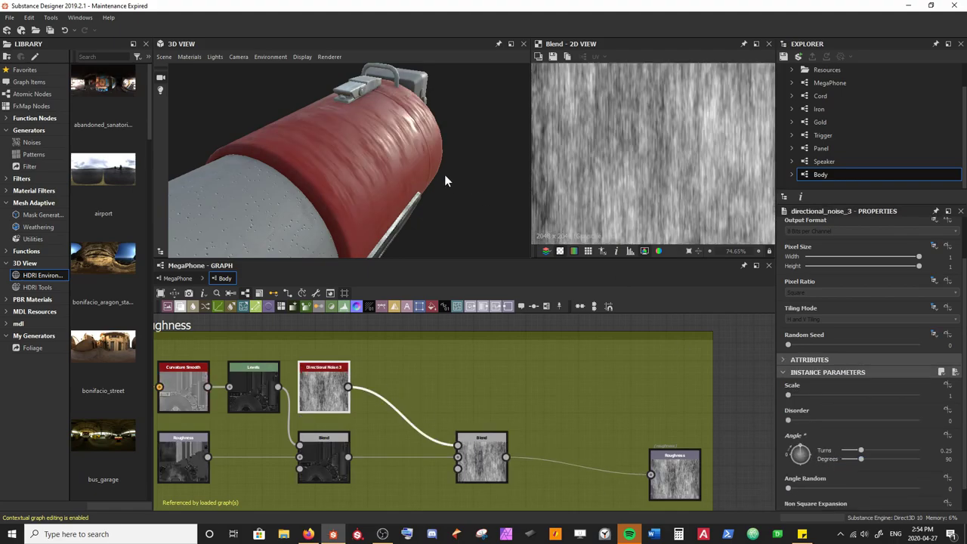
mouse_move(413, 162)
mouse_down()
mouse_move(399, 181)
mouse_move(437, 182)
mouse_move(399, 198)
mouse_move(426, 188)
mouse_move(416, 191)
mouse_up()
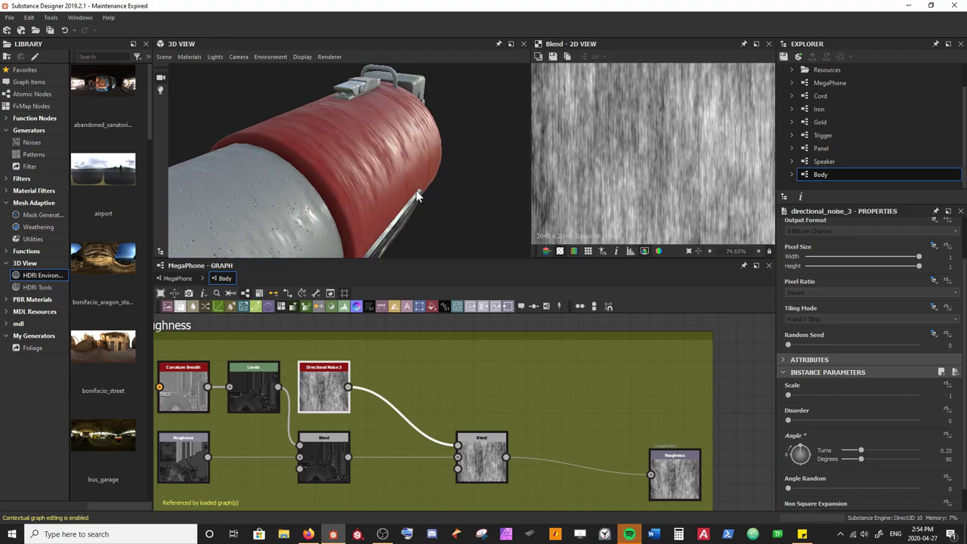
Set the second Blend node's blending mode to Soft Light and check the streaks on the megaphone body
click(485, 427)
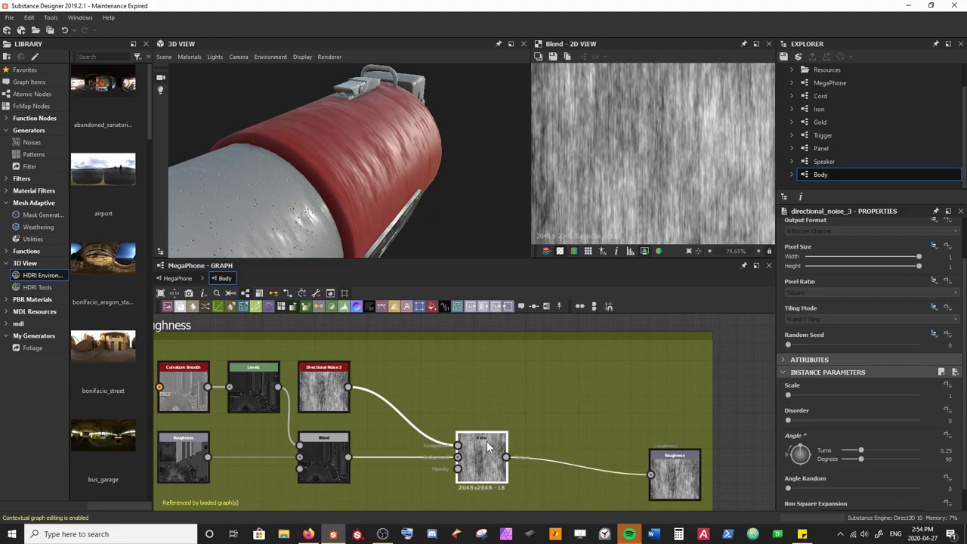
scroll(654, 145, down, 4)
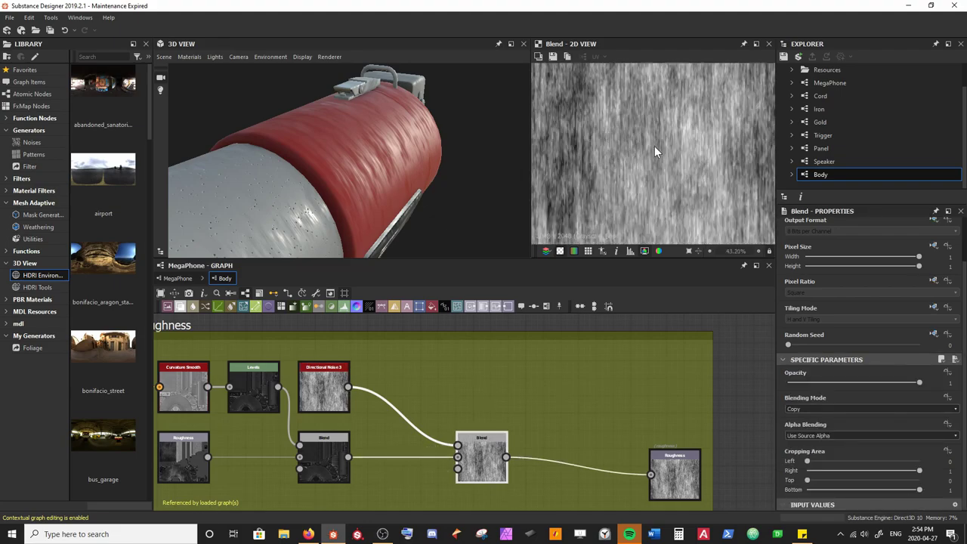
click(820, 407)
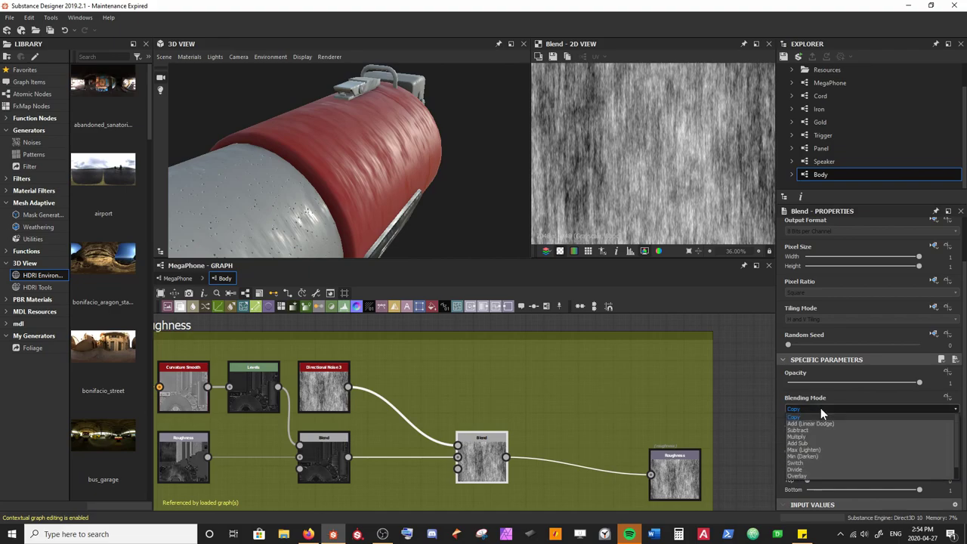
click(823, 476)
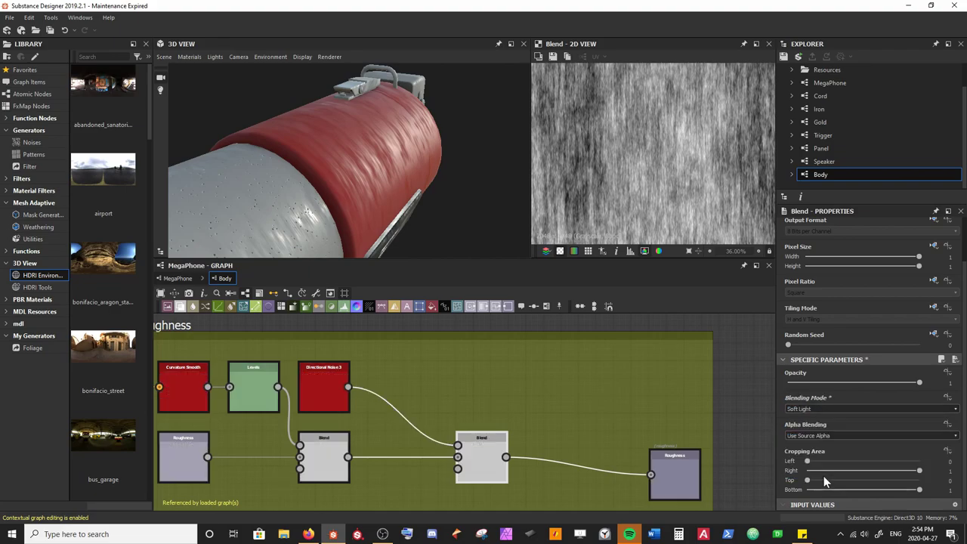
drag(408, 151, 444, 183)
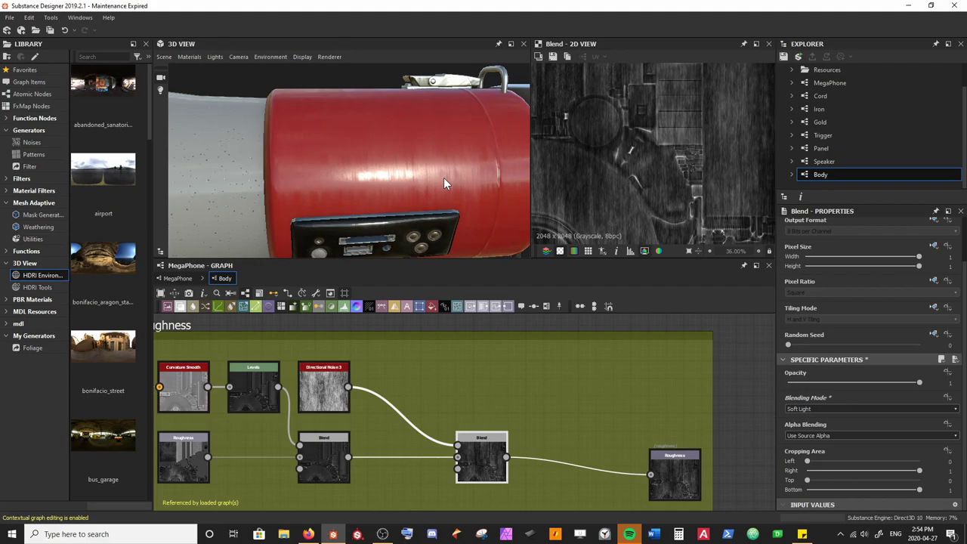
Insert a Warp node between Directional Noise 3 and the second Blend, aligning it with the noise and spacing the Blend away
click(436, 372)
key(space)
text(warp)
key(Return)
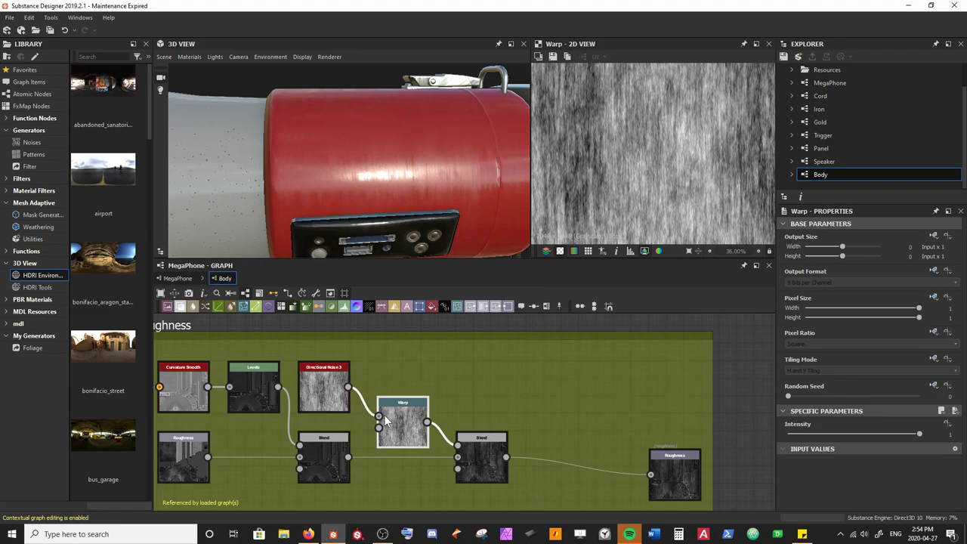
drag(400, 422, 405, 390)
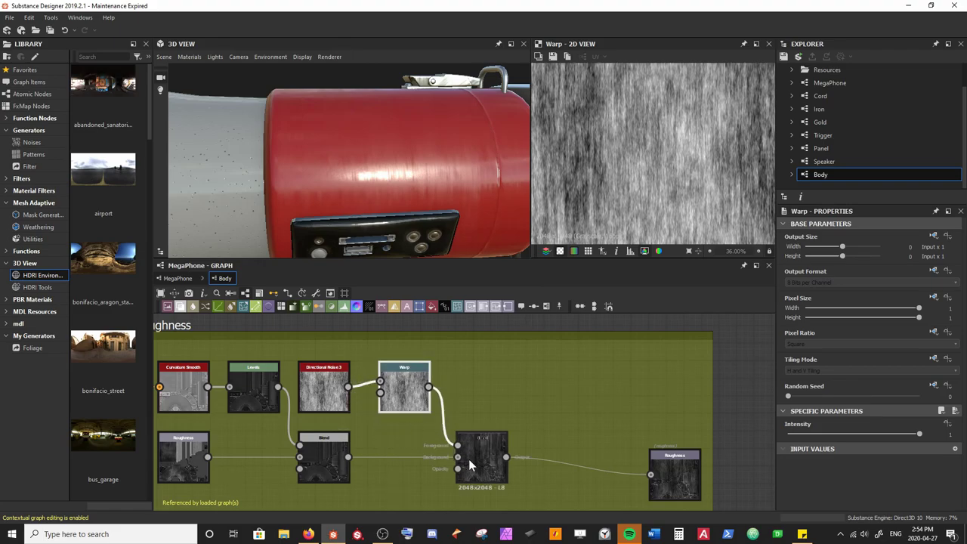
drag(484, 463, 518, 465)
Add a Gaussian Noise node below the Warp node and connect it to the Warp's gradient input
middle_drag(396, 455, 414, 448)
key(space)
text(gaus)
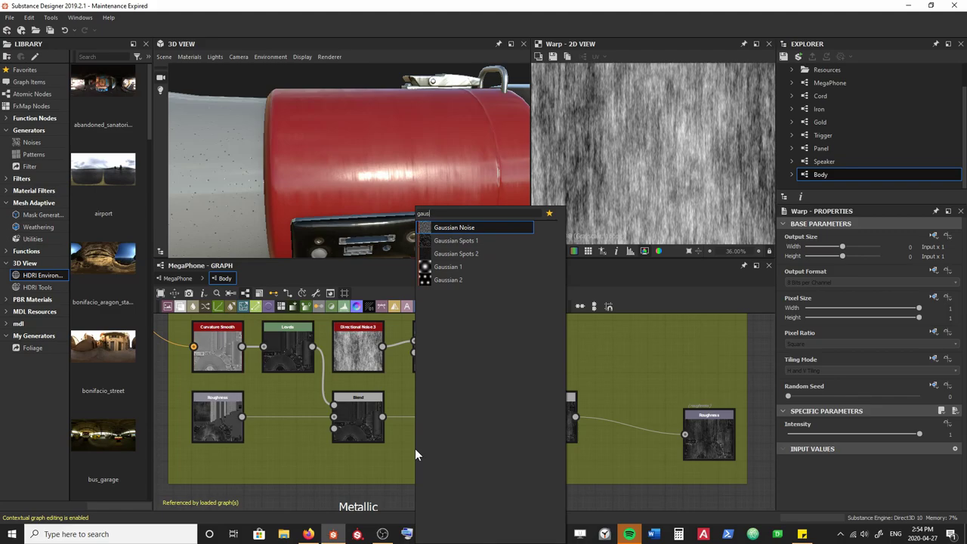
key(Down)
key(Up)
key(Return)
middle_drag(434, 443, 396, 444)
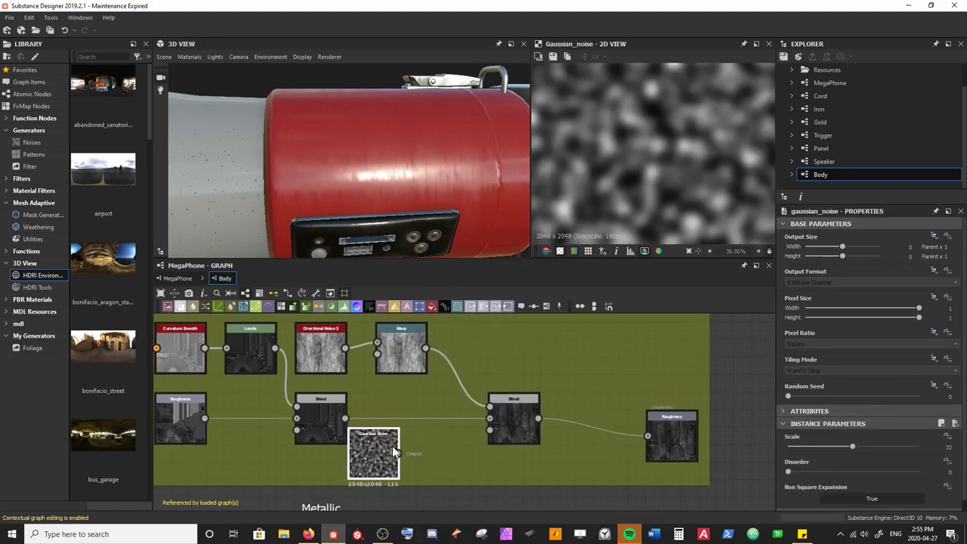
drag(414, 453, 437, 357)
middle_drag(488, 347, 484, 355)
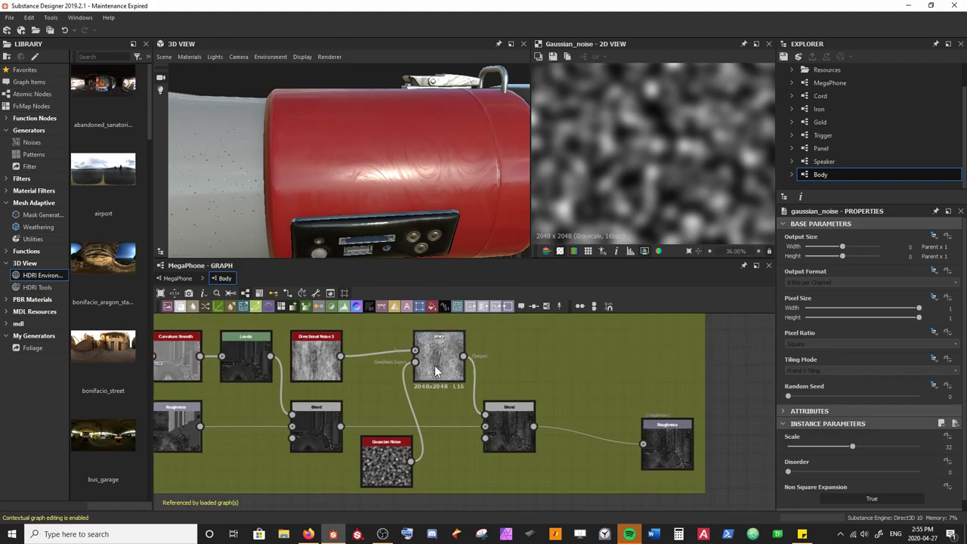
Set the Warp node's intensity to 0.04 and check the distortion on the body
double_click(442, 369)
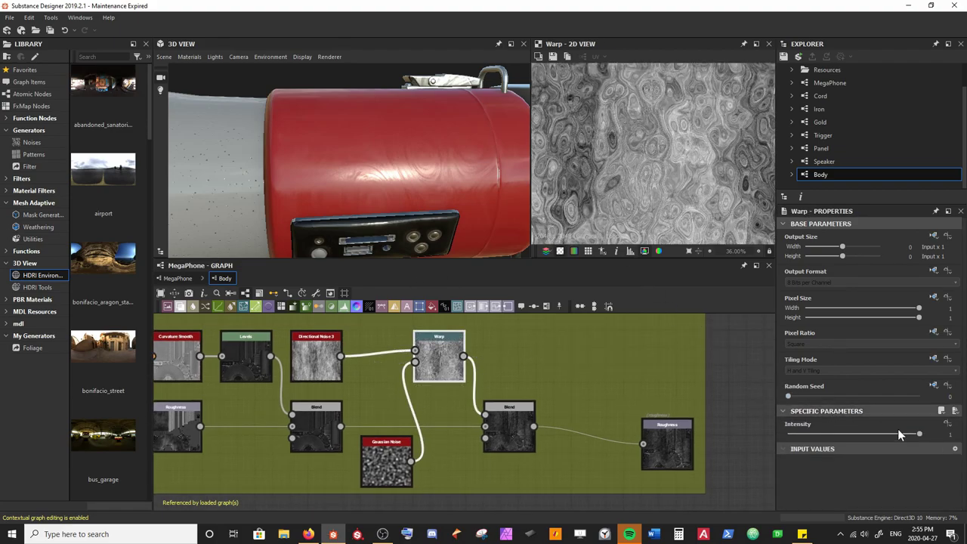
drag(911, 433, 792, 445)
drag(380, 134, 398, 197)
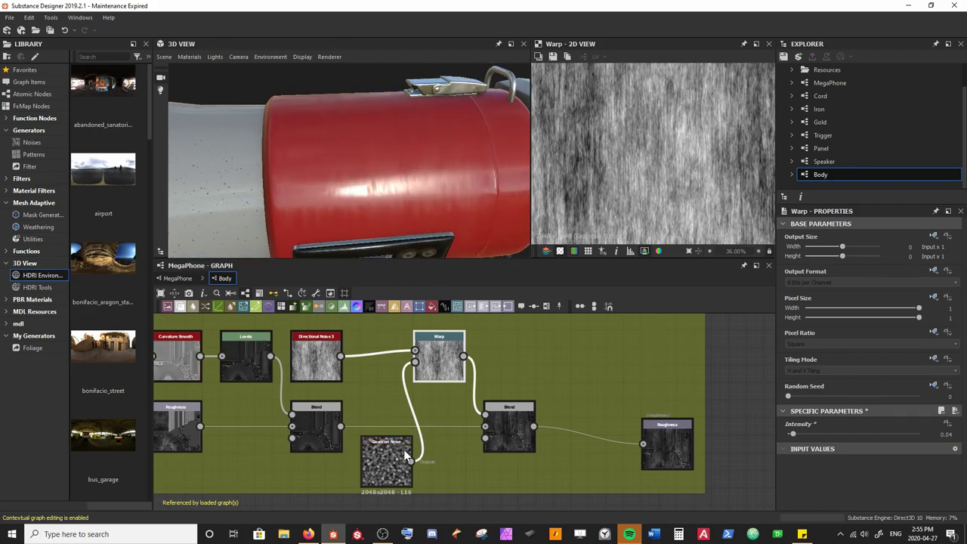
Try a Gaussian Noise scale of 64, settle on 31, and inspect the resulting second Blend
click(406, 453)
drag(854, 453, 950, 459)
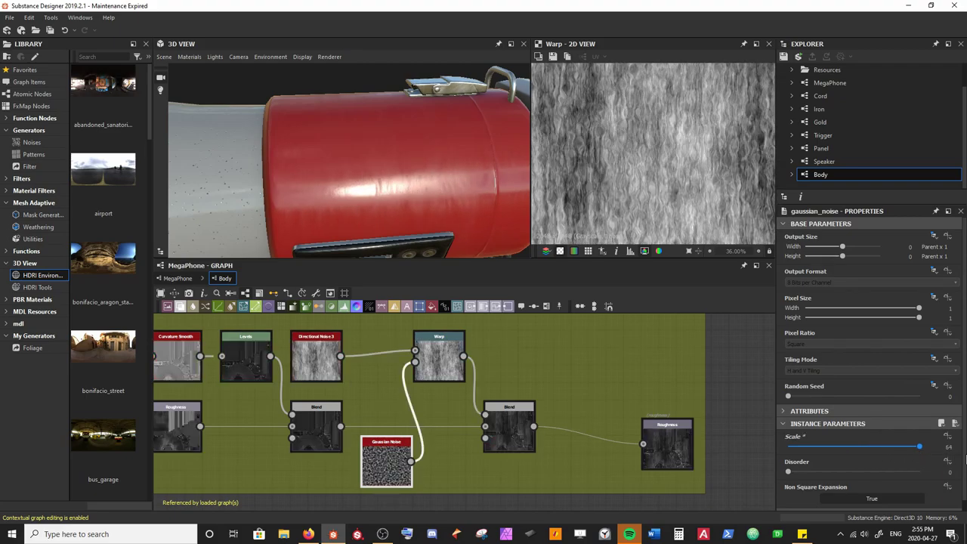
drag(789, 463, 850, 449)
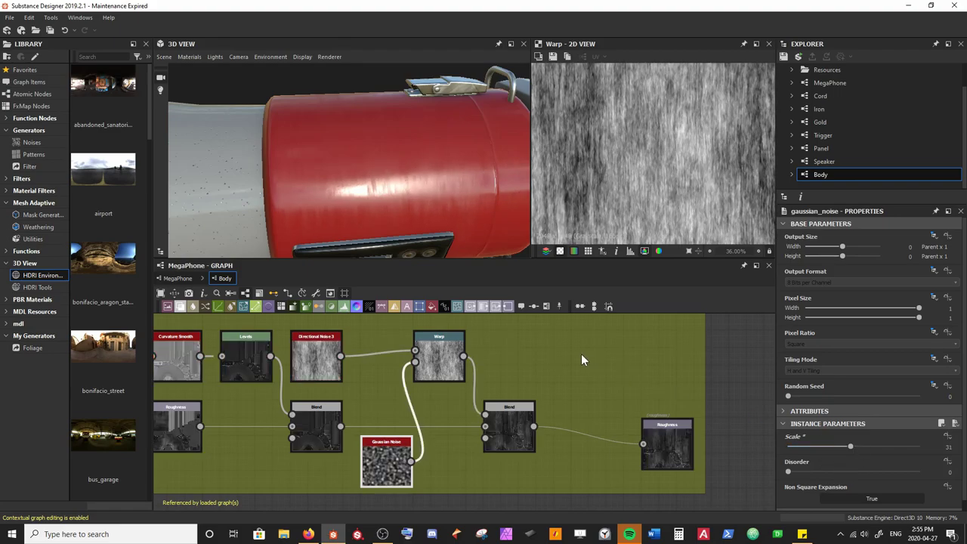
double_click(513, 436)
drag(408, 182, 450, 167)
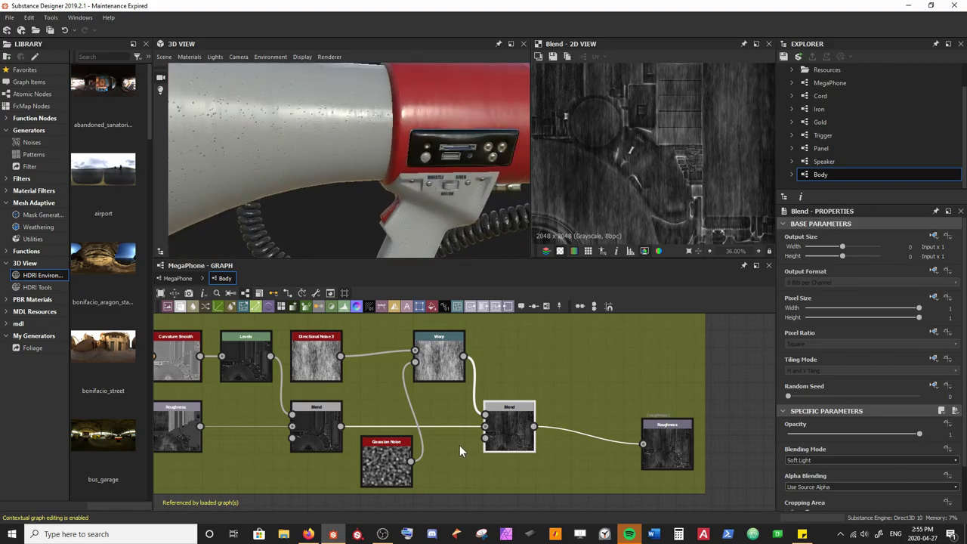
Connect the ID frame's mask to the opacity inputs of both Roughness Blend nodes and check the body
scroll(461, 451, down, 3)
middle_drag(361, 394, 465, 390)
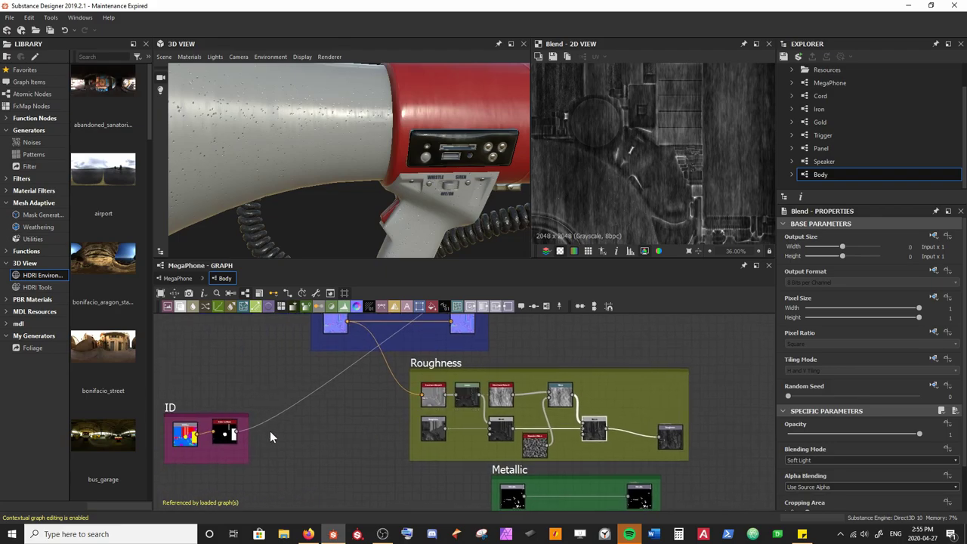
scroll(397, 425, up, 5)
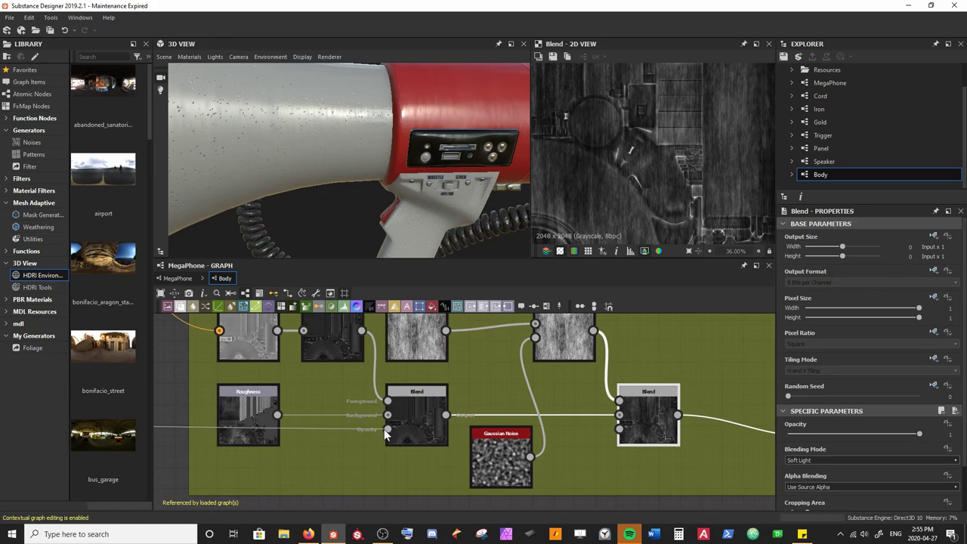
click(385, 431)
click(622, 431)
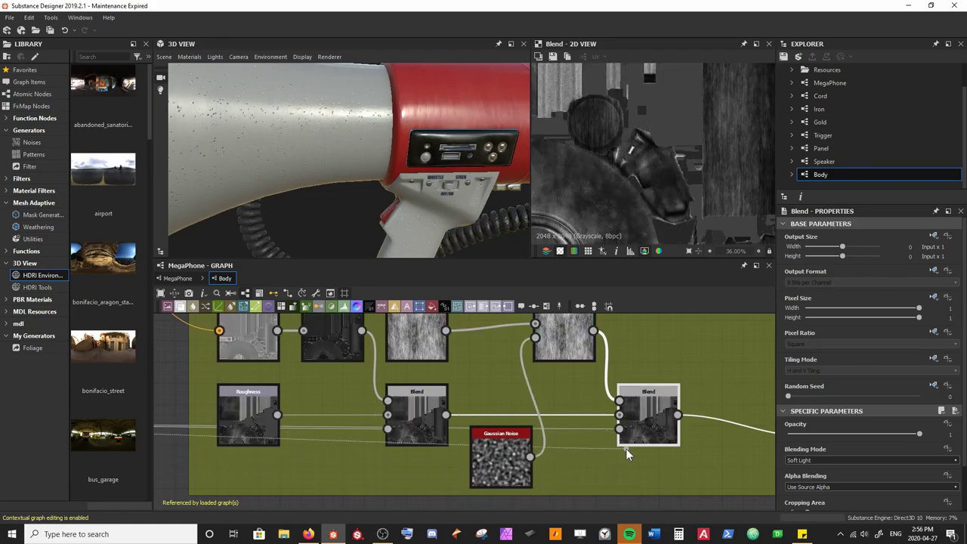
click(587, 401)
middle_drag(628, 397, 450, 397)
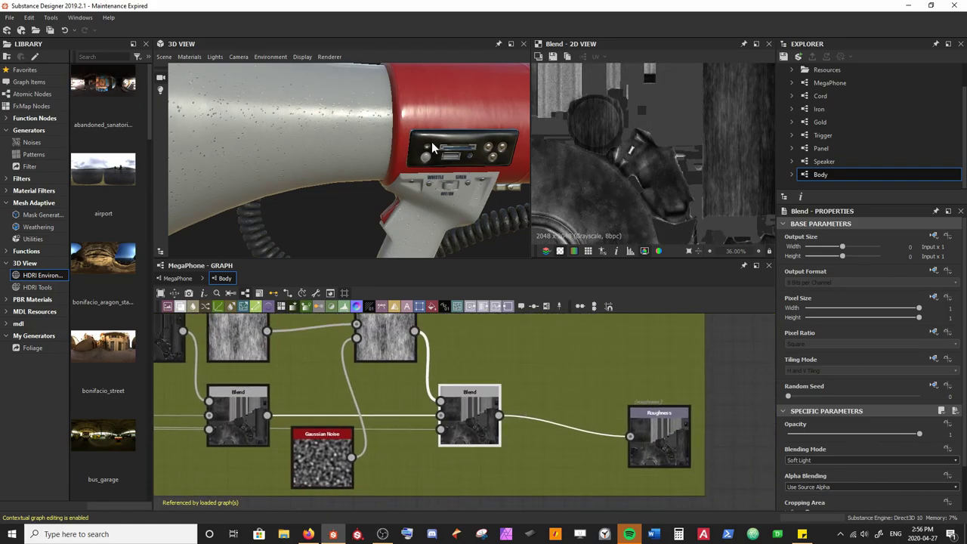
drag(400, 113, 514, 360)
click(569, 352)
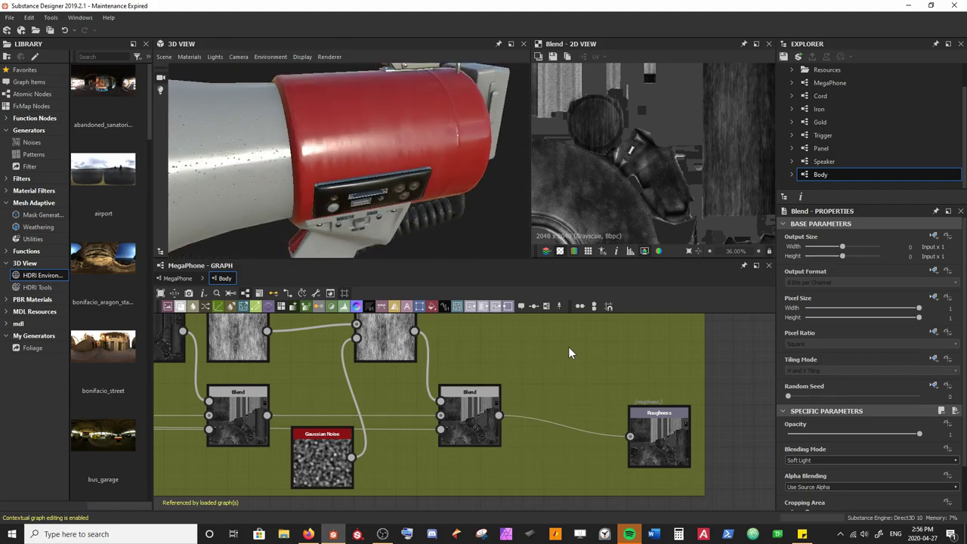
Widen the Roughness frame and move the Roughness output node toward its far edge
scroll(478, 364, down, 4)
drag(539, 346, 667, 346)
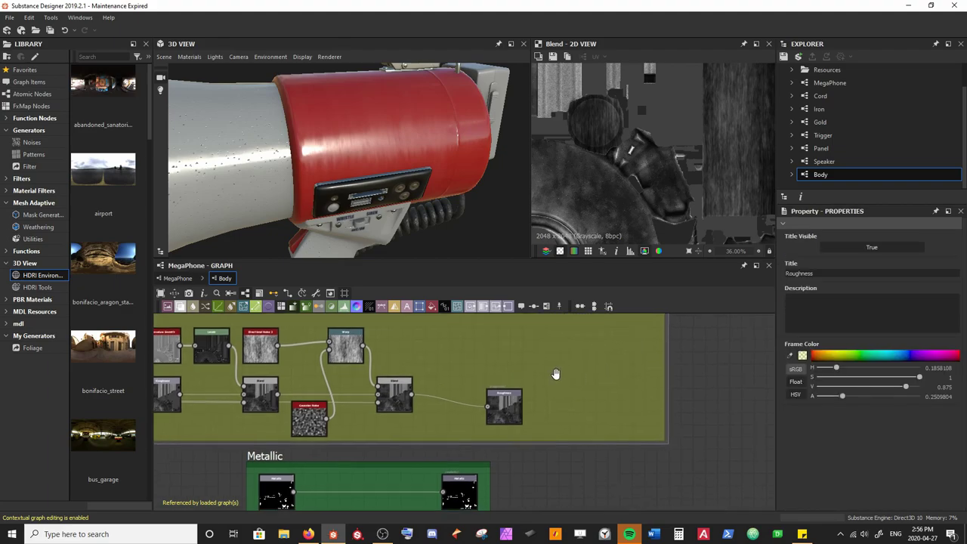
middle_drag(556, 370, 487, 414)
drag(456, 439, 581, 426)
click(673, 368)
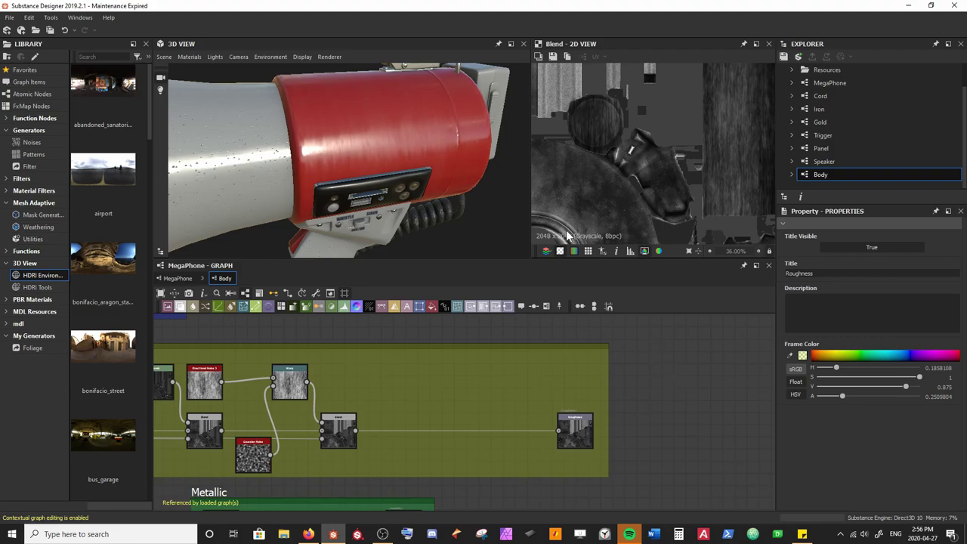
Examine the roughness and reflections on the red megaphone body from several angles
scroll(340, 158, up, 2)
drag(339, 157, 386, 89)
drag(300, 105, 260, 106)
drag(299, 161, 332, 116)
drag(318, 195, 386, 145)
drag(370, 114, 351, 122)
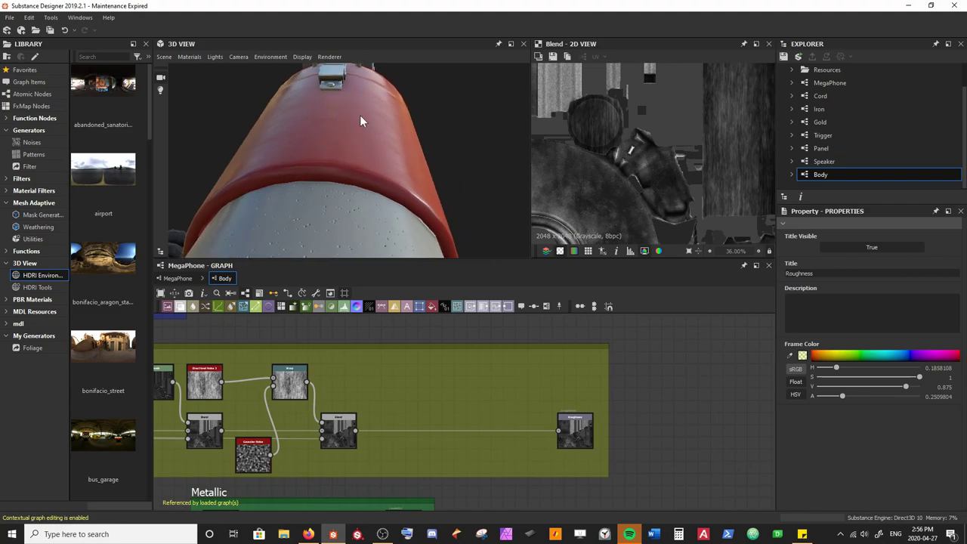
drag(422, 169, 392, 136)
drag(393, 171, 383, 144)
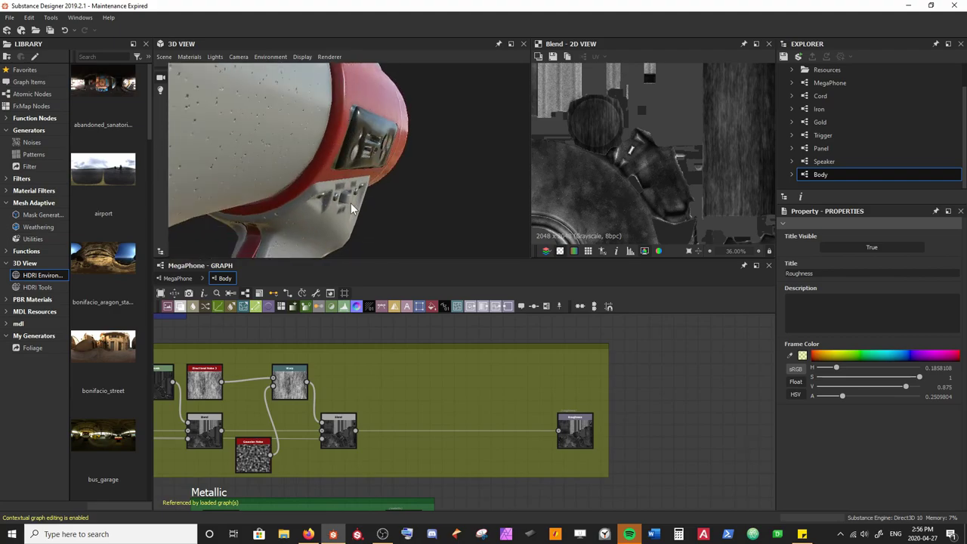
drag(408, 186, 393, 160)
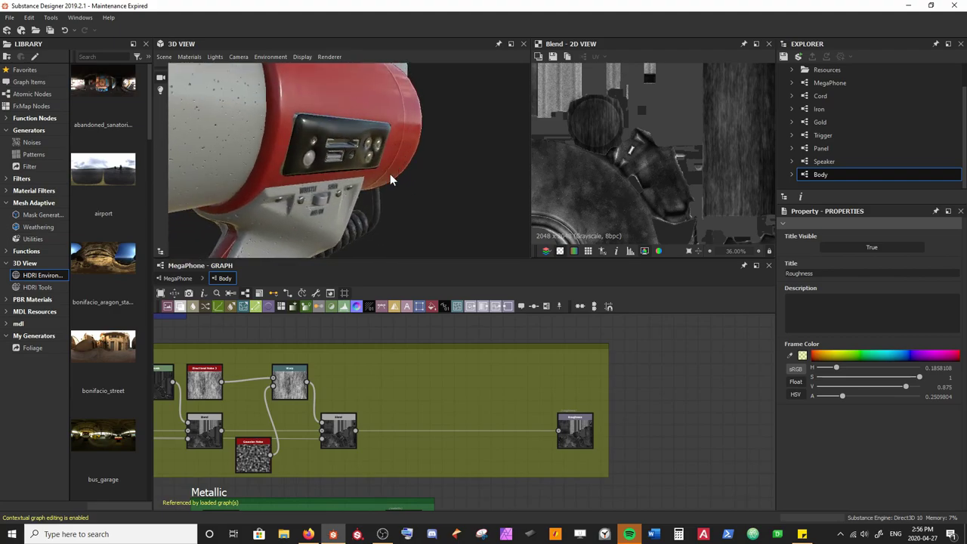
drag(399, 126, 428, 145)
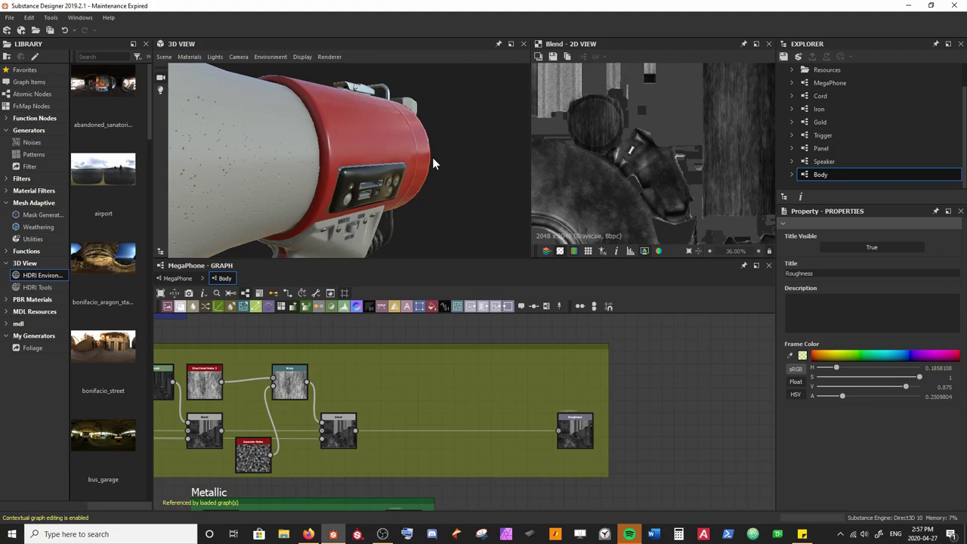
Add a Dirt 3 node above the second Blend in the Roughness frame
key(space)
text(dirt)
key(Down)
key(Down)
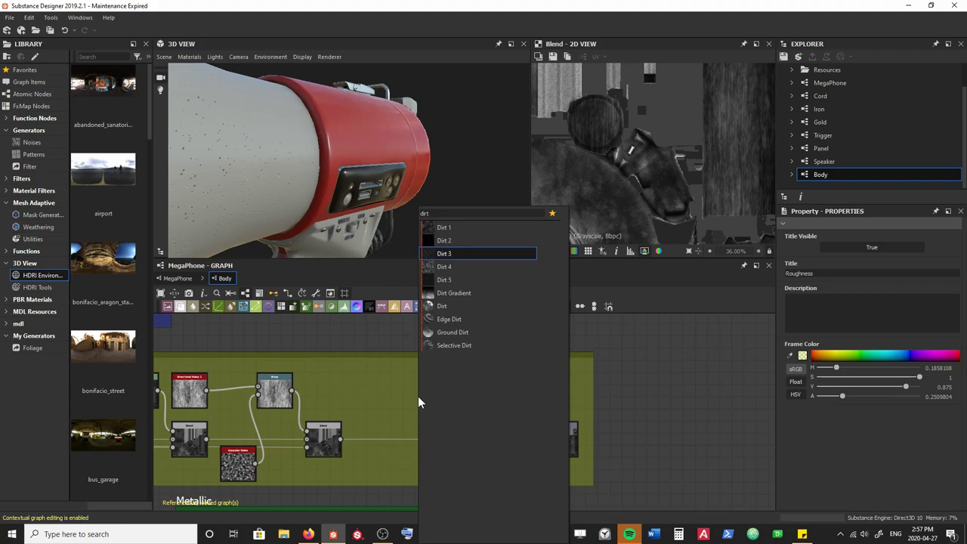
key(Return)
drag(418, 395, 332, 396)
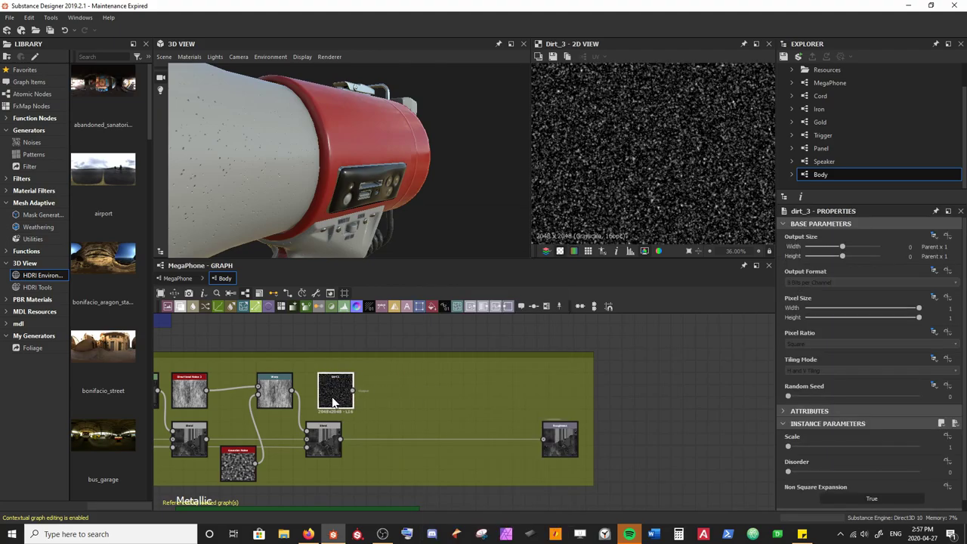
Set the second Blend node's opacity to 0.75 and check the softened streaks on the body
click(333, 449)
double_click(333, 453)
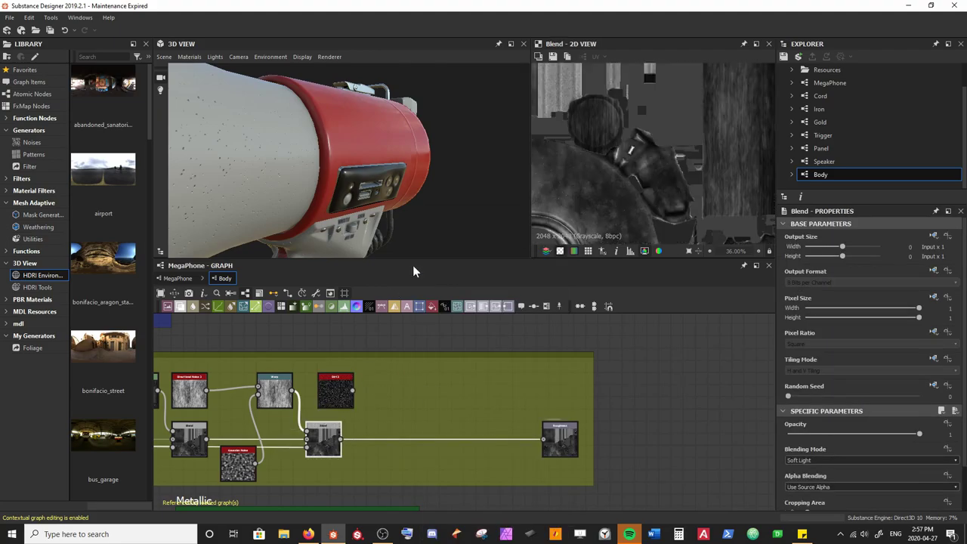
drag(396, 124, 323, 178)
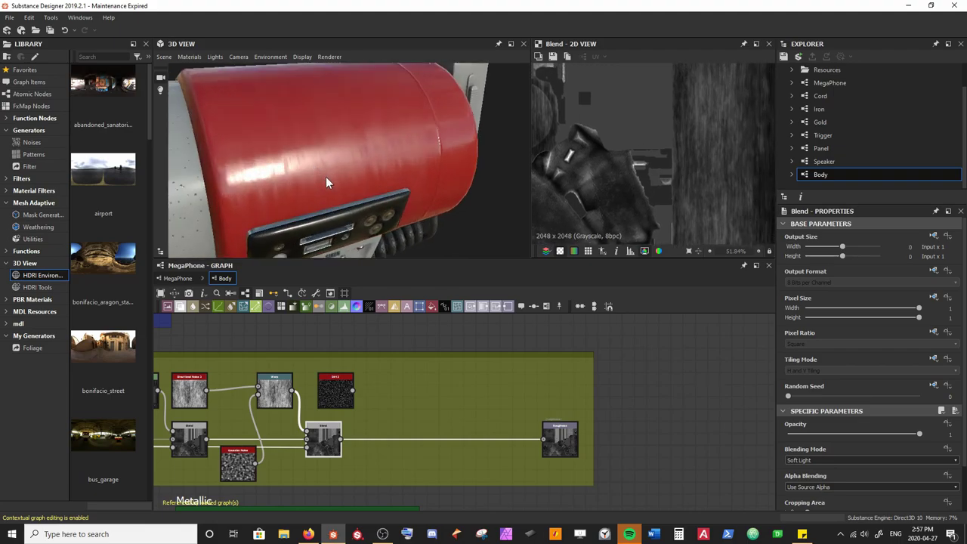
click(913, 432)
text(.75)
key(Return)
click(650, 361)
drag(469, 181, 435, 179)
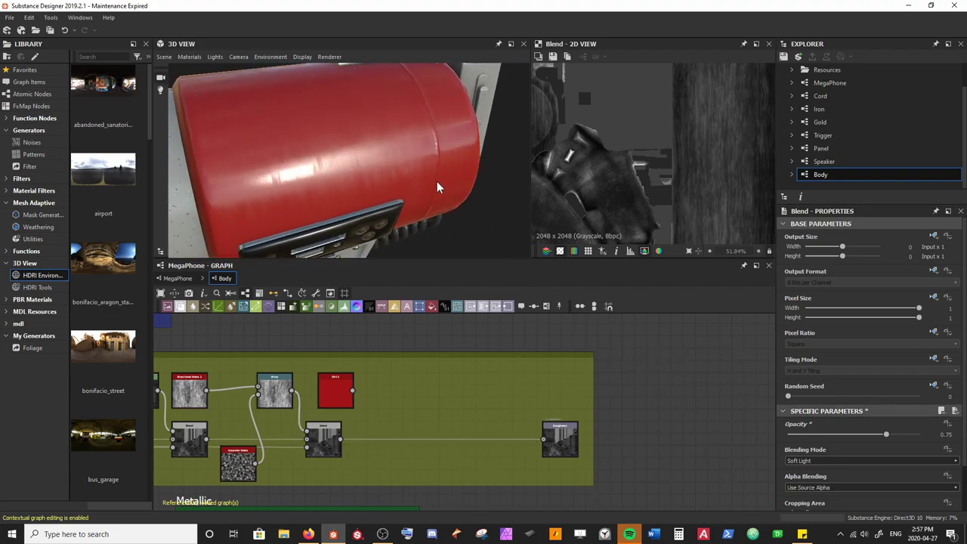
Inspect the Dirt 3 pattern up close and align its node directly above the second Blend
scroll(381, 383, down, 2)
double_click(350, 393)
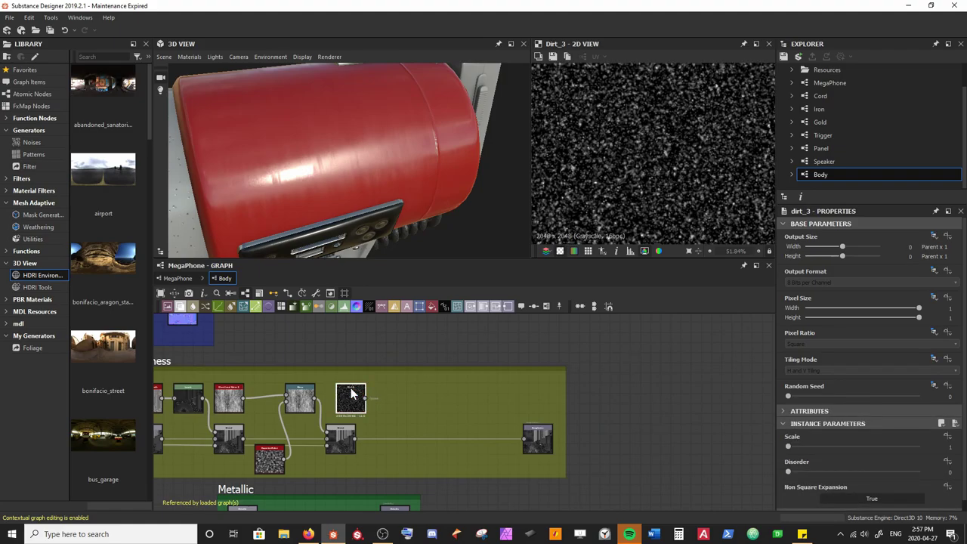
scroll(604, 155, up, 2)
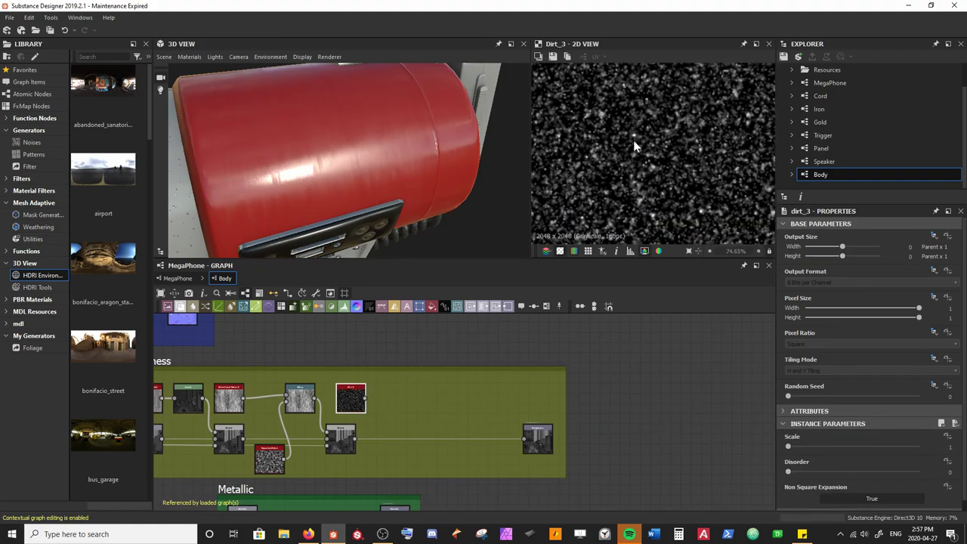
drag(355, 407, 344, 408)
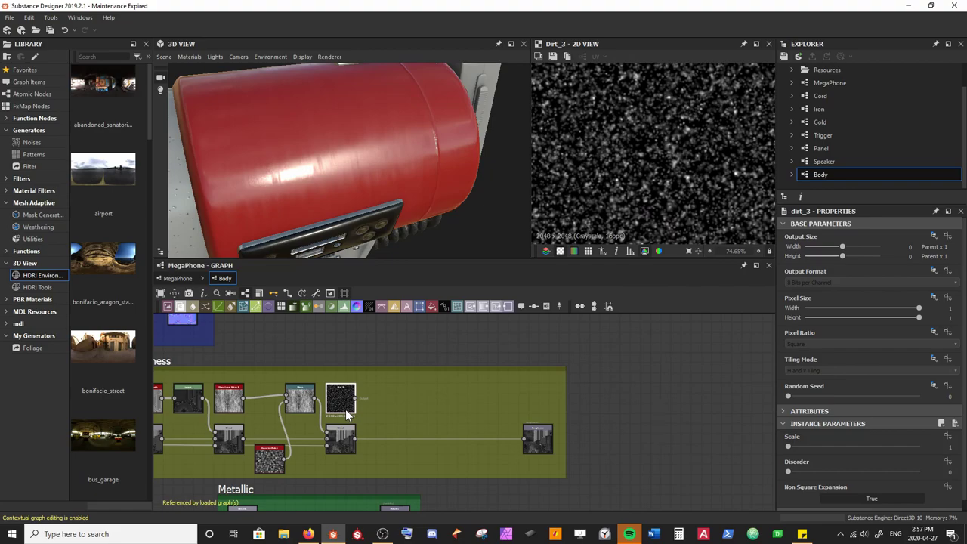
Insert a third Blend node after the second one and place it just before the Roughness output
click(345, 440)
key(space)
key(Down)
key(Return)
drag(398, 450, 483, 452)
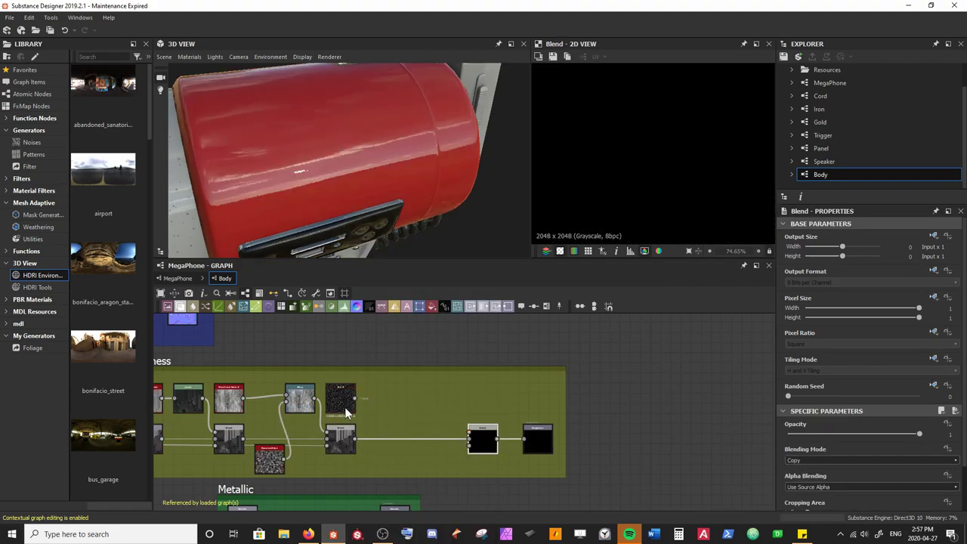
Feed Dirt 3 into the third Blend's foreground input and set the blending mode to Max (Lighten)
drag(356, 398, 469, 432)
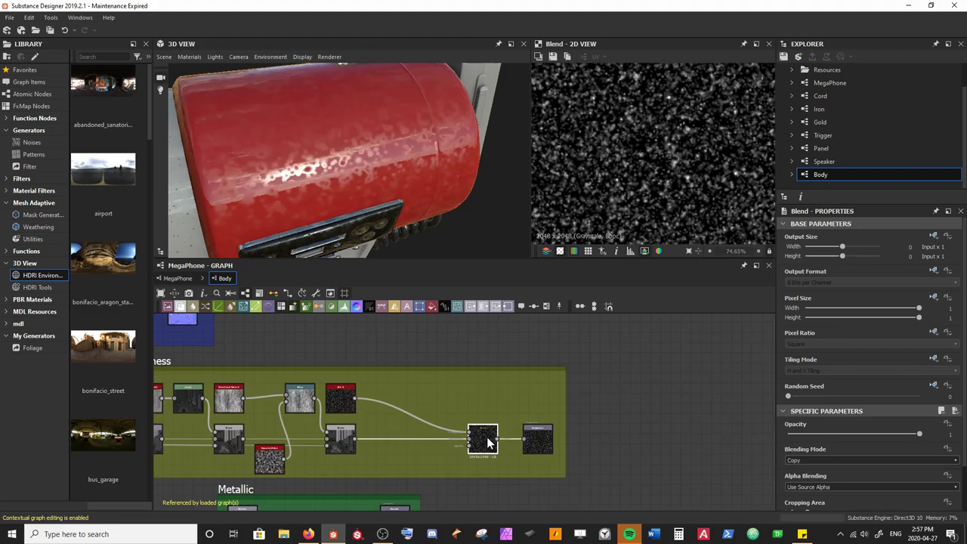
click(849, 459)
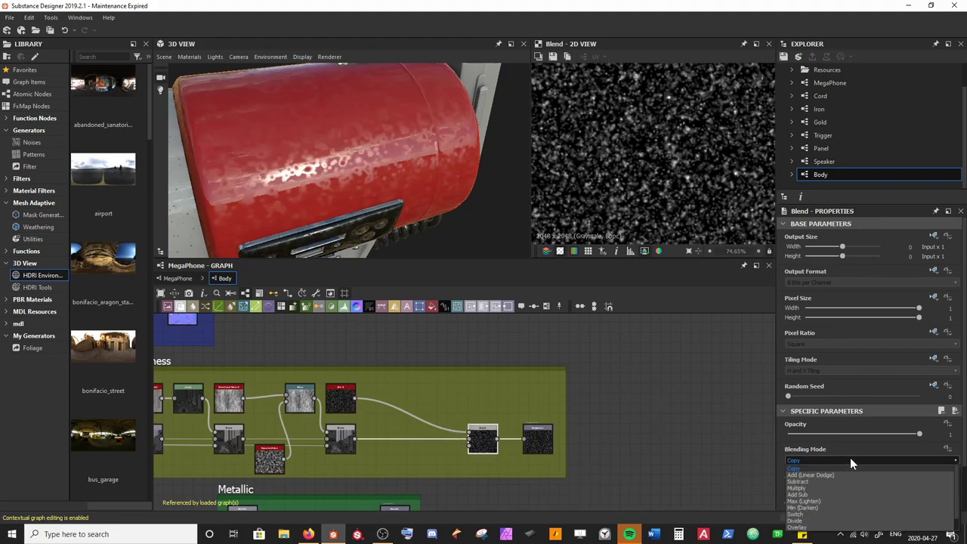
click(855, 501)
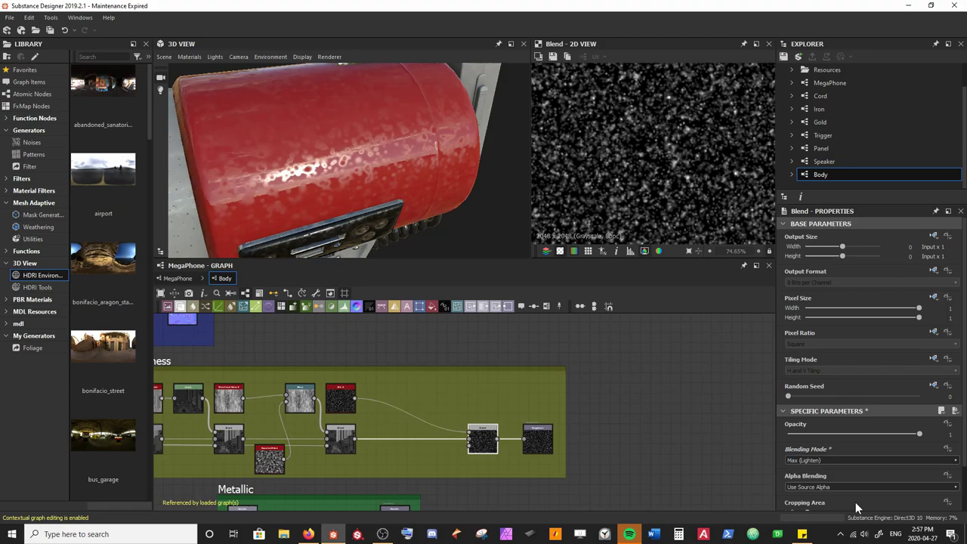
scroll(698, 166, down, 4)
middle_drag(703, 127, 628, 207)
scroll(628, 207, up, 2)
Set the third Blend node's opacity to 0.5
click(914, 434)
text(.)
text(0.5)
key(Return)
Set the Dirt 3 node's scale to 3 and check the finer specks on the red body
click(342, 404)
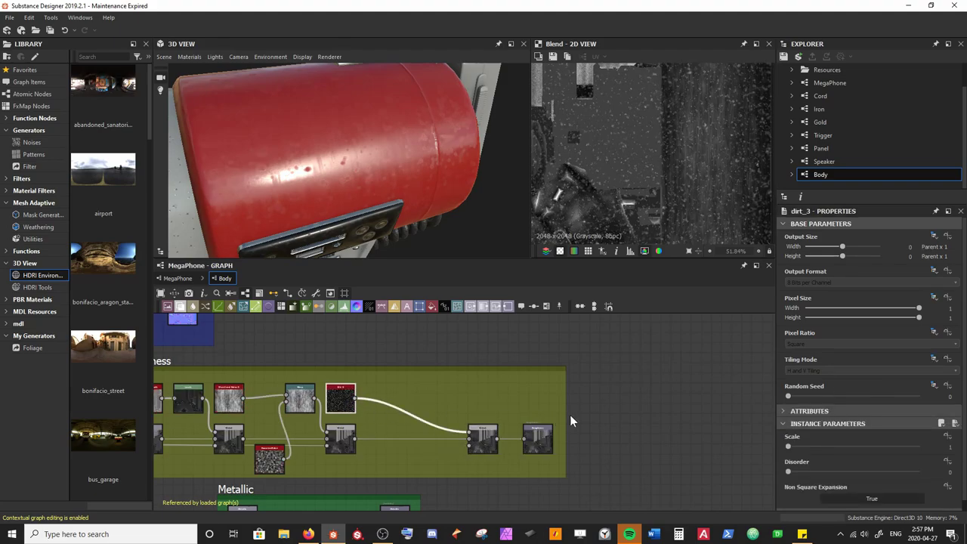
drag(812, 445, 865, 451)
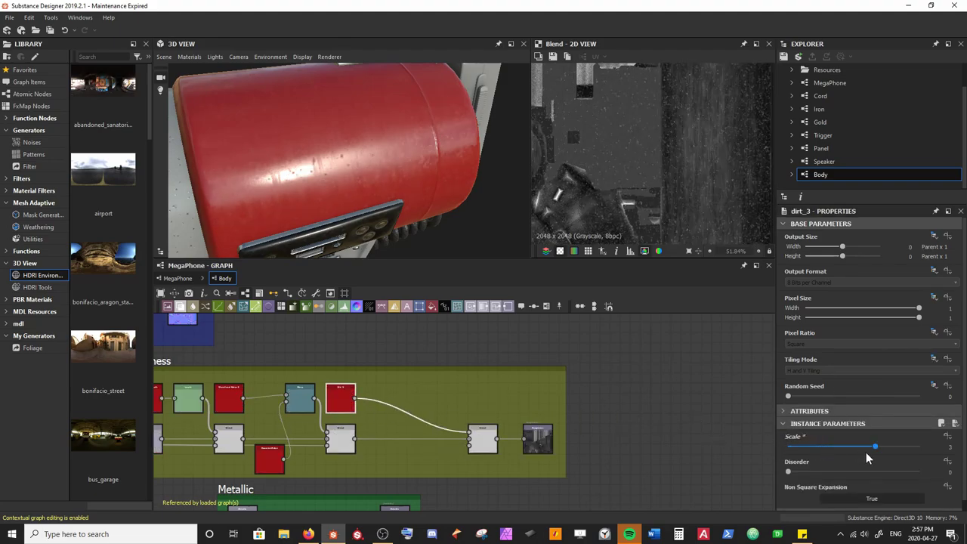
drag(384, 227, 456, 202)
scroll(497, 398, down, 2)
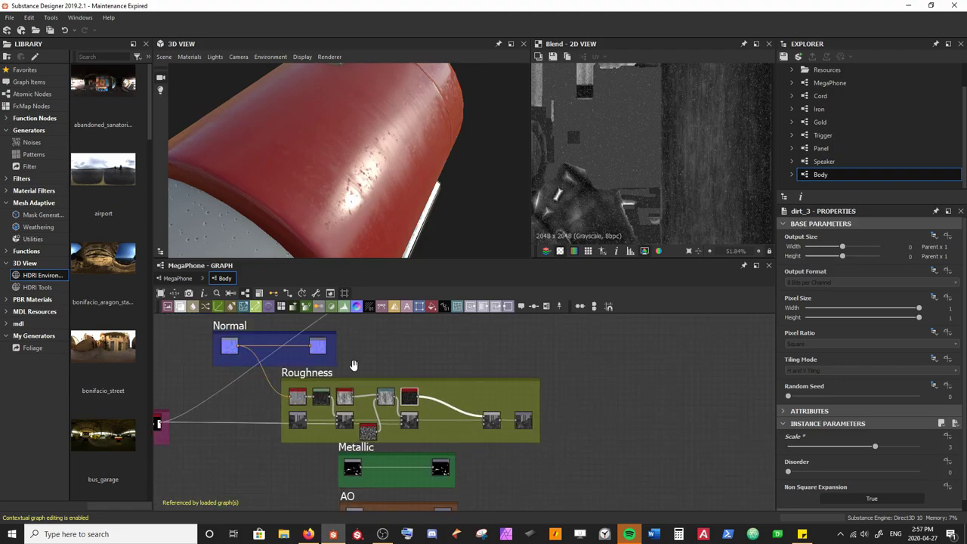
Move the Metallic and AO frames together further down to clear space beneath the Roughness frame
middle_drag(255, 345, 305, 375)
drag(280, 360, 257, 333)
drag(360, 405, 353, 372)
middle_drag(445, 457, 436, 391)
drag(326, 384, 487, 500)
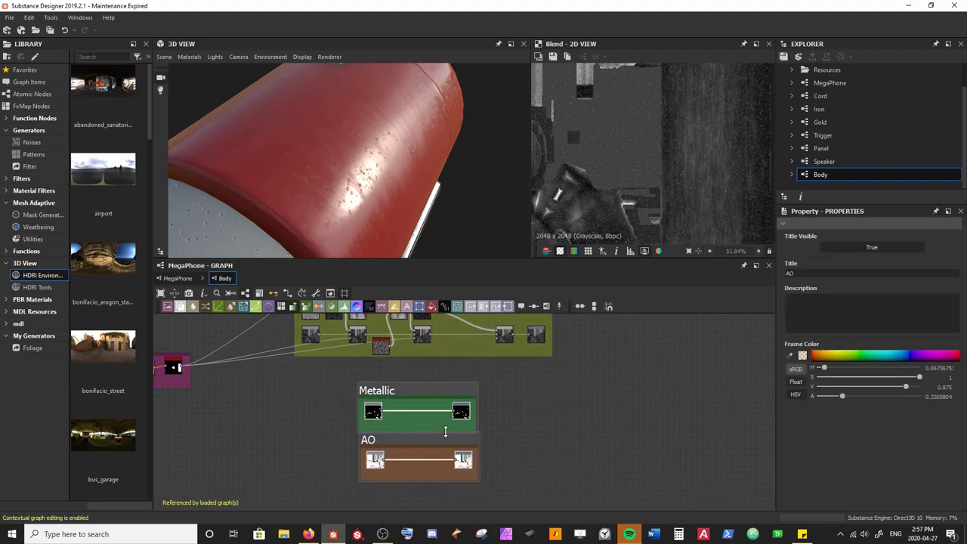
drag(382, 388, 382, 458)
middle_drag(454, 388, 420, 453)
scroll(420, 453, up, 3)
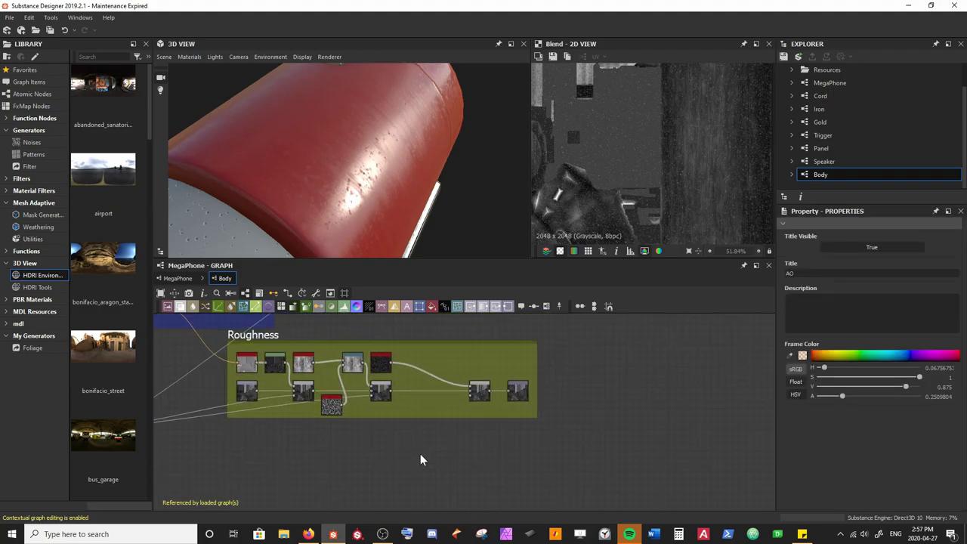
Enlarge the Roughness frame downward and to the right to make room for more nodes
drag(420, 401, 421, 464)
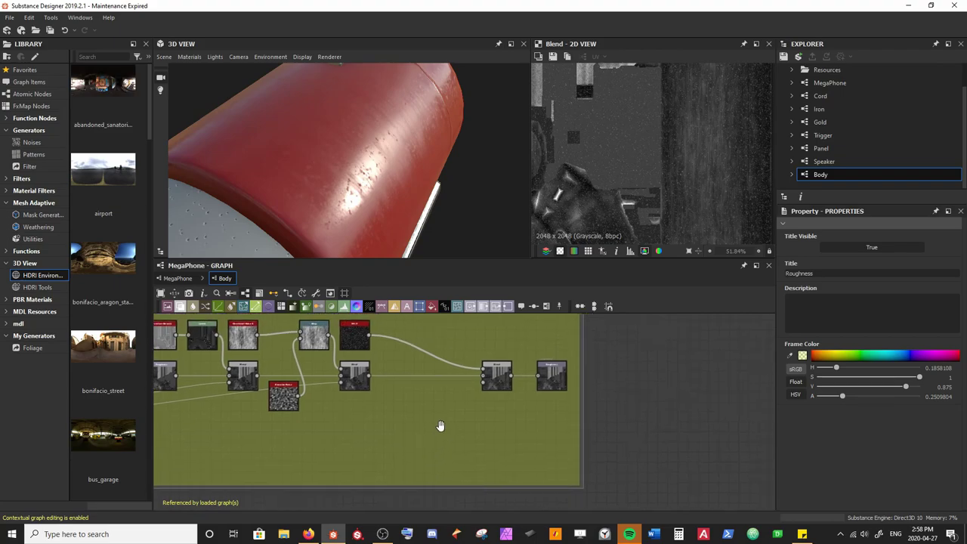
middle_drag(442, 420, 367, 470)
drag(495, 451, 582, 453)
Shift the third Blend and Roughness output nodes toward the frame's right edge and place Dirt 3 near that Blend
drag(420, 466, 547, 434)
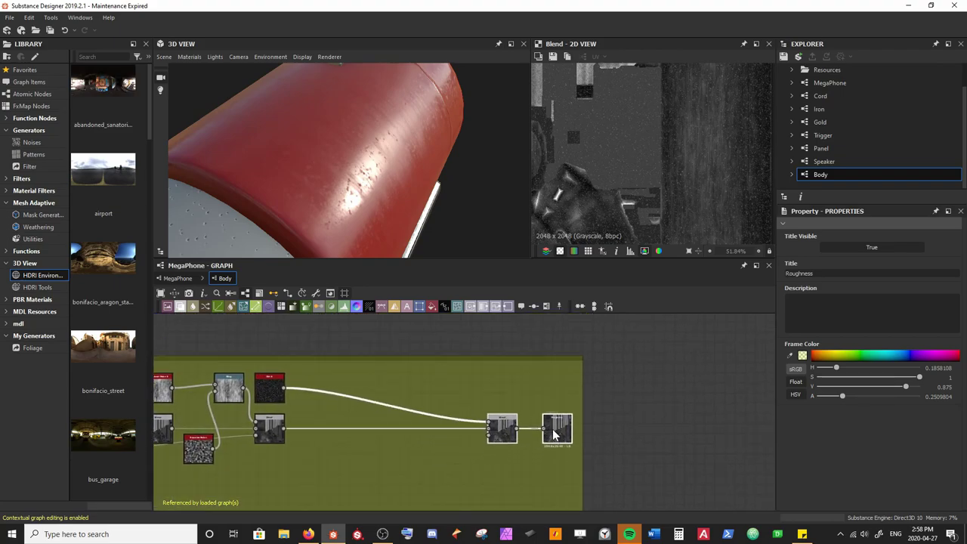
drag(272, 387, 437, 407)
scroll(456, 458, up, 3)
middle_drag(486, 454, 413, 438)
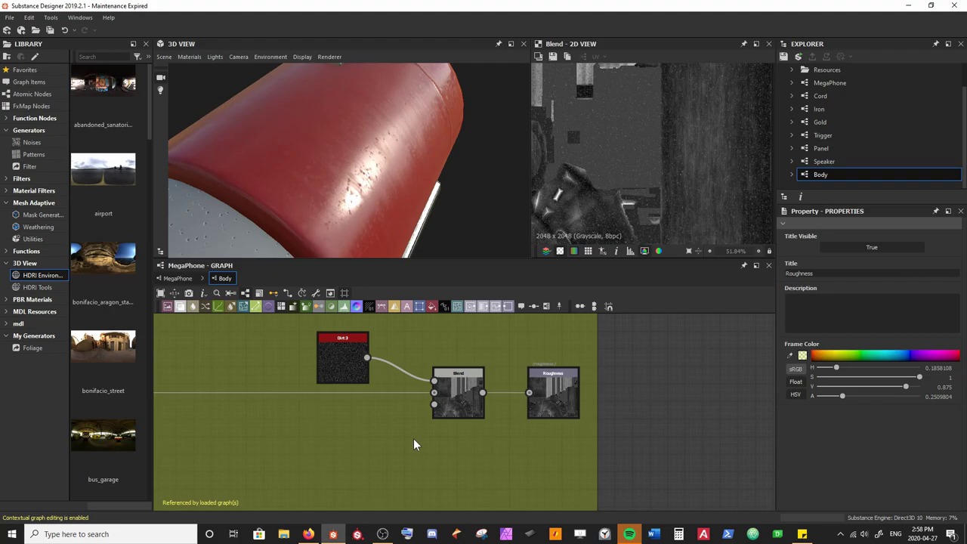
Add the MegaPhone_Position map from Resources to the graph as a colour bitmap just below the Base Colour frame
scroll(377, 210, down, 5)
drag(414, 200, 334, 93)
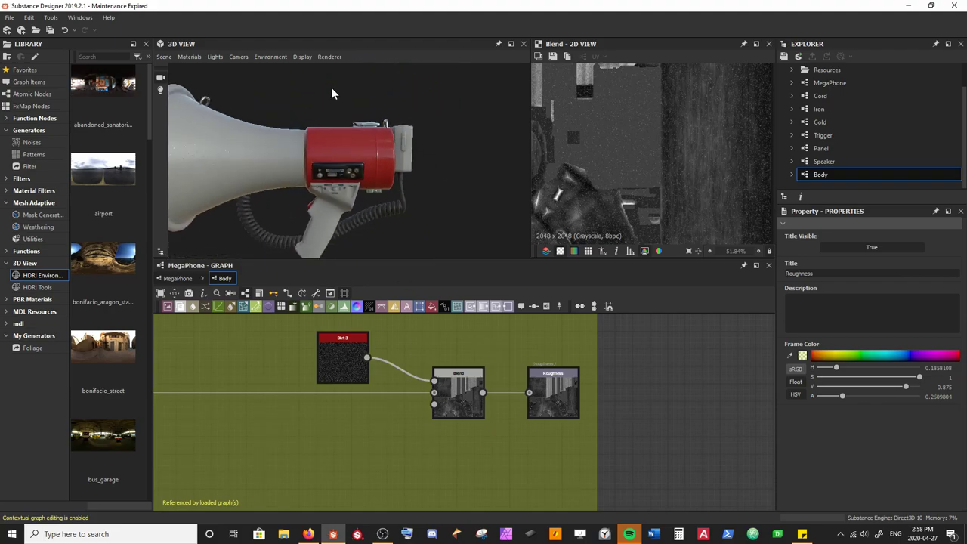
drag(323, 194, 367, 131)
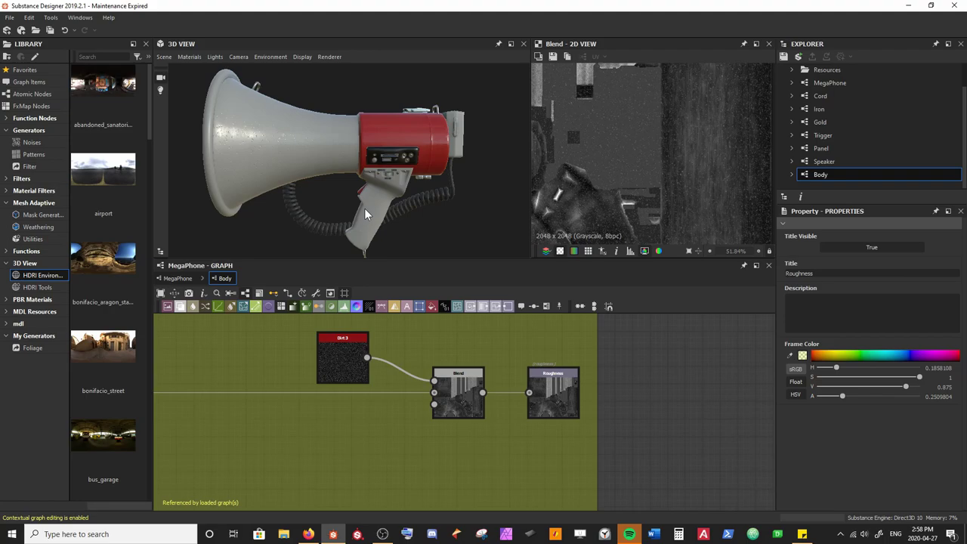
click(792, 70)
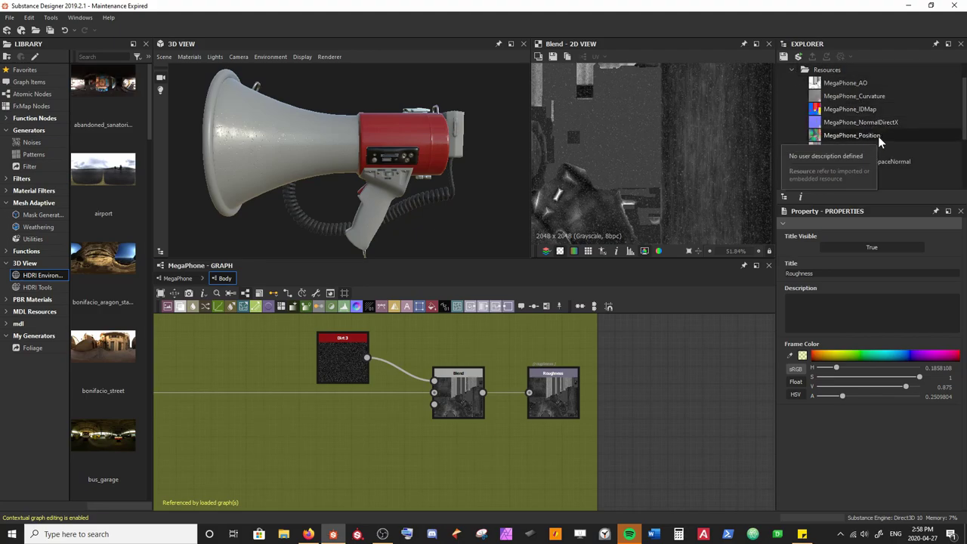
drag(879, 136, 259, 355)
scroll(258, 350, down, 4)
middle_drag(265, 348, 330, 429)
drag(330, 429, 272, 370)
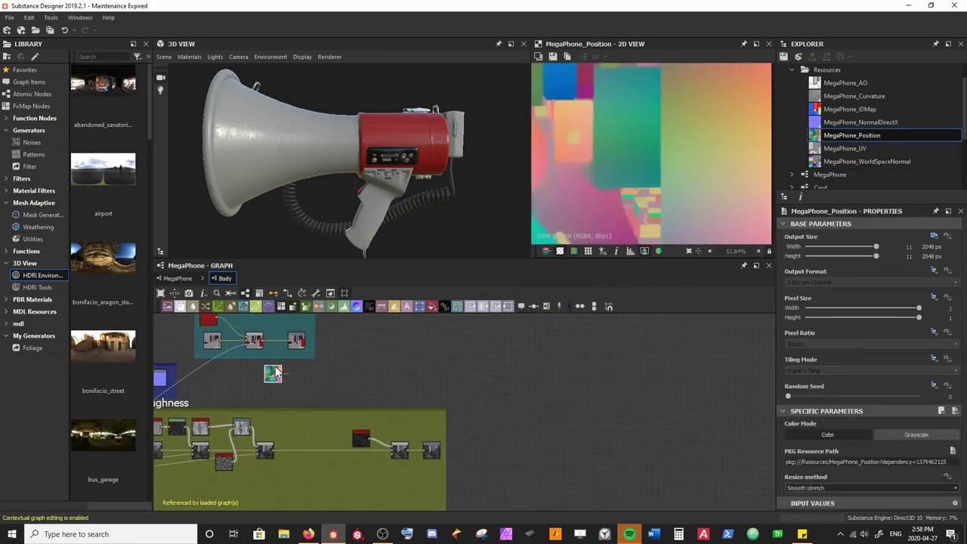
Connect the position map bitmap to the Base Color output to preview its gradients on the megaphone
scroll(273, 365, up, 4)
middle_drag(273, 361, 341, 450)
scroll(340, 454, up, 1)
drag(340, 453, 383, 377)
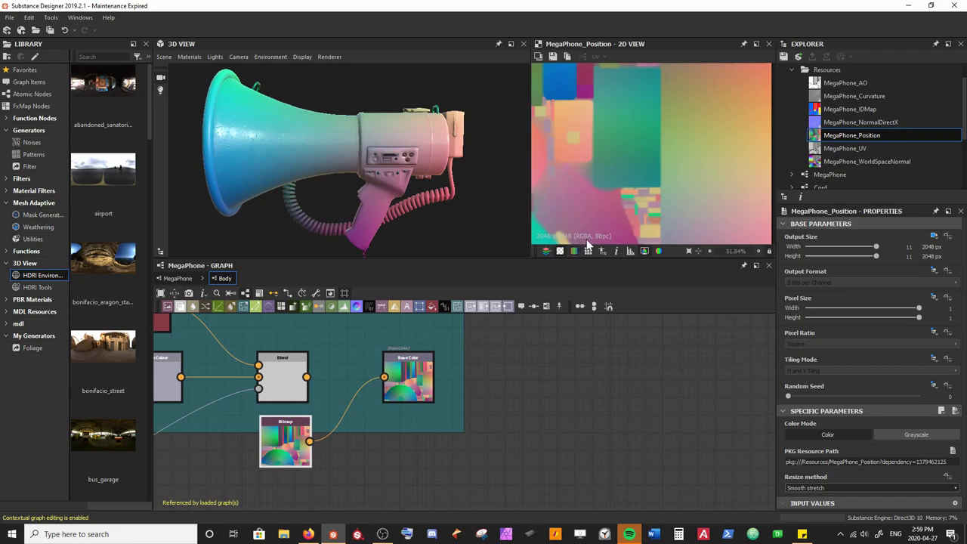
Reposition the position map bitmap below the Base Colour frame and attach an RGBA Split node to it
middle_drag(284, 453, 331, 421)
drag(331, 408, 274, 420)
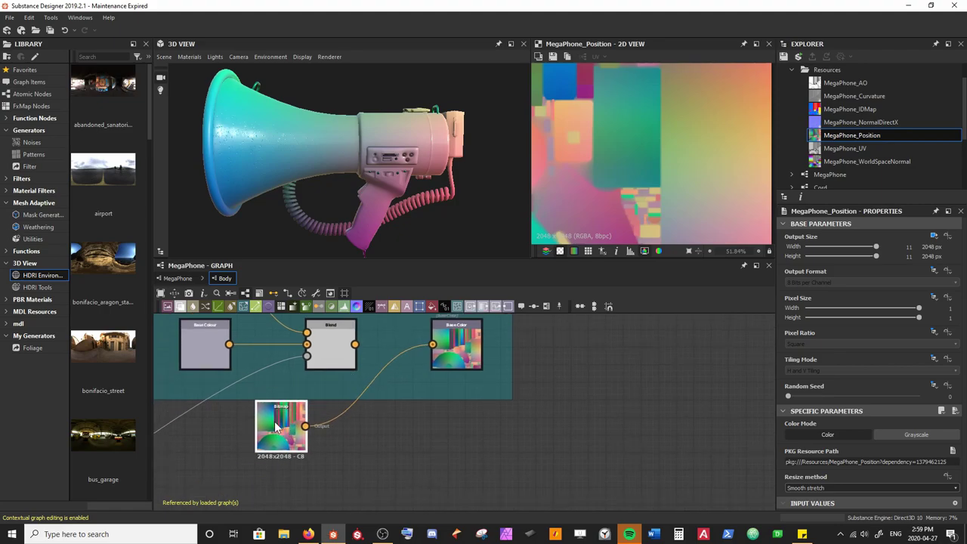
key(space)
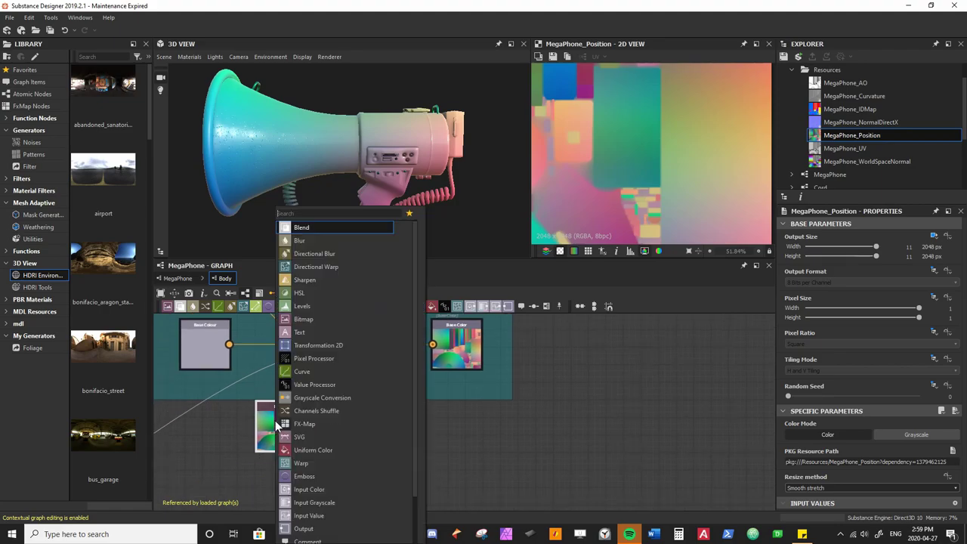
text(rgb)
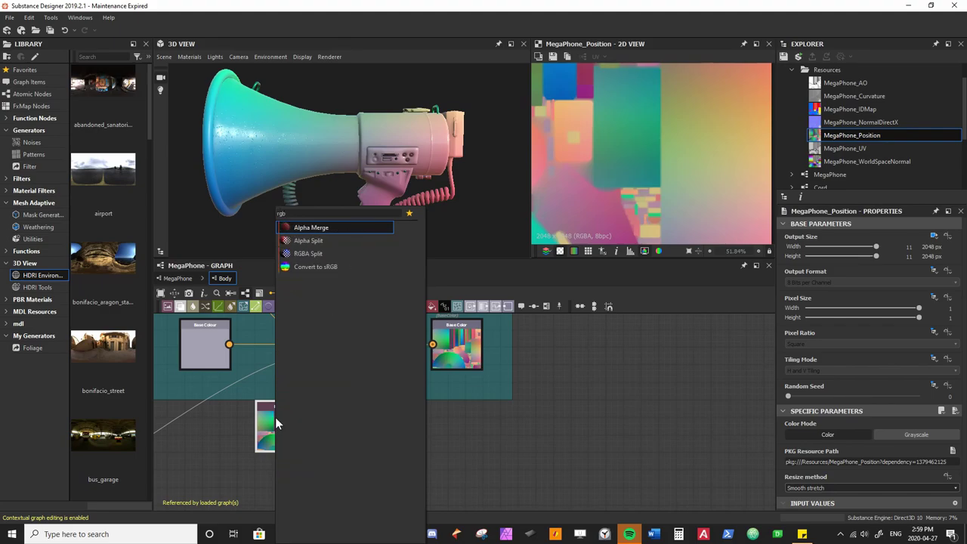
click(309, 255)
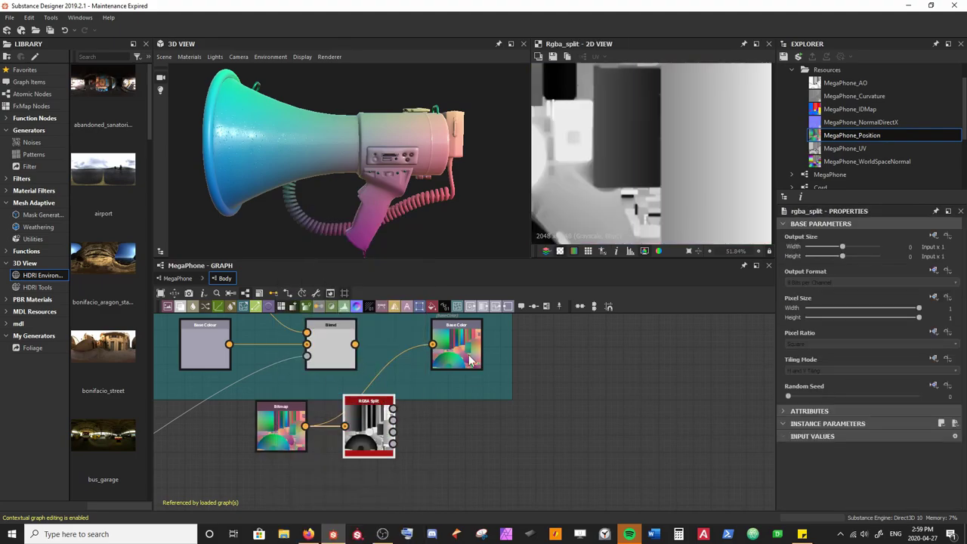
Examine the R, G and B outputs of the RGBA Split node one by one in the 2D view
scroll(624, 171, down, 5)
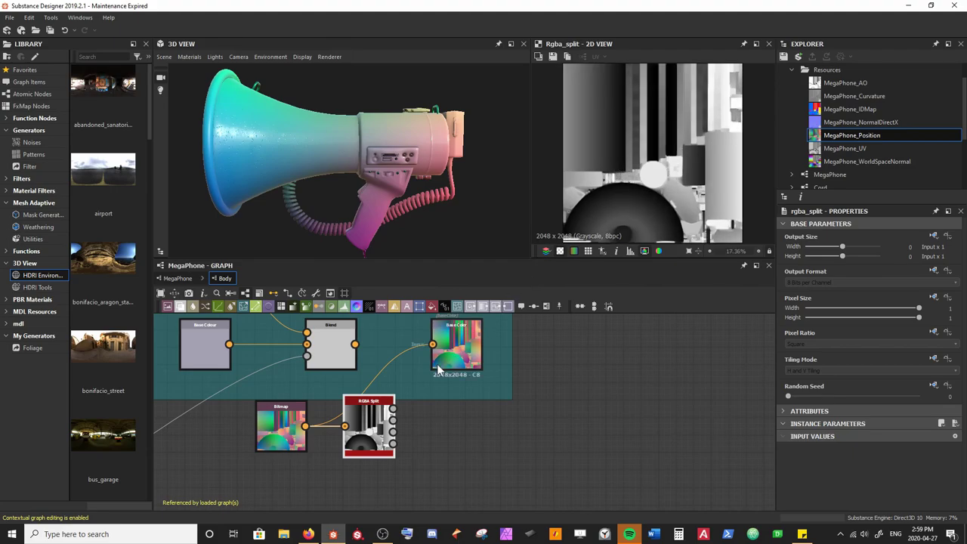
double_click(392, 409)
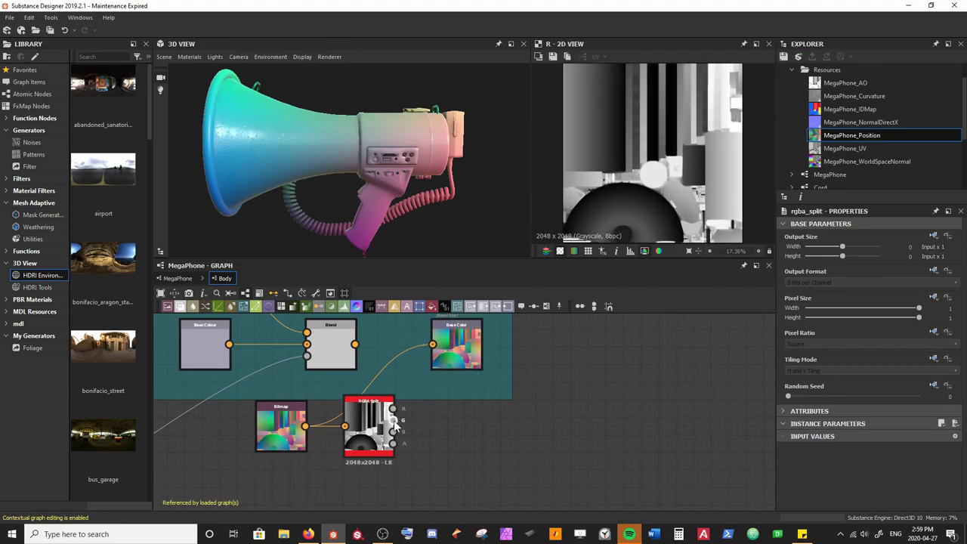
double_click(392, 420)
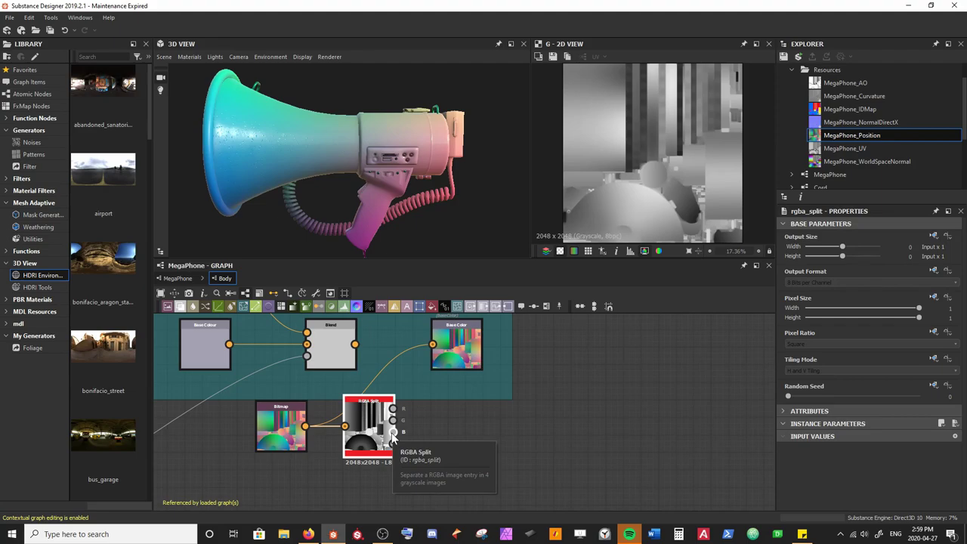
double_click(392, 433)
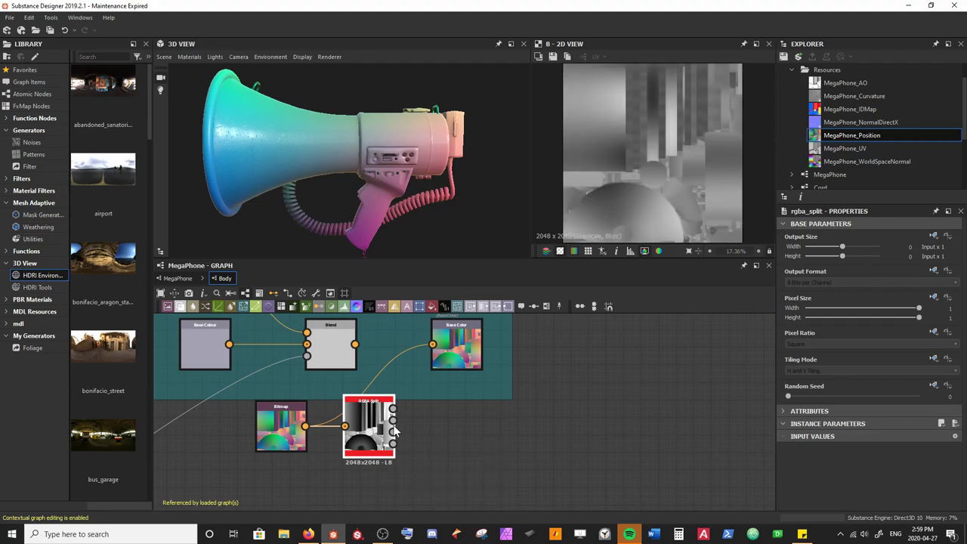
double_click(393, 425)
Preview the split R, G and B channels on the megaphone by connecting each in turn to the Base Color output
drag(393, 408, 437, 345)
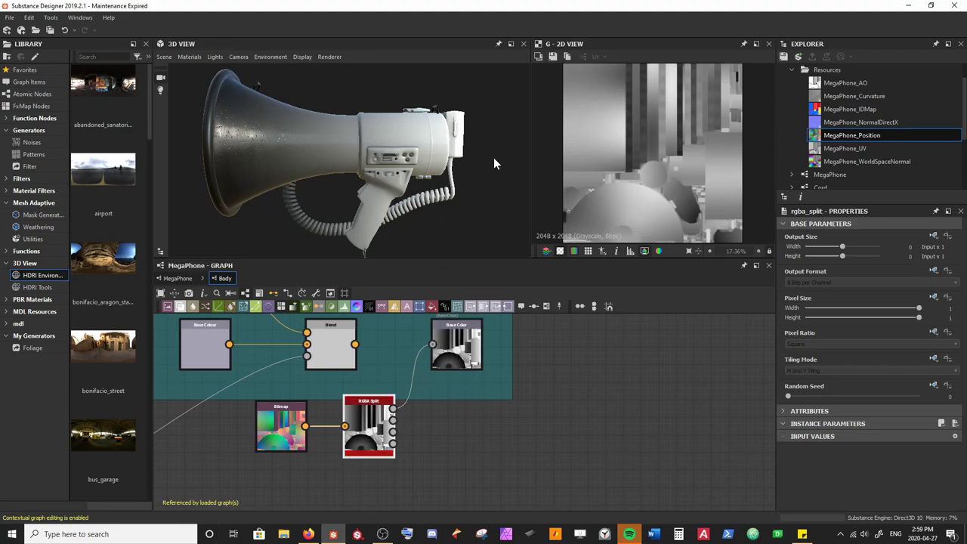
drag(392, 420, 439, 338)
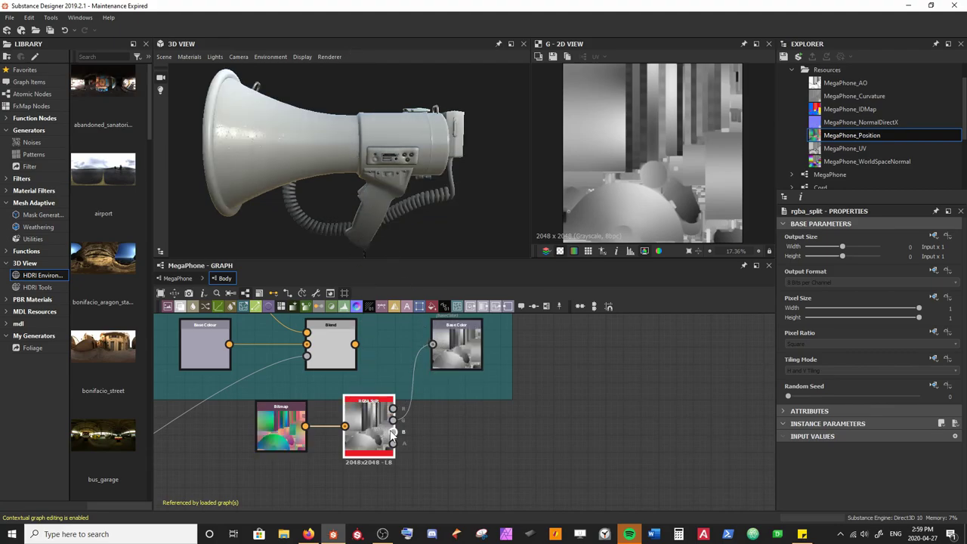
drag(392, 432, 439, 347)
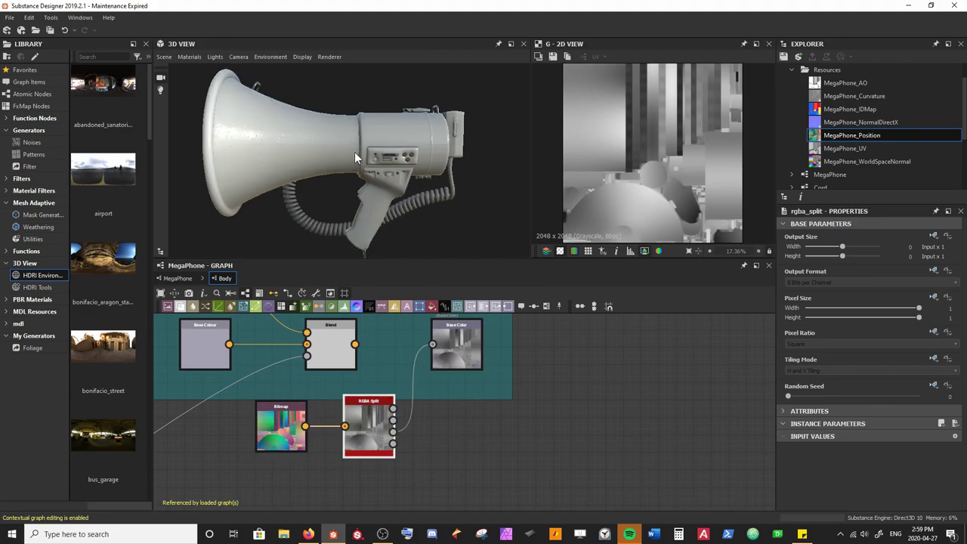
drag(301, 106, 402, 221)
Move the position map bitmap and its RGBA Split node into the lower part of the Roughness frame
scroll(402, 220, down, 3)
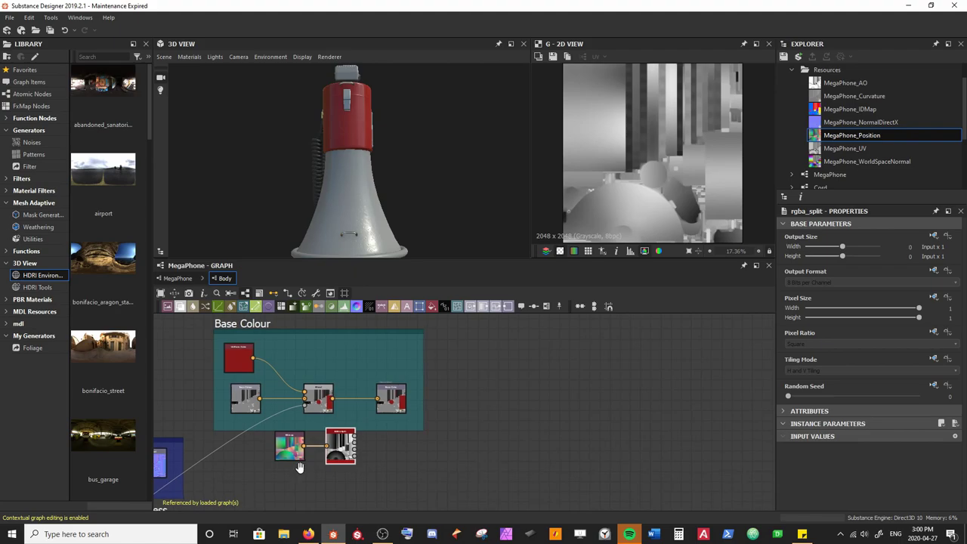
middle_drag(300, 468, 296, 411)
click(370, 361)
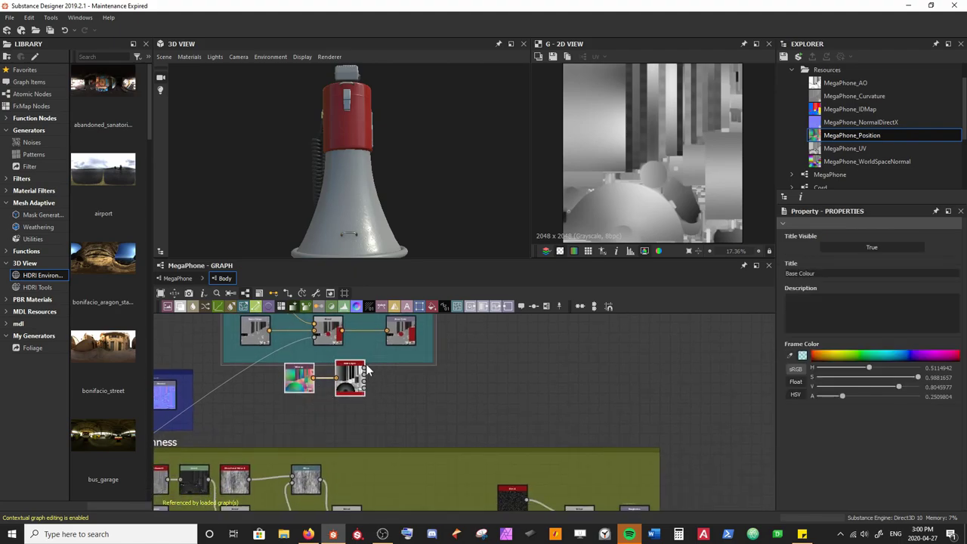
drag(351, 386, 351, 385)
drag(351, 386, 411, 450)
middle_drag(411, 451, 313, 339)
drag(316, 339, 343, 478)
scroll(416, 448, up, 3)
scroll(421, 399, down, 1)
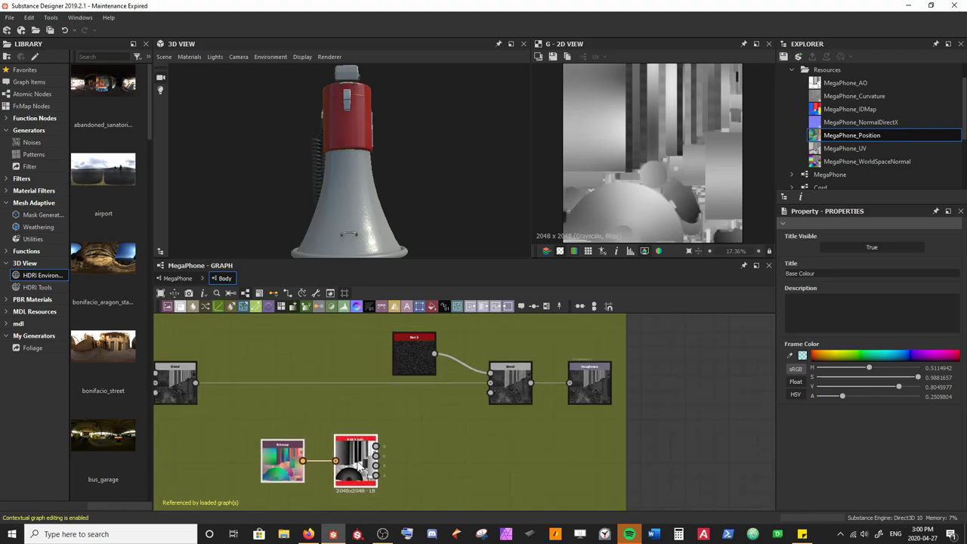
Shift Dirt 3 left and add a grayscale Uniform Color node below it with an absolute output size of 16 x 16 px
drag(432, 386, 320, 384)
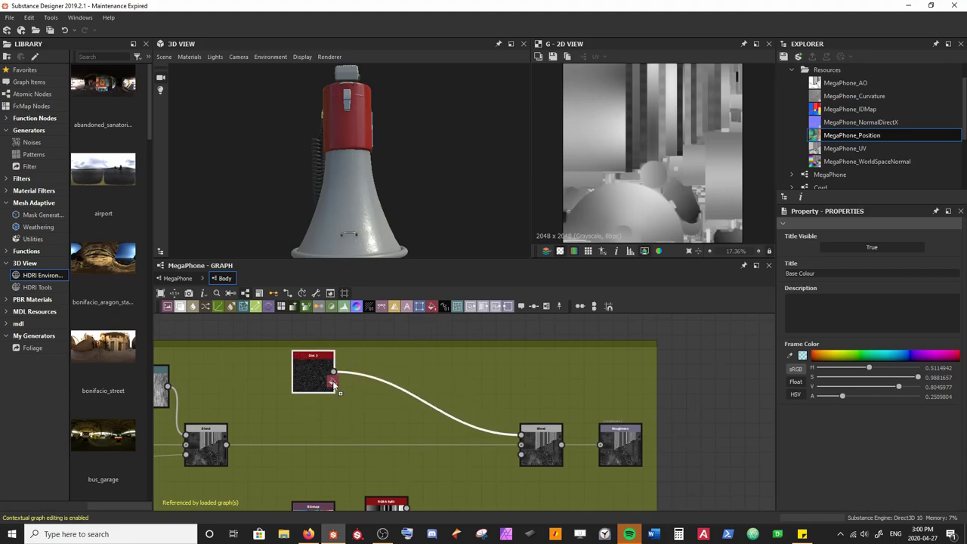
click(313, 413)
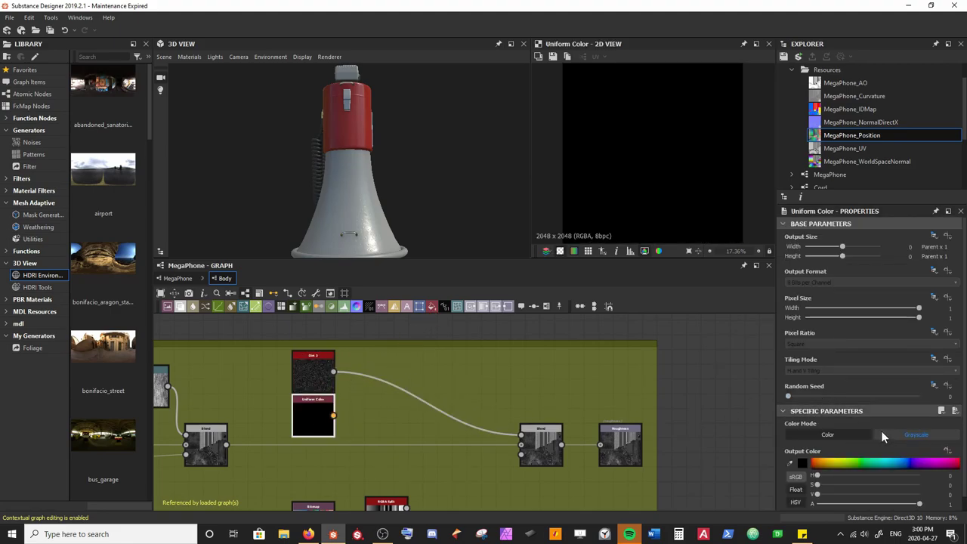
click(904, 436)
click(934, 236)
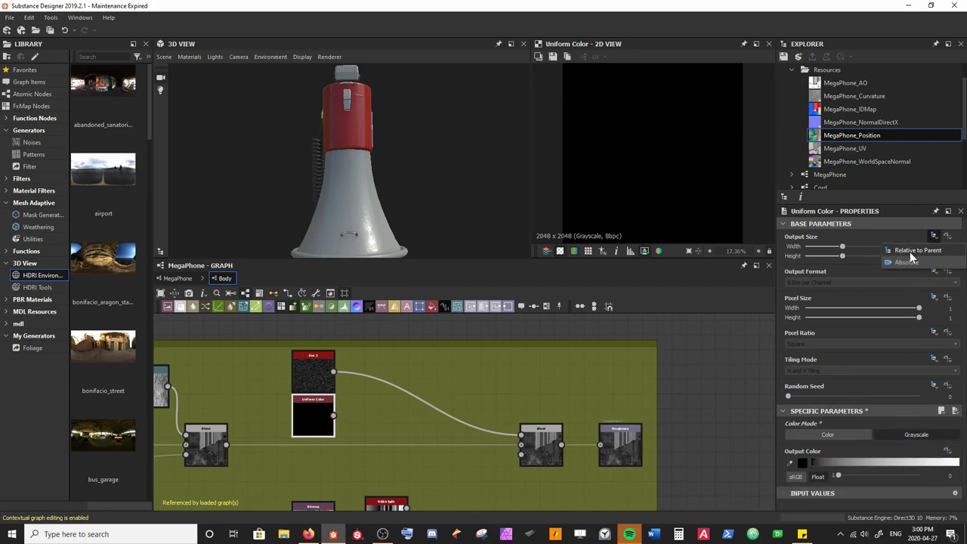
click(908, 262)
mouse_move(867, 247)
mouse_down()
mouse_move(854, 247)
mouse_move(854, 257)
mouse_up()
scroll(347, 423, up, 3)
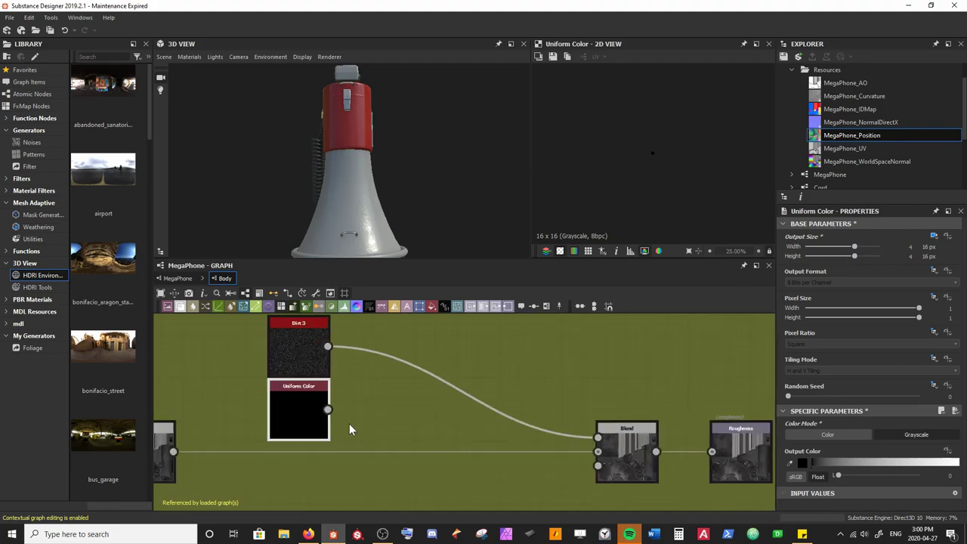
Add a Blend node with the black Uniform Color as background and Dirt 3 as foreground
key(space)
text(b)
key(Return)
drag(336, 373, 385, 420)
middle_drag(461, 443, 344, 425)
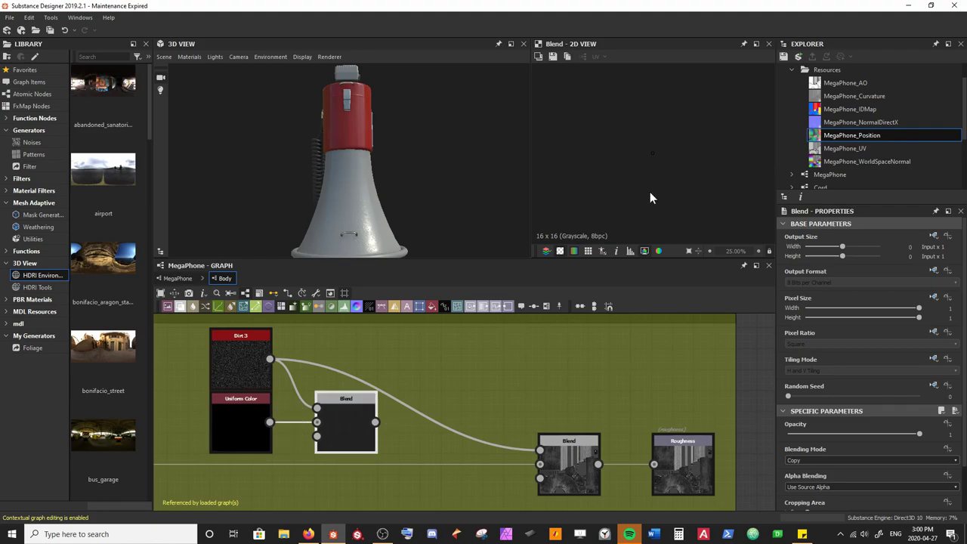
Set the new dirt Blend node's output size to Relative to Parent
scroll(655, 164, up, 8)
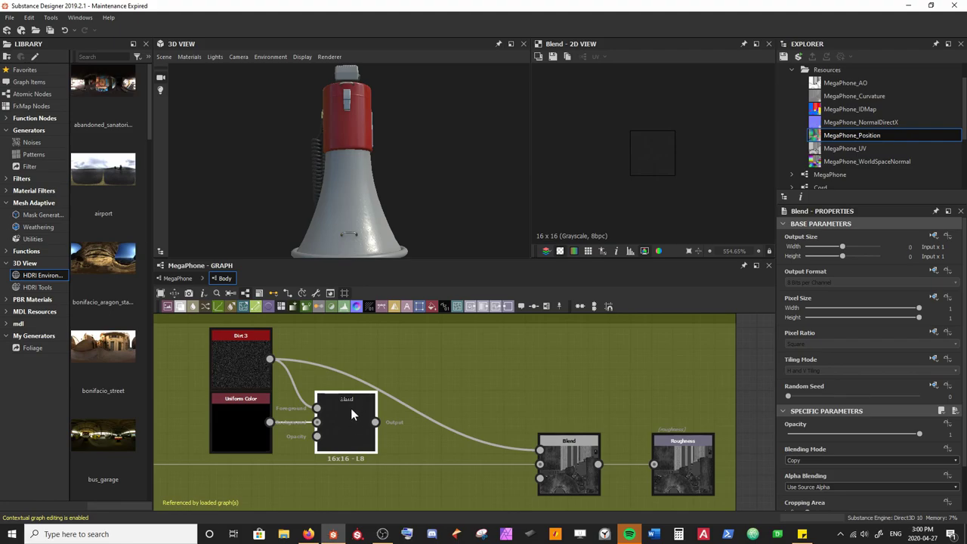
click(933, 236)
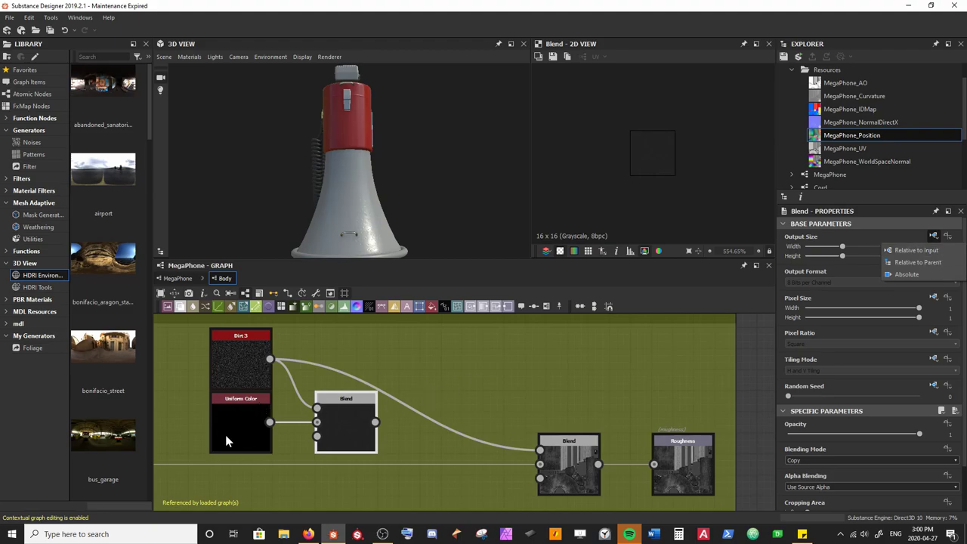
click(343, 418)
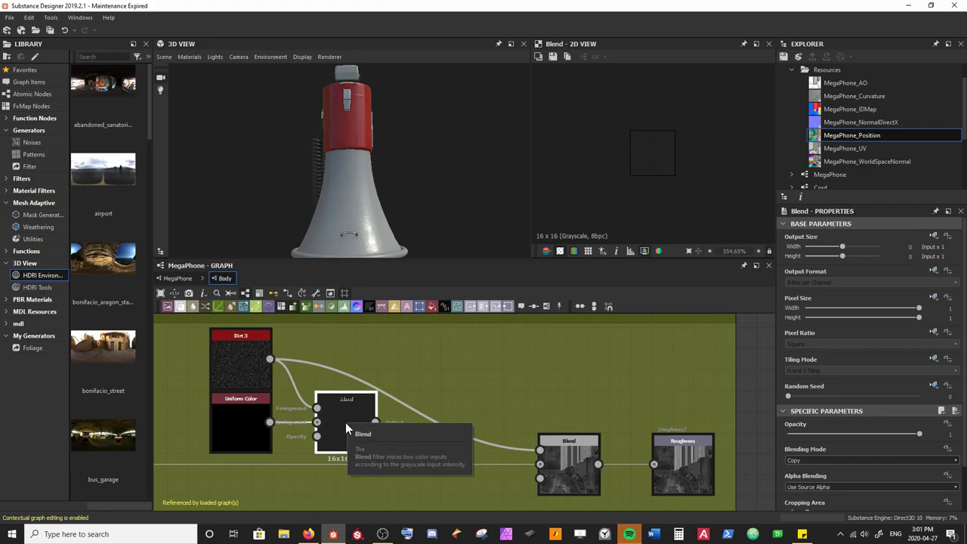
click(934, 237)
click(918, 262)
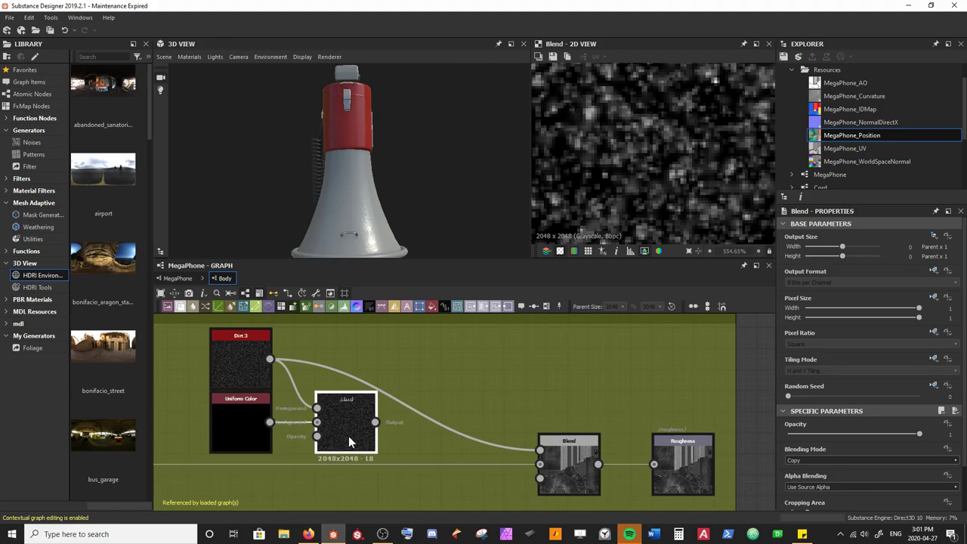
Feed the new dirt Blend's output into the foreground of the final roughness Blend, replacing the direct Dirt 3 connection
drag(375, 422, 390, 362)
drag(493, 434, 540, 450)
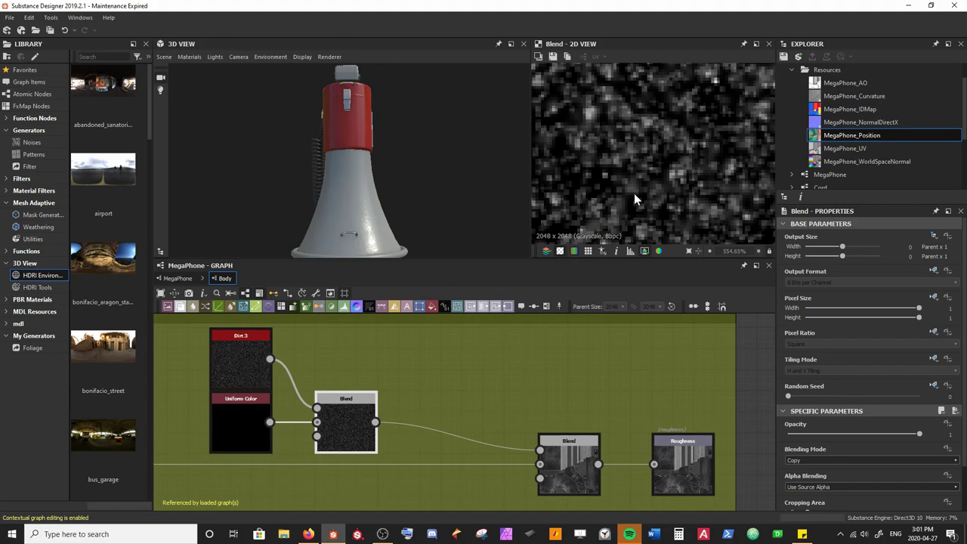
scroll(607, 215, down, 10)
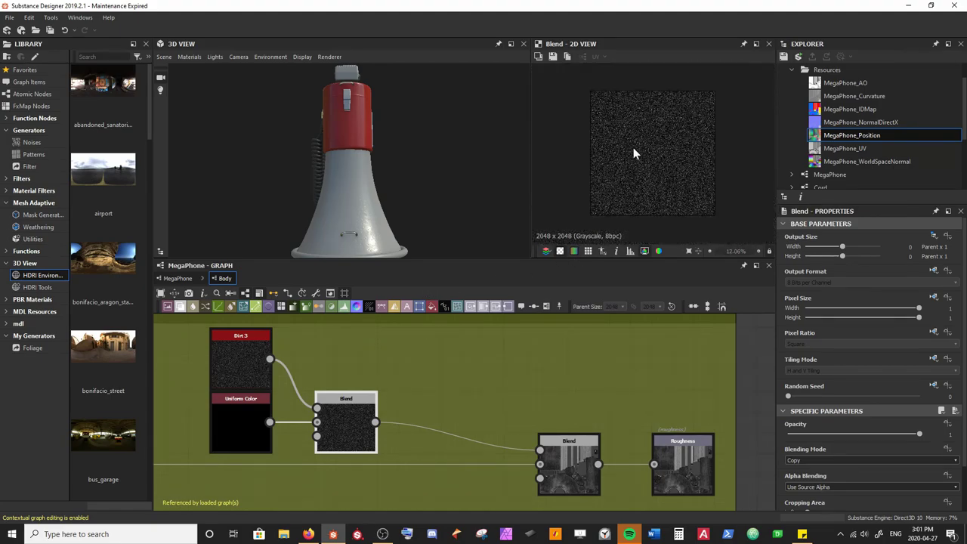
Shift the position bitmap and RGBA Split left and connect the G channel to the dirt Blend's opacity
middle_drag(452, 474, 460, 374)
scroll(457, 385, down, 2)
drag(373, 446, 311, 448)
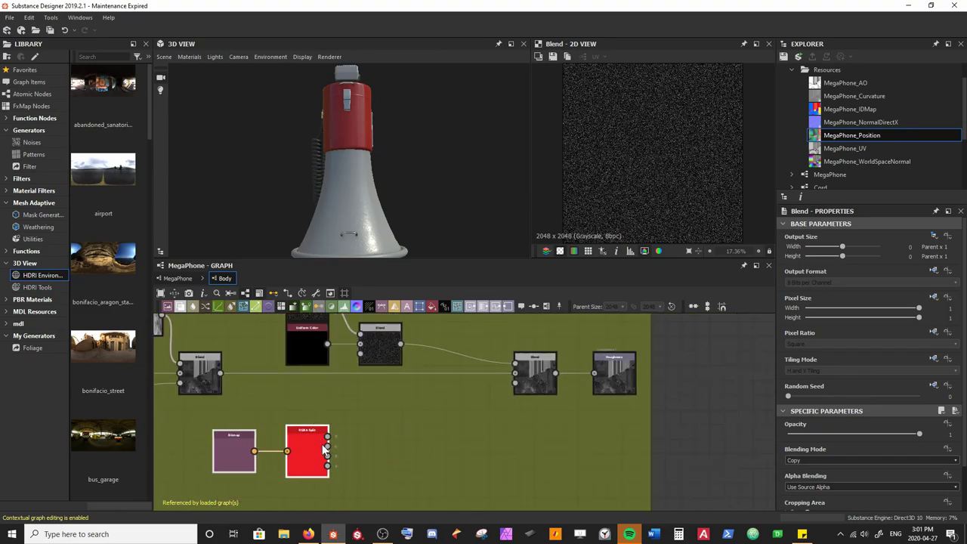
drag(396, 198, 331, 150)
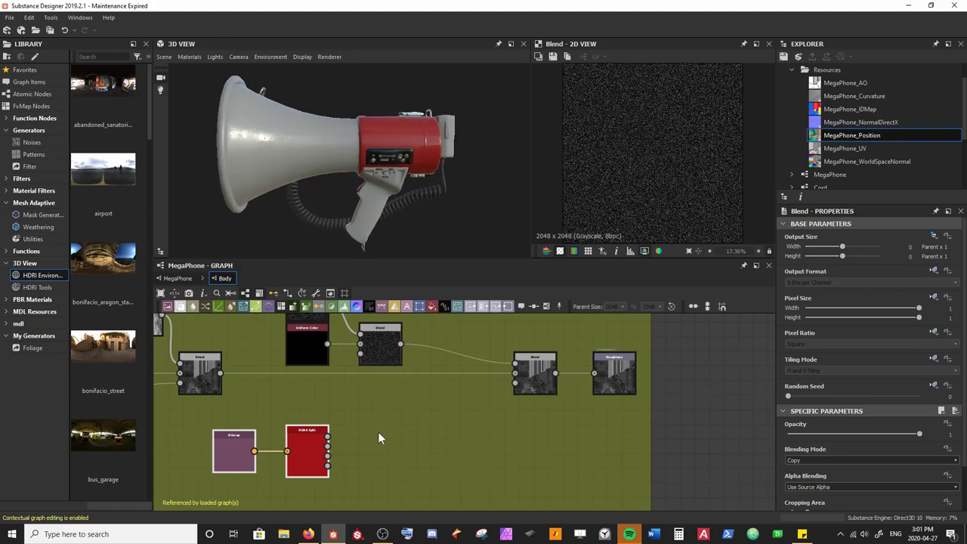
drag(361, 372, 364, 360)
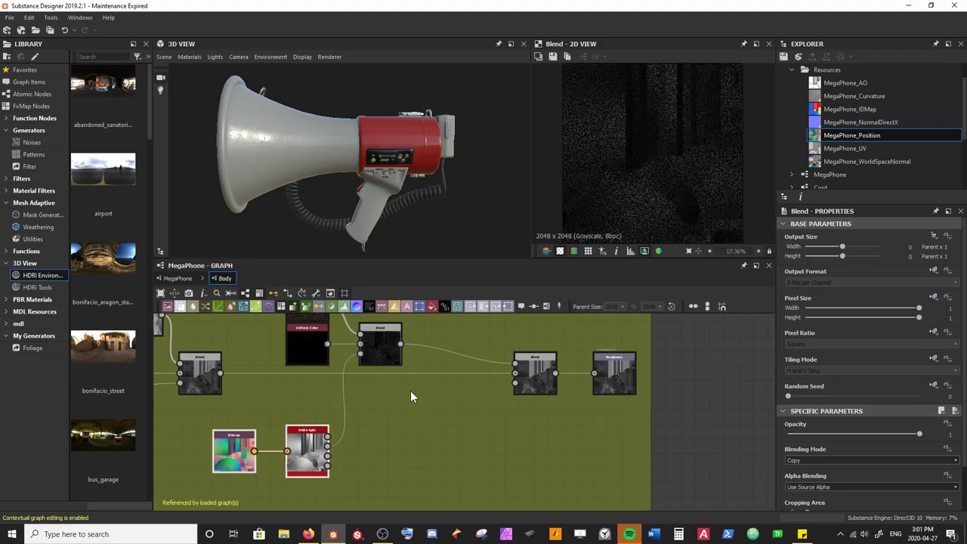
Reposition the position map nodes below the dirt Blend and add a Levels node after the RGBA Split
scroll(331, 457, down, 2)
drag(267, 435, 349, 447)
drag(345, 443, 309, 453)
click(333, 451)
click(309, 451)
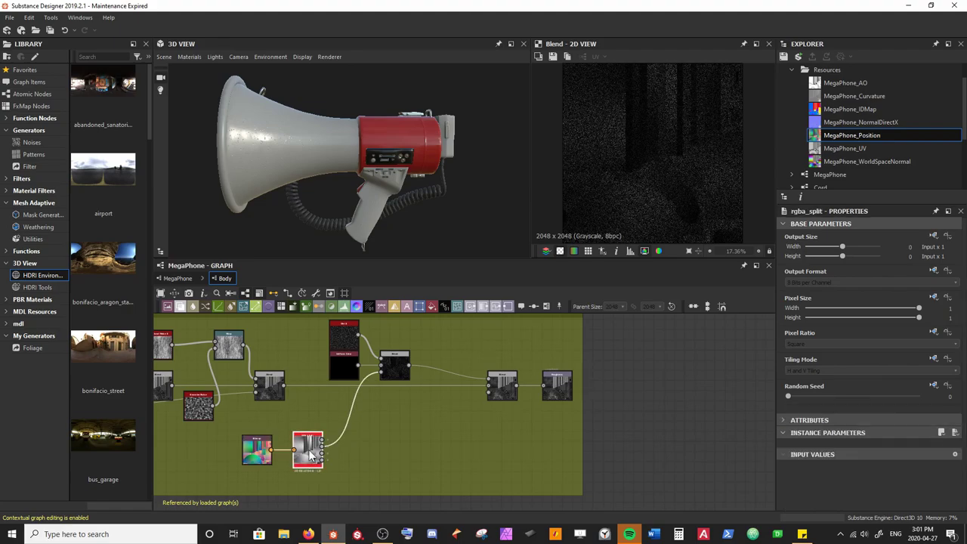
key(space)
text(level)
key(Return)
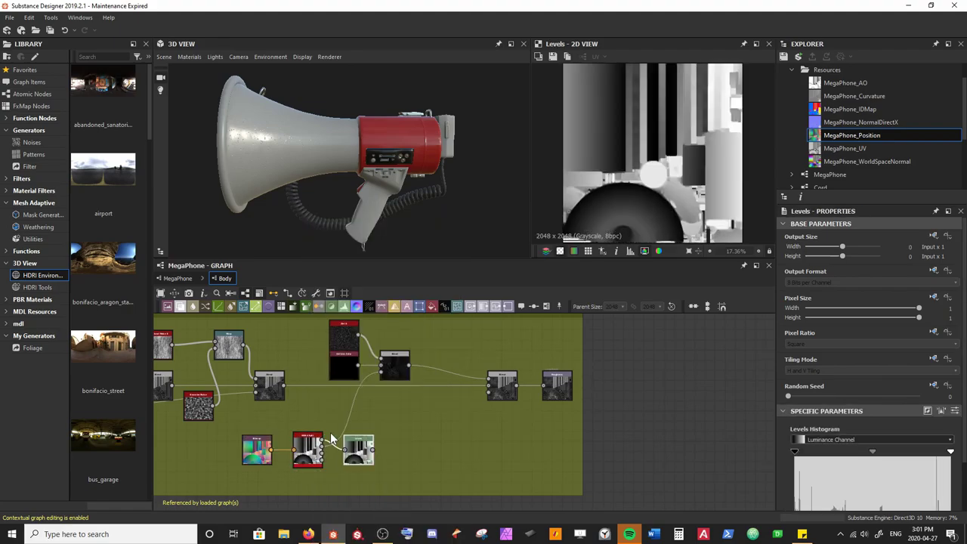
Route the RGBA Split's G channel through the Levels node into the dirt Blend's opacity
scroll(344, 450, up, 3)
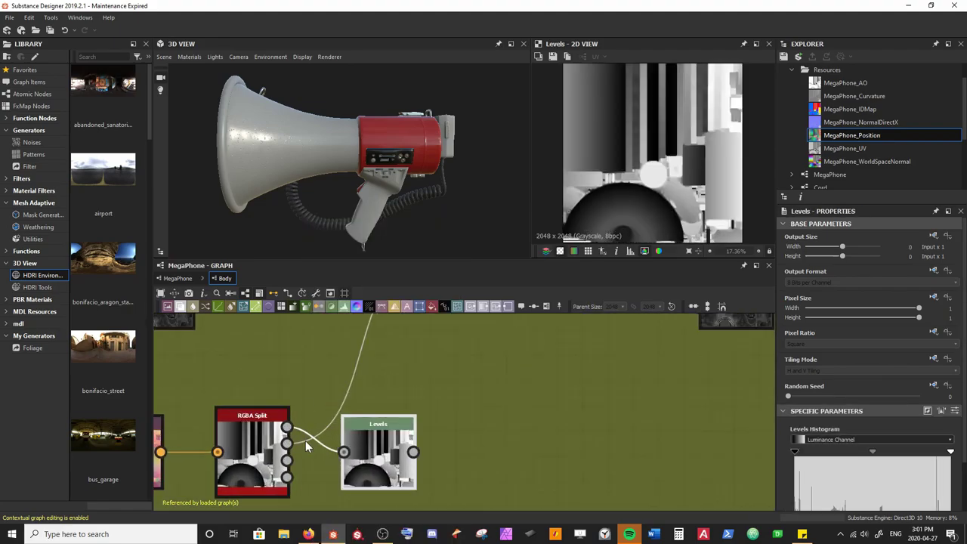
drag(287, 443, 343, 451)
drag(413, 451, 420, 366)
scroll(423, 371, down, 4)
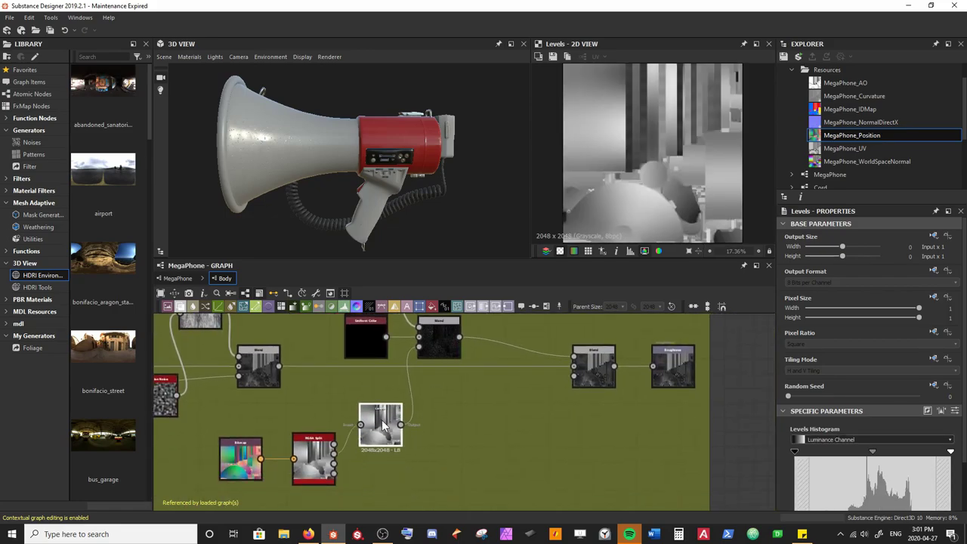
Increase the gradient mask's contrast by lowering the Levels white point and raising its black point, and inspect the red body
scroll(868, 423, down, 2)
drag(950, 394, 914, 395)
drag(794, 394, 843, 405)
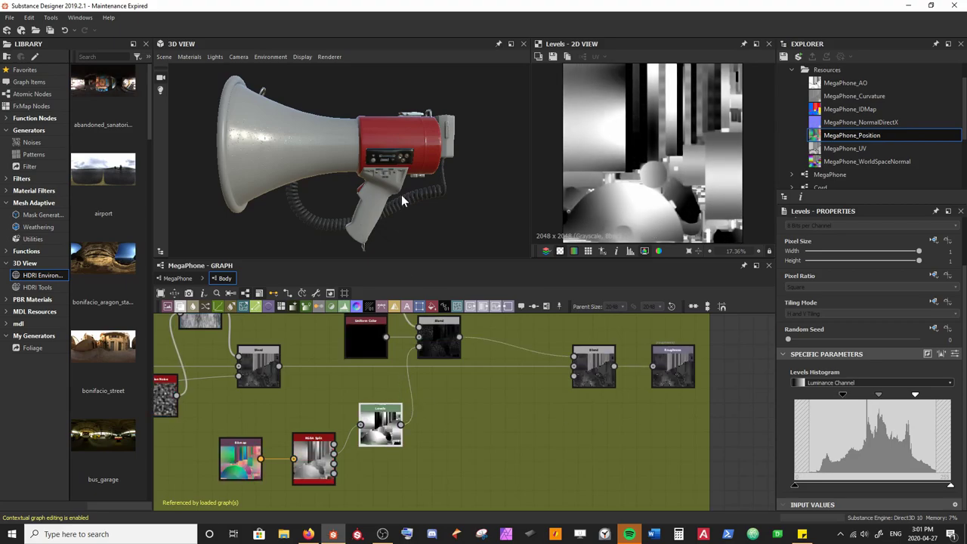
scroll(392, 187, up, 4)
middle_drag(409, 168, 380, 186)
drag(380, 186, 412, 200)
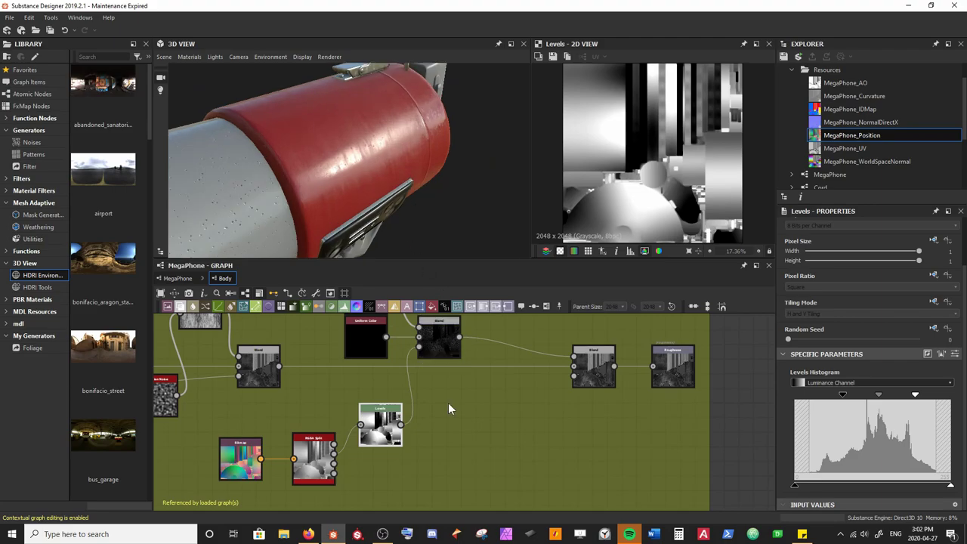
Preview the Levels gradient mask on the megaphone by connecting it to the Base Color output
scroll(451, 405, down, 3)
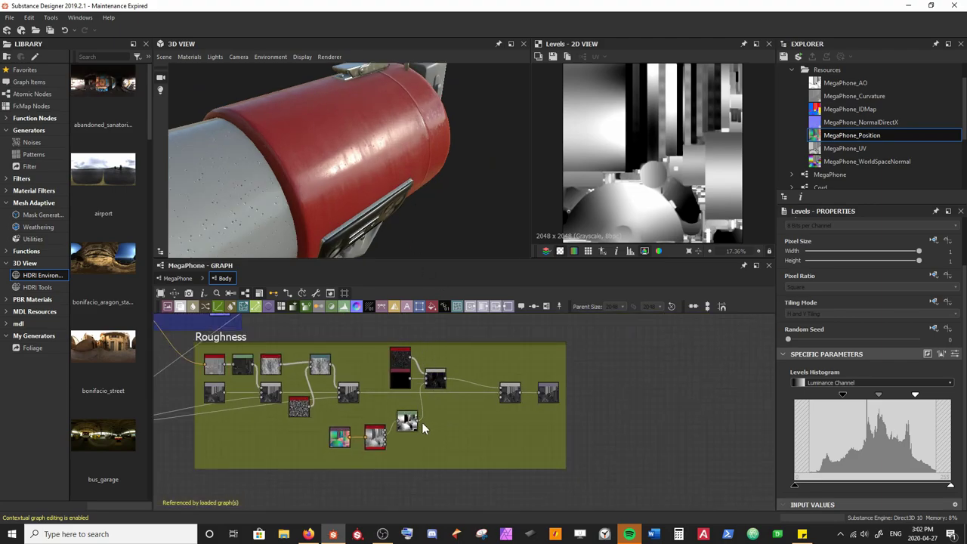
middle_drag(397, 344, 410, 492)
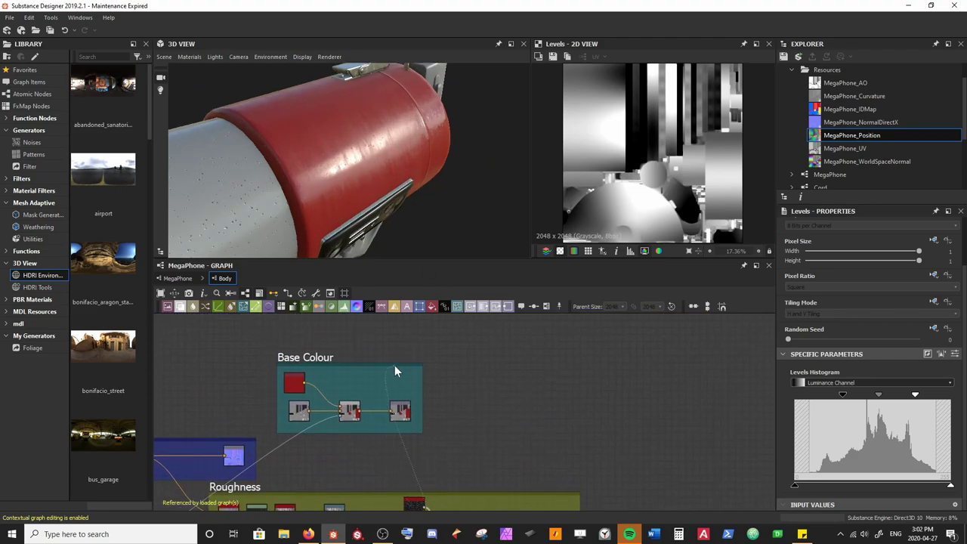
click(395, 407)
drag(441, 236, 431, 203)
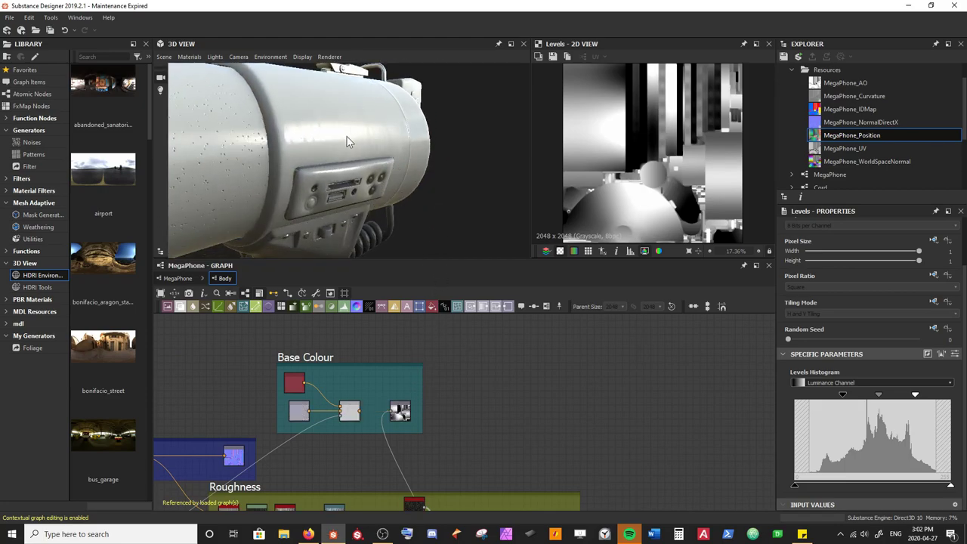
Tighten the Levels input range further with a lower white point and a higher black point, checking the gradient around the megaphone
scroll(449, 395, down, 2)
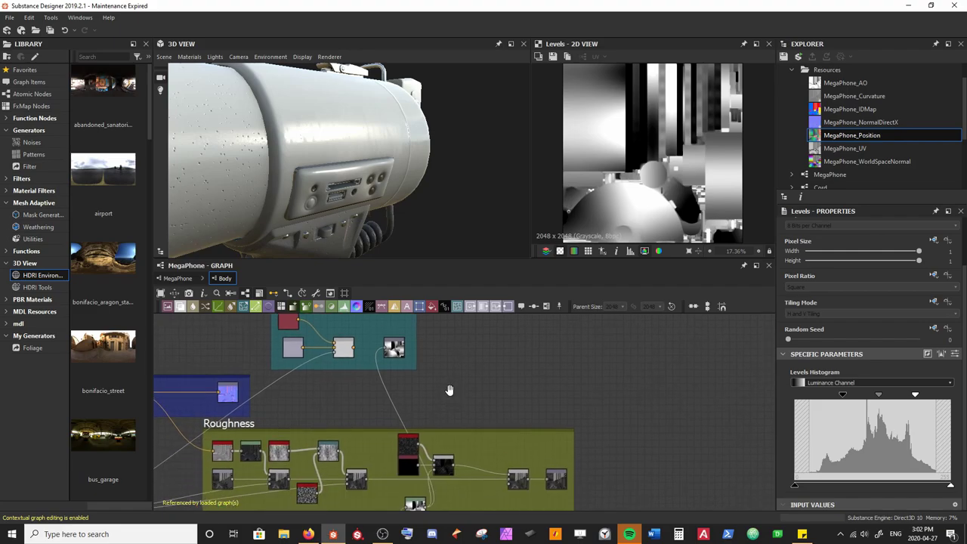
scroll(438, 471, up, 5)
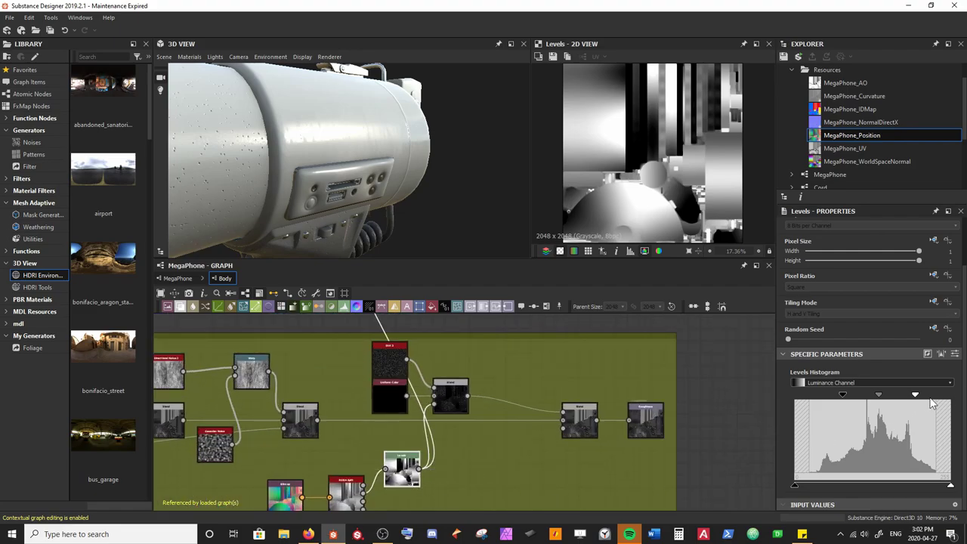
drag(914, 394, 906, 394)
drag(841, 395, 869, 394)
drag(372, 144, 282, 155)
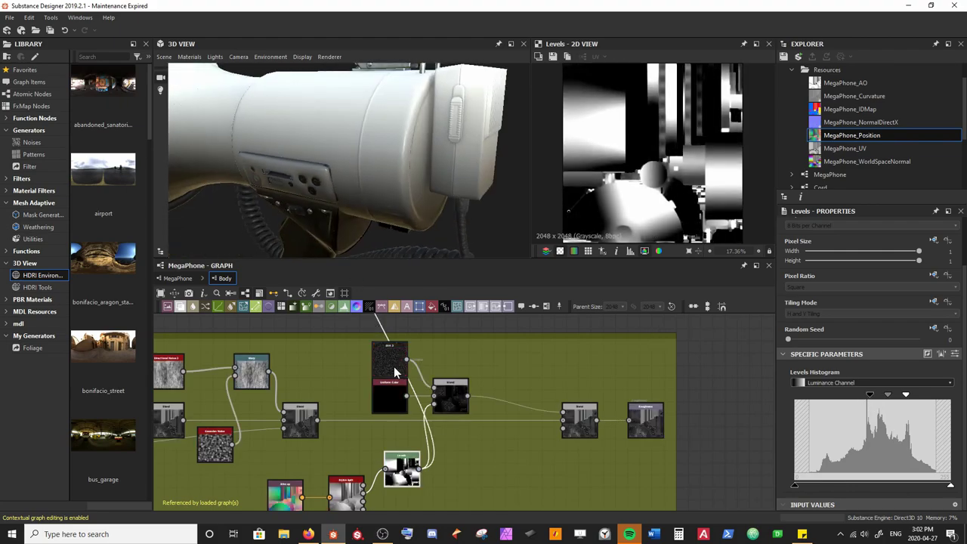
drag(357, 199, 347, 170)
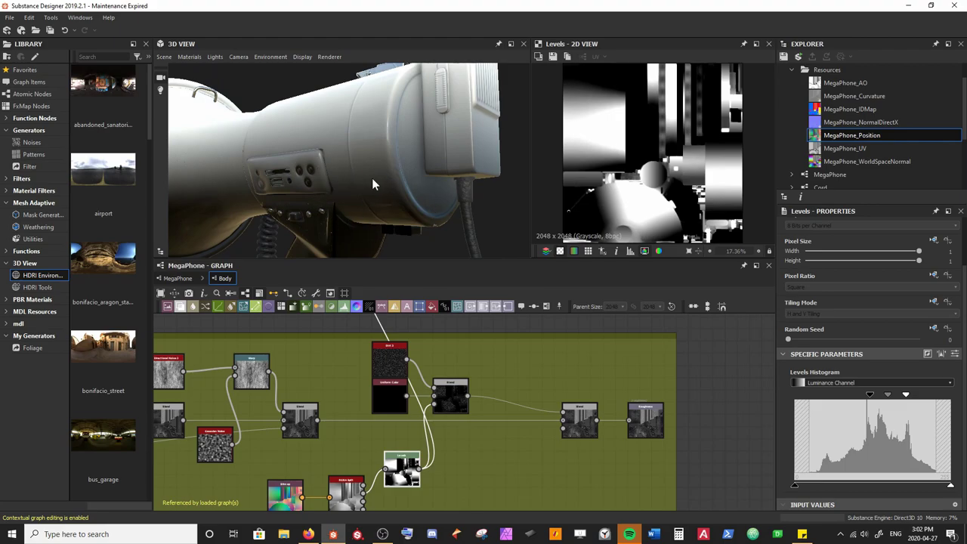
scroll(372, 178, up, 2)
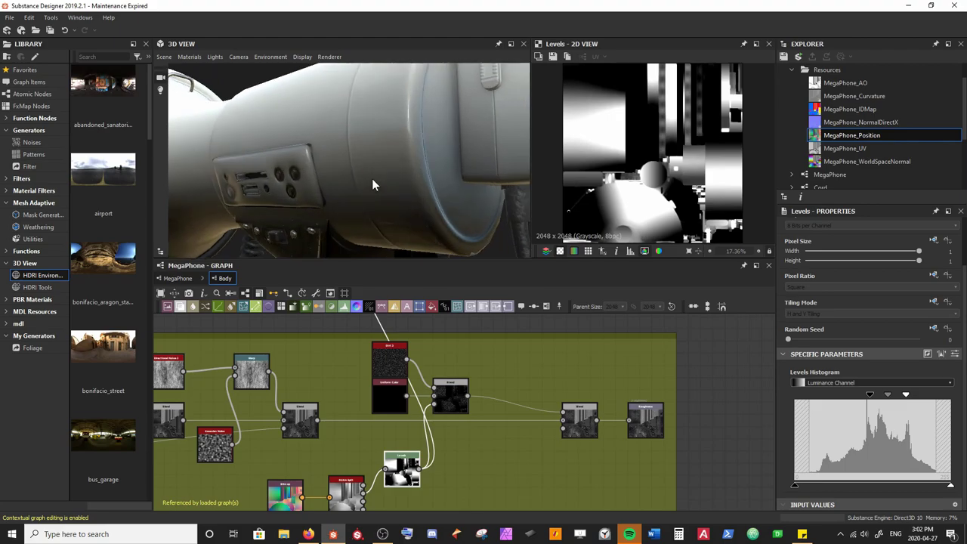
mouse_move(372, 178)
mouse_down()
mouse_move(340, 191)
mouse_move(359, 190)
mouse_up()
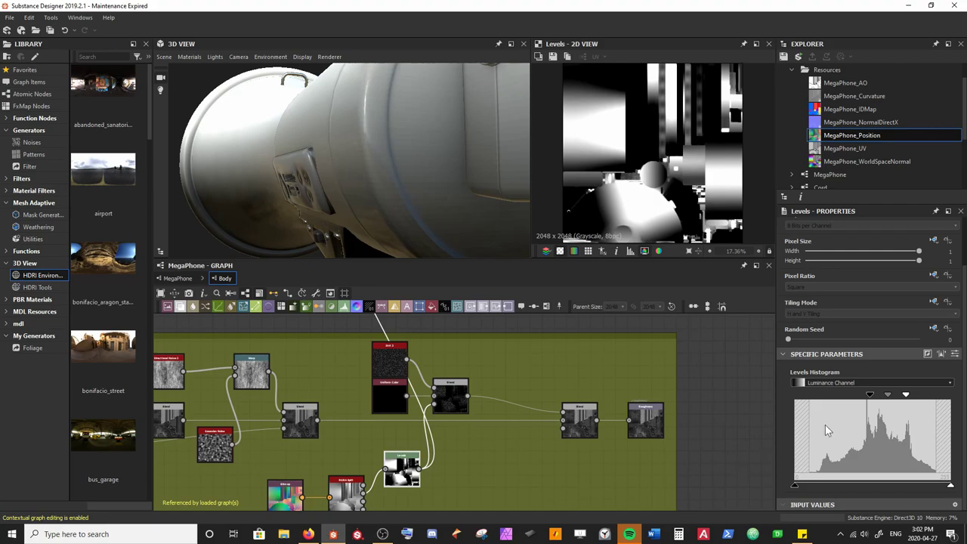
drag(888, 396, 876, 401)
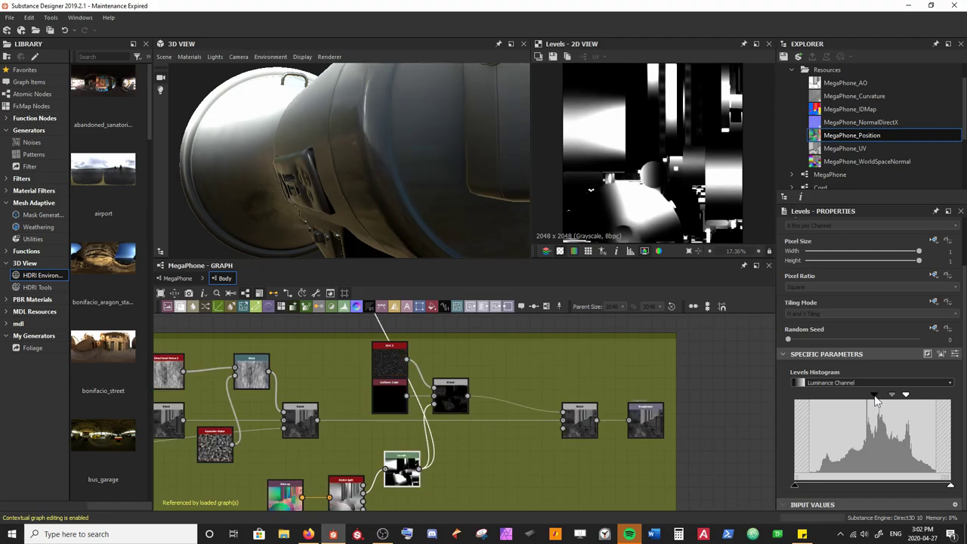
drag(370, 155, 521, 265)
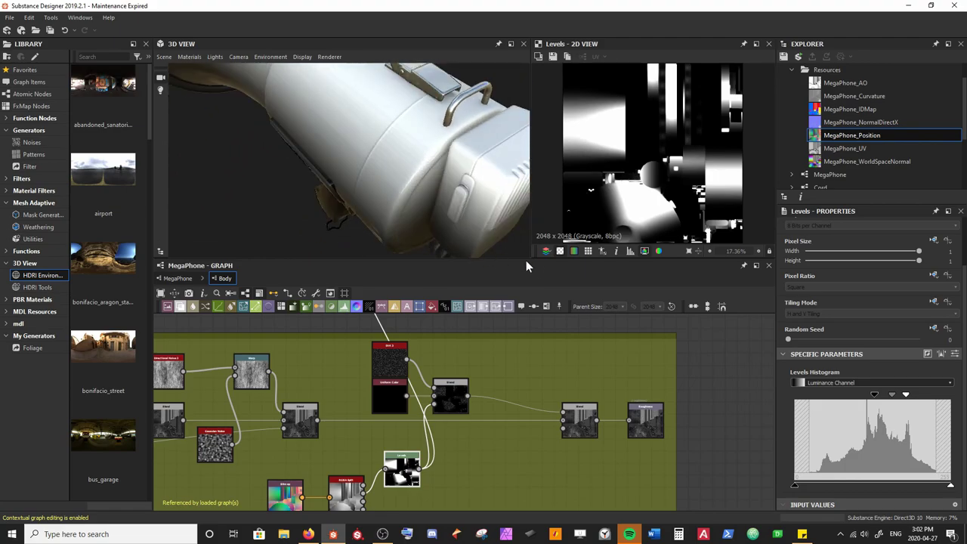
Examine the masked dirt Blend in the 2D view and compare it with the gradient on the megaphone
double_click(450, 397)
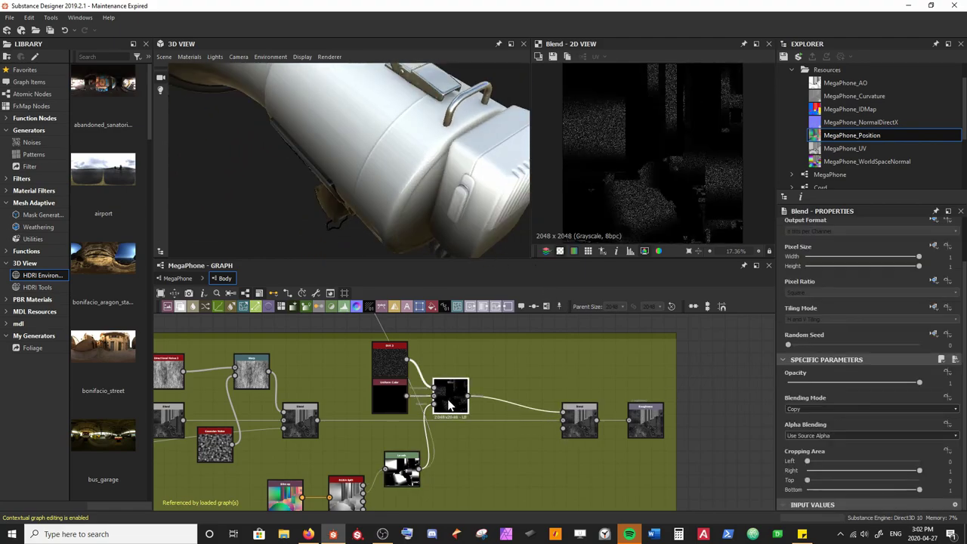
middle_drag(712, 195, 669, 157)
scroll(662, 134, down, 1)
scroll(669, 157, down, 1)
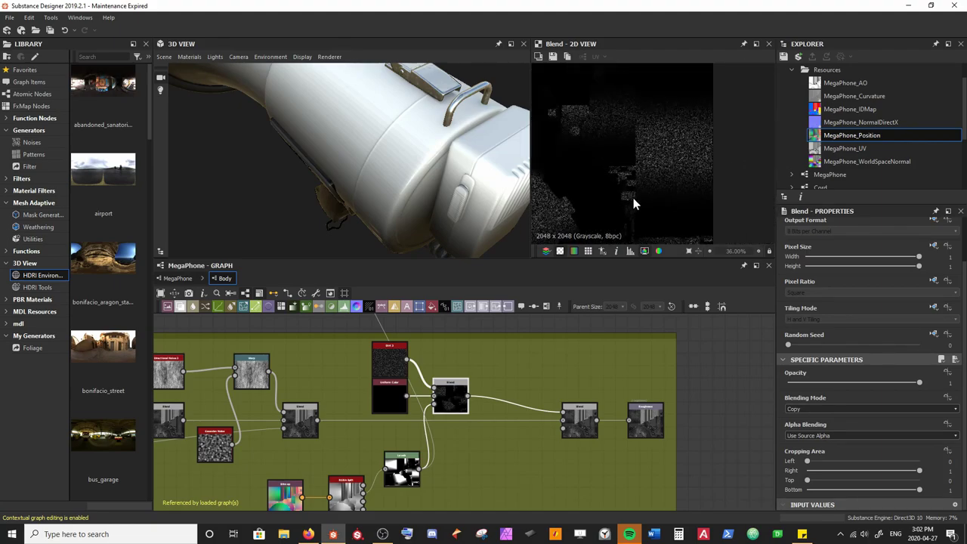
scroll(637, 112, down, 1)
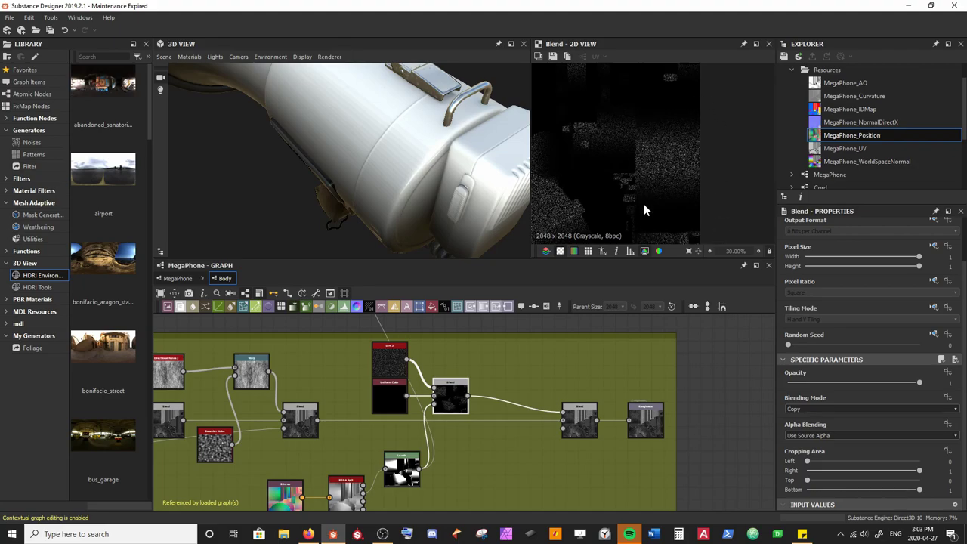
scroll(660, 145, up, 2)
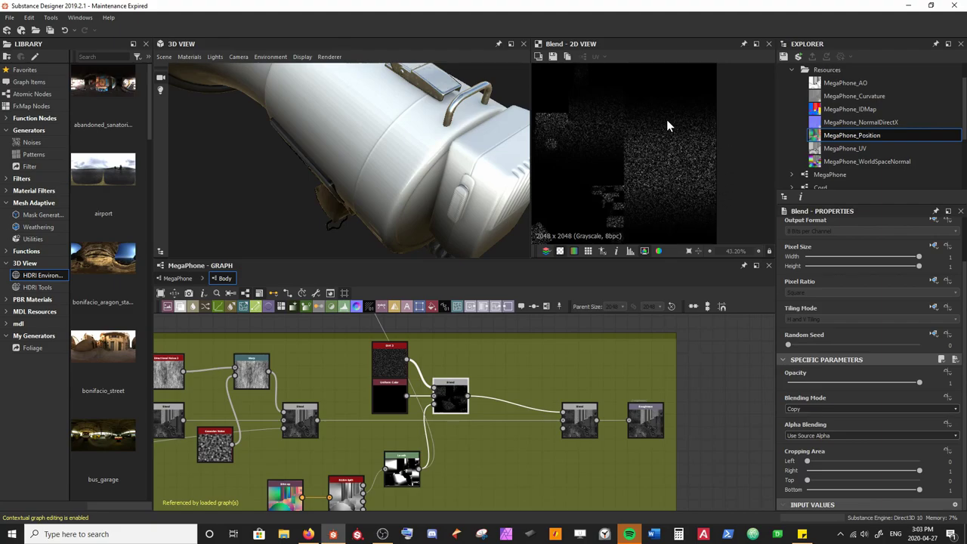
scroll(377, 110, down, 2)
drag(379, 178, 391, 114)
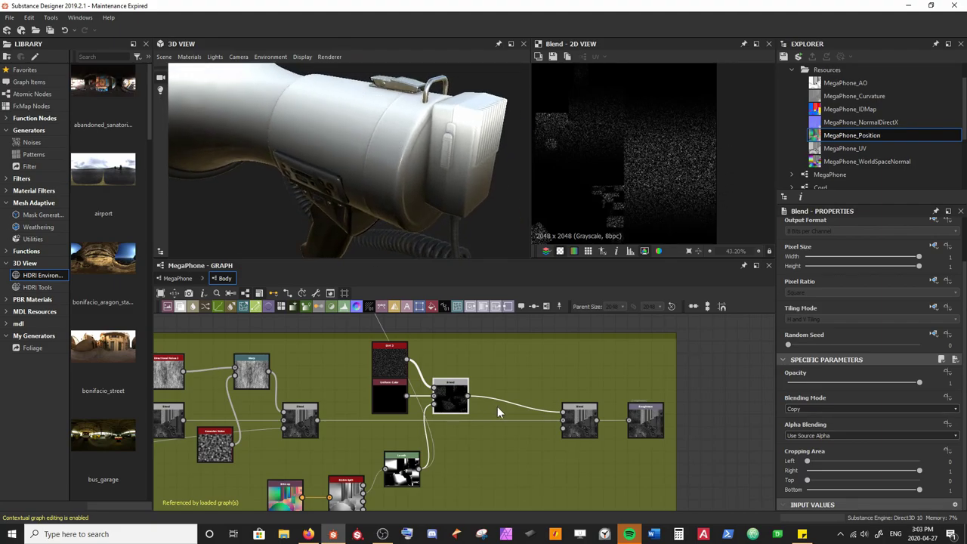
Reconnect the Base Colour Blend to the Base Color output and examine the masked dirt roughness on the red body
scroll(502, 393, down, 3)
middle_drag(412, 359, 400, 434)
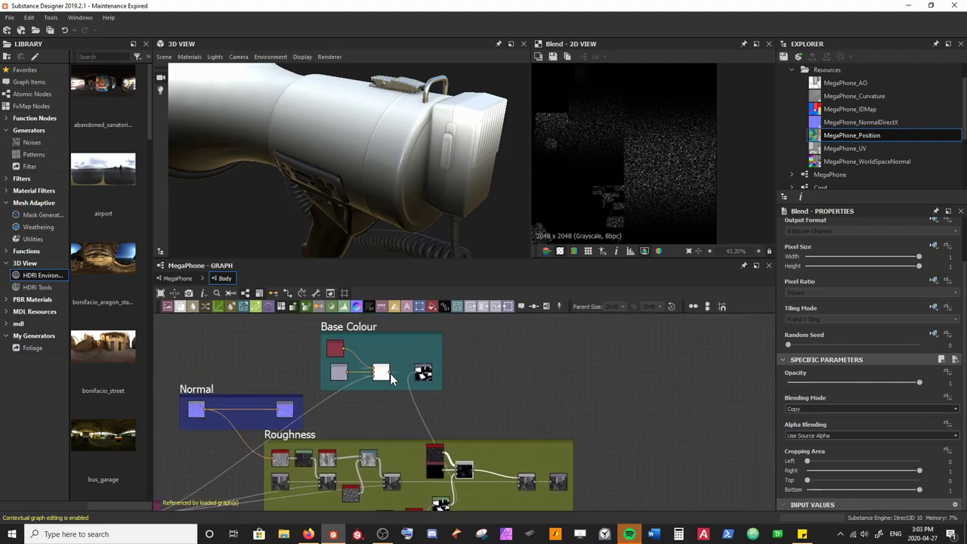
middle_drag(519, 426, 451, 373)
scroll(433, 362, up, 2)
drag(422, 215, 407, 242)
scroll(369, 185, up, 3)
drag(343, 188, 393, 253)
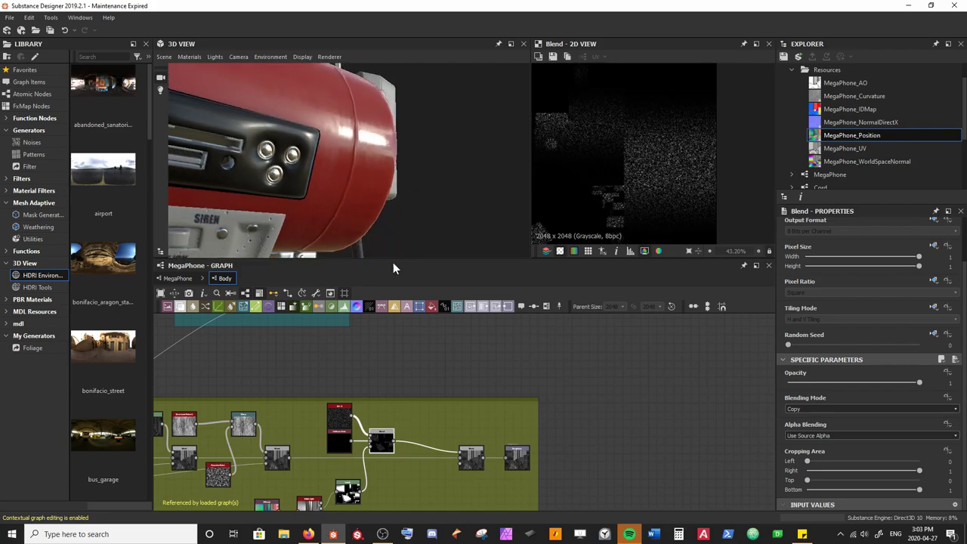
right_drag(366, 121, 366, 304)
drag(333, 158, 420, 214)
middle_drag(443, 371, 476, 342)
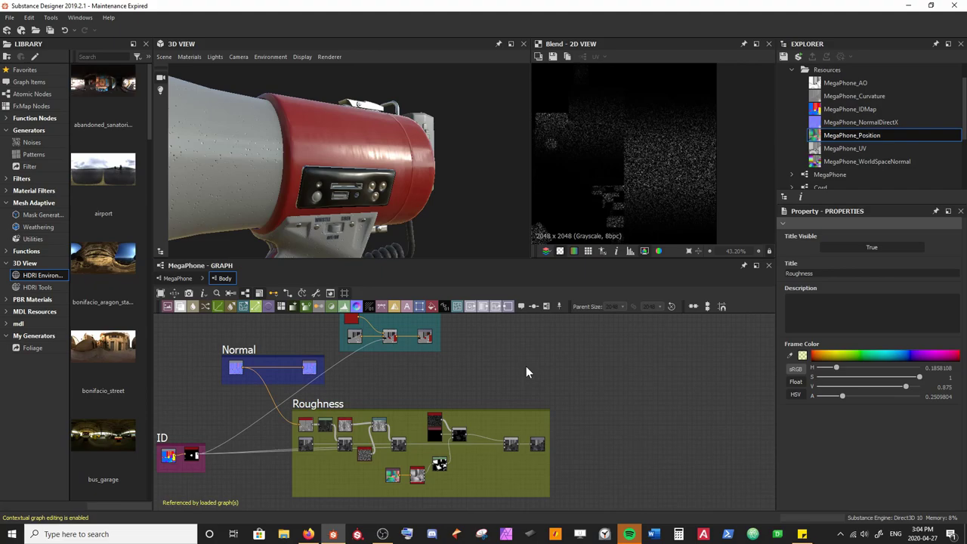
middle_drag(279, 375, 427, 410)
scroll(429, 414, up, 2)
scroll(340, 423, up, 2)
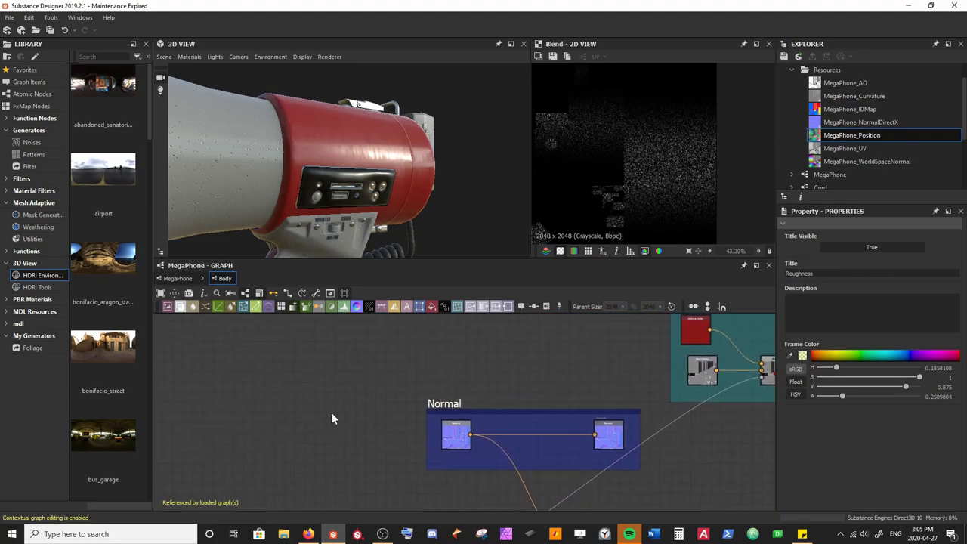
Add a Scratches Generator node beside the Normal frame
key(space)
text(gra)
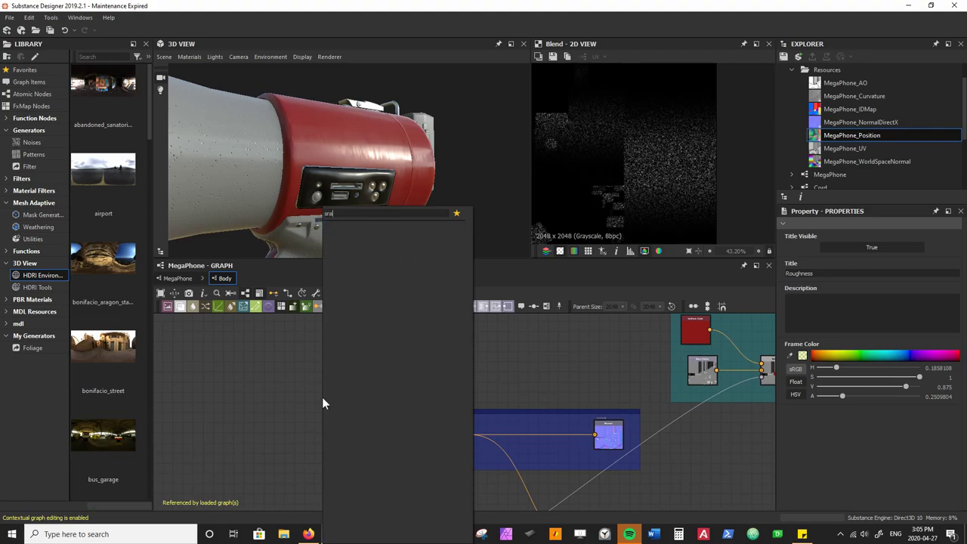
key(BackSpace)
key(BackSpace)
key(BackSpace)
text(c)
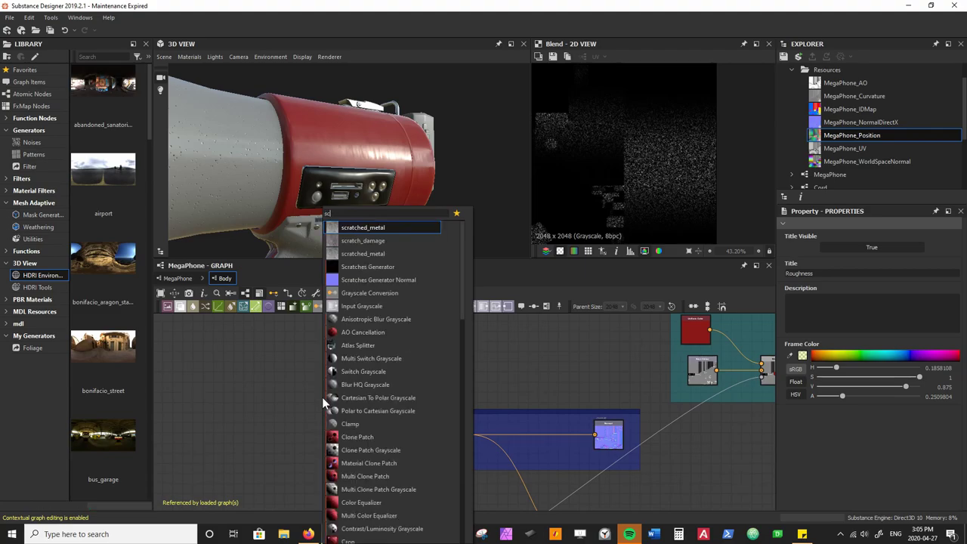
text(ra)
key(Down)
key(Down)
key(Down)
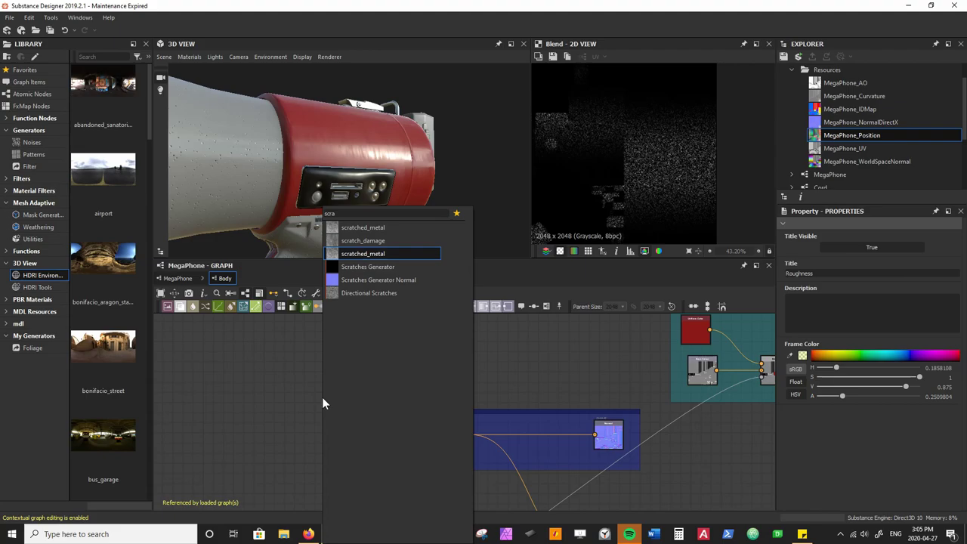
key(Return)
middle_drag(398, 402, 381, 380)
drag(308, 380, 308, 410)
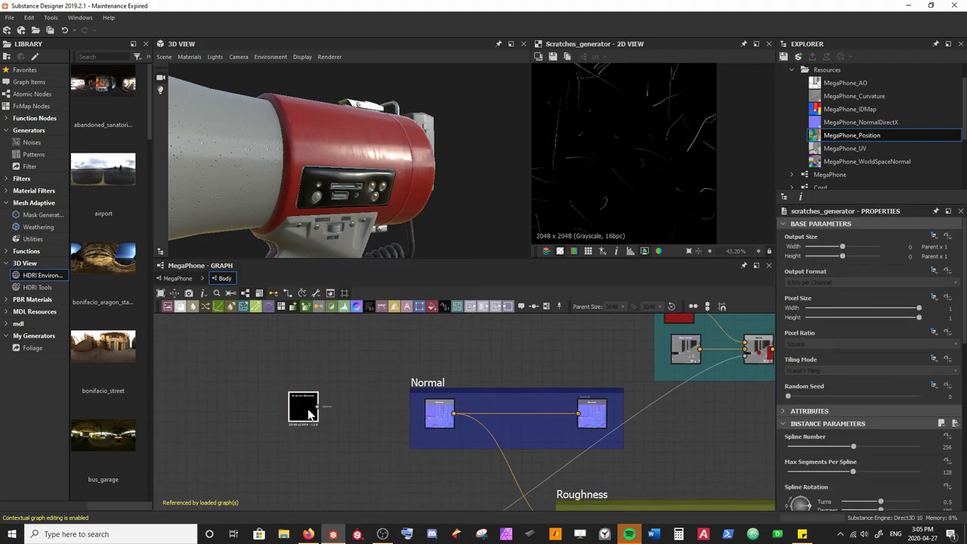
Add a Normal node after the Scratches Generator, with Force Alpha To 1 and an intensity of -0.1
key(space)
text(normal)
key(Return)
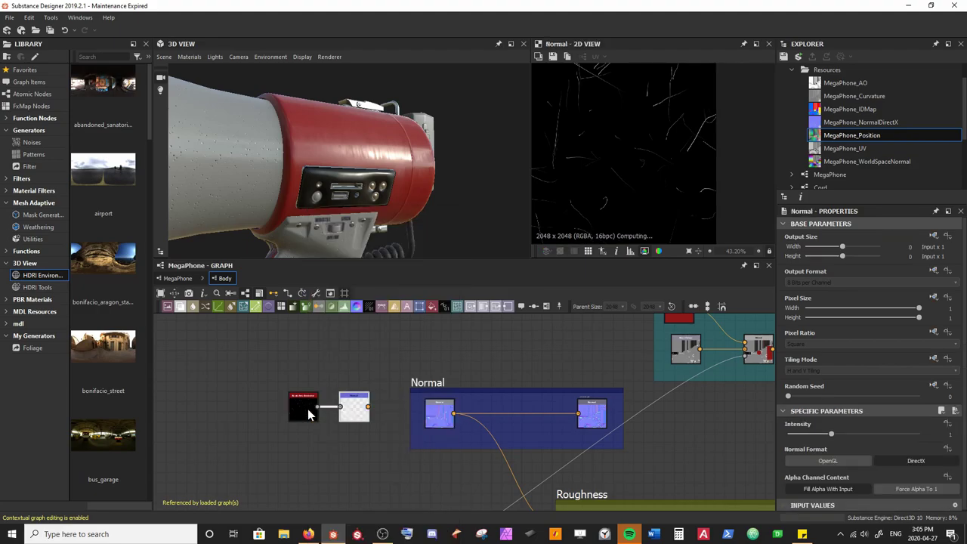
click(904, 491)
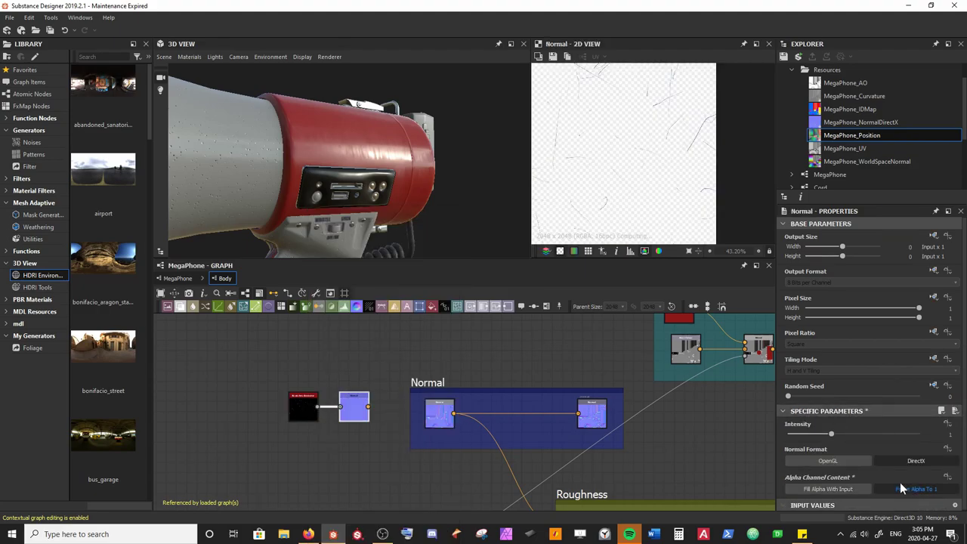
scroll(606, 173, down, 1)
middle_drag(606, 172, 652, 185)
scroll(652, 185, up, 3)
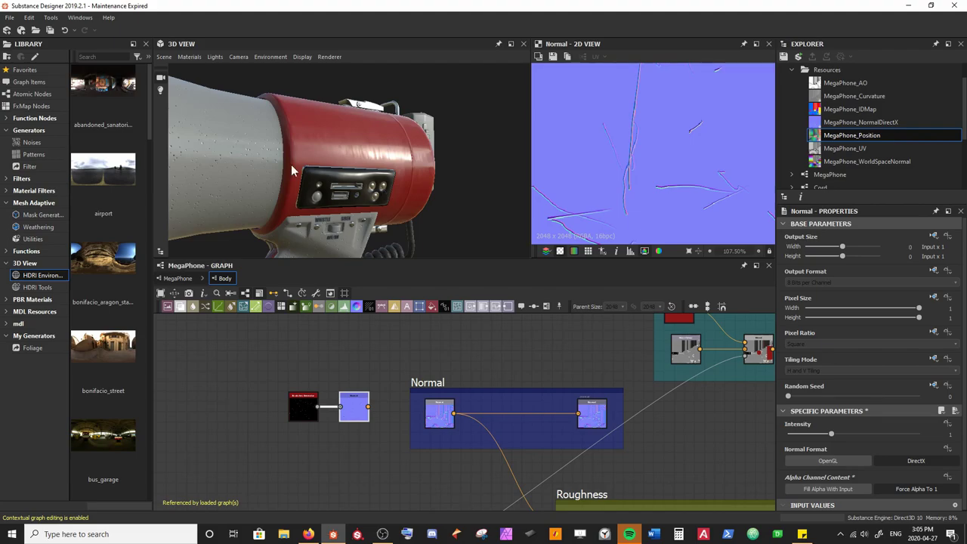
scroll(341, 361, up, 3)
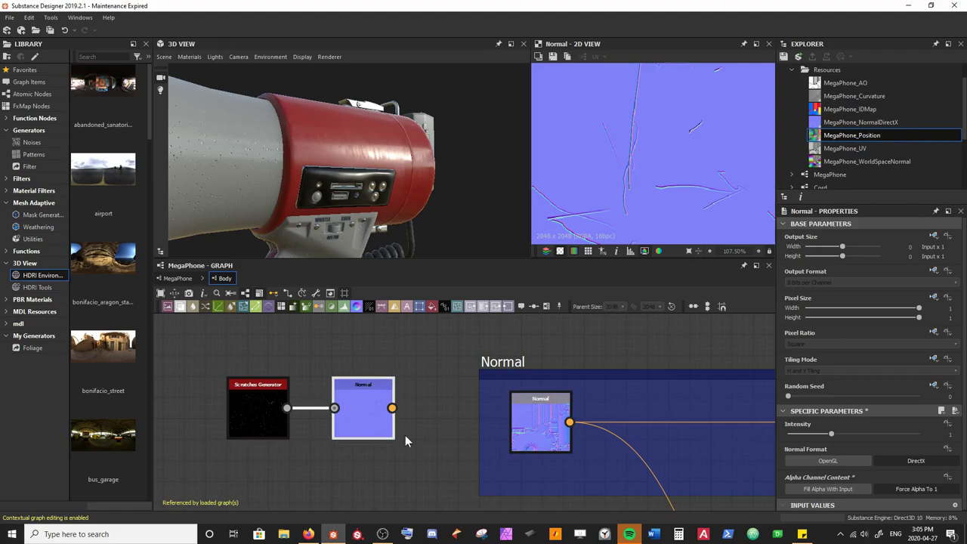
click(834, 436)
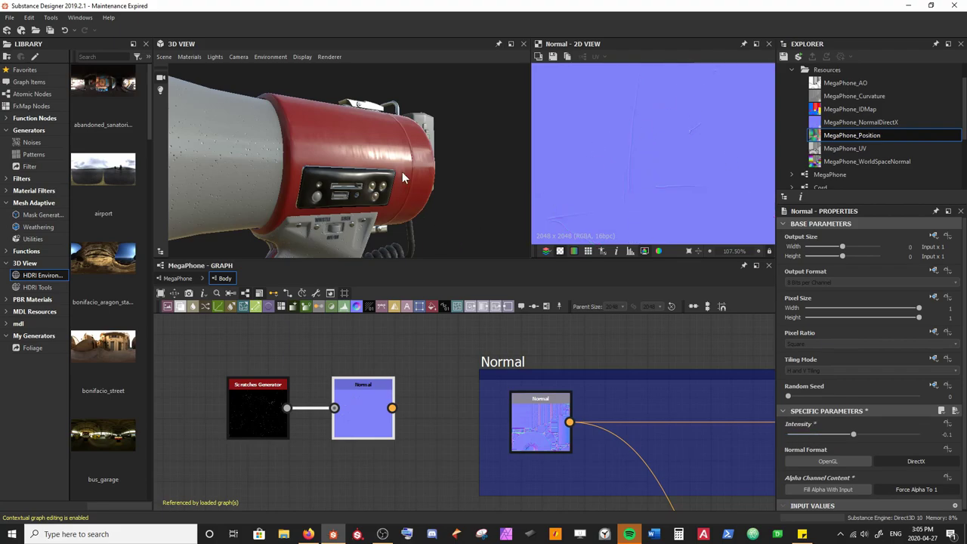
Extend the Normal frame downward and move its two nodes lower to make room inside it
scroll(378, 408, down, 3)
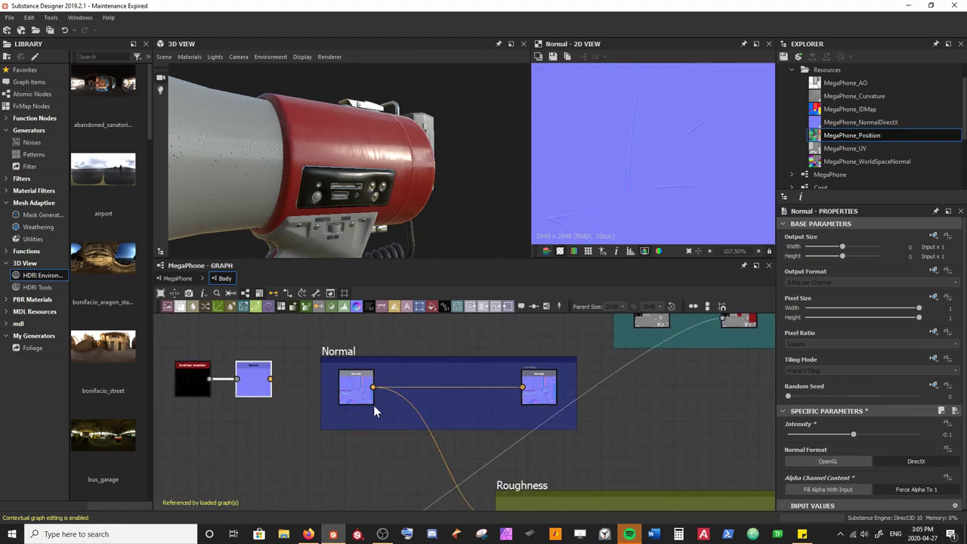
drag(394, 433, 379, 464)
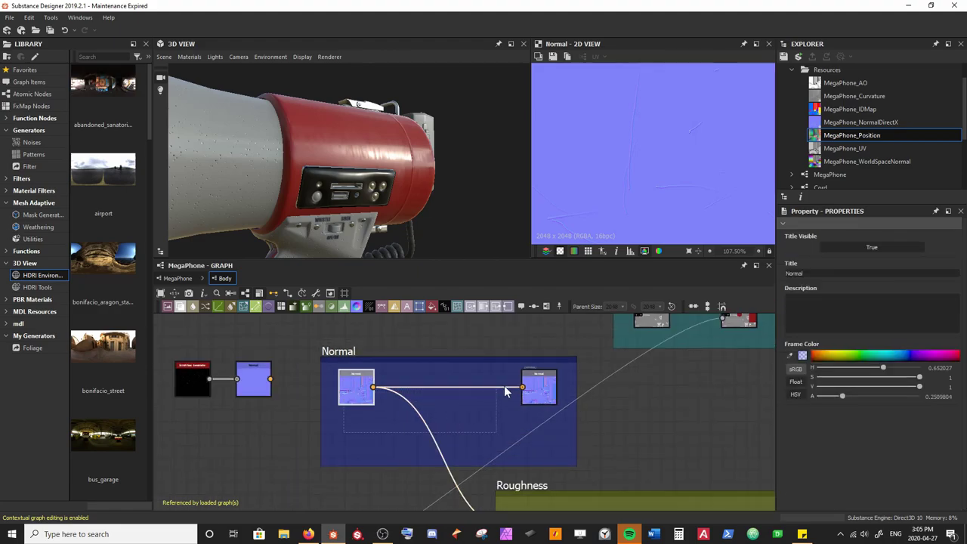
drag(532, 385, 533, 429)
click(437, 394)
Insert a Normal Combine node after the baked normal map and feed the scratches normal into it, checking the scratches on the megaphone
click(352, 420)
key(space)
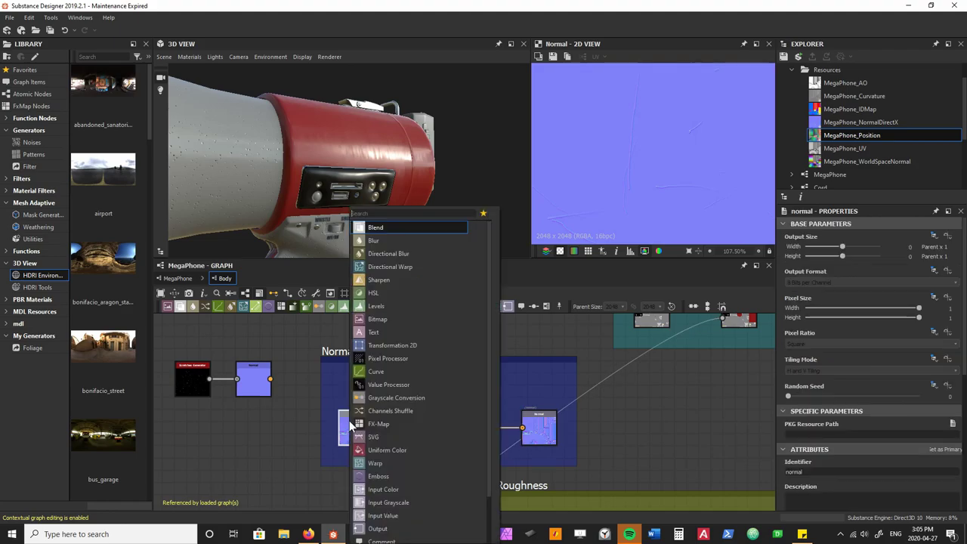
text(norm)
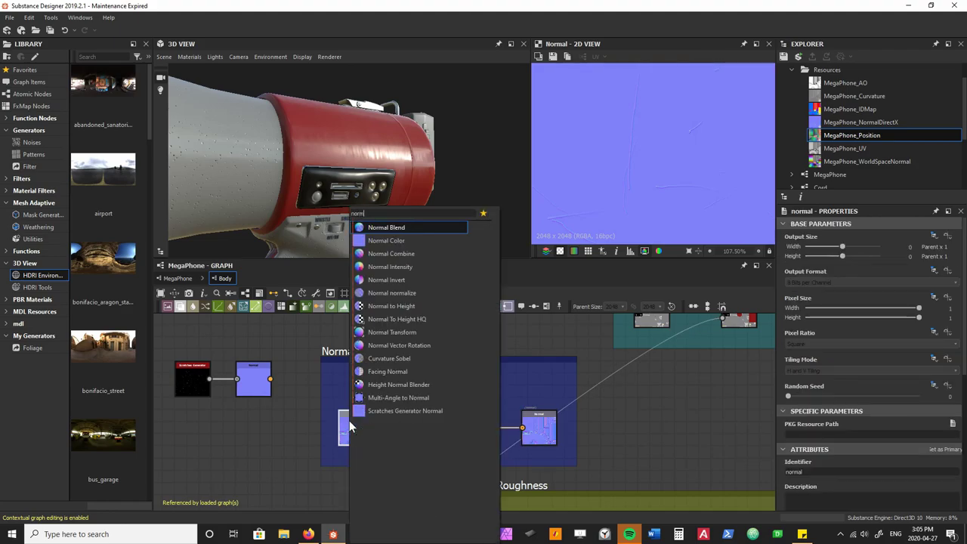
key(Down)
key(Down)
key(Return)
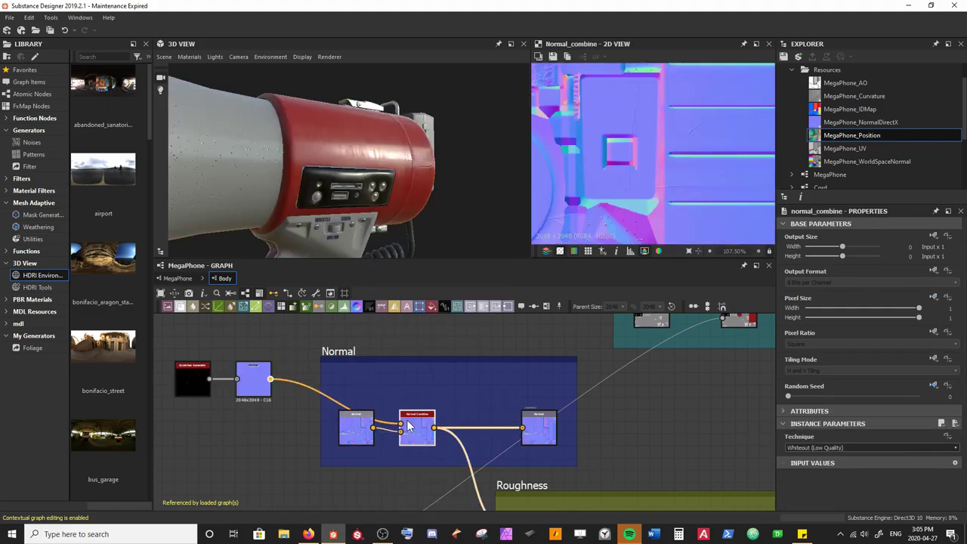
drag(350, 99, 389, 154)
Move the scratches nodes into the Normal frame, widen the frame around them and align them with the baked normal node
drag(190, 426, 360, 386)
drag(321, 415, 251, 418)
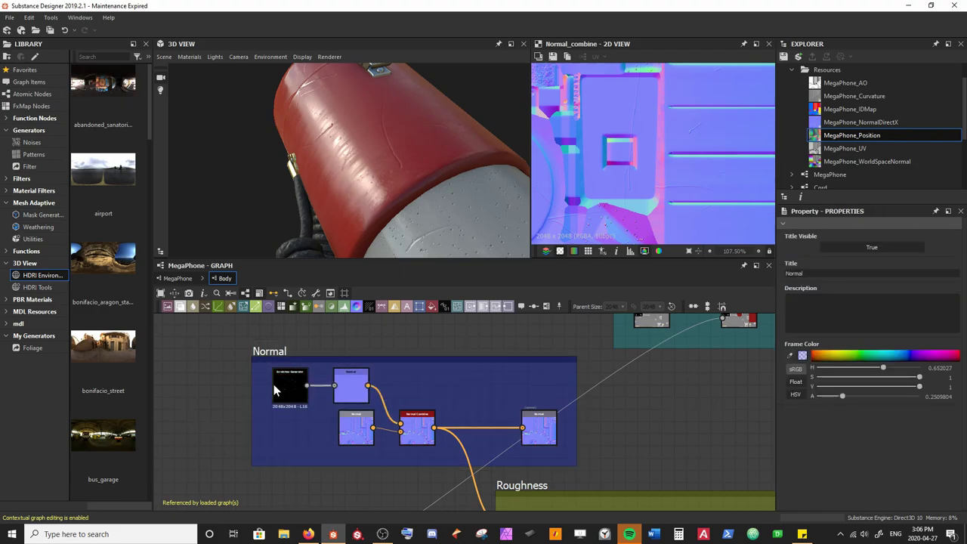
scroll(276, 389, up, 2)
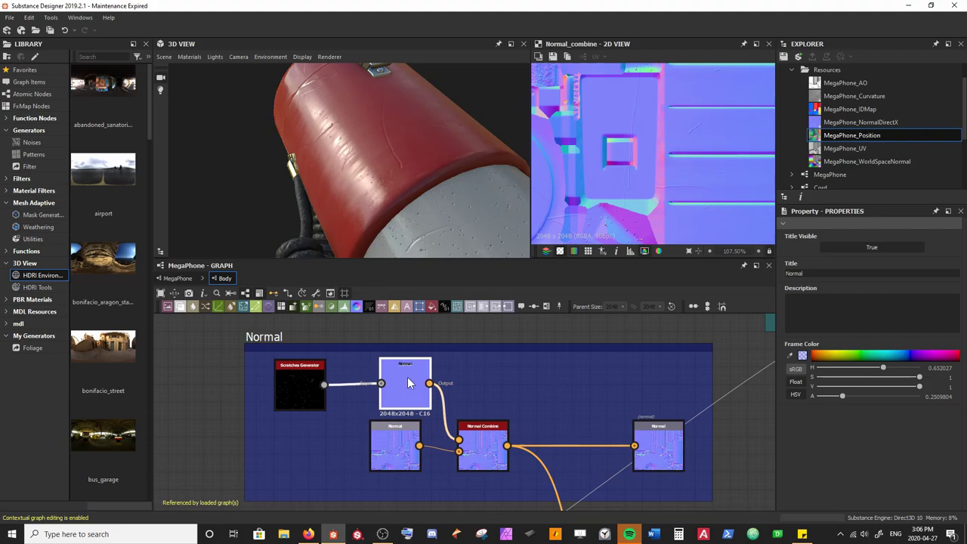
drag(395, 447, 405, 446)
drag(305, 393, 321, 402)
drag(393, 388, 393, 398)
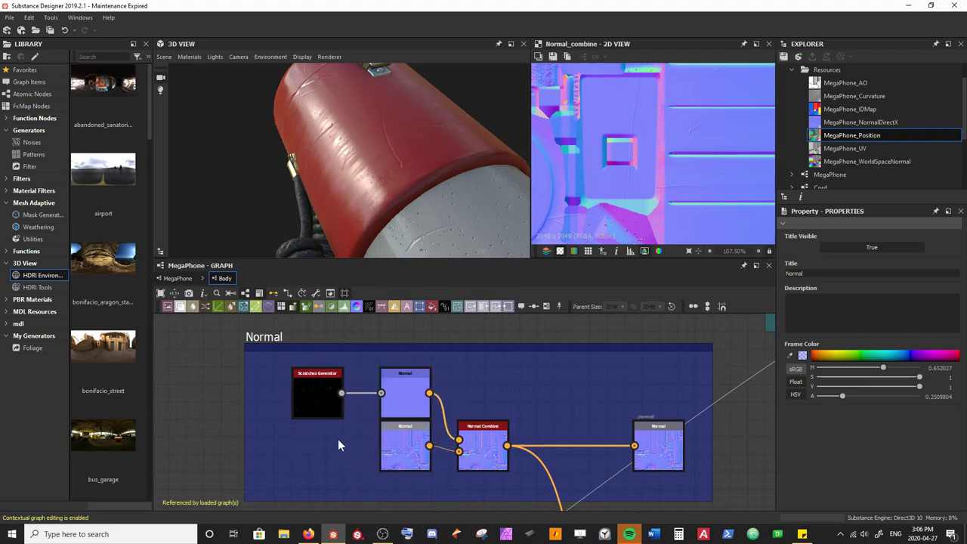
Insert a Blend node between the Normal Combine and the Normal output
scroll(342, 450, down, 2)
mouse_move(405, 177)
mouse_down()
mouse_move(419, 174)
mouse_move(374, 175)
mouse_move(422, 167)
mouse_move(342, 174)
mouse_move(432, 172)
mouse_move(400, 181)
mouse_up()
drag(208, 393, 277, 438)
drag(342, 435, 313, 437)
key(space)
text(bl)
key(Return)
click(320, 427)
key(space)
text(bl)
key(Return)
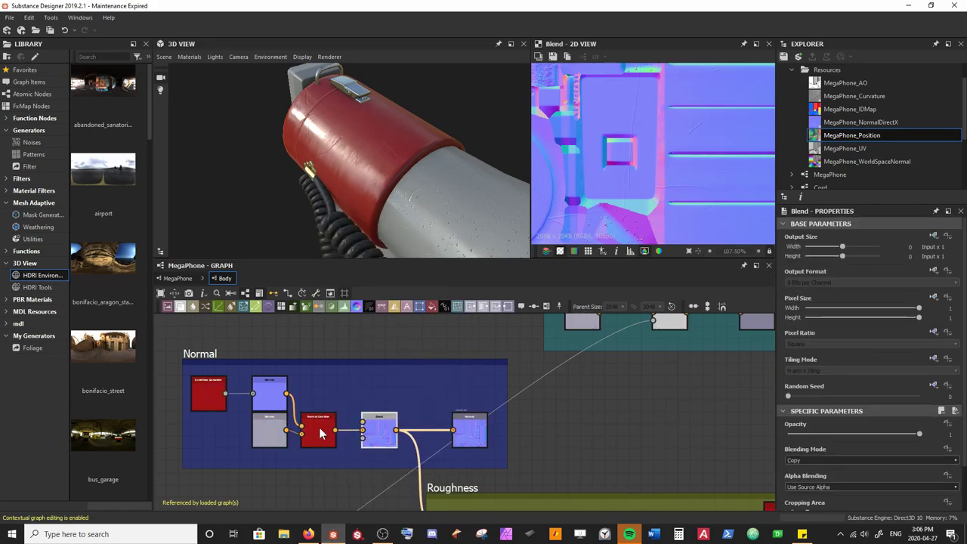
Feed the Blend with the Normal Combine as foreground, the baked normal as background and the ID colour mask as opacity, checking the red body
middle_drag(375, 457, 467, 398)
scroll(454, 374, up, 3)
middle_drag(381, 420, 378, 453)
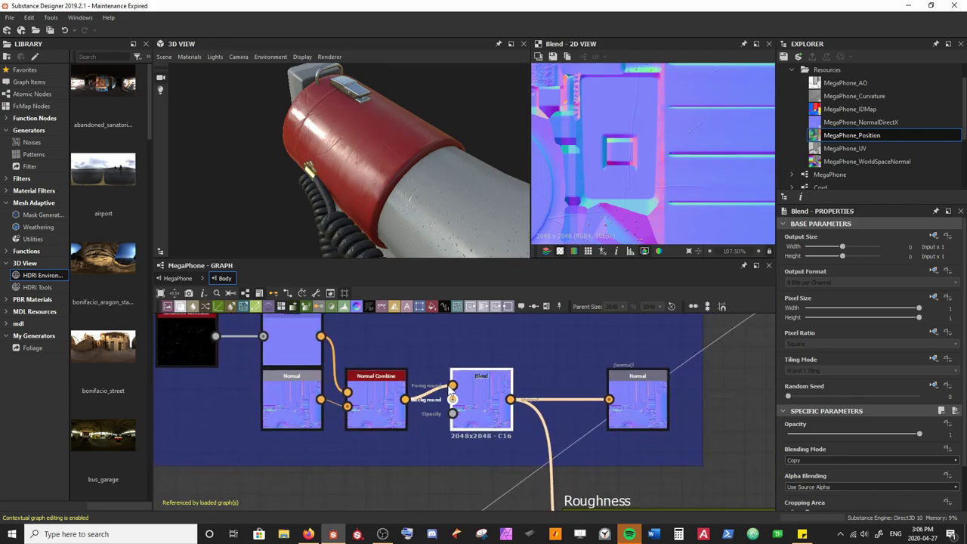
drag(452, 398, 452, 385)
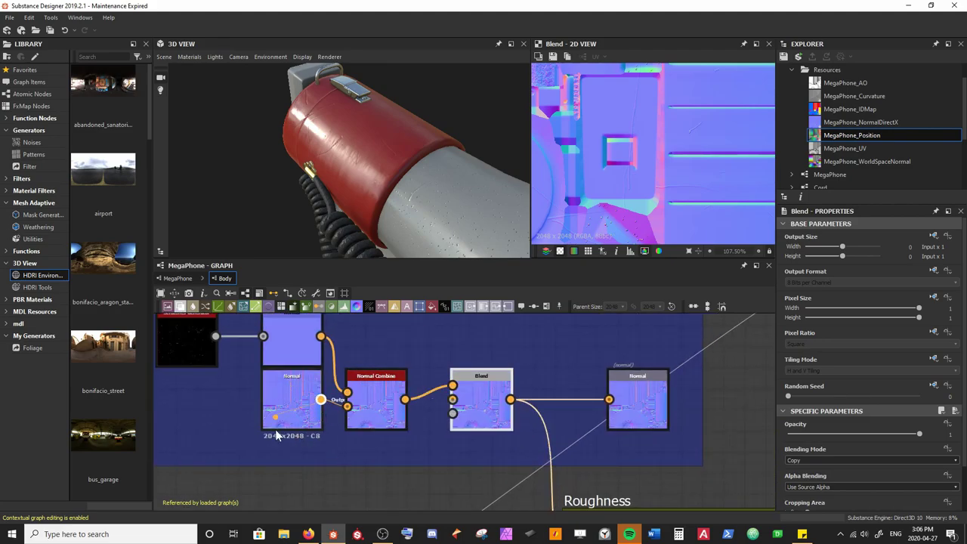
drag(427, 413, 452, 399)
scroll(451, 400, down, 5)
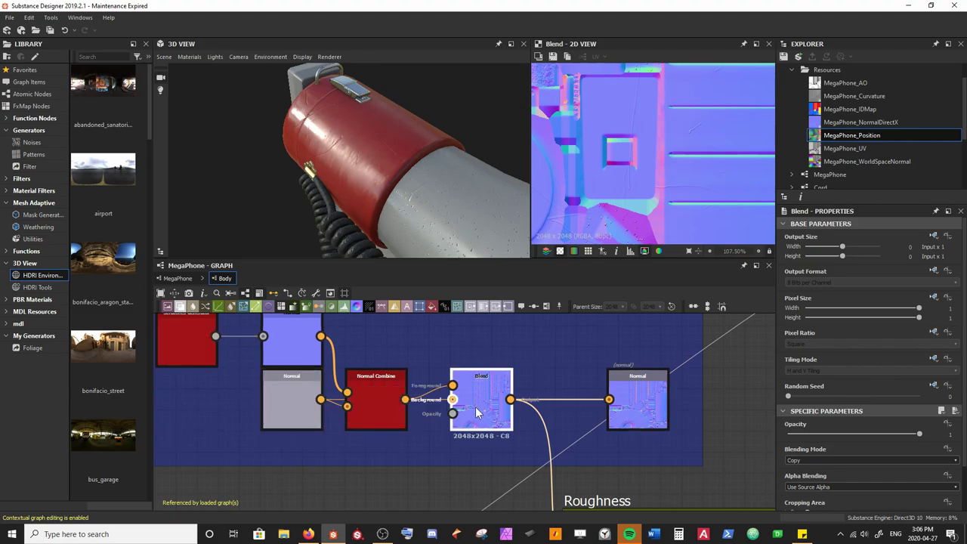
mouse_move(398, 428)
middle_down()
mouse_move(398, 406)
mouse_move(412, 420)
mouse_move(400, 431)
middle_up()
scroll(400, 431, up, 3)
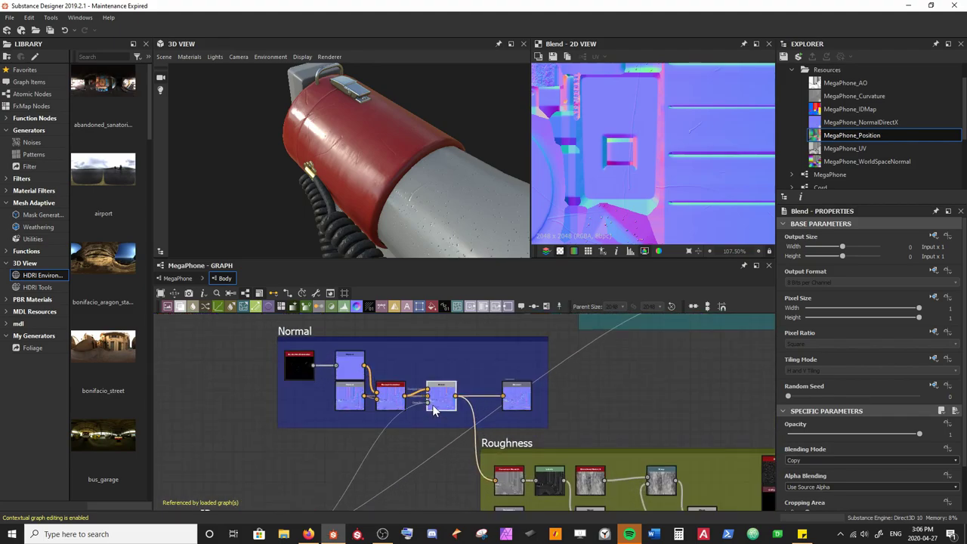
drag(351, 210, 333, 175)
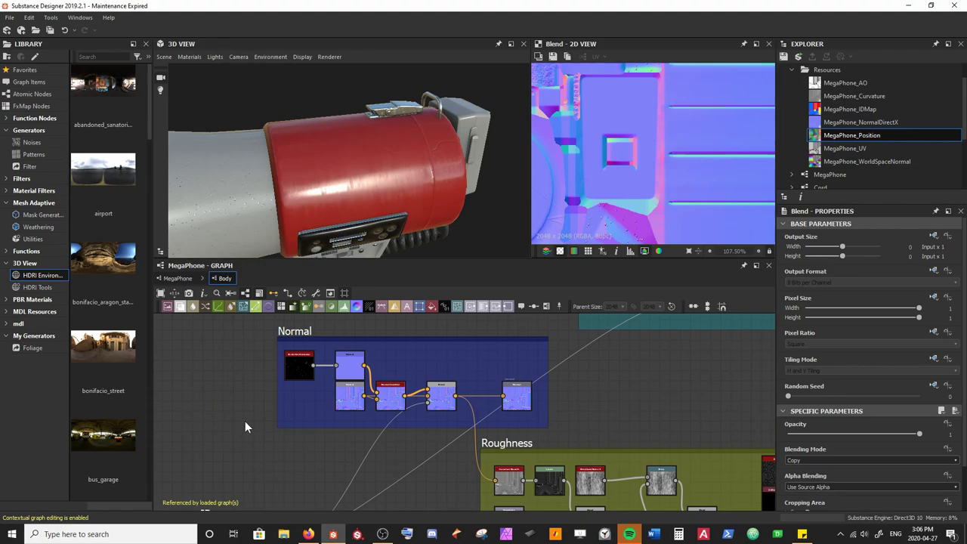
mouse_move(333, 177)
mouse_down()
mouse_move(335, 161)
mouse_move(339, 168)
mouse_up()
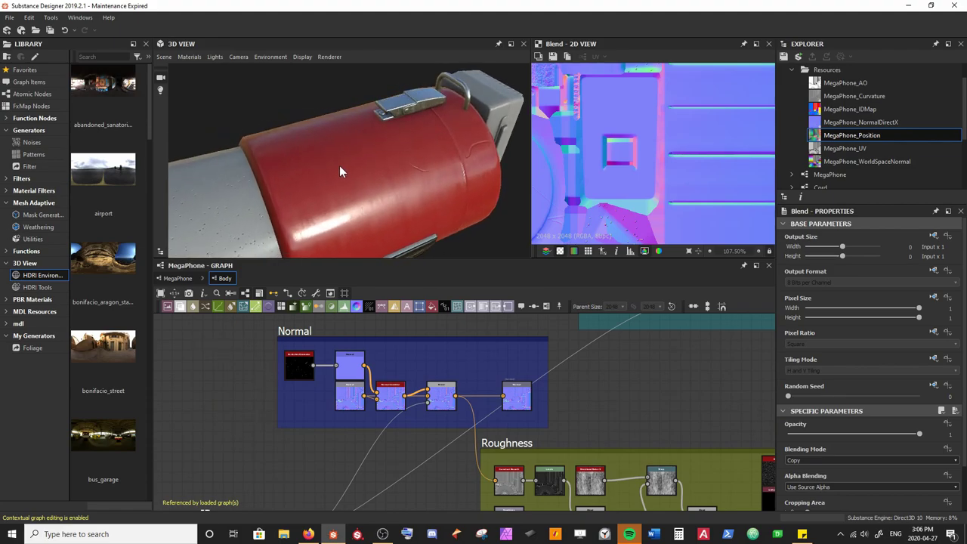
Examine the curvature Levels in the Roughness frame in the 2D view for the scratches and compare them with the red body
middle_drag(496, 468, 309, 412)
middle_drag(530, 441, 481, 412)
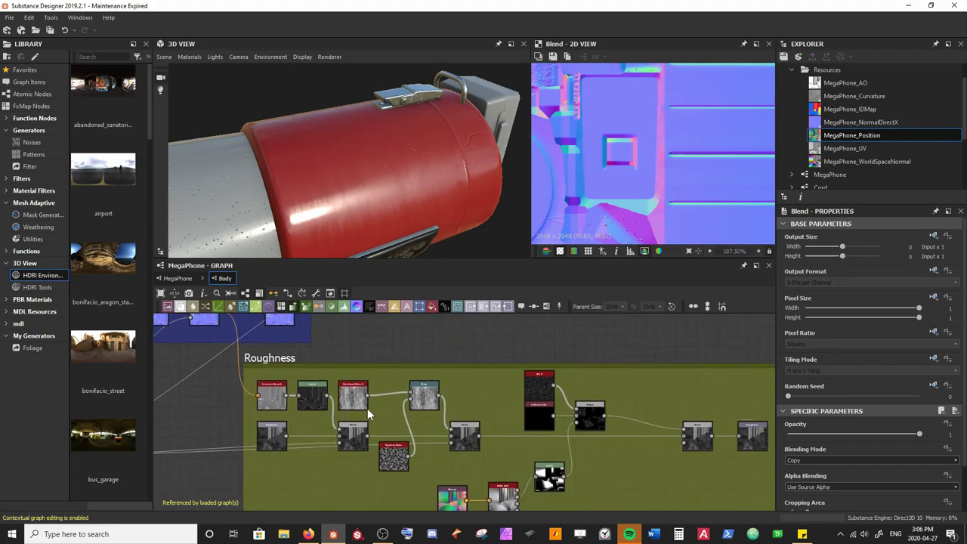
double_click(313, 401)
middle_drag(691, 145, 593, 208)
scroll(594, 207, up, 1)
middle_drag(690, 181, 604, 211)
scroll(671, 168, up, 1)
middle_drag(633, 127, 667, 128)
scroll(491, 169, up, 3)
drag(491, 170, 384, 171)
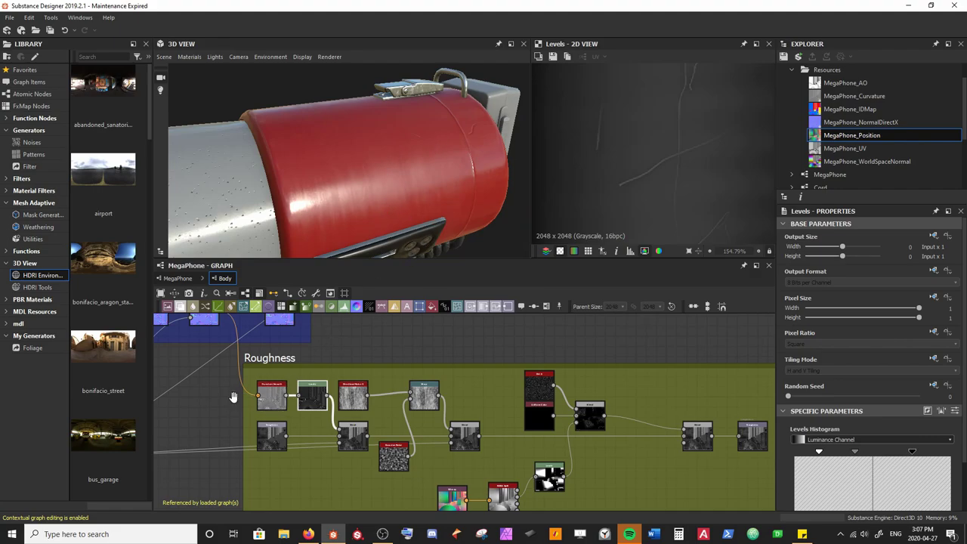
Extend the AO frame downward and move its ambient occlusion input and output nodes lower inside it
scroll(230, 403, down, 5)
drag(406, 436, 351, 415)
drag(393, 478, 268, 460)
scroll(356, 486, up, 3)
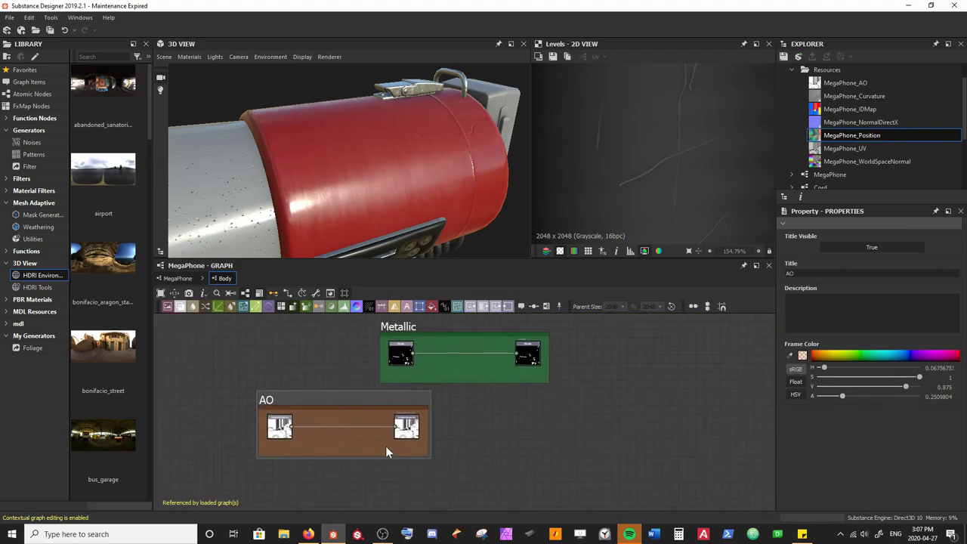
drag(356, 457, 355, 485)
drag(270, 454, 395, 428)
drag(396, 429, 409, 461)
drag(347, 460, 343, 465)
Insert a Blend between the two ambient occlusion nodes and connect the Scratches Generator to its foreground
key(space)
text(b)
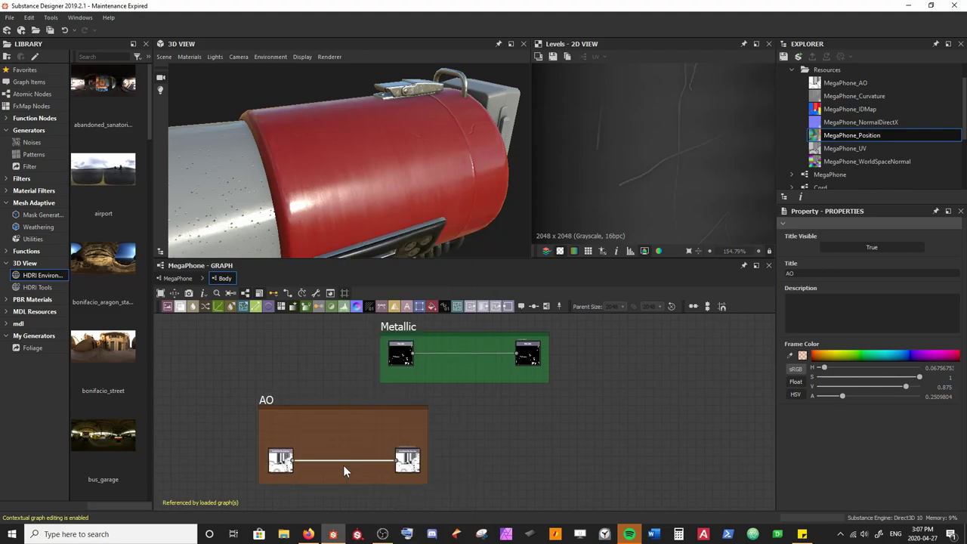
key(Return)
scroll(325, 391, up, 5)
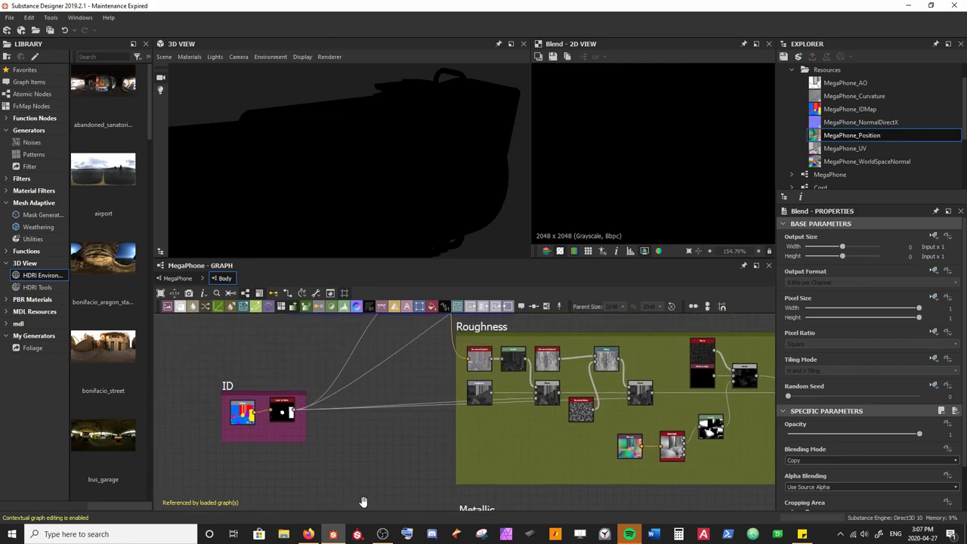
double_click(319, 363)
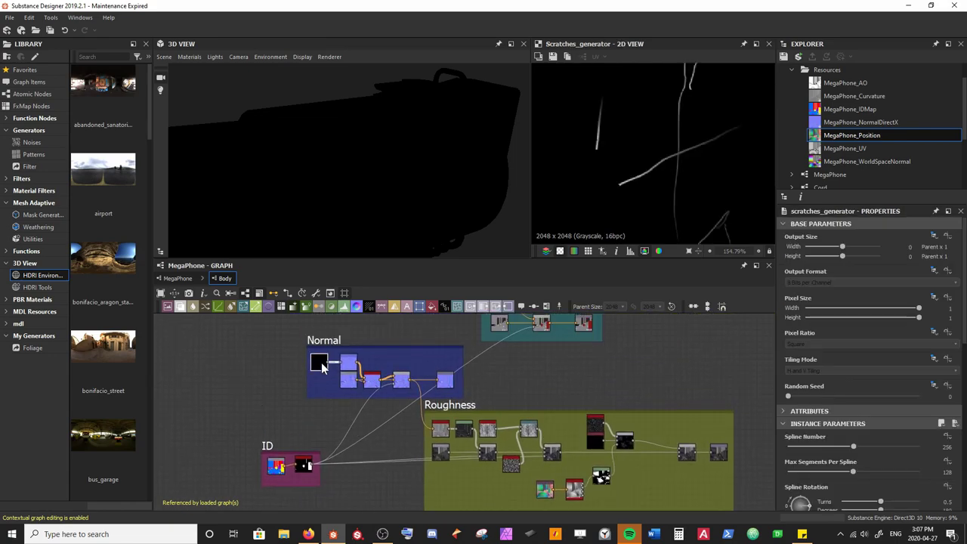
middle_drag(359, 493, 338, 321)
scroll(362, 438, up, 5)
drag(374, 453, 394, 460)
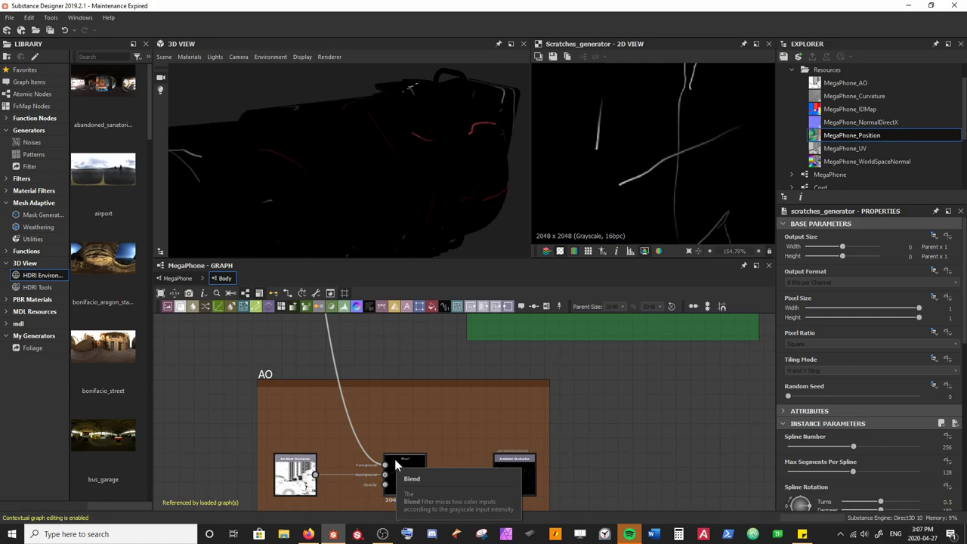
Set the AO Blend to Subtract with an opacity of 0.1, checking the scratches on the red body
click(394, 473)
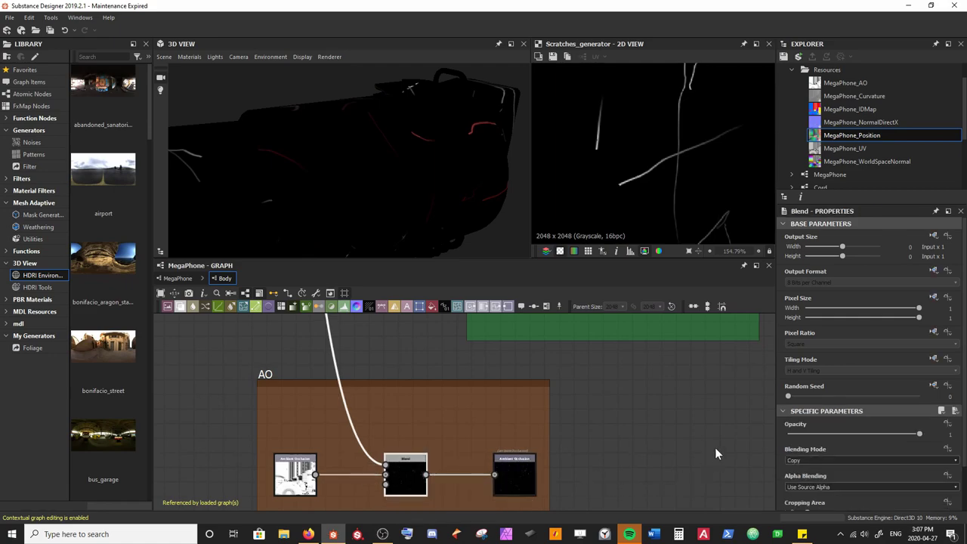
click(790, 462)
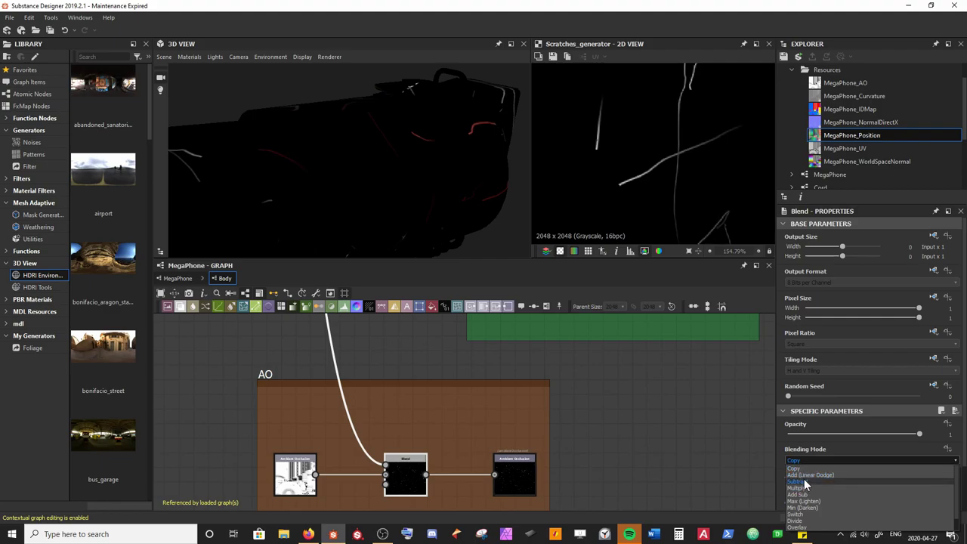
click(802, 478)
drag(451, 200, 365, 201)
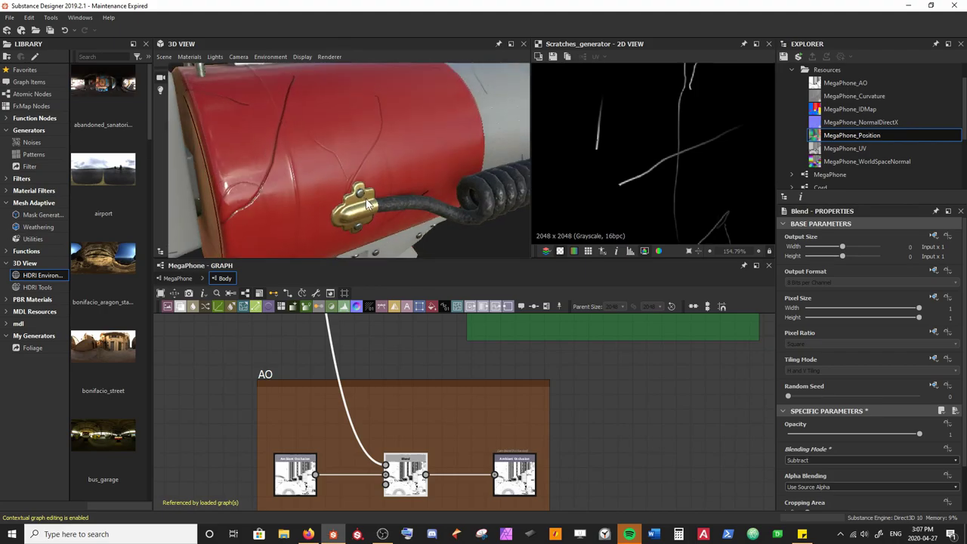
drag(873, 434, 793, 435)
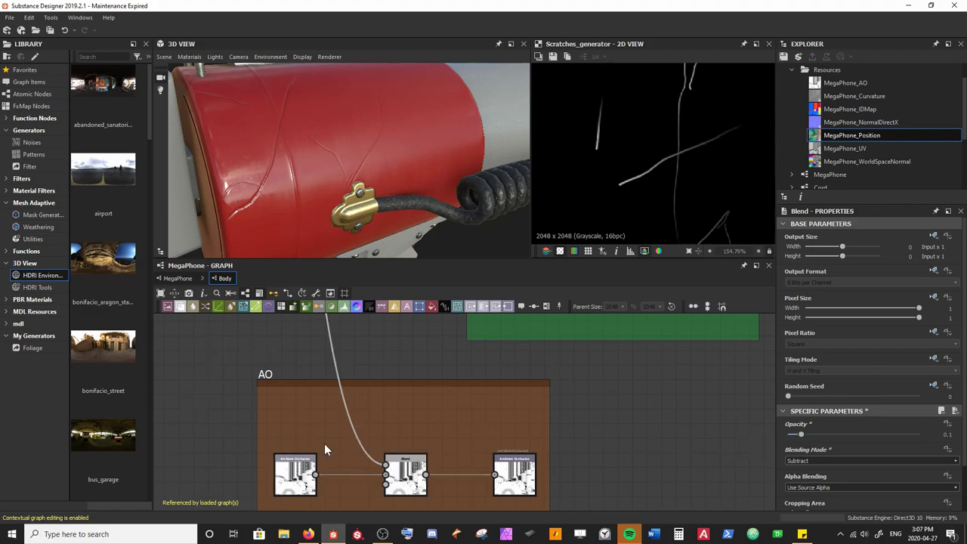
Examine the ambient occlusion output in the 2D view and check the red body from its other side
double_click(514, 474)
scroll(623, 175, down, 4)
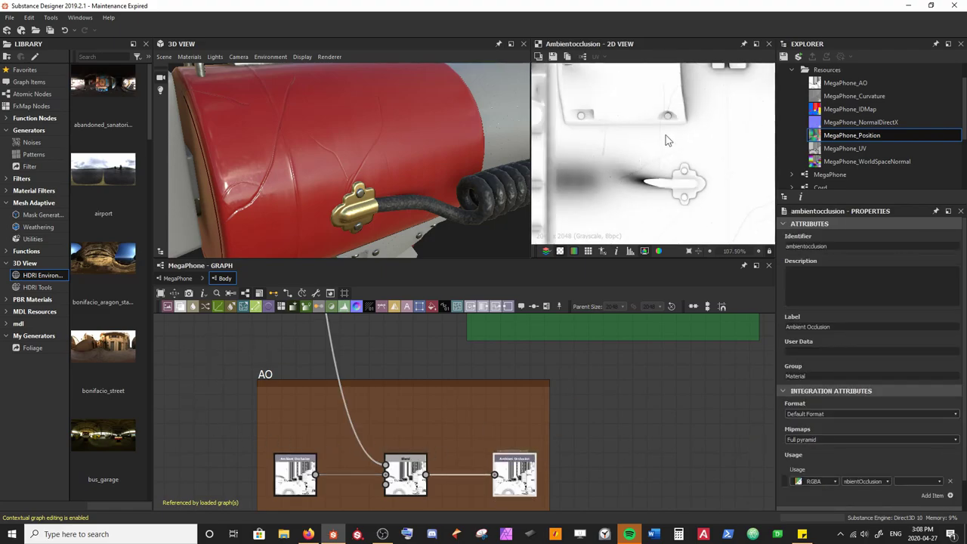
middle_drag(615, 166, 642, 163)
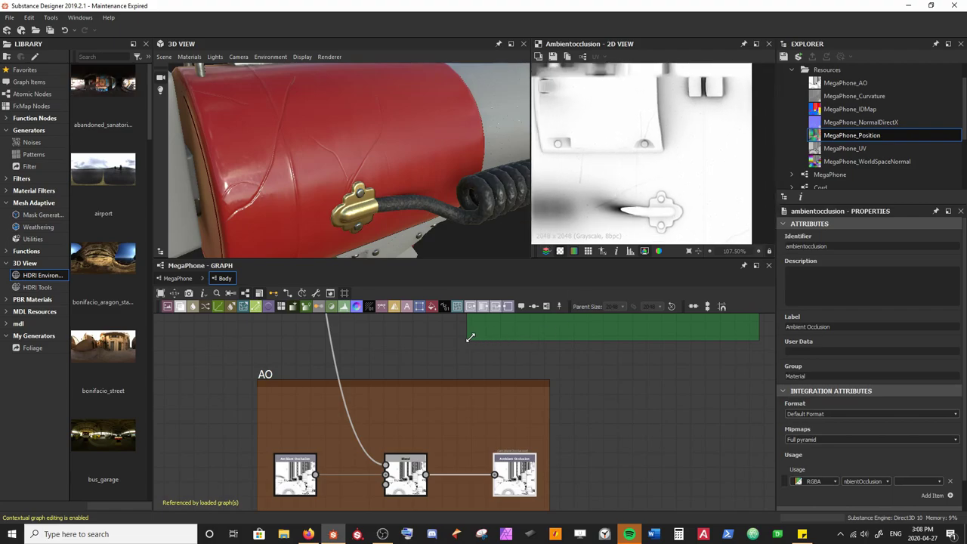
drag(340, 176, 372, 196)
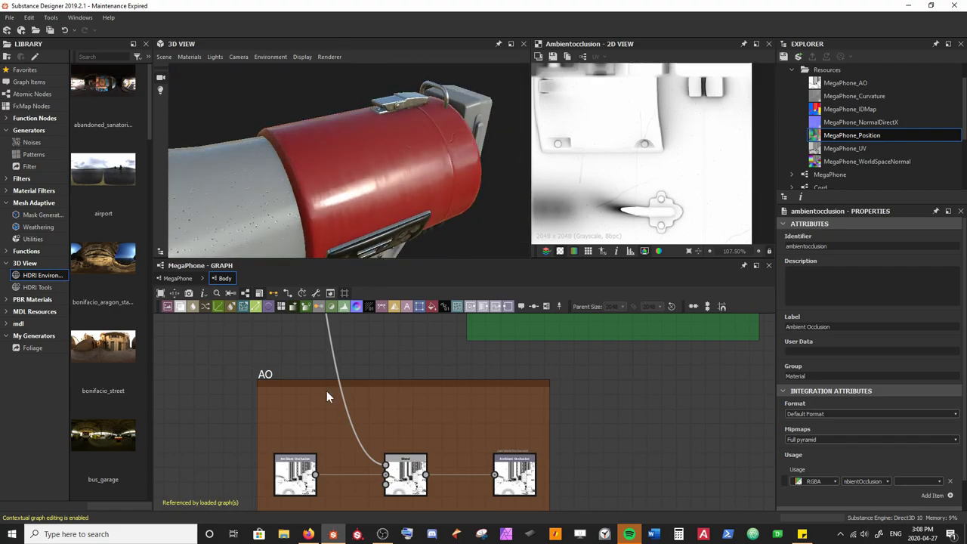
Set the Scratches Generator's random seed to 1 and its spline number to 325
scroll(306, 485, down, 8)
scroll(290, 463, up, 4)
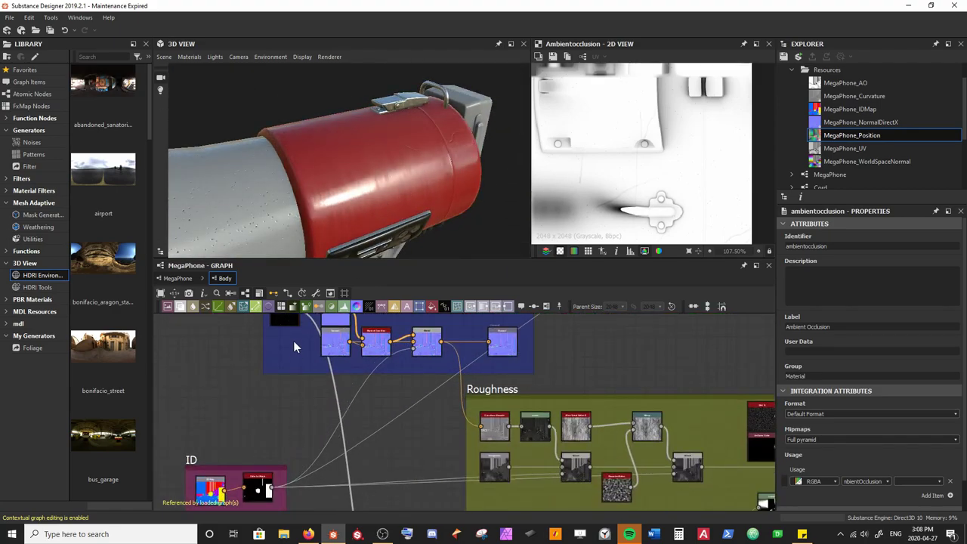
middle_drag(293, 344, 301, 393)
click(298, 363)
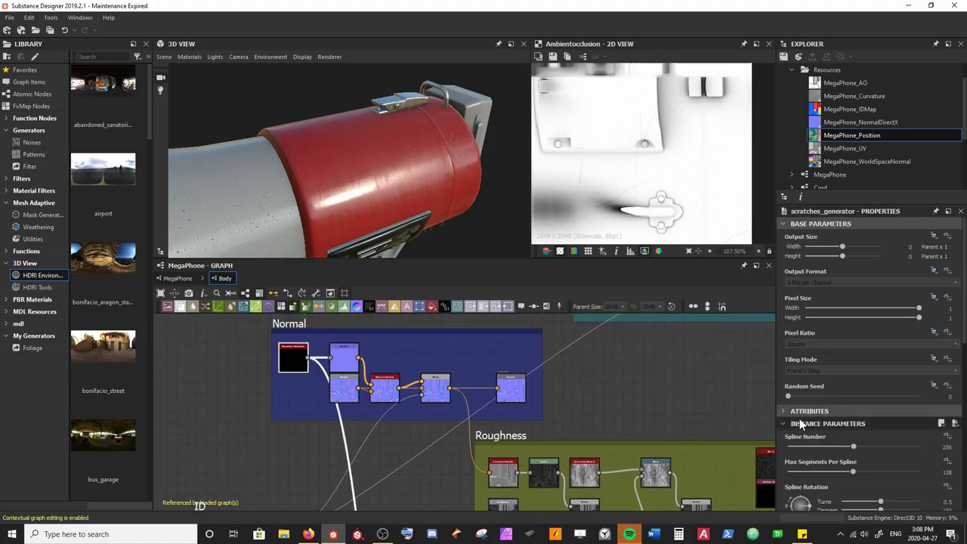
drag(788, 396, 804, 398)
drag(439, 192, 412, 198)
scroll(847, 463, down, 2)
drag(854, 386, 866, 385)
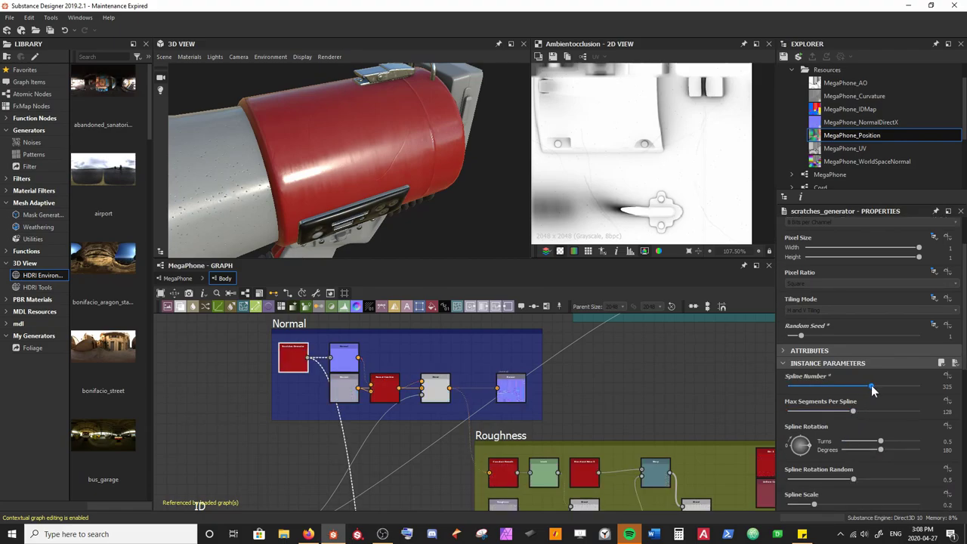
Set the Scratches Generator's spline scale to 0.15 and check the scratches on the red body
scroll(839, 446, down, 3)
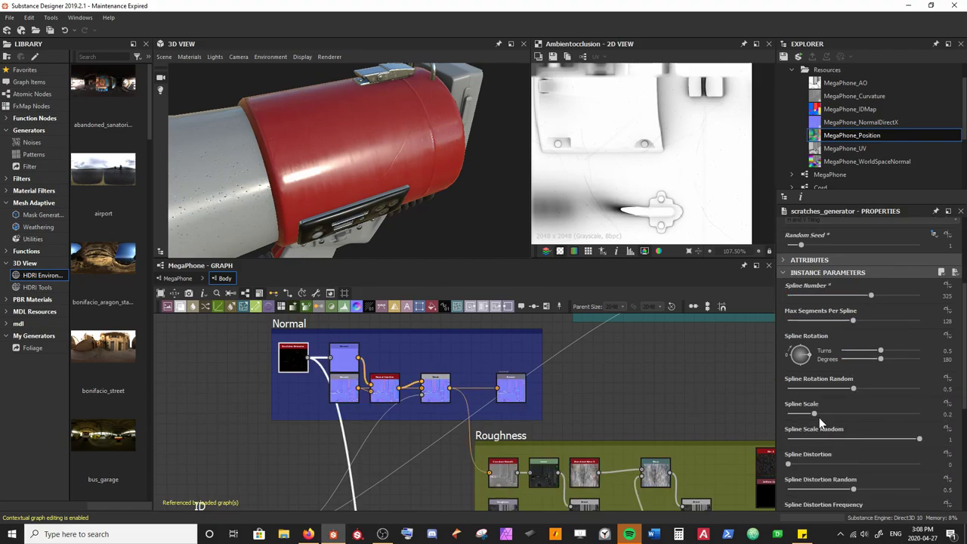
drag(816, 420, 805, 419)
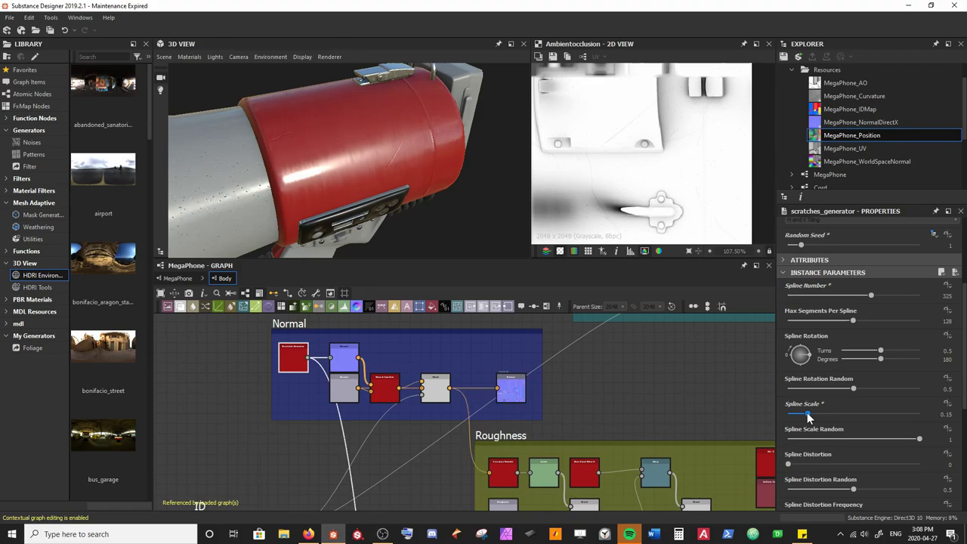
mouse_move(370, 181)
mouse_down()
mouse_move(382, 199)
mouse_move(334, 199)
mouse_move(423, 174)
mouse_move(468, 130)
mouse_move(357, 179)
mouse_move(422, 197)
mouse_move(371, 176)
mouse_move(380, 189)
mouse_up()
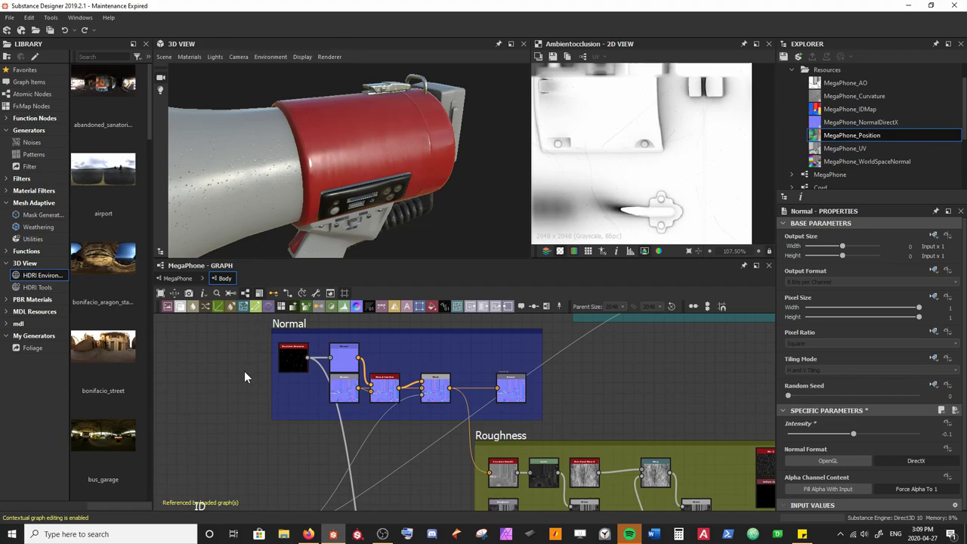
Enlarge the Base Colour frame to the right and downward, and move its Base Color output node further right
middle_drag(584, 361, 432, 404)
drag(367, 249, 299, 190)
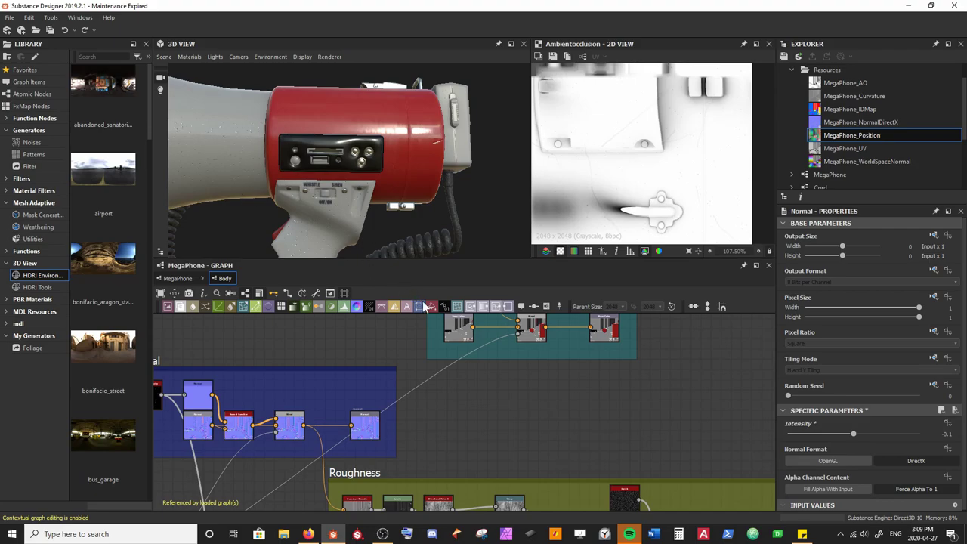
middle_drag(526, 362, 358, 457)
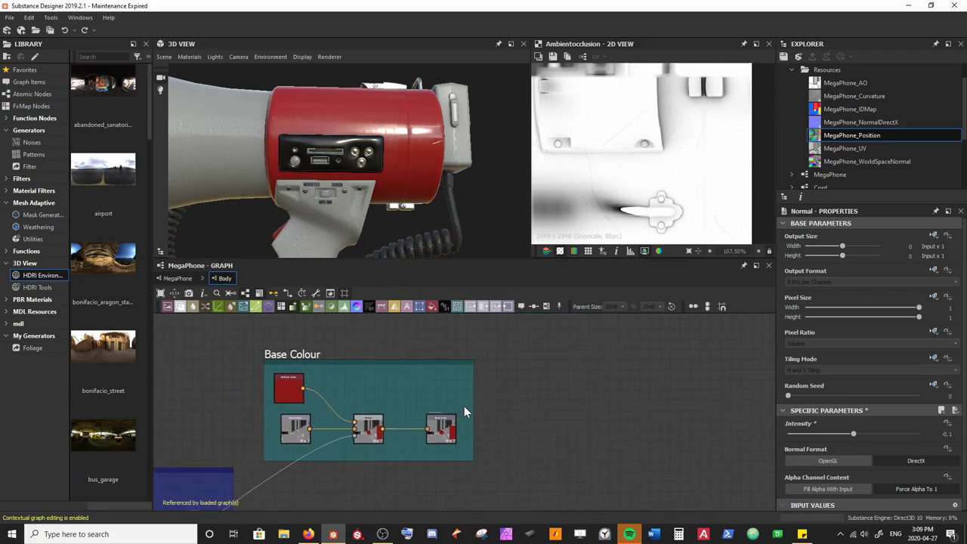
drag(472, 398, 535, 396)
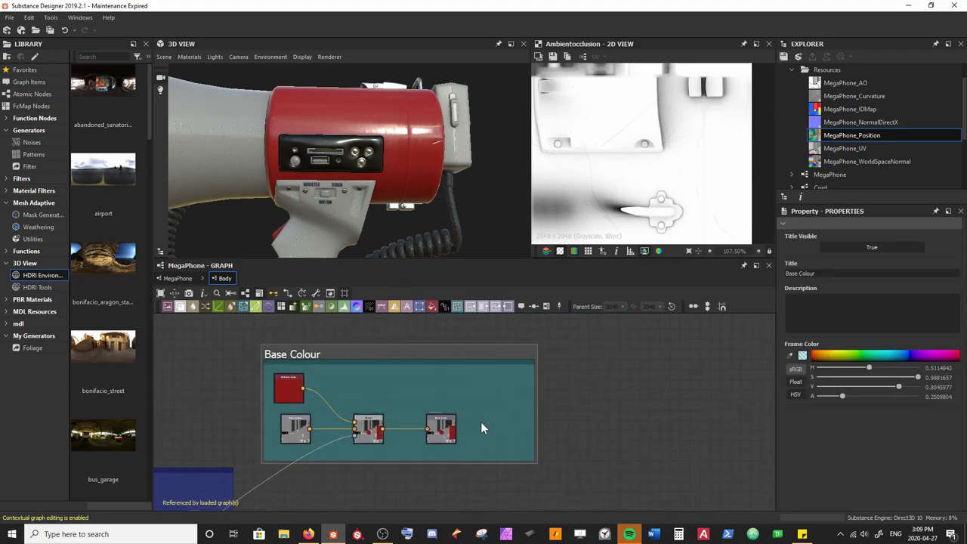
scroll(484, 426, up, 3)
drag(410, 436, 534, 437)
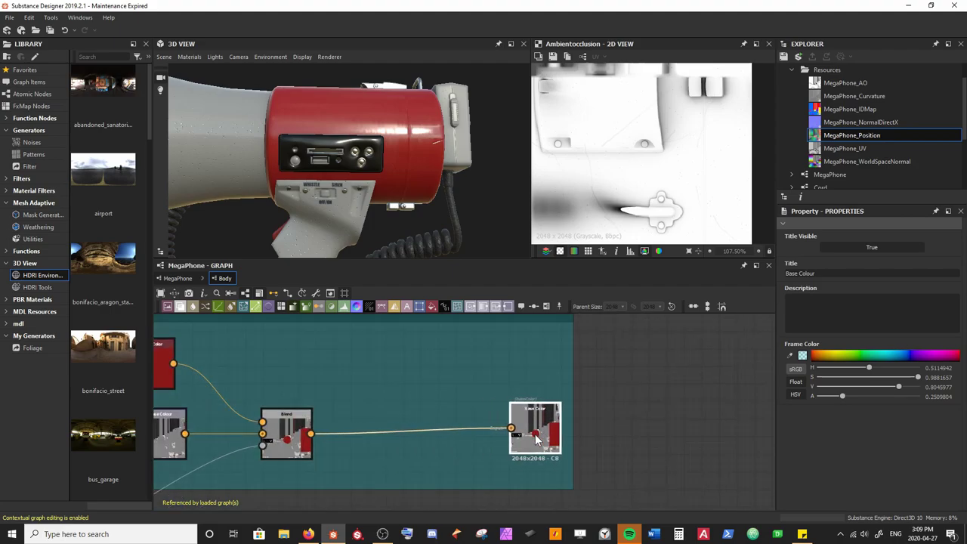
middle_drag(455, 441, 490, 359)
drag(438, 403, 434, 469)
scroll(415, 425, down, 3)
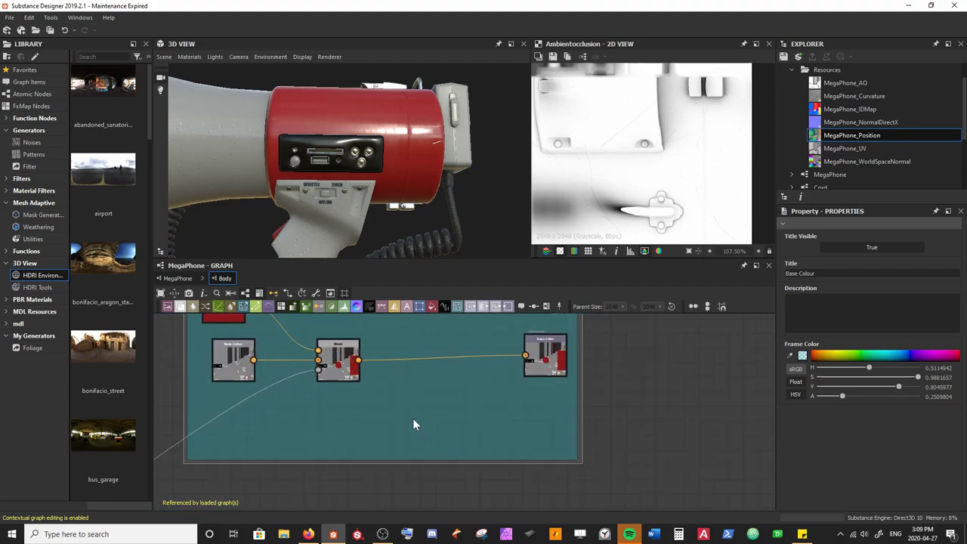
Insert a second Blend between the existing Blend and the Base Color output
middle_drag(397, 401, 392, 439)
click(408, 410)
key(space)
key(Return)
scroll(394, 404, up, 1)
Duplicate the red Uniform Color node and connect the copy to the new Blend's foreground
click(255, 364)
key(ctrl+c)
key(ctrl+v)
scroll(400, 384, up, 1)
drag(498, 419, 428, 409)
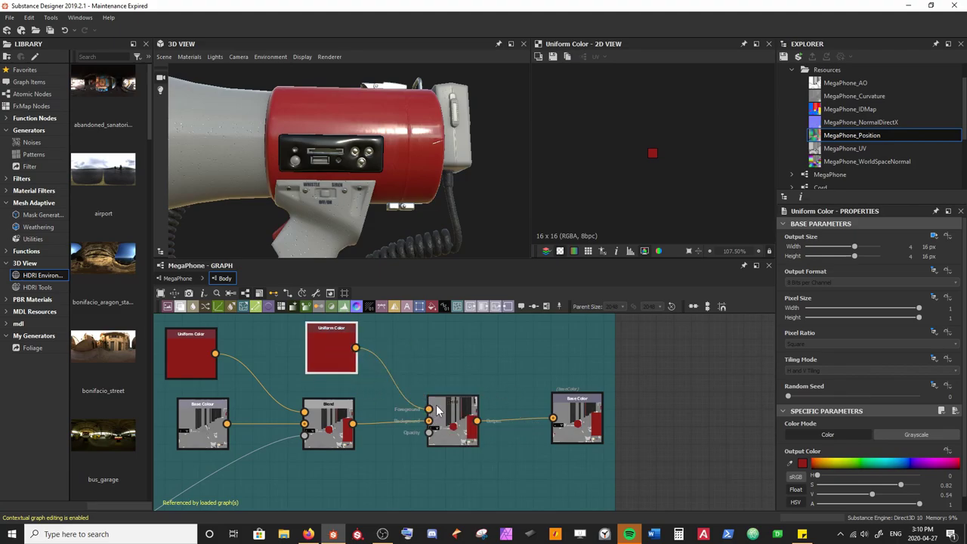
Change the copied Uniform Color to an amber yellow of about R 0.77, G 0.55, B 0.14
click(802, 463)
click(521, 381)
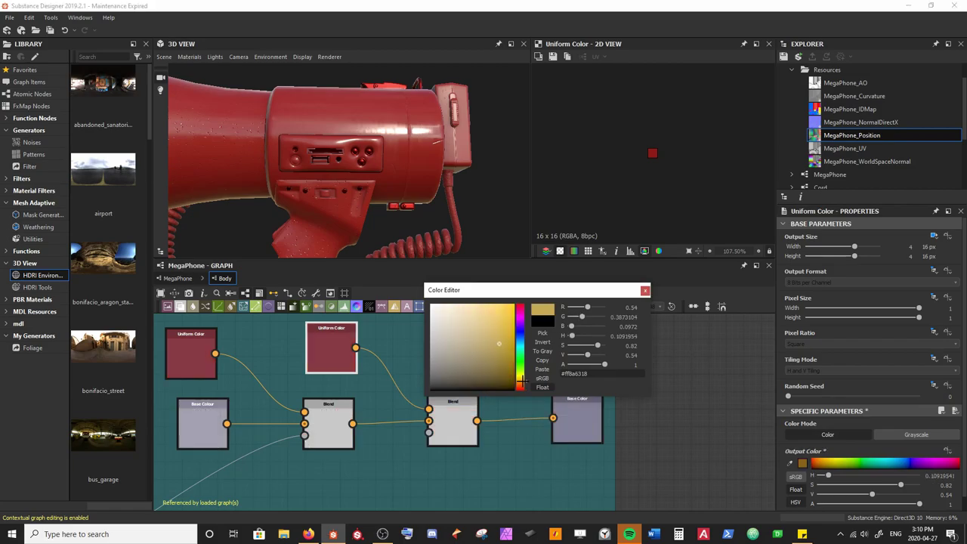
drag(505, 344, 498, 323)
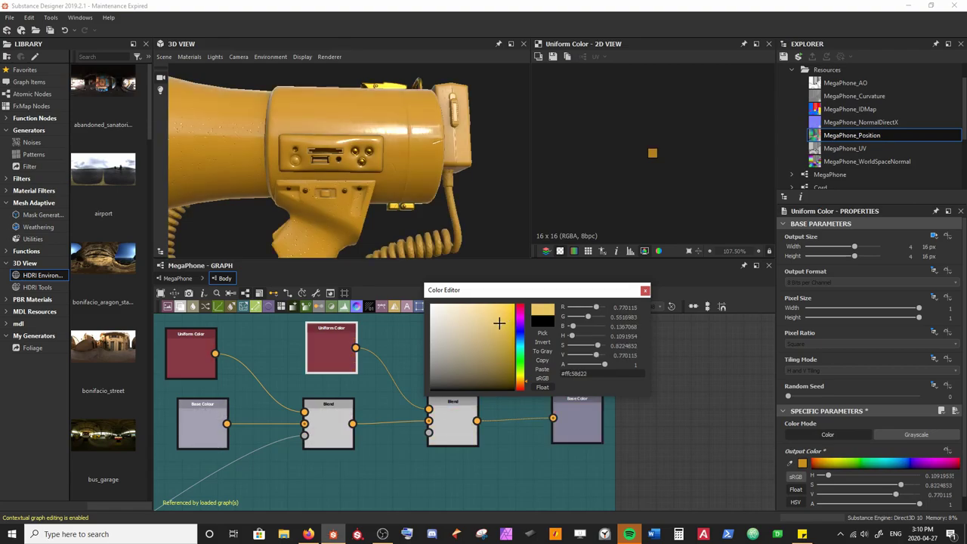
click(644, 292)
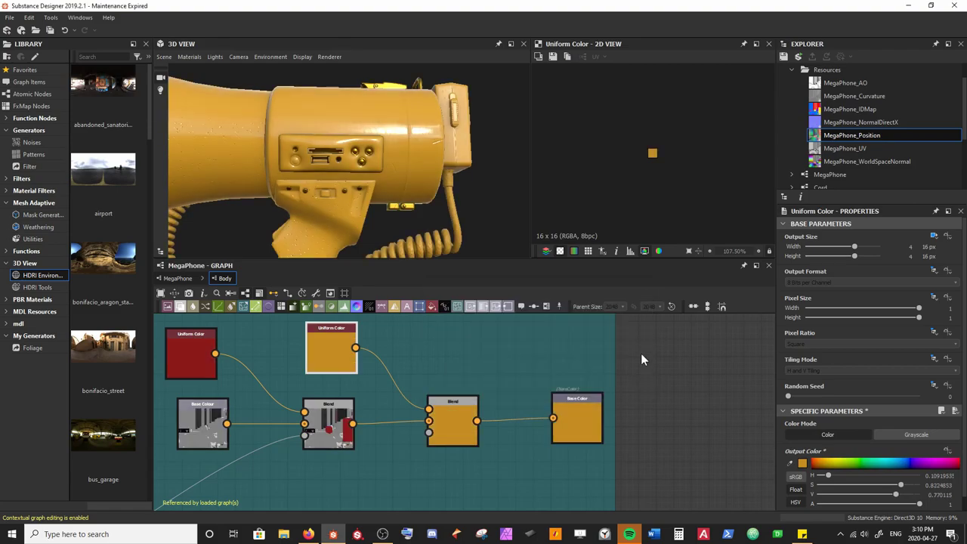
Add a Text node below the Blends and connect it to the new Blend's opacity
scroll(480, 364, down, 4)
key(space)
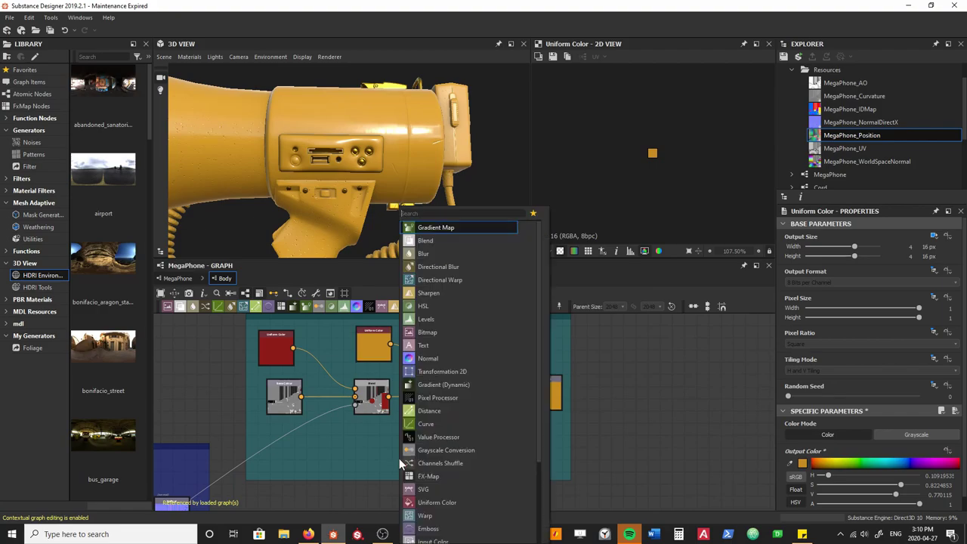
text(text)
key(Return)
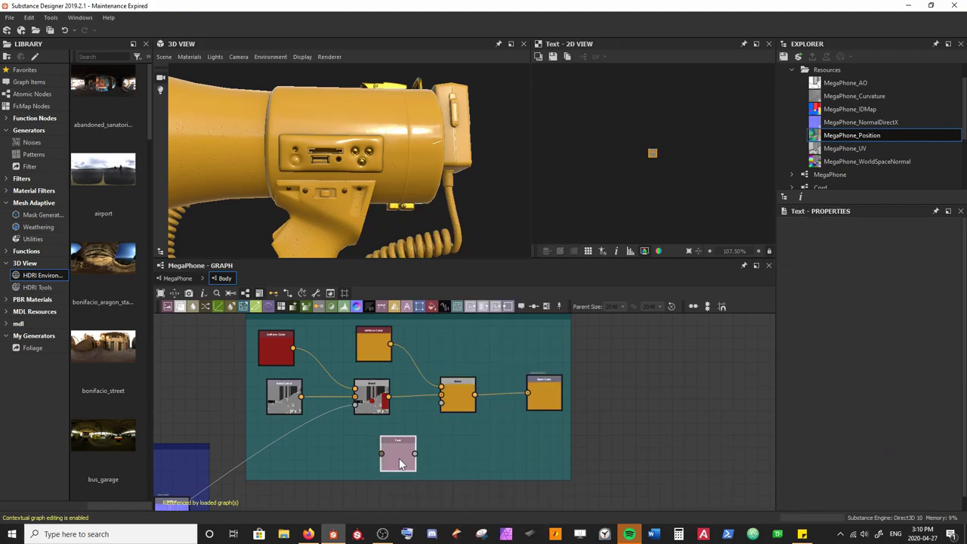
scroll(373, 455, up, 2)
middle_drag(400, 435, 353, 467)
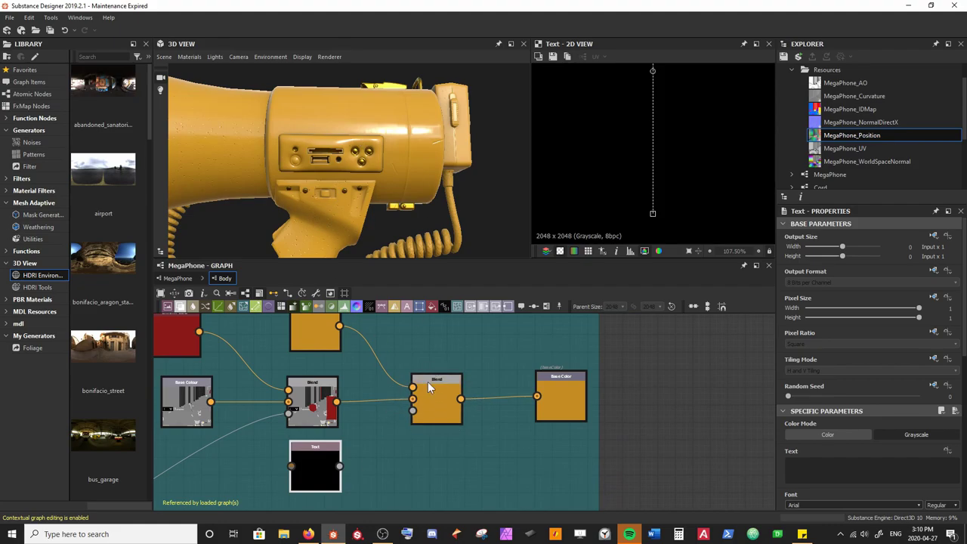
drag(339, 466, 412, 410)
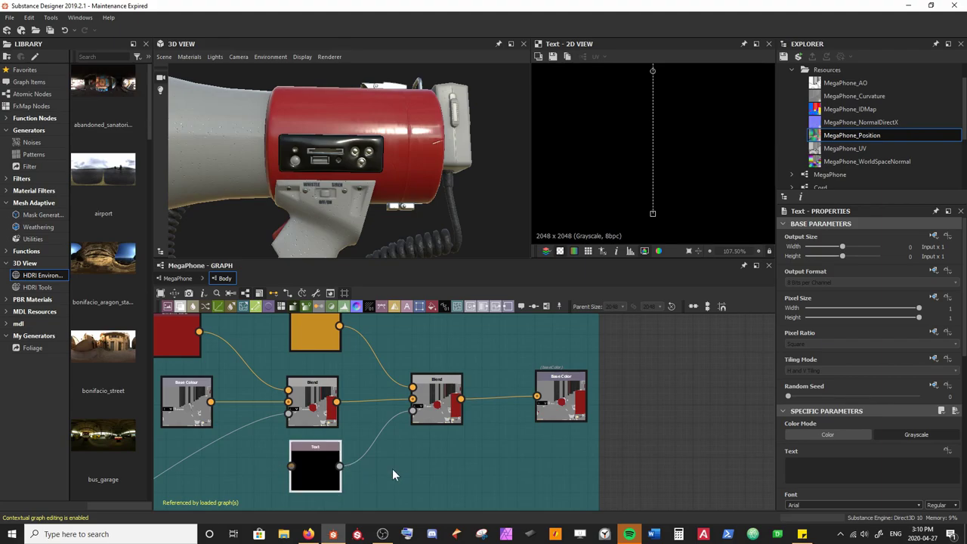
Set the Text node's text to "Get Learnt" and its font to Impact
scroll(639, 157, down, 10)
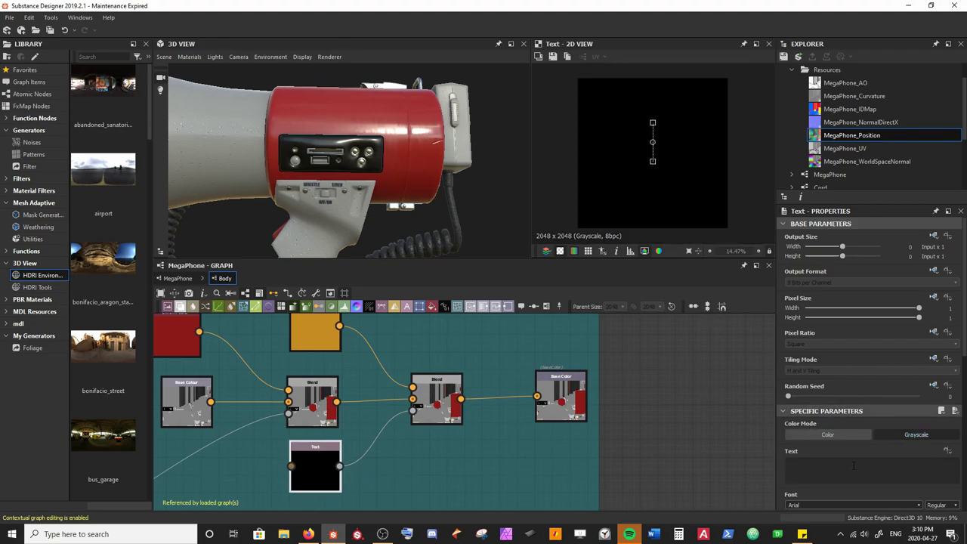
text(Get Learnt)
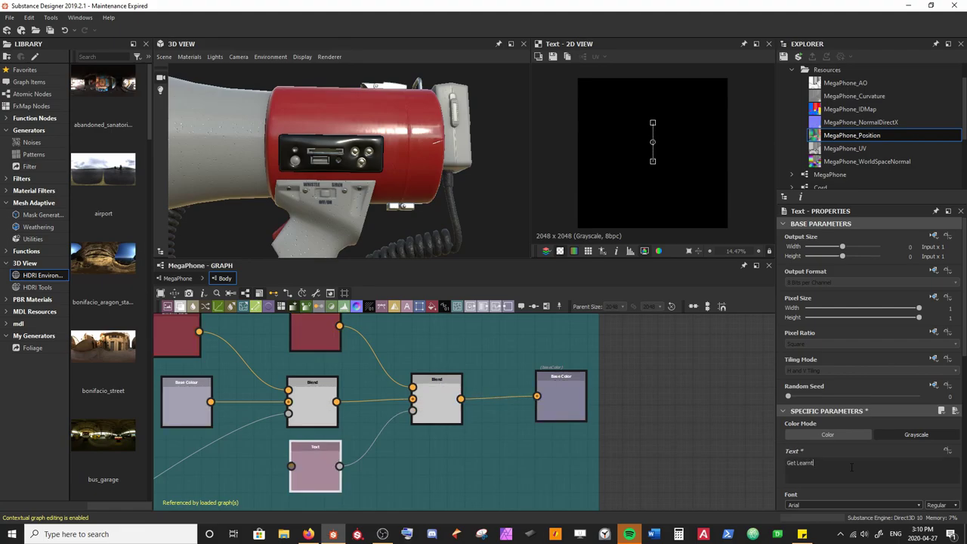
scroll(851, 466, down, 3)
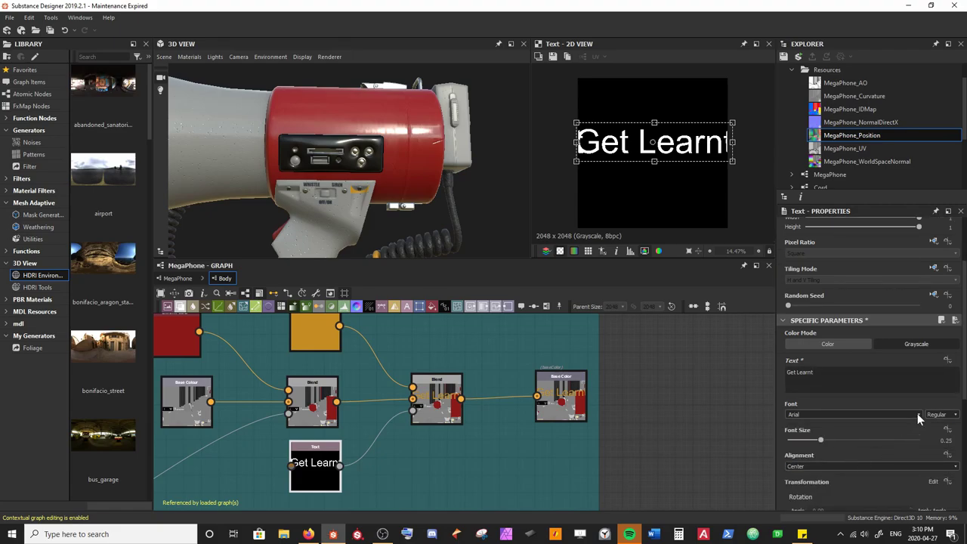
click(917, 415)
key(i)
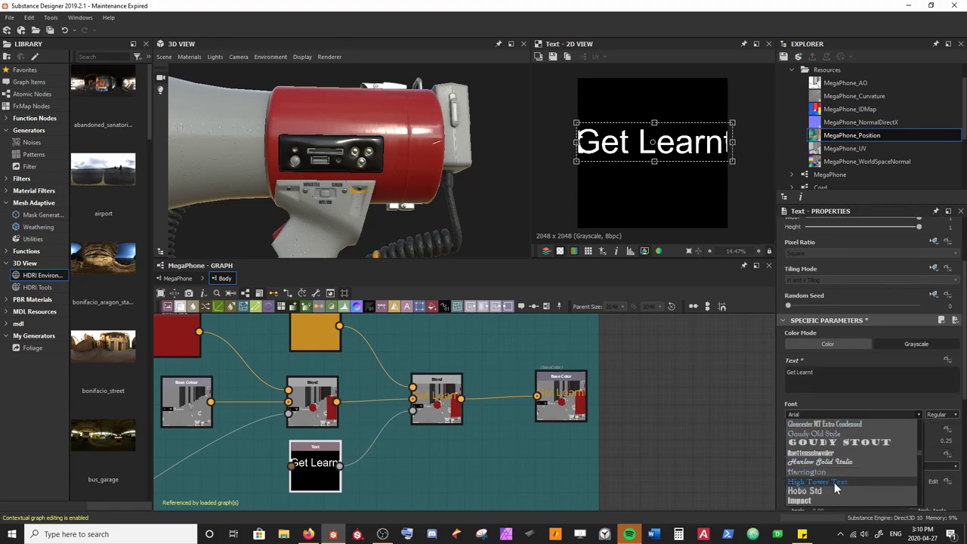
click(815, 501)
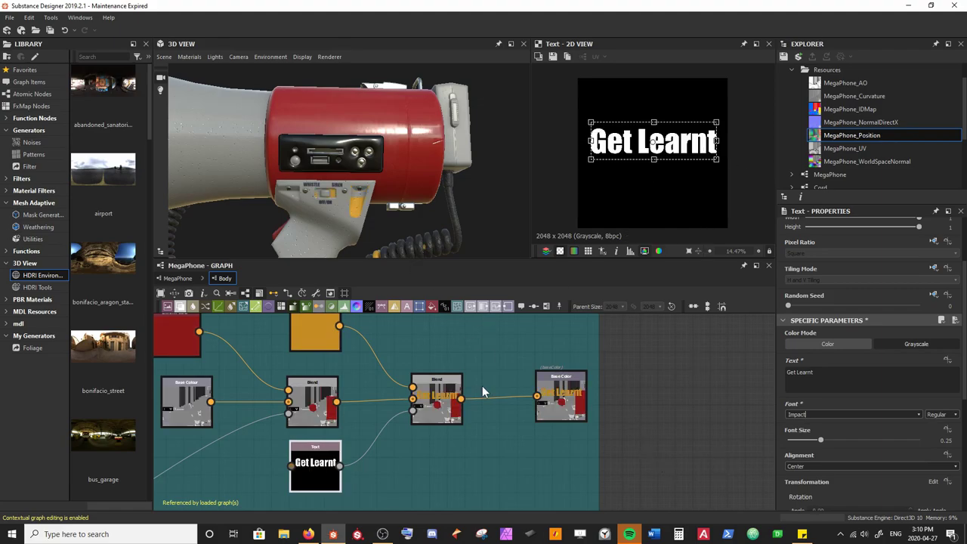
Show the new Blend in the 2D view and move the text down and right toward the red body area
double_click(446, 413)
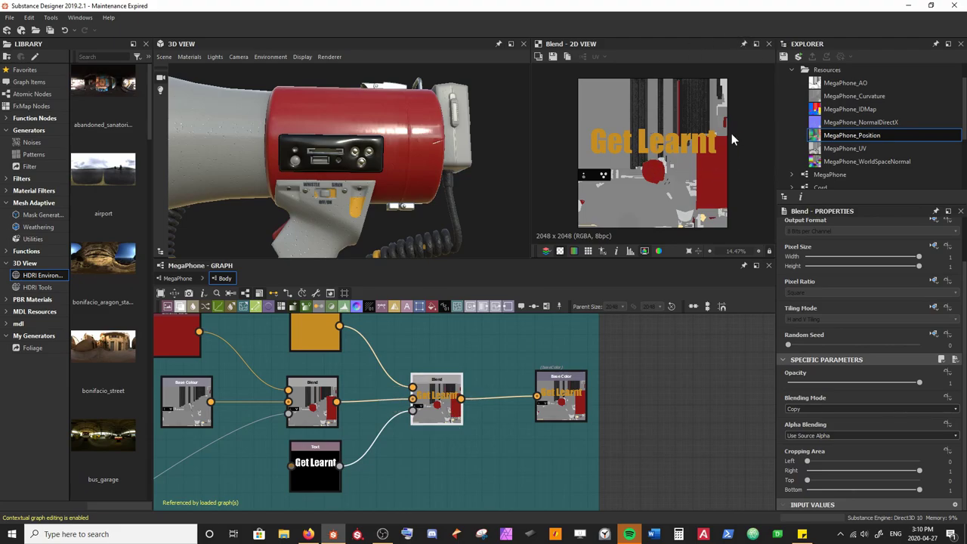
click(316, 465)
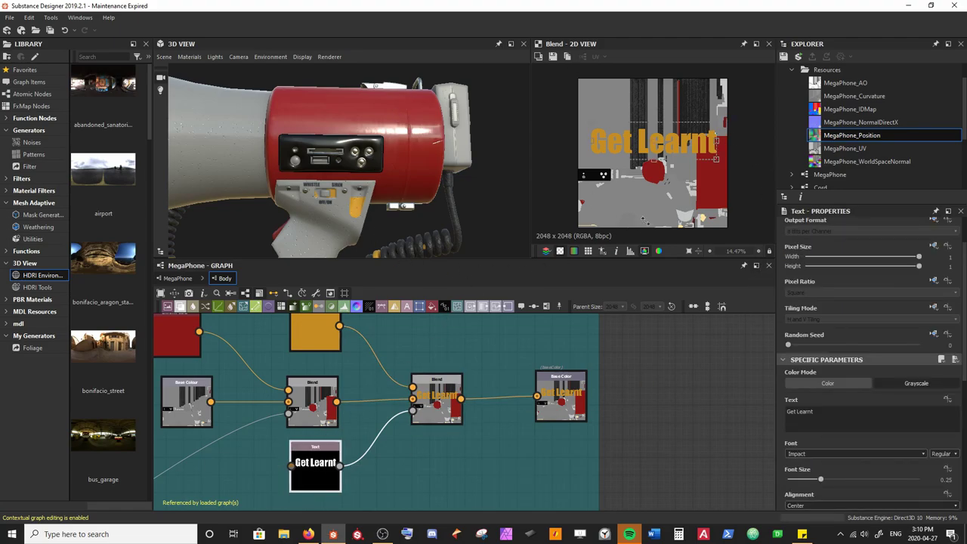
scroll(639, 225, up, 3)
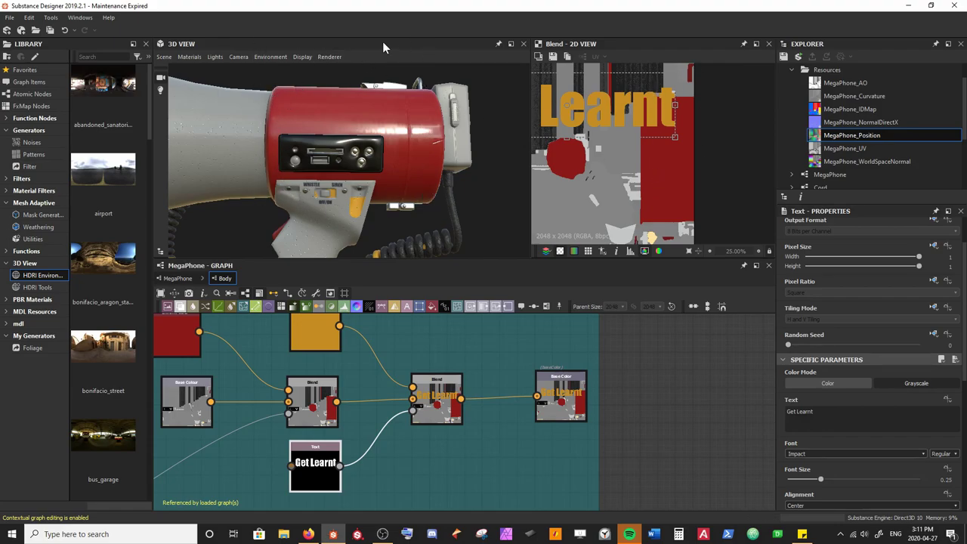
middle_drag(611, 155, 627, 161)
drag(628, 120, 691, 173)
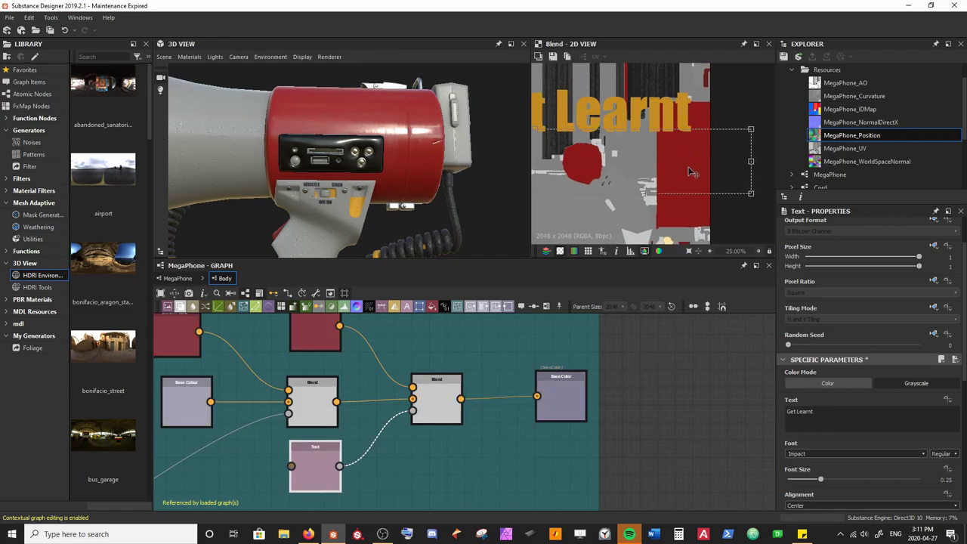
Scale the text down so it fits within the red body area of the texture, checking it on the model
drag(402, 109, 404, 232)
drag(335, 164, 425, 99)
scroll(596, 138, down, 1)
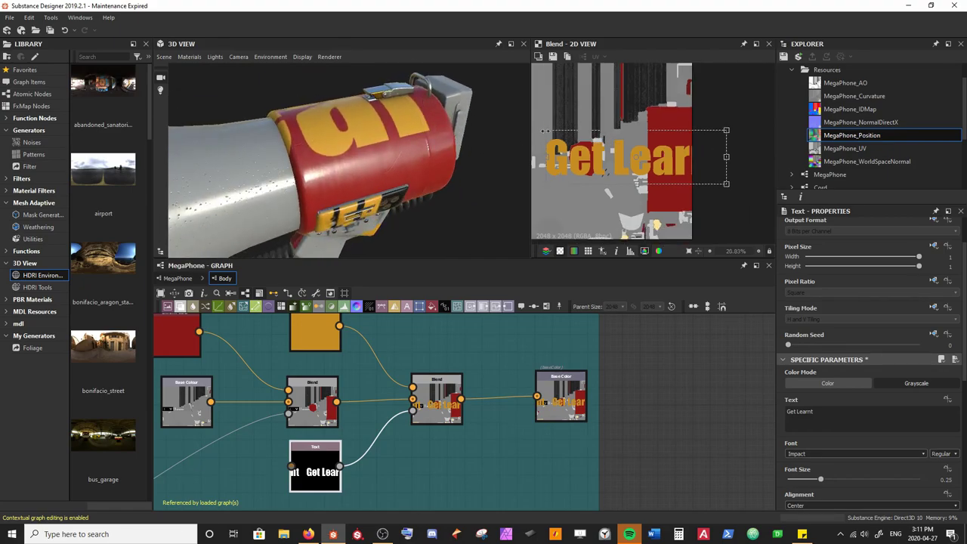
drag(543, 131, 670, 157)
scroll(726, 176, up, 5)
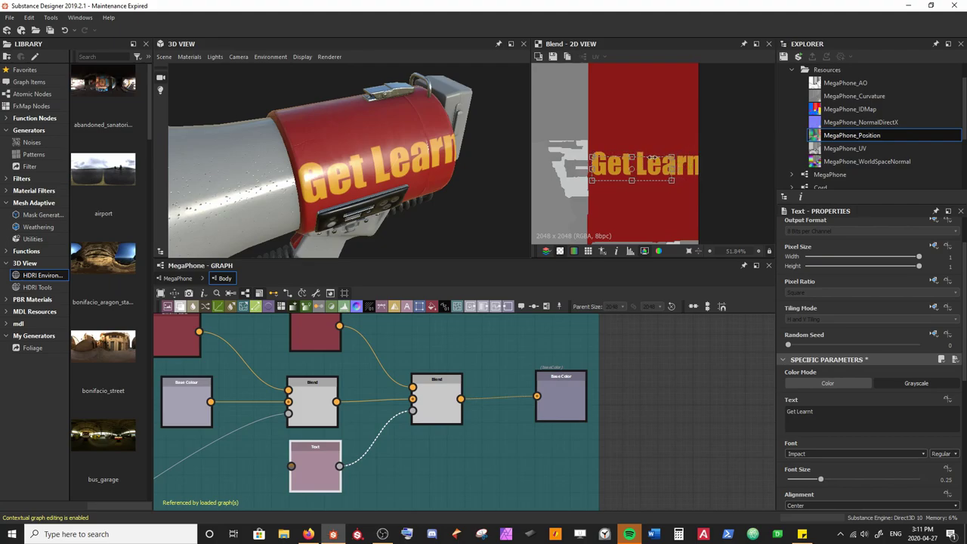
Move the text slightly lower and shrink it further so it sits just above the megaphone's black control panel
mouse_move(453, 195)
mouse_down()
mouse_move(437, 194)
mouse_move(426, 160)
mouse_move(413, 169)
mouse_move(447, 179)
mouse_up()
scroll(647, 168, up, 2)
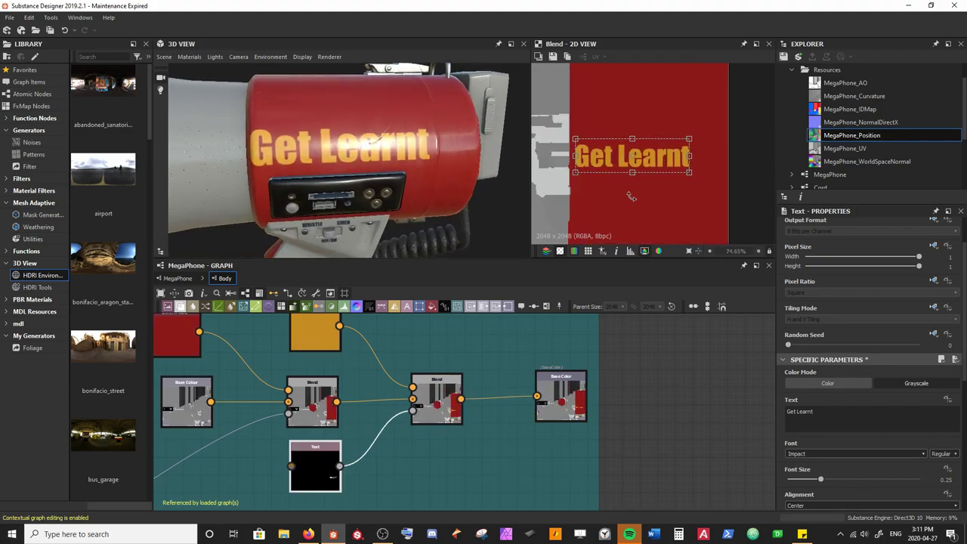
drag(646, 164, 653, 171)
drag(695, 146, 671, 152)
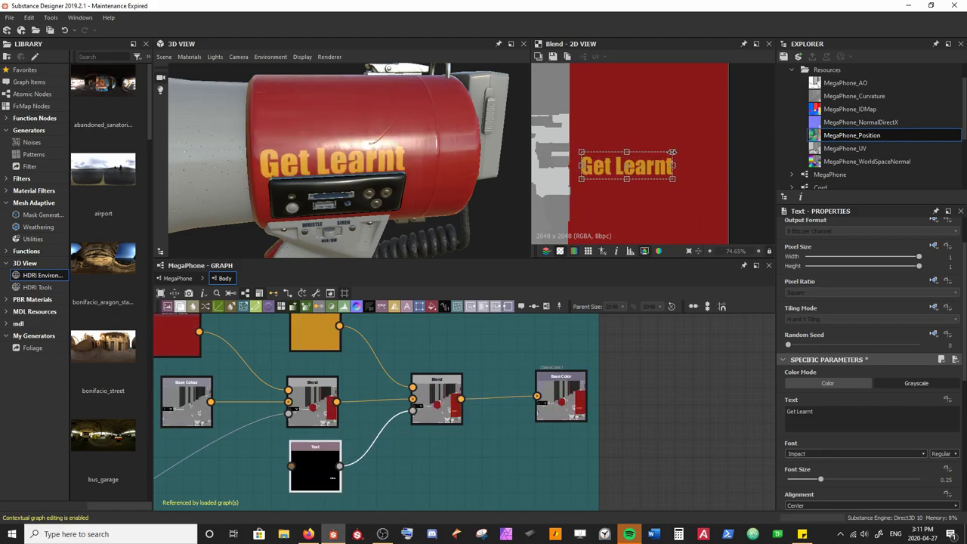
Nudge the "Get Learnt" text slightly up and to the right on the texture, checking its placement above the control panel on the model
drag(651, 172, 646, 167)
mouse_move(335, 185)
mouse_down()
mouse_move(358, 175)
mouse_move(342, 179)
mouse_up()
drag(642, 171, 645, 172)
drag(444, 167, 223, 146)
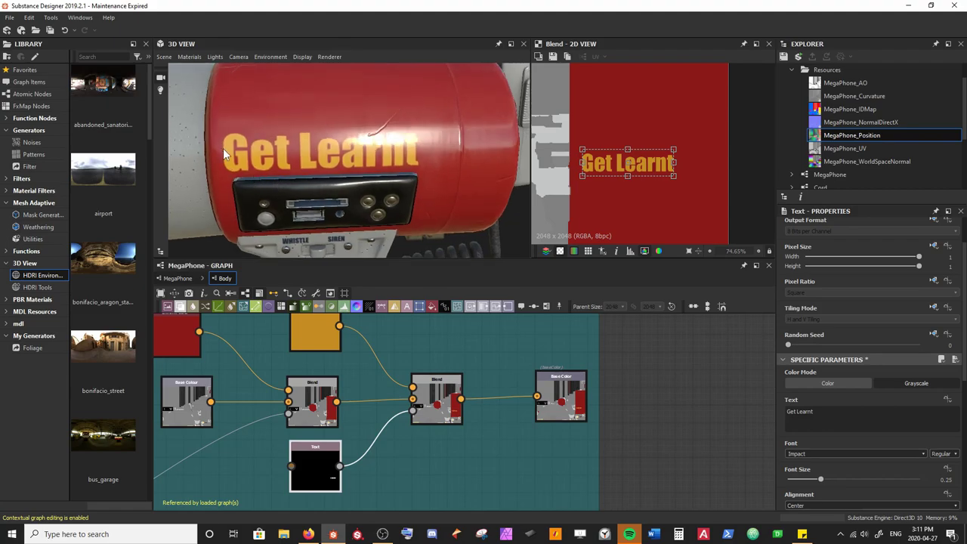
drag(652, 172, 655, 170)
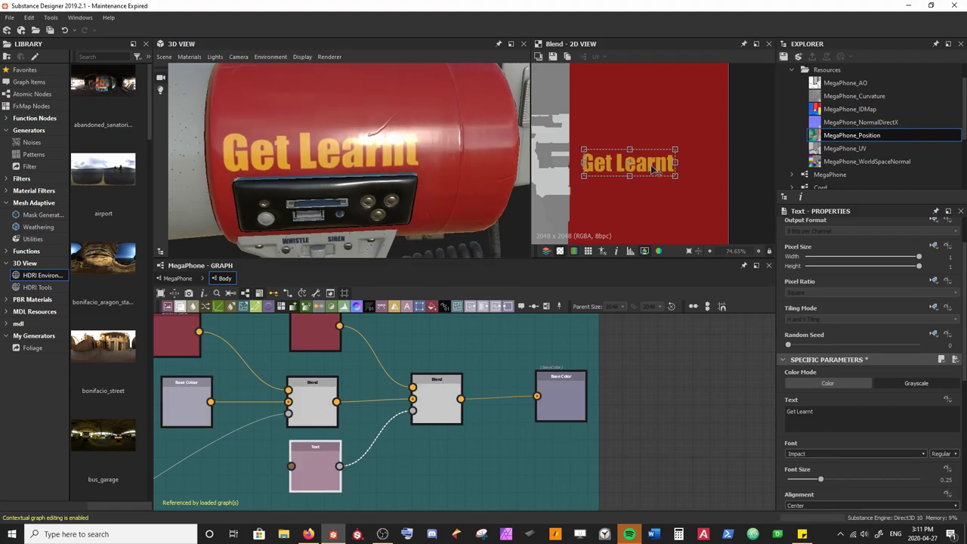
drag(355, 173, 373, 195)
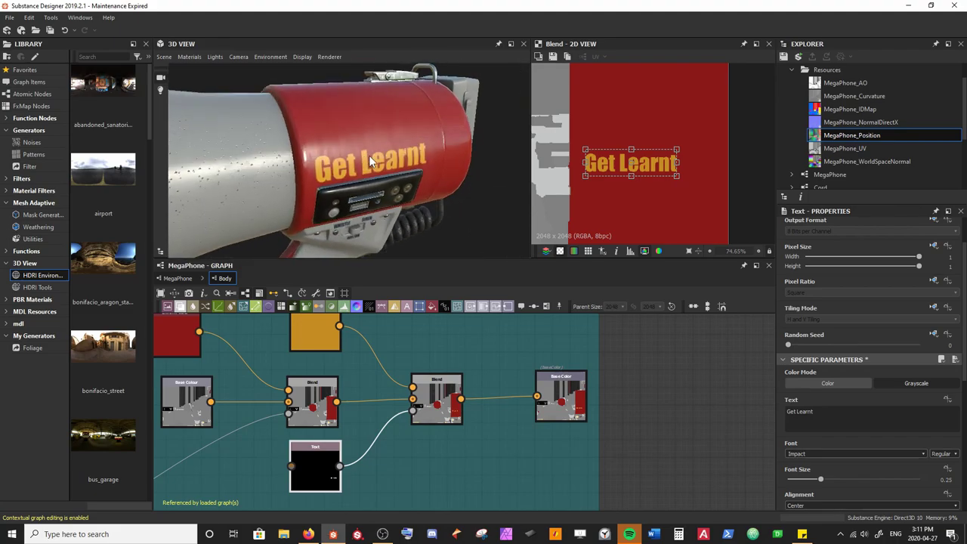
Lower the opacity of the Blend node that adds the text to about 0.852 and check the megaphone
scroll(373, 194, up, 3)
click(320, 340)
click(438, 393)
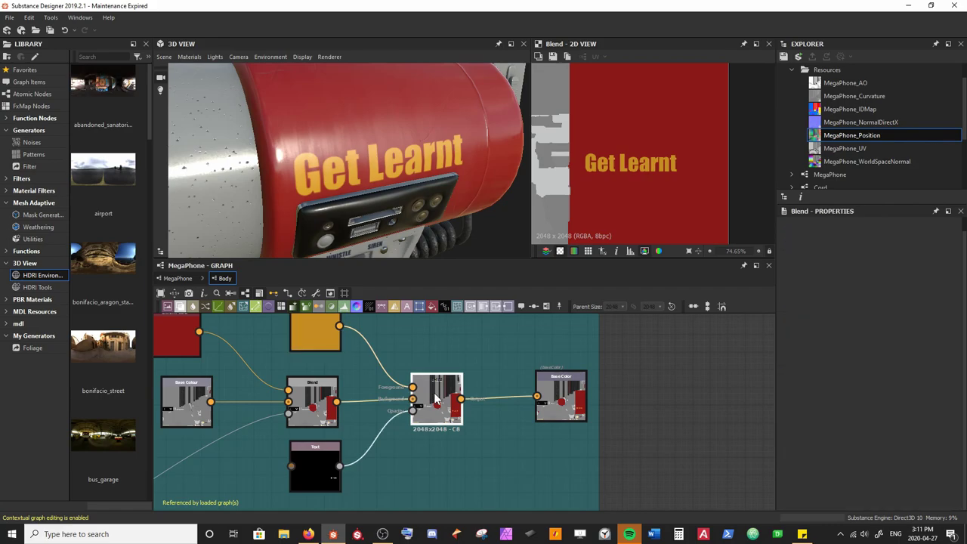
drag(919, 420, 898, 423)
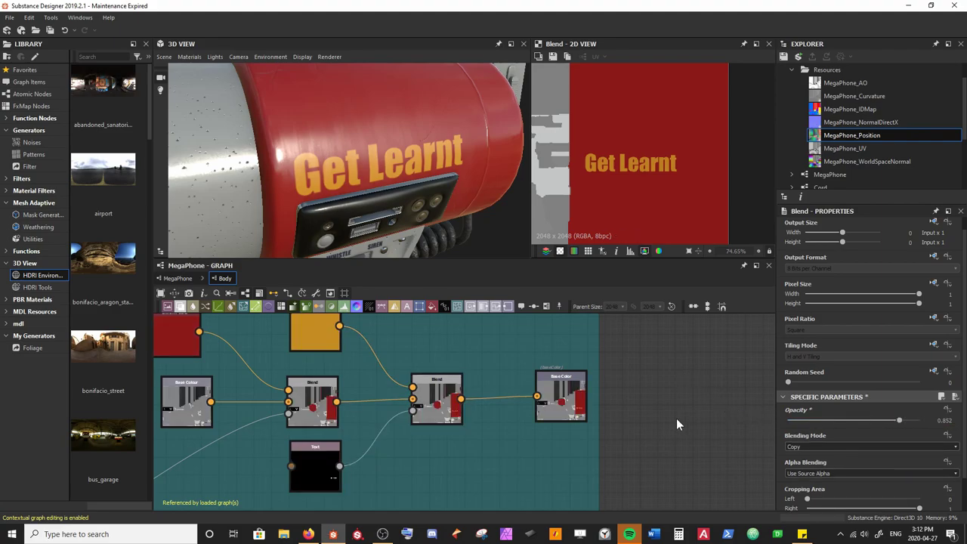
drag(459, 144, 416, 181)
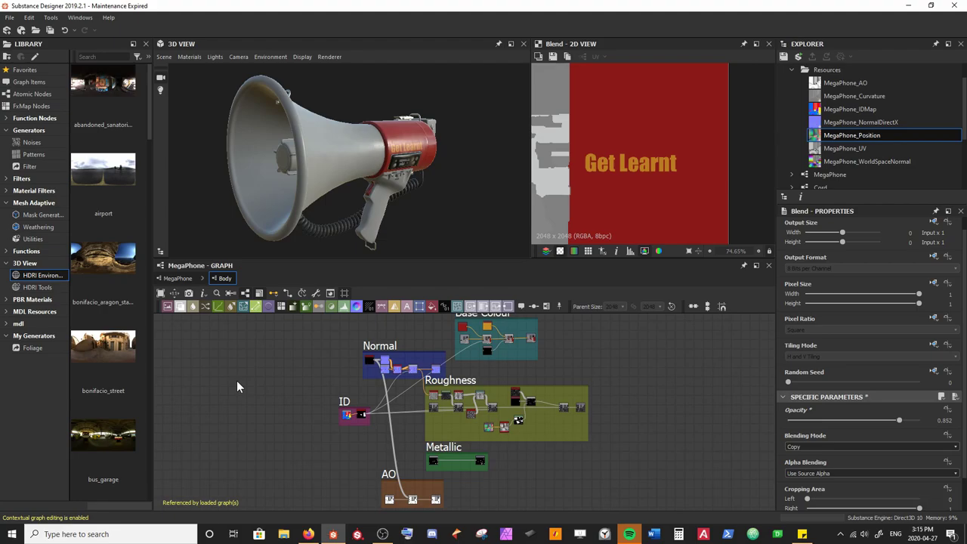
Line up the red Uniform Color node with the yellow one and expose its Output Color as the graph input "outputcolor"
scroll(494, 360, up, 5)
middle_drag(476, 356, 395, 483)
scroll(394, 468, up, 2)
scroll(396, 459, up, 3)
scroll(370, 423, down, 1)
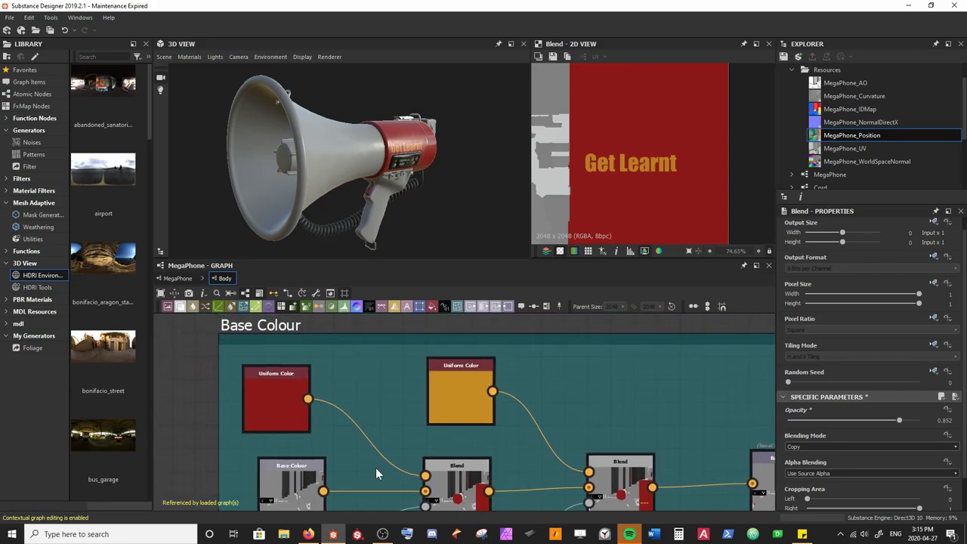
click(450, 395)
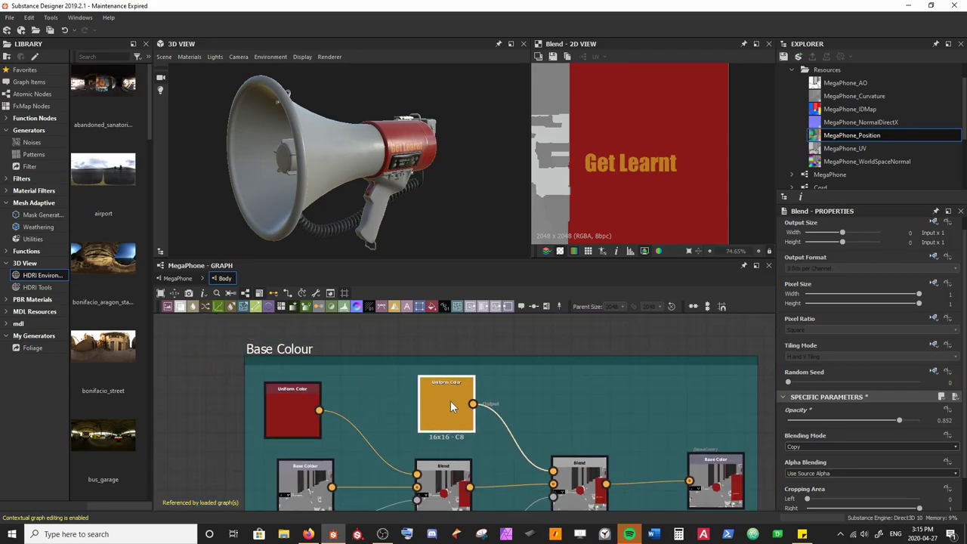
drag(297, 413, 318, 406)
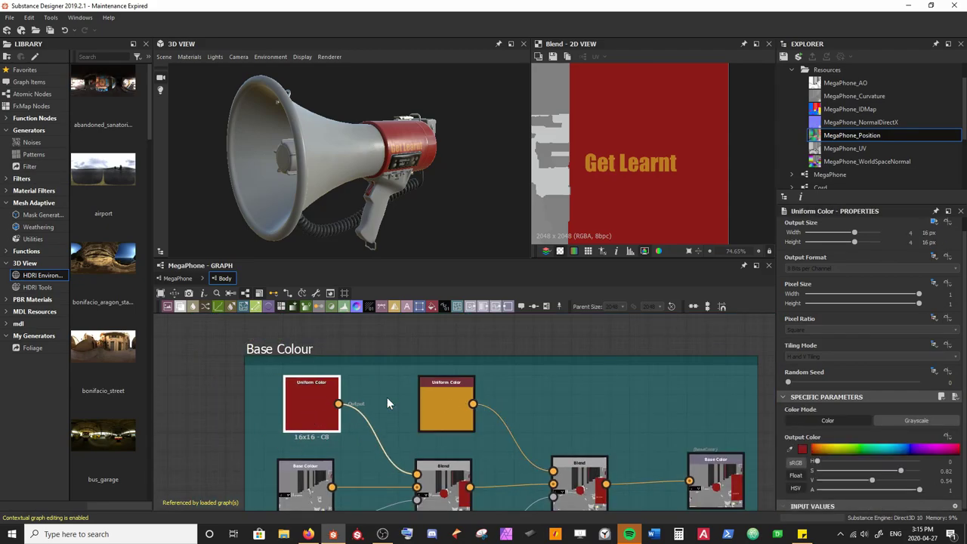
click(945, 437)
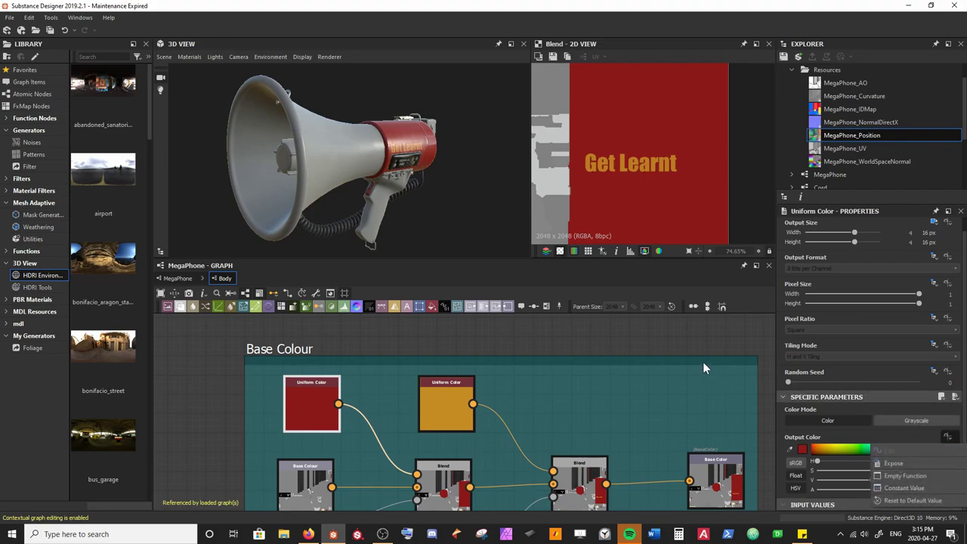
click(887, 462)
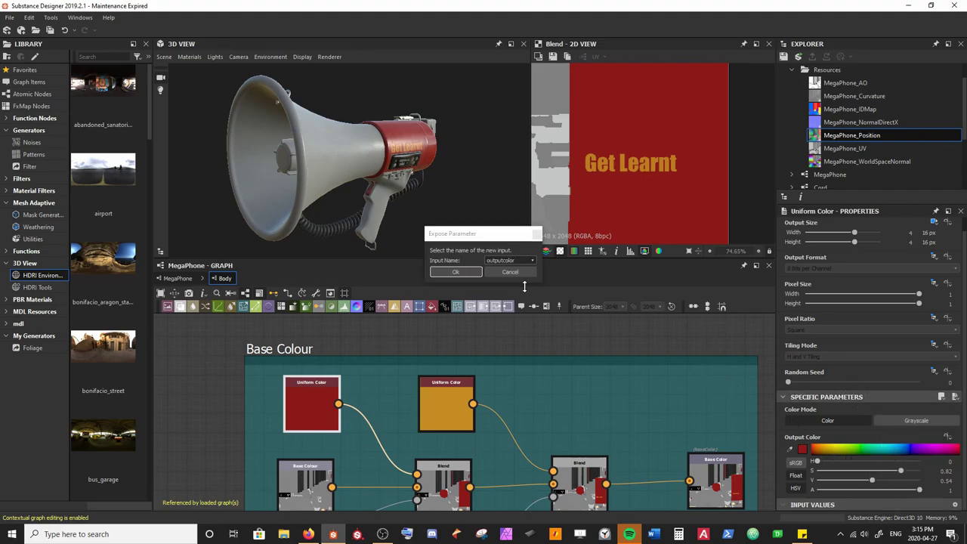
click(461, 273)
Expose the yellow Uniform Color node's Output Color as a separate graph input, outputcolor_1
click(441, 407)
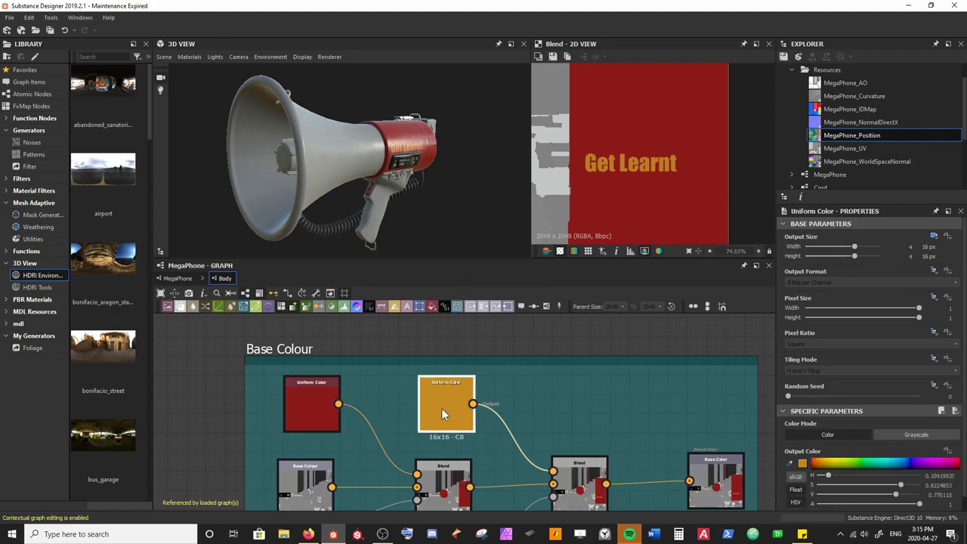
click(947, 451)
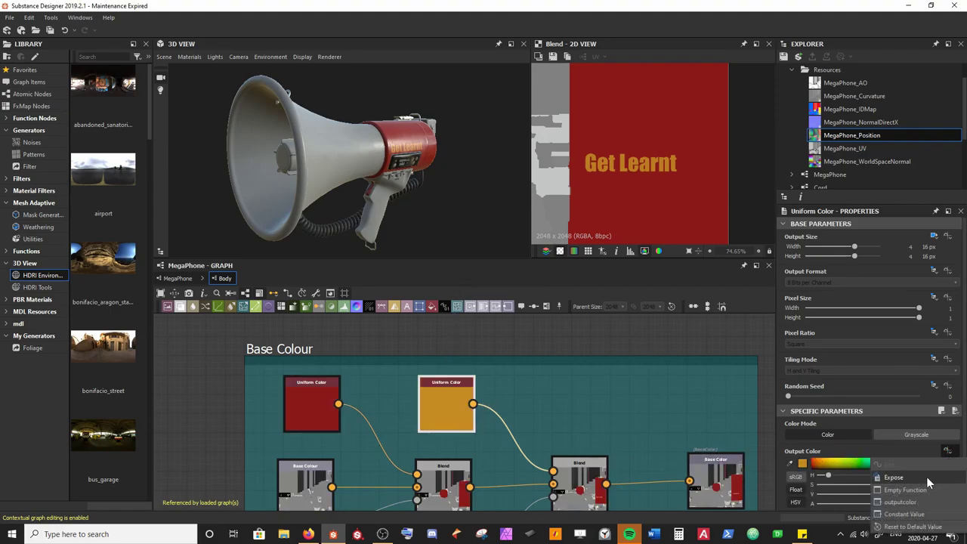
click(926, 477)
click(510, 260)
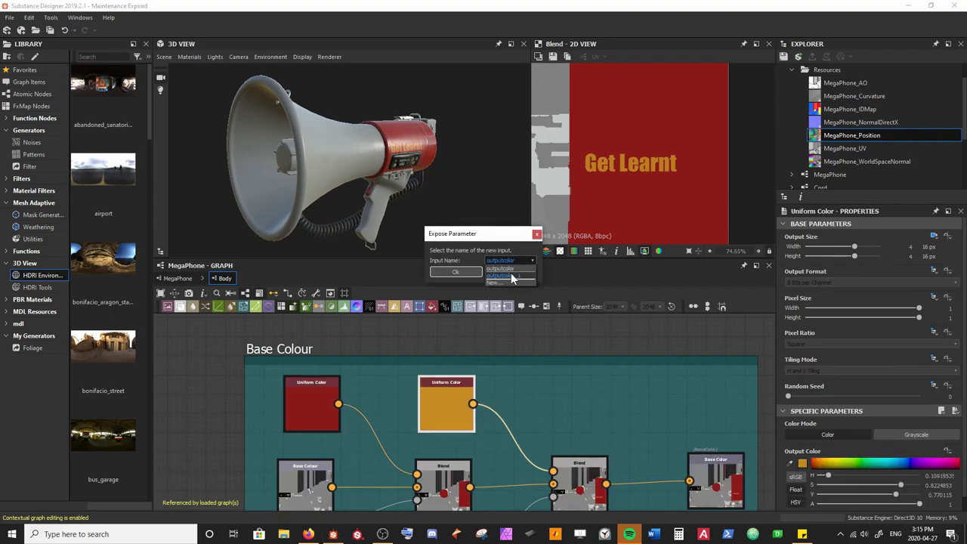
click(500, 269)
click(463, 272)
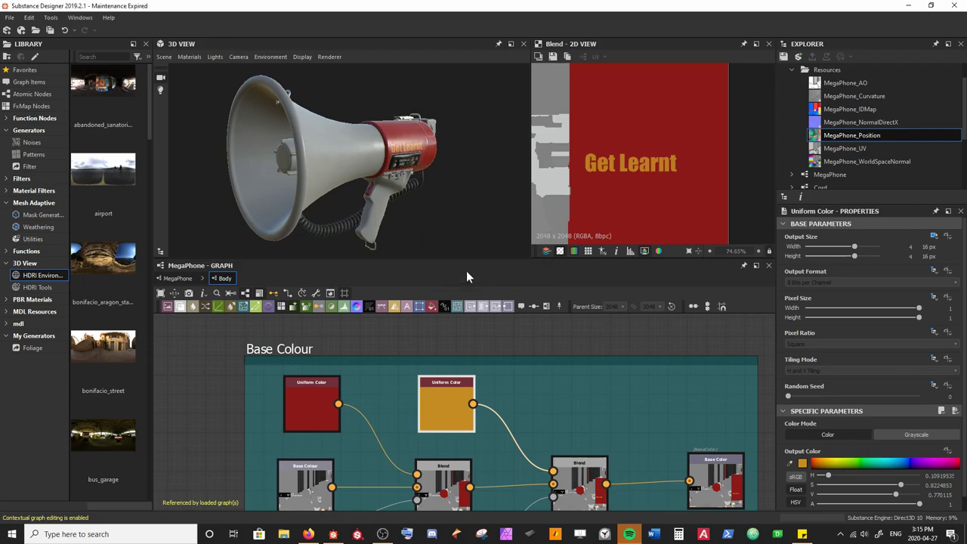
In the Body graph's input parameters, label outputcolor "Body Colour" and put it in the group "Colour"
click(466, 337)
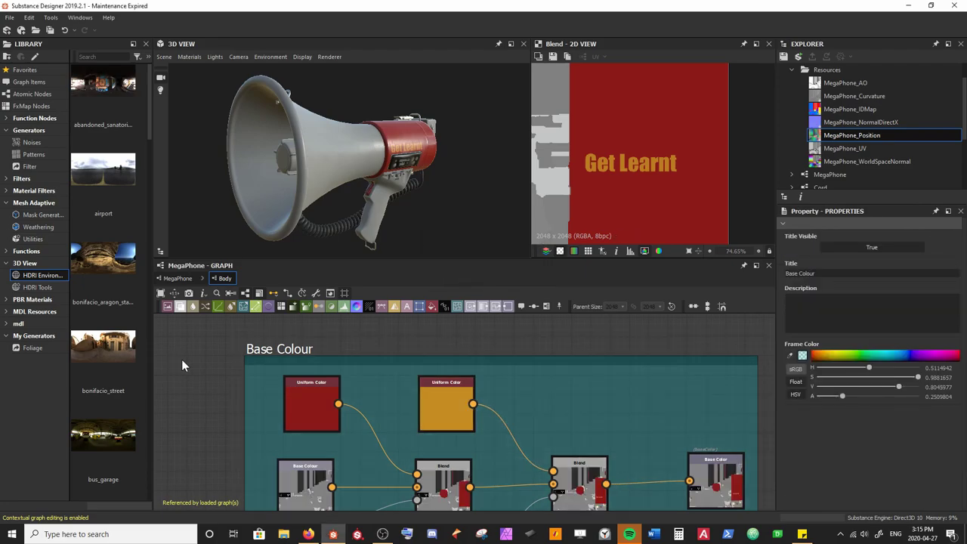
click(167, 400)
scroll(846, 445, down, 10)
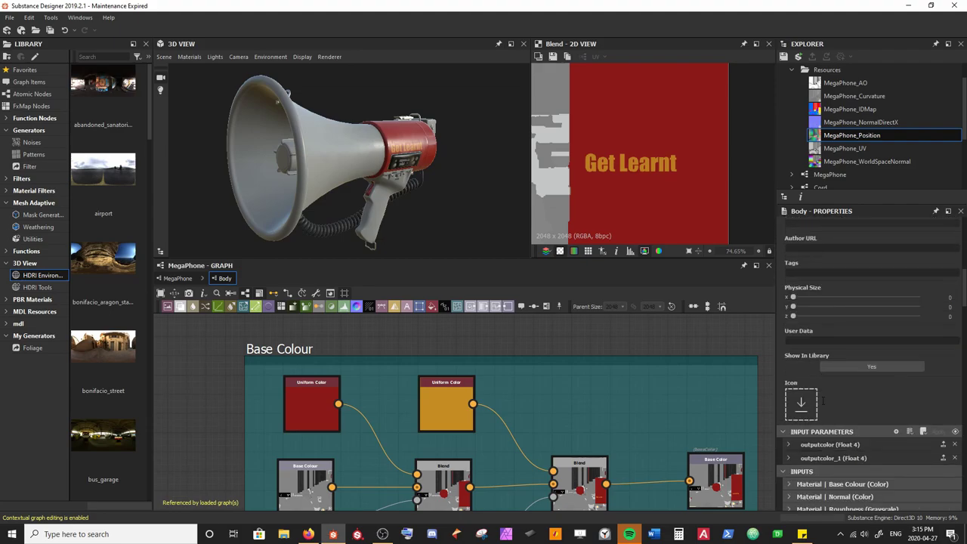
click(788, 413)
scroll(789, 411, down, 2)
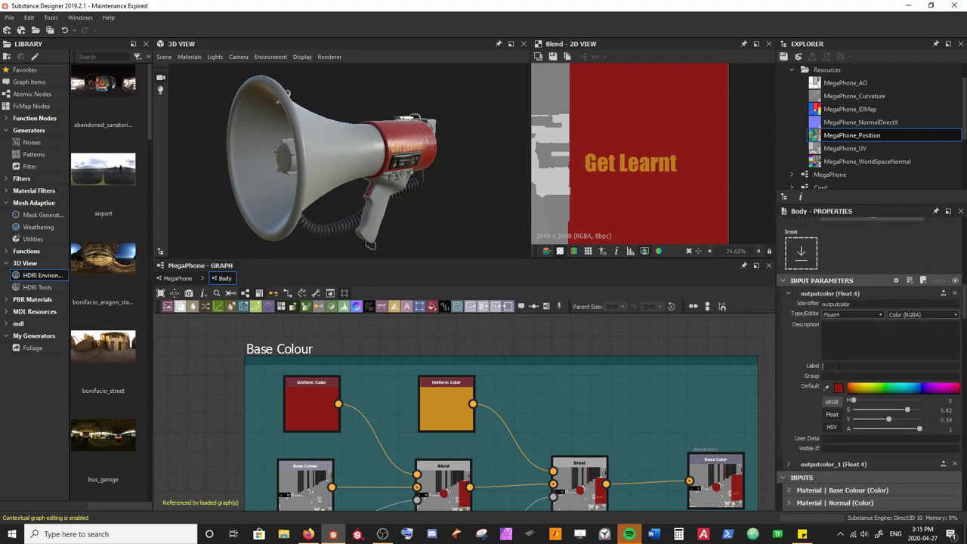
text(Body Colour)
key(Return)
text(Colour)
key(Return)
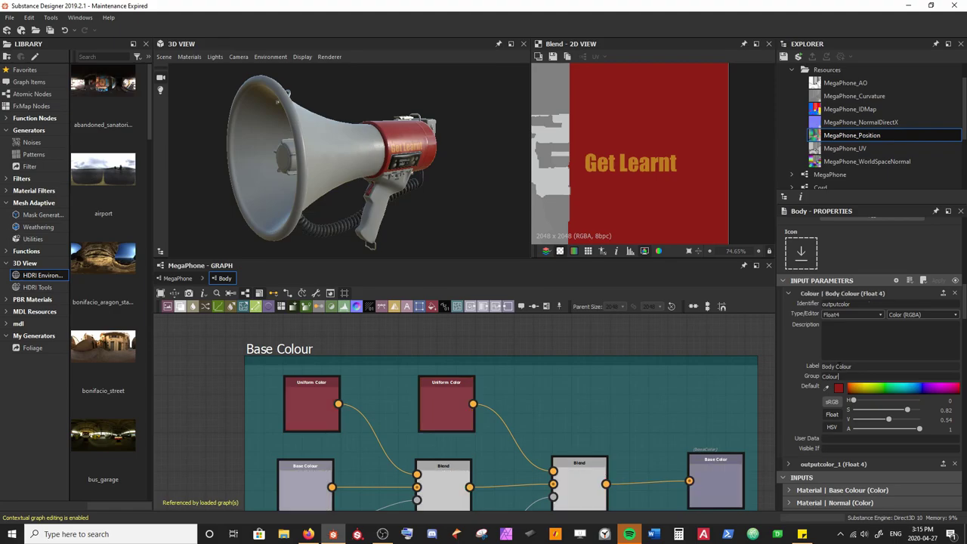
Label the outputcolor_1 input parameter "Text Colour" and assign it to the group "Colour"
click(789, 463)
scroll(789, 461, down, 2)
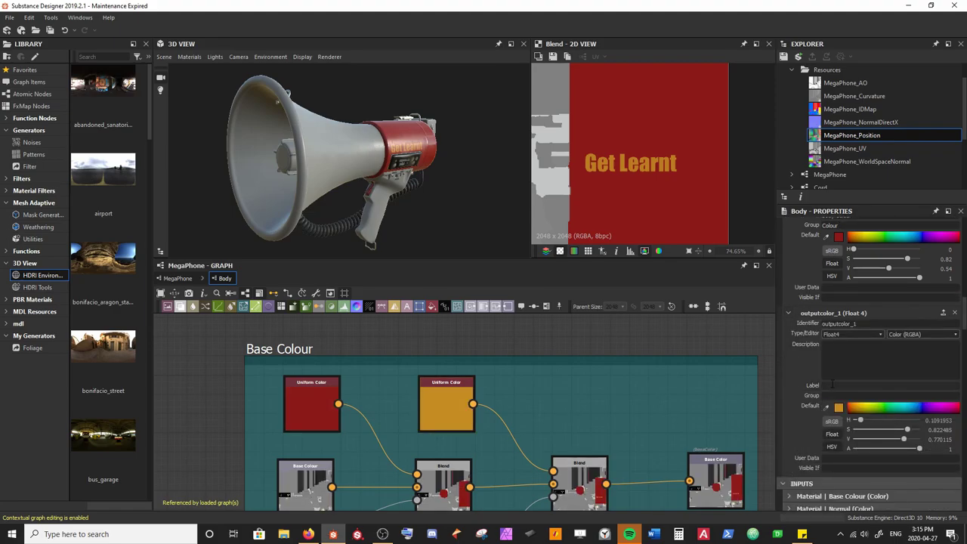
click(832, 384)
text(Text COlour)
key(Return)
text(Colour)
key(Return)
Expose the Text node's Text parameter as the graph input "text"
middle_drag(588, 442, 503, 341)
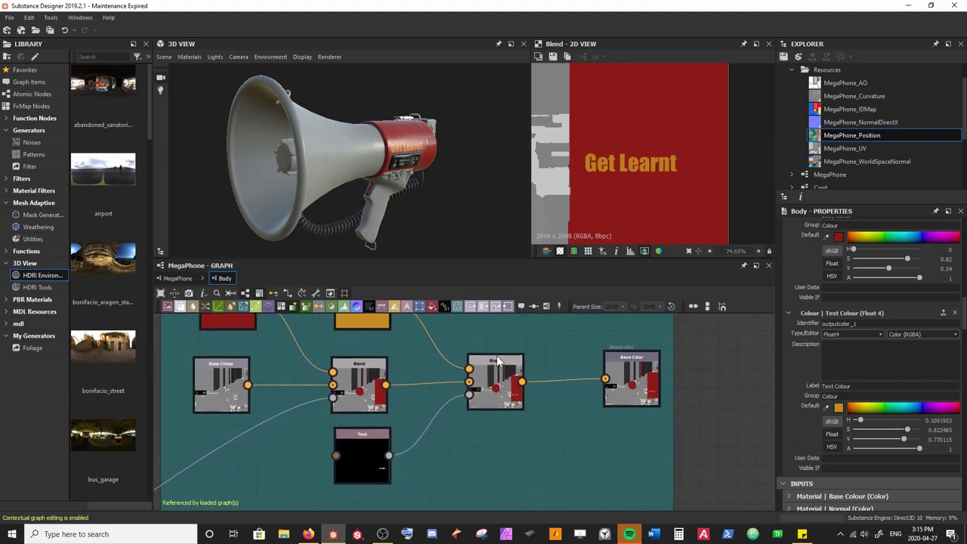
click(357, 462)
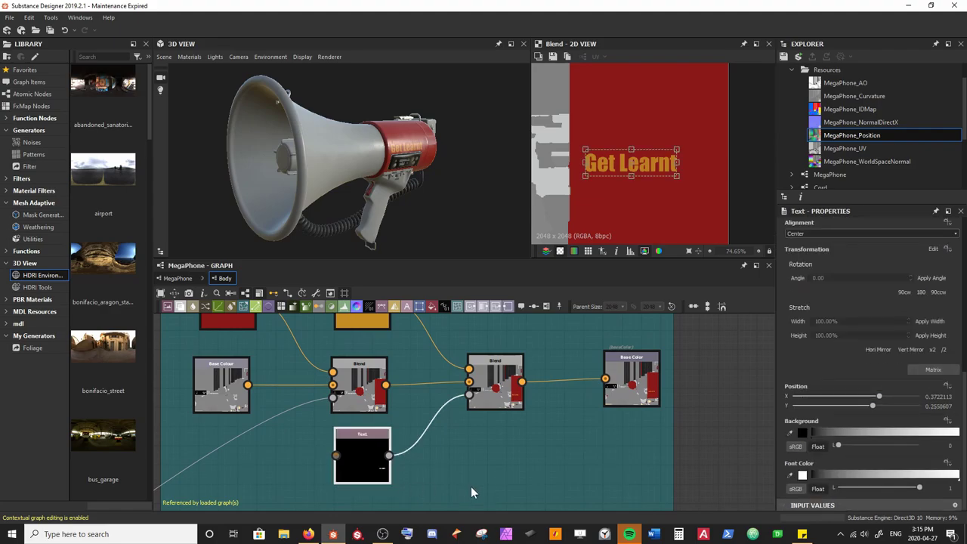
scroll(418, 194, up, 6)
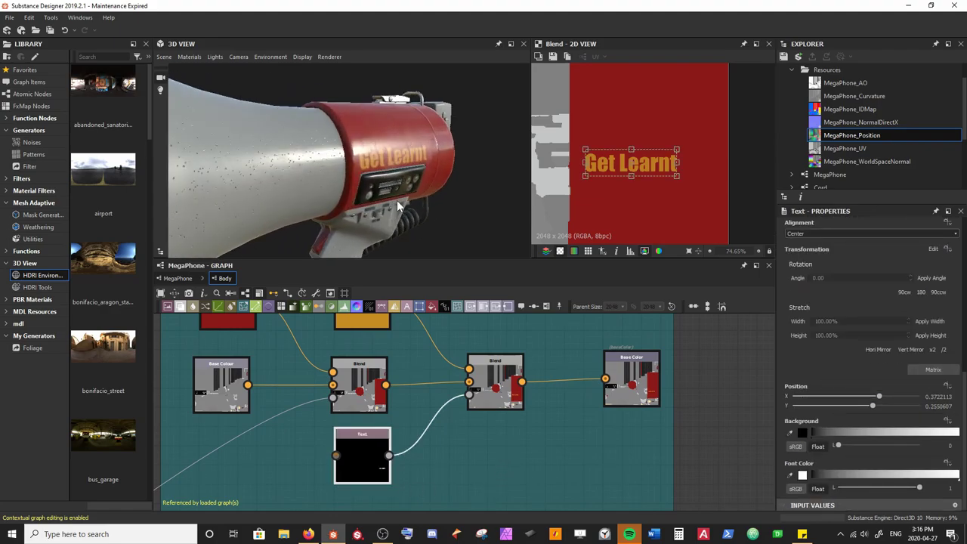
drag(390, 199, 347, 218)
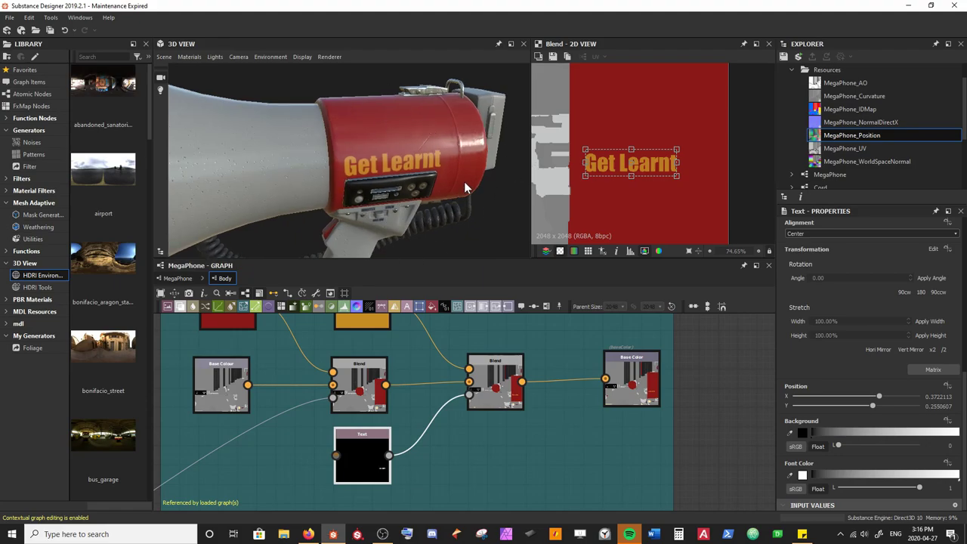
scroll(886, 375, up, 3)
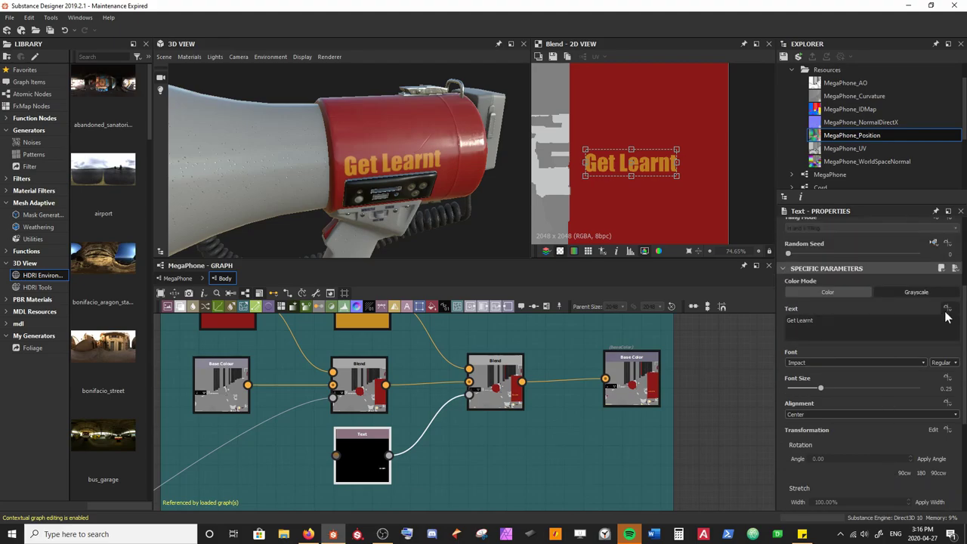
click(947, 308)
click(910, 334)
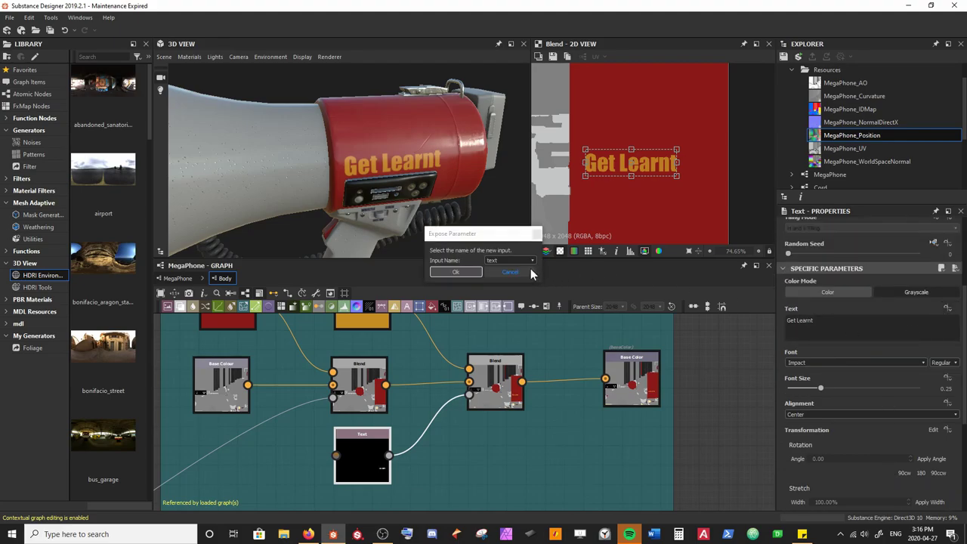
click(457, 273)
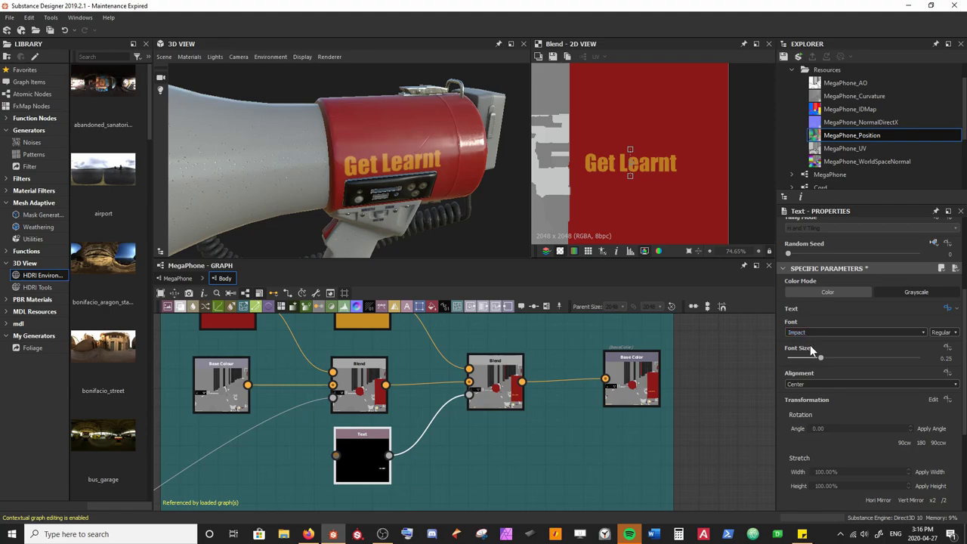
Examine the remaining Text settings, the Scratches Generator in the Normal frame and the Levels node in the Roughness frame for parameters worth exposing
scroll(821, 381, down, 5)
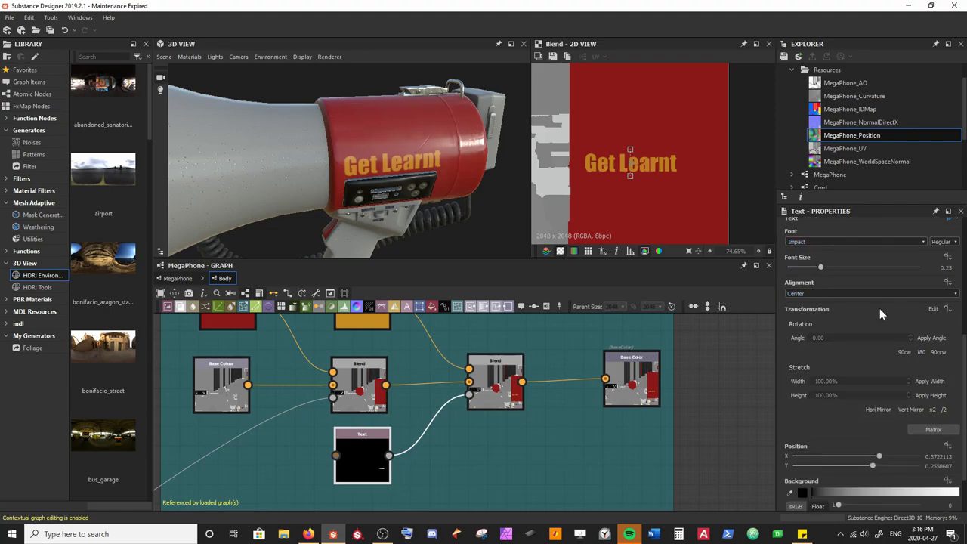
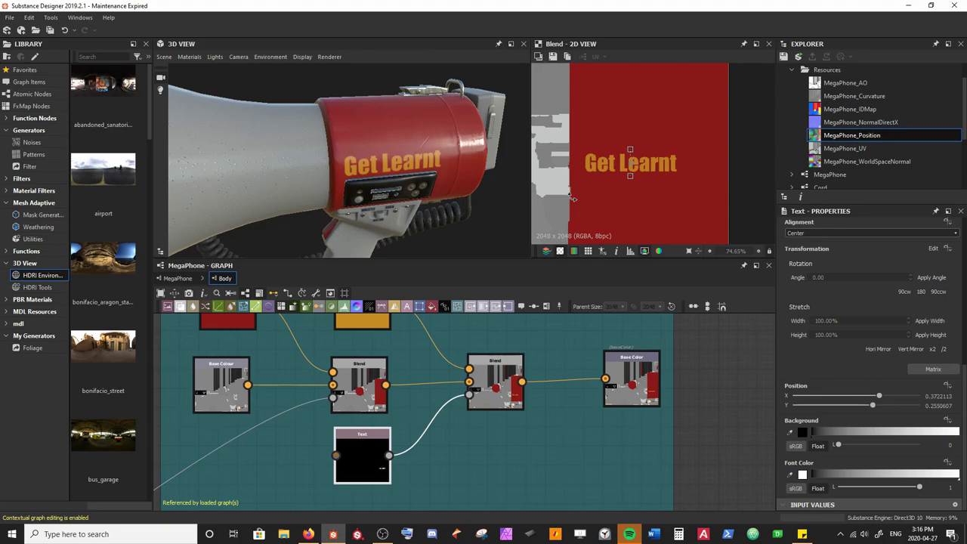
scroll(424, 473, down, 5)
middle_drag(425, 473, 562, 370)
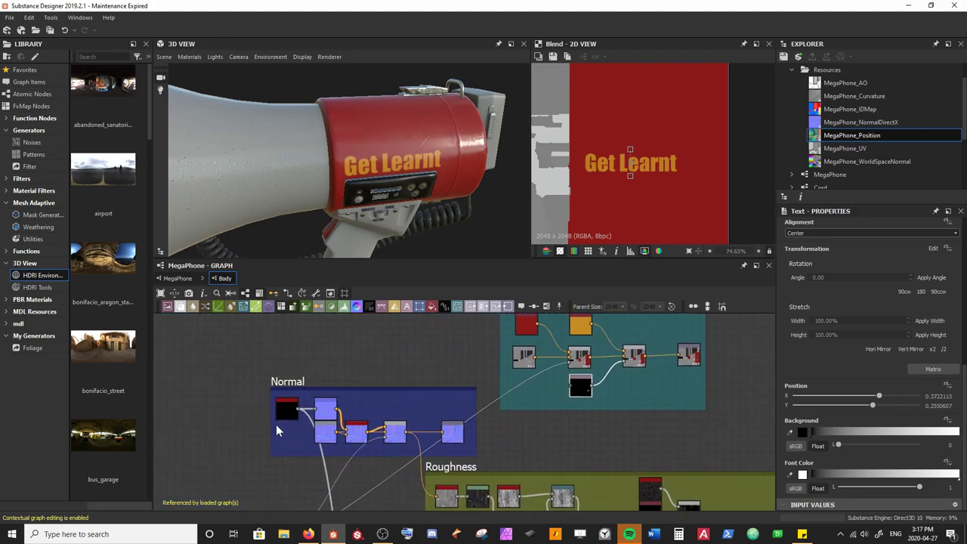
scroll(277, 423, up, 4)
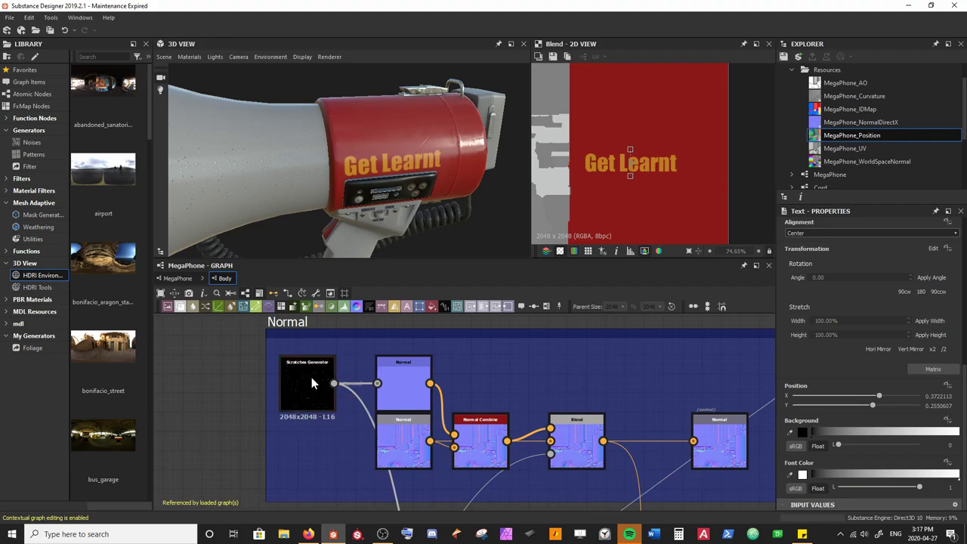
click(298, 389)
scroll(910, 327, up, 4)
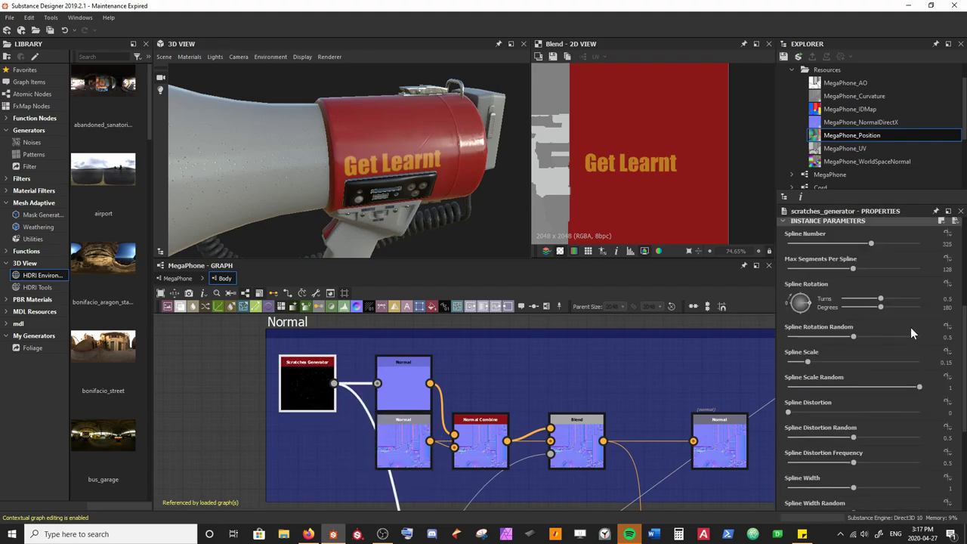
scroll(922, 446, down, 2)
scroll(922, 446, down, 2)
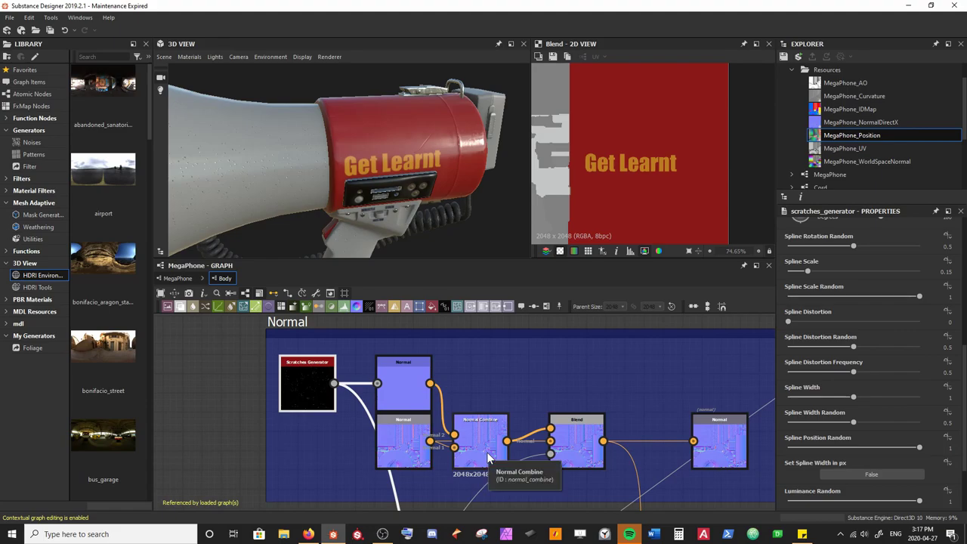
scroll(487, 457, down, 5)
middle_drag(478, 453, 410, 401)
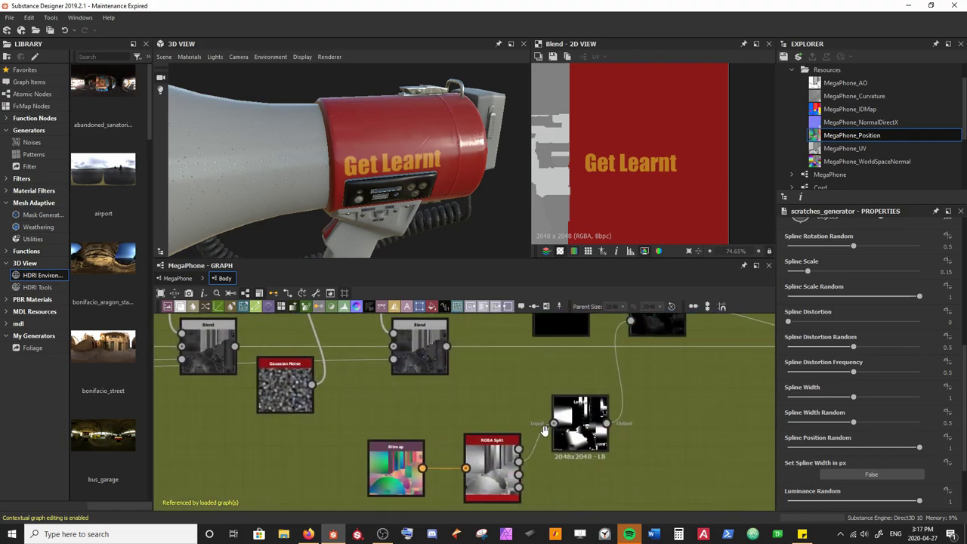
click(516, 447)
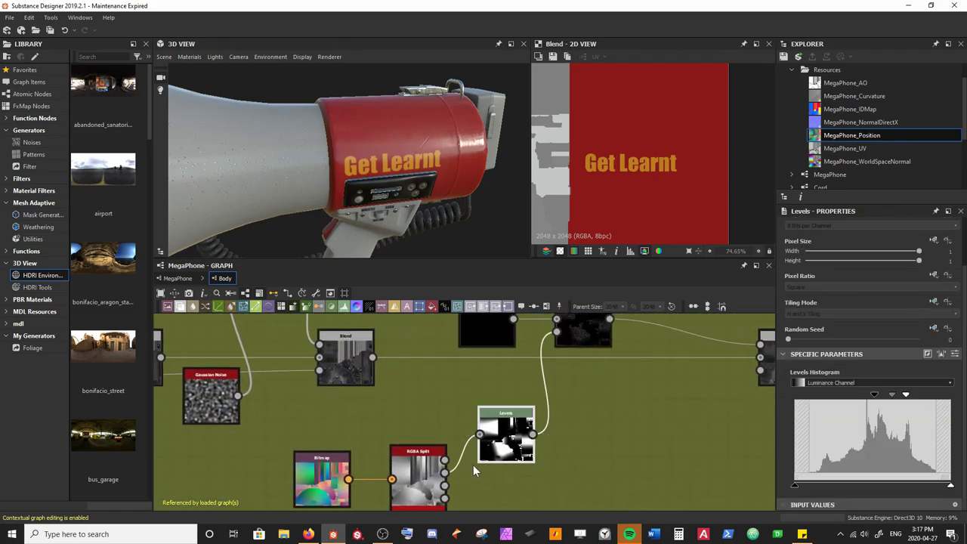
Select the Body node in the MegaPhone graph and expand its exposed Colour parameters
drag(350, 208, 385, 179)
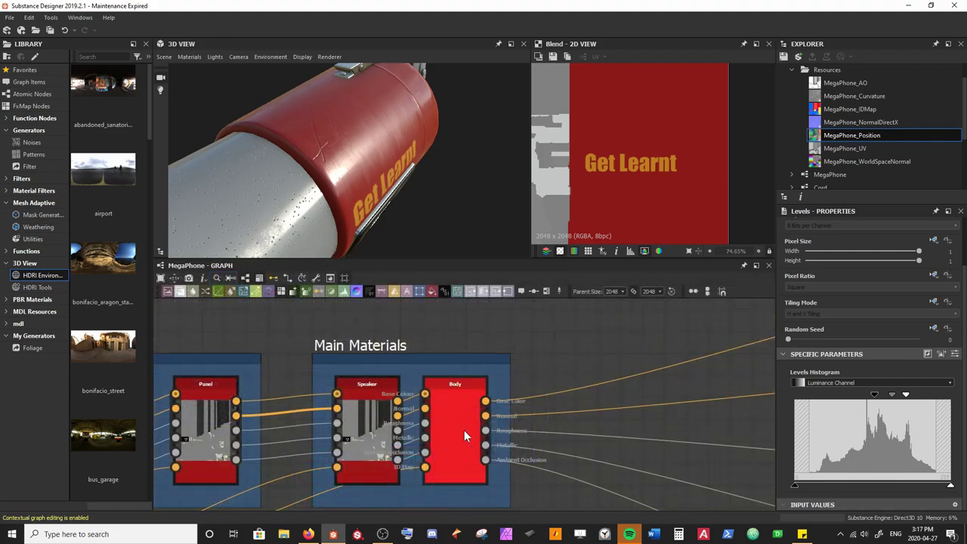
scroll(441, 380, down, 3)
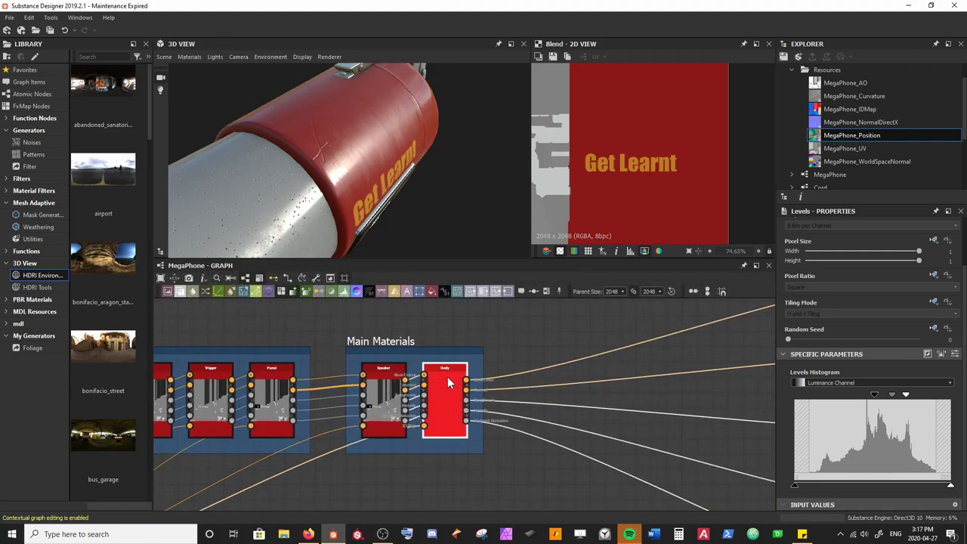
click(438, 381)
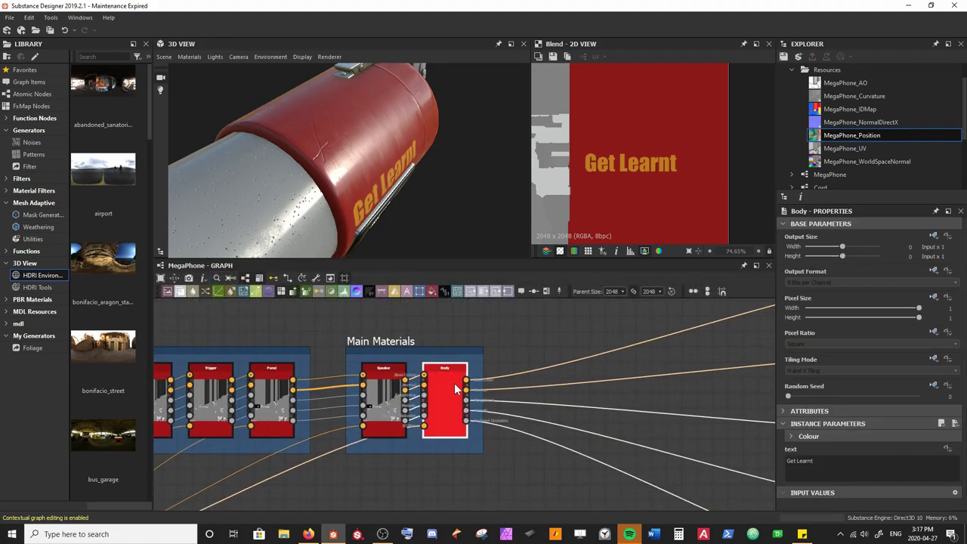
click(792, 436)
scroll(831, 423, down, 3)
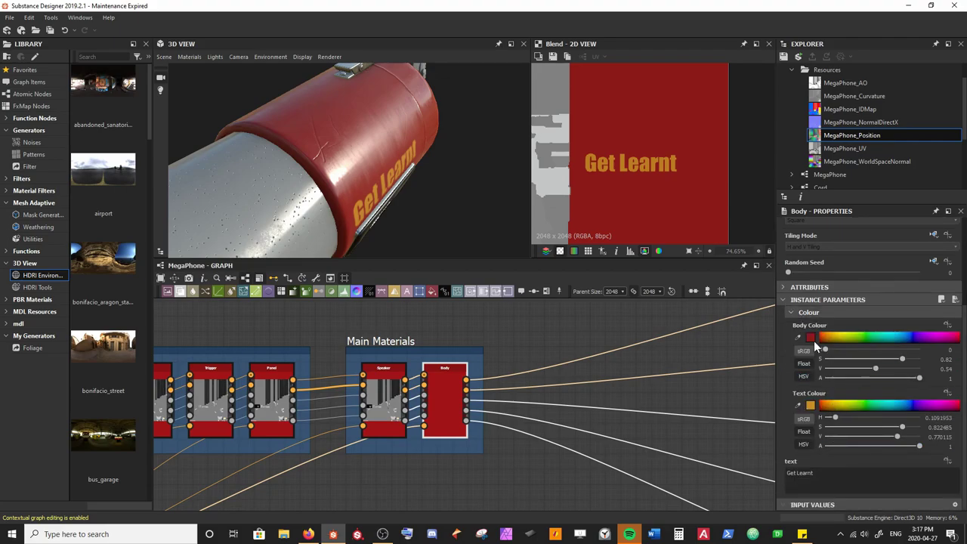
drag(420, 180, 375, 188)
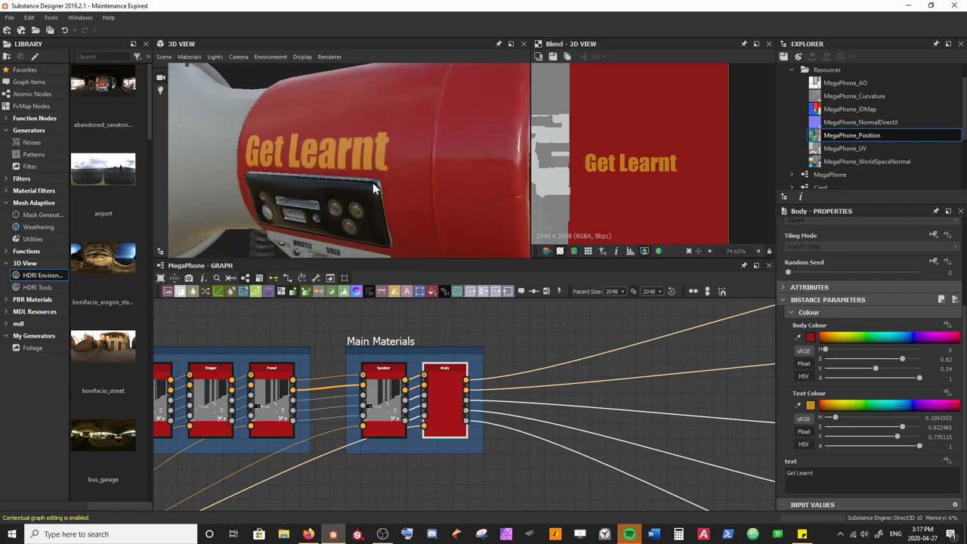
Change the Body node's exposed text to "Hello"
triple_click(836, 475)
text(Hello)
key(Return)
click(697, 408)
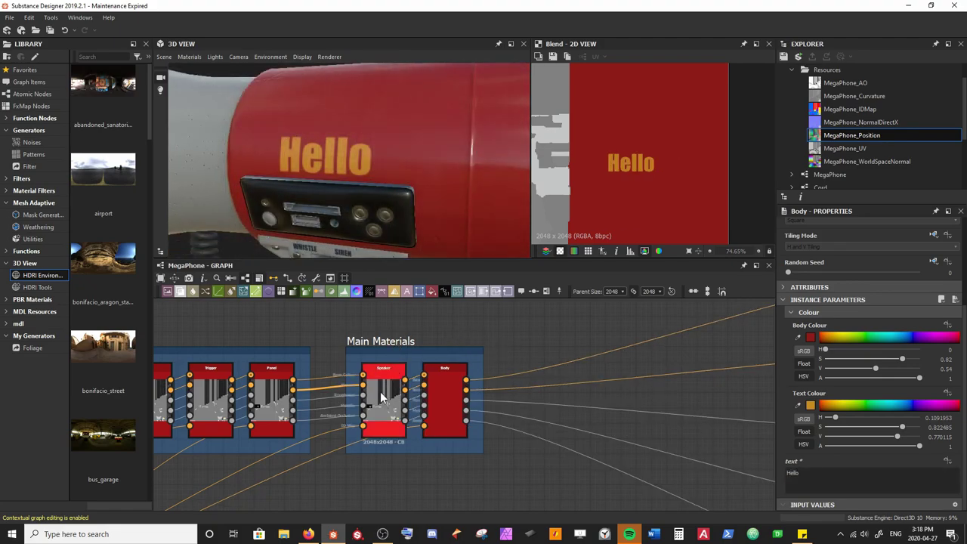
Open the Speaker node's graph and expose the Output Color of the grey Uniform Color node in the Base Colour frame
click(380, 391)
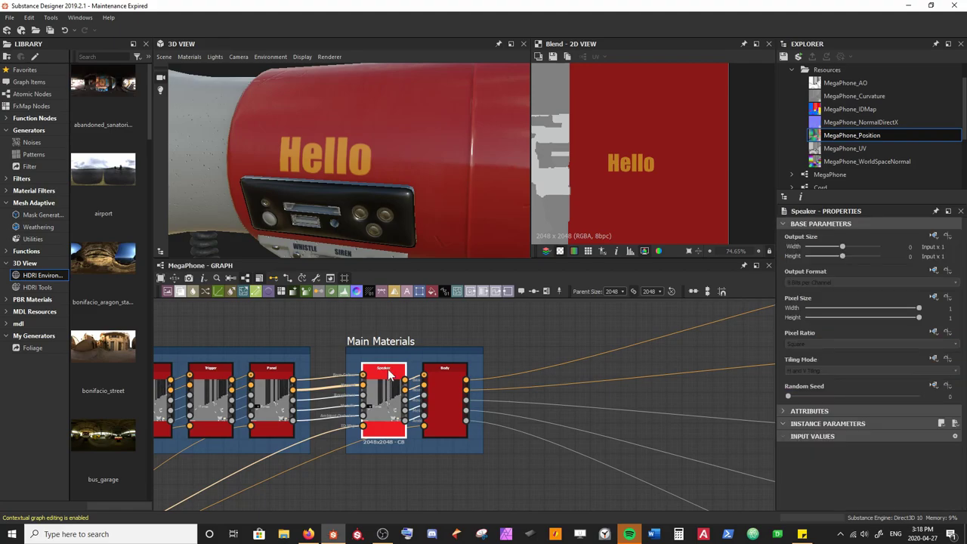
double_click(380, 389)
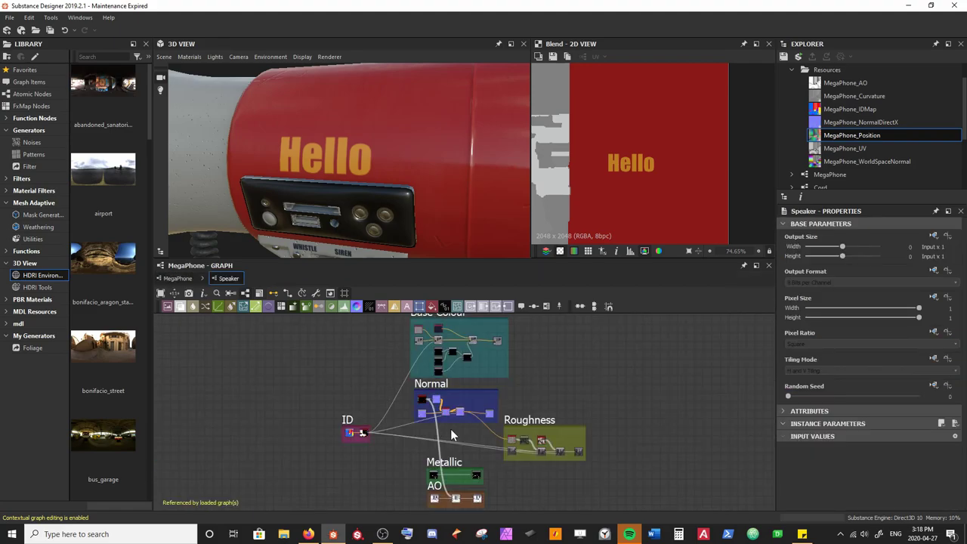
drag(203, 119, 256, 151)
scroll(447, 352, up, 3)
drag(410, 224, 377, 226)
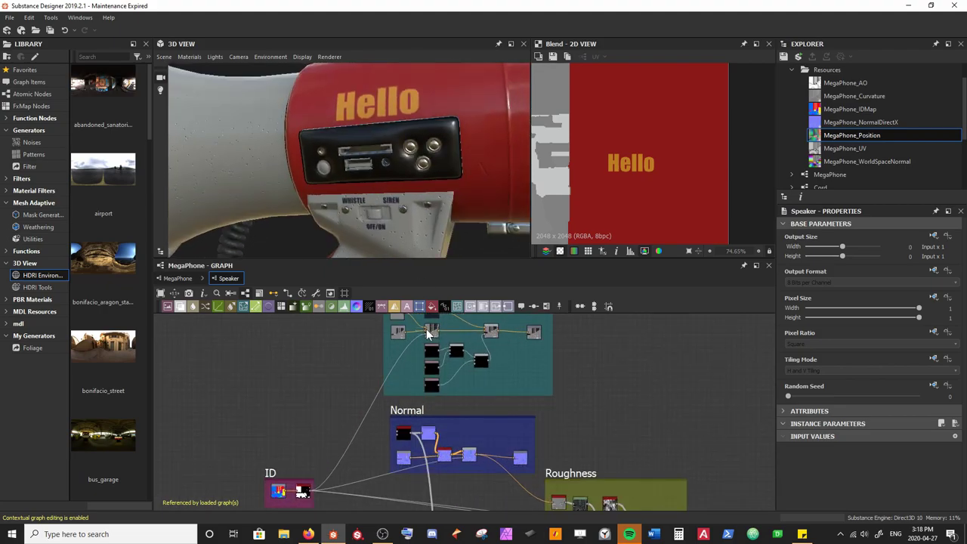
scroll(426, 329, up, 4)
click(341, 406)
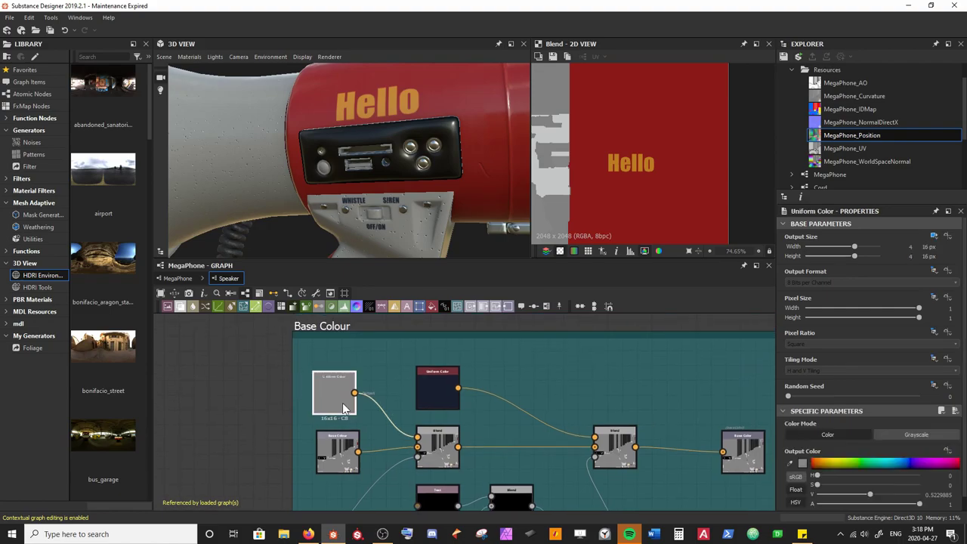
click(947, 450)
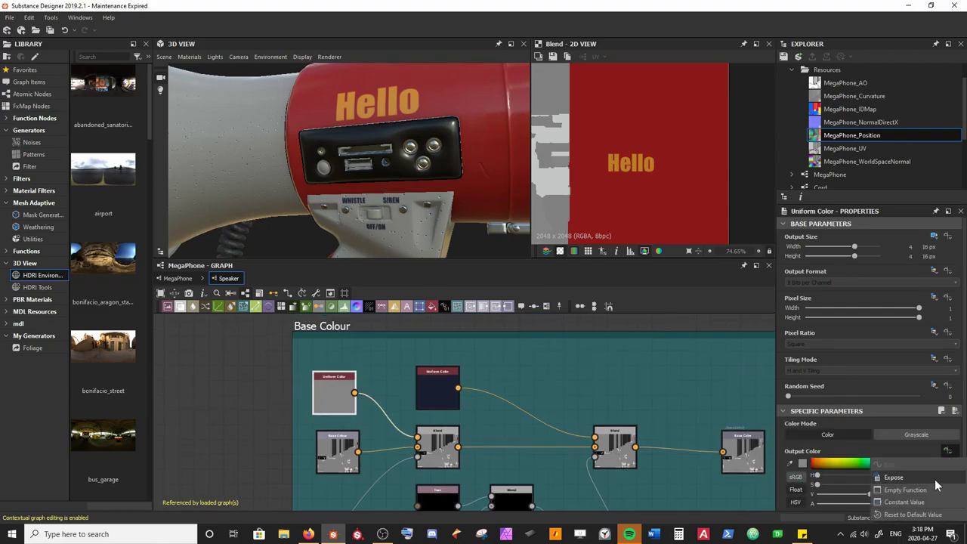
click(893, 477)
click(460, 279)
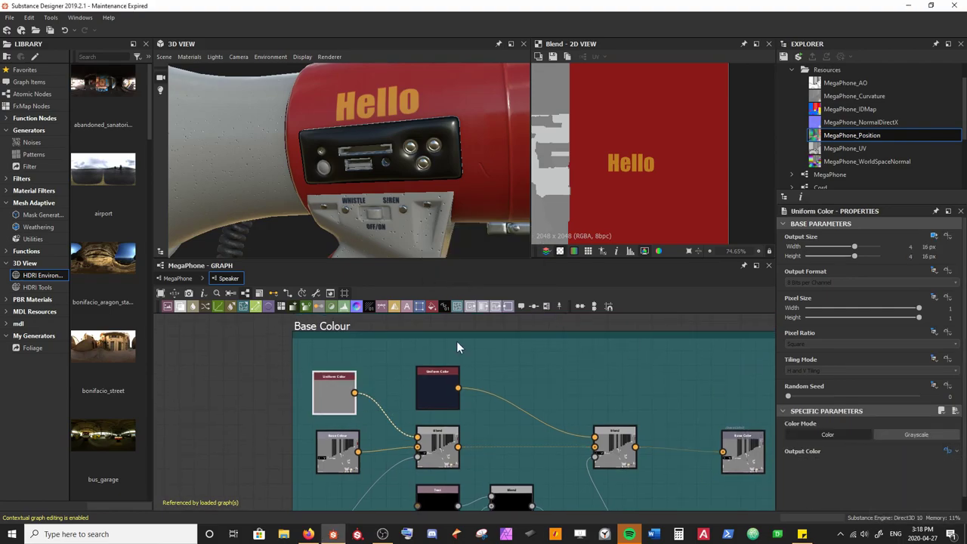
Expose the Output Color of the dark blue Uniform Color node in the Base Colour frame as a new graph input
click(438, 385)
click(947, 451)
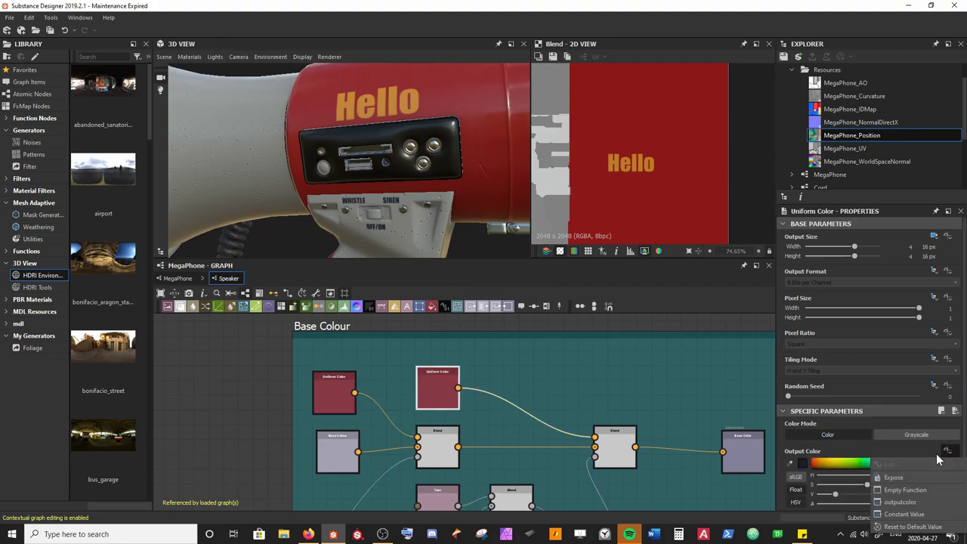
click(913, 476)
click(492, 261)
click(495, 282)
click(458, 272)
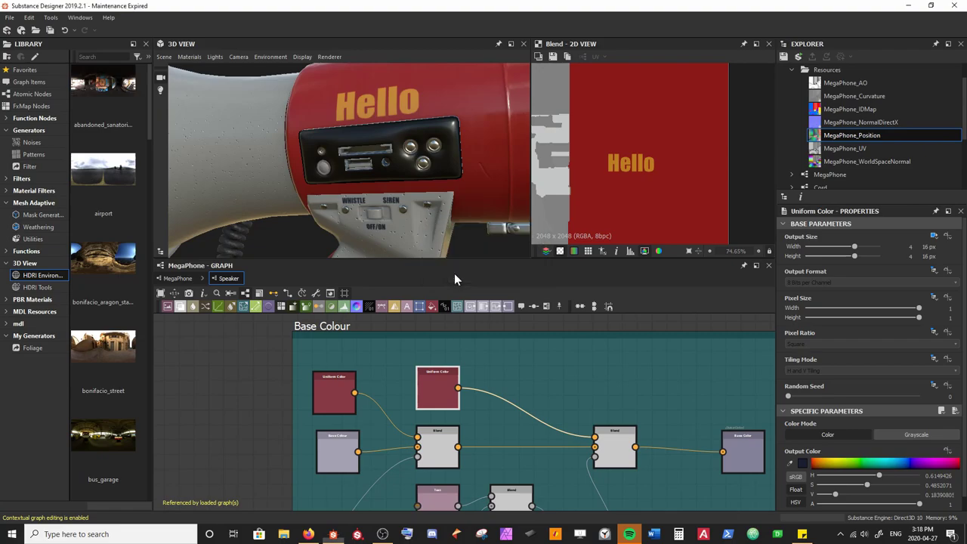
In the Speaker graph's input parameters, label outputcolor "Speaker Colour" and put it in the group "Colour"
click(266, 426)
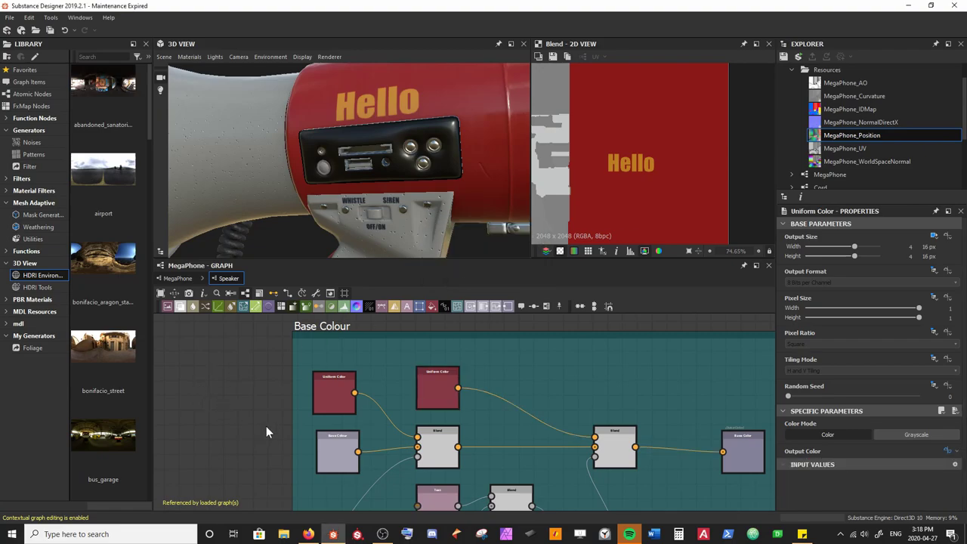
scroll(904, 455, down, 10)
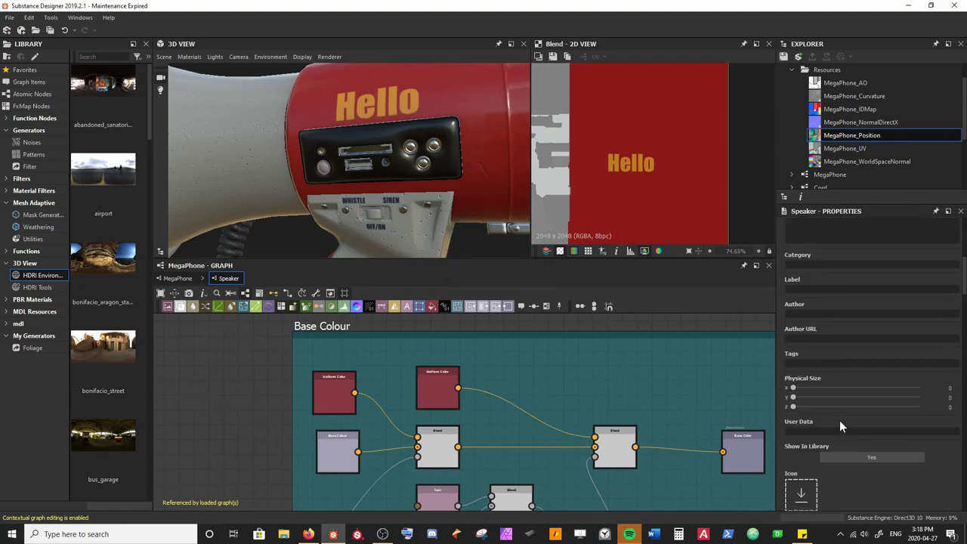
click(788, 444)
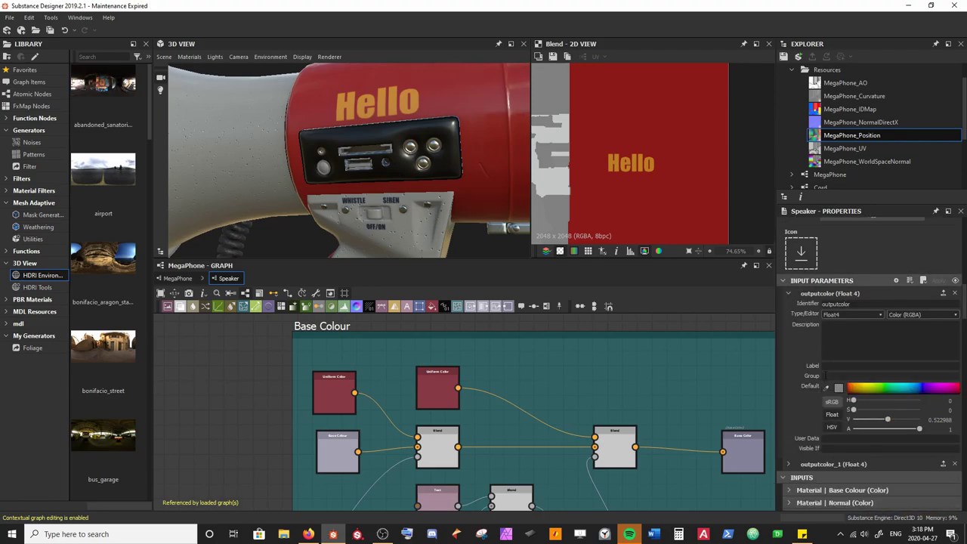
click(825, 366)
text(Speaker Colour)
key(Tab)
text(Colour)
key(Tab)
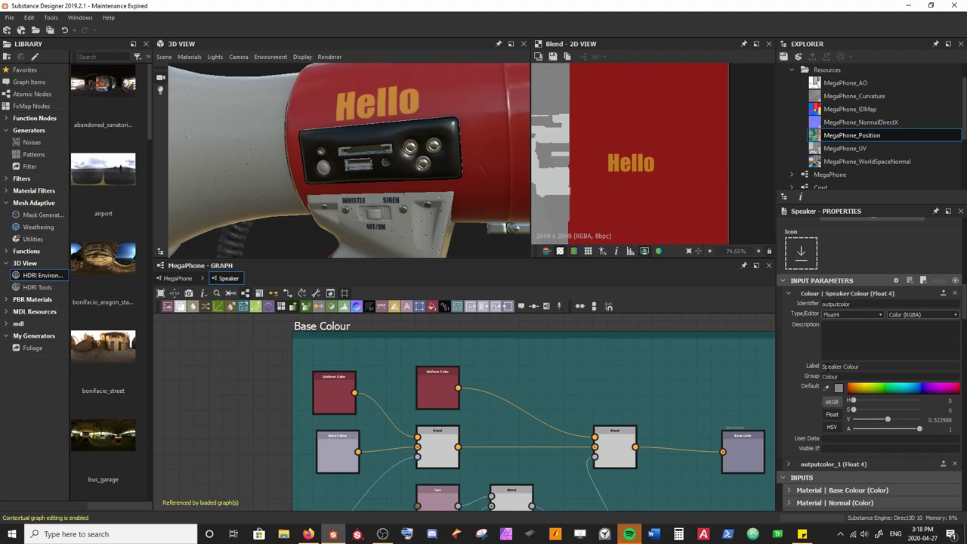
Label the Speaker graph's outputcolor_1 input "Text Colour" and assign it to the group "Colour"
click(785, 463)
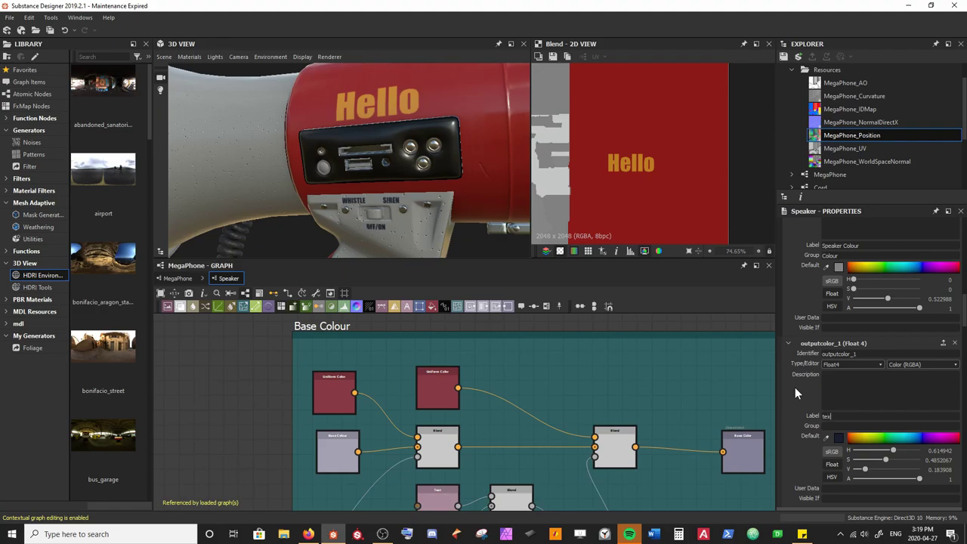
text(Text Colour)
key(Tab)
text(Colour)
click(685, 383)
Examine the Tile Generator in the Normal frame and the speaker's pitted surface for parameters worth exposing
scroll(679, 388, down, 5)
middle_drag(615, 436, 484, 322)
scroll(477, 343, down, 1)
middle_drag(493, 469, 494, 438)
scroll(495, 433, down, 1)
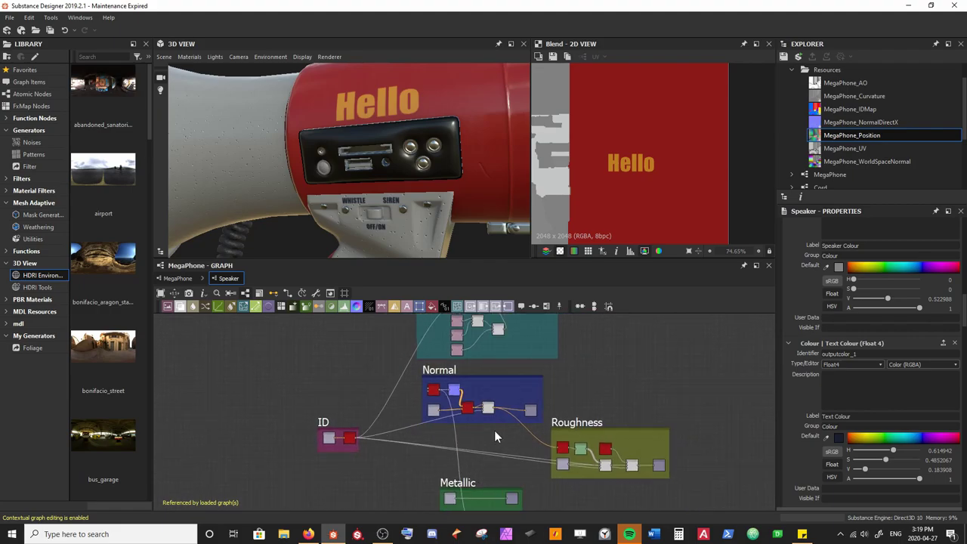
scroll(438, 391, up, 5)
middle_drag(453, 394, 414, 386)
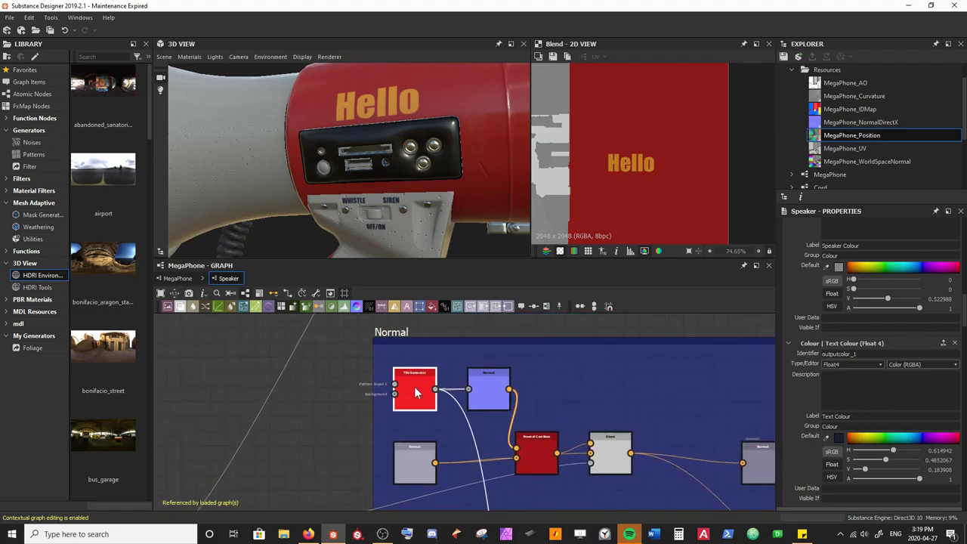
double_click(414, 389)
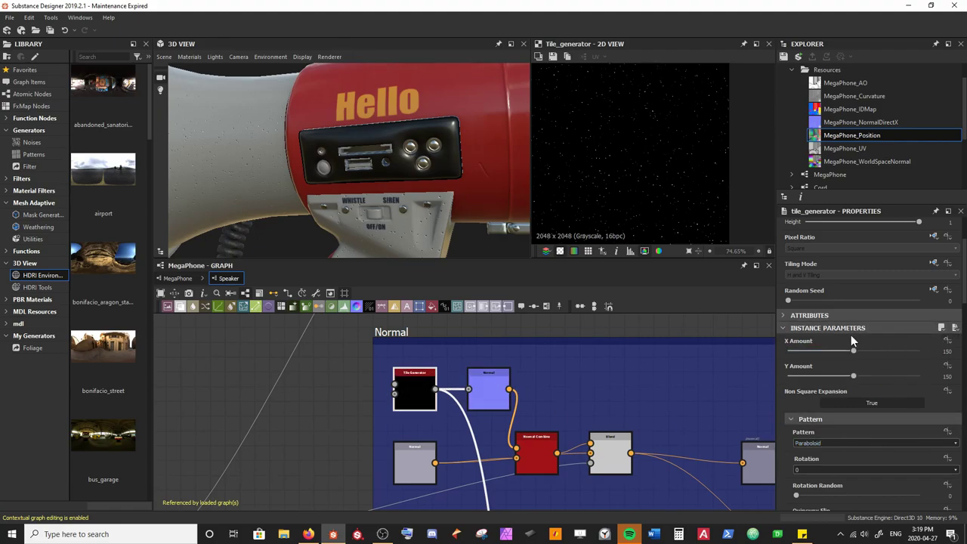
drag(213, 128, 373, 185)
Expose the Intensity of the Normal node fed by the Tile Generator as a graph input
click(481, 392)
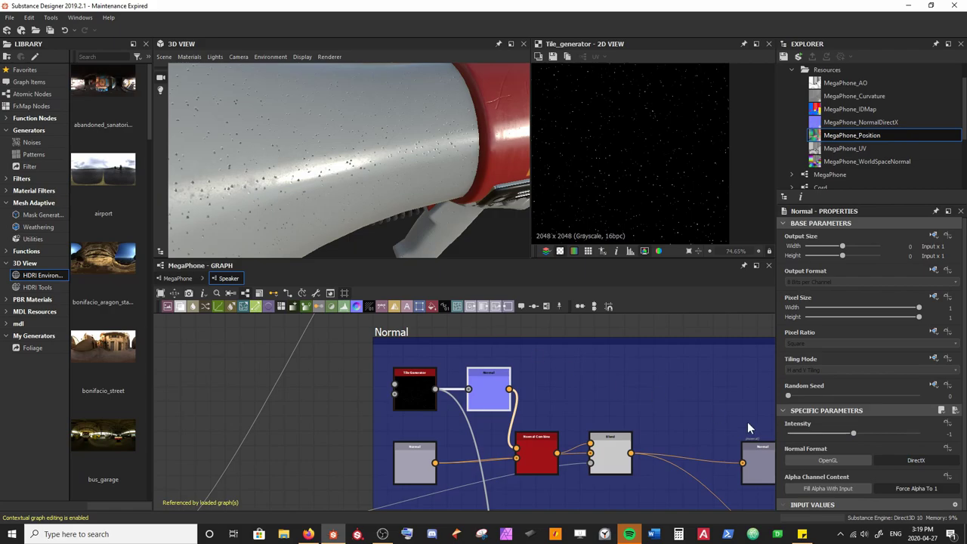
click(947, 424)
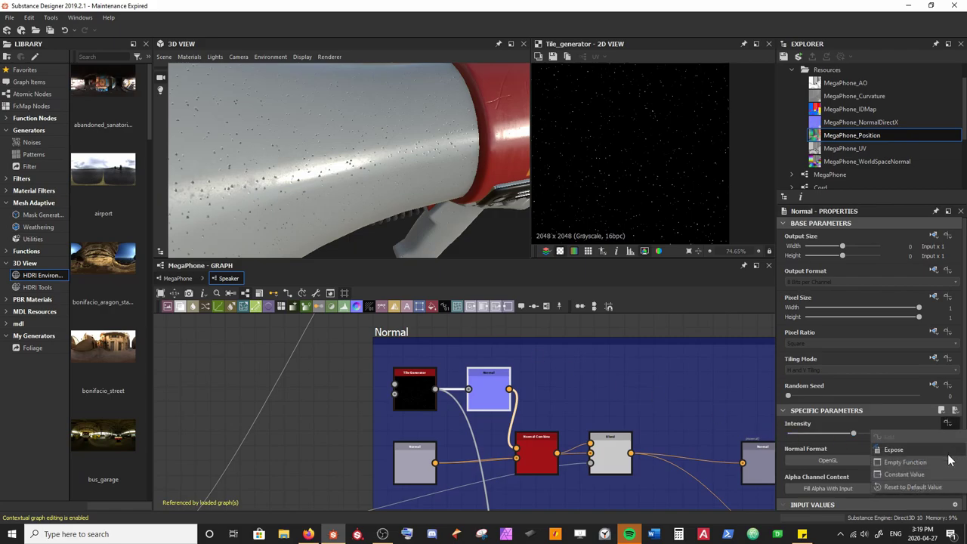
click(950, 460)
click(463, 267)
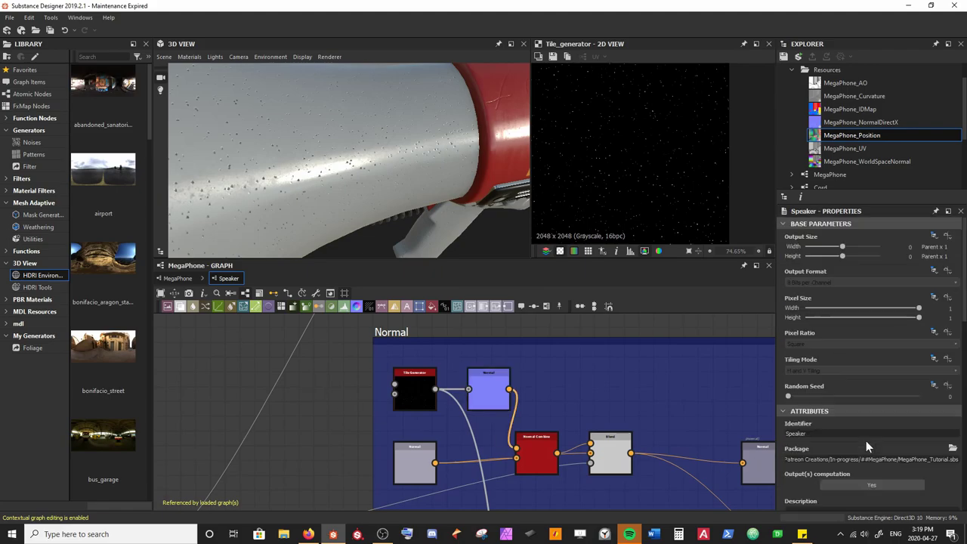
Label the Speaker graph's intensity input parameter "Normal Intensity"
scroll(865, 440, down, 5)
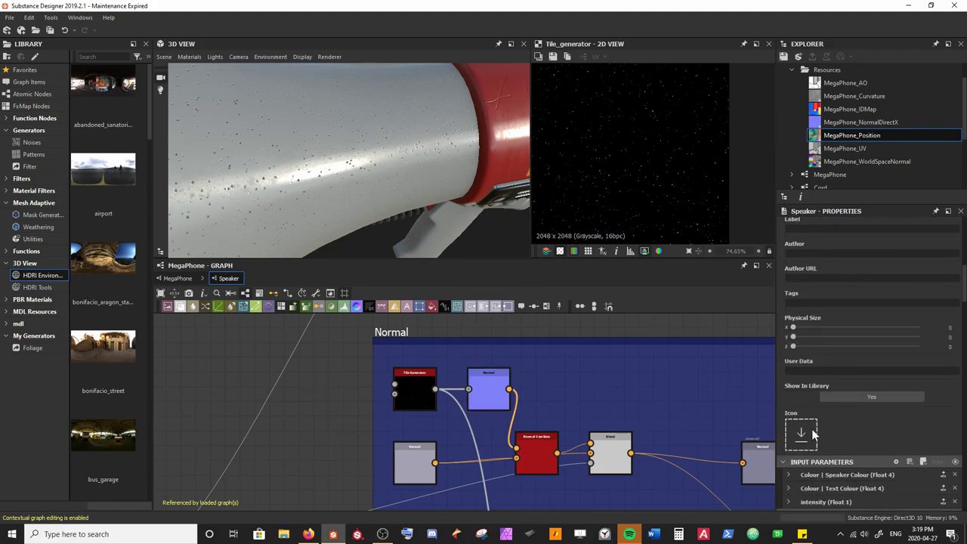
scroll(831, 423, down, 2)
click(788, 380)
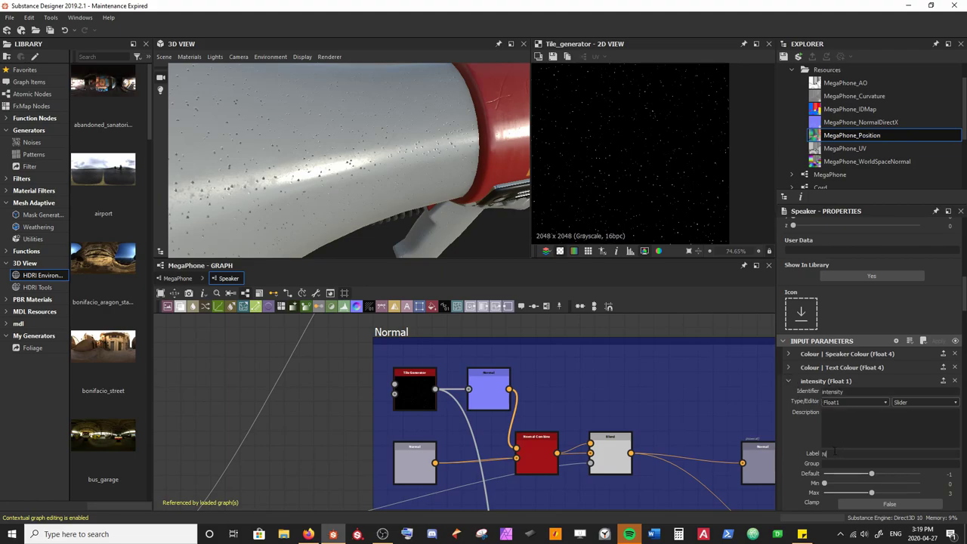
text(y)
key(Return)
Return to the MegaPhone graph and set the Speaker node's Speaker Colour to yellow, about H 0.16, S 1, V 0.46
right_click(224, 278)
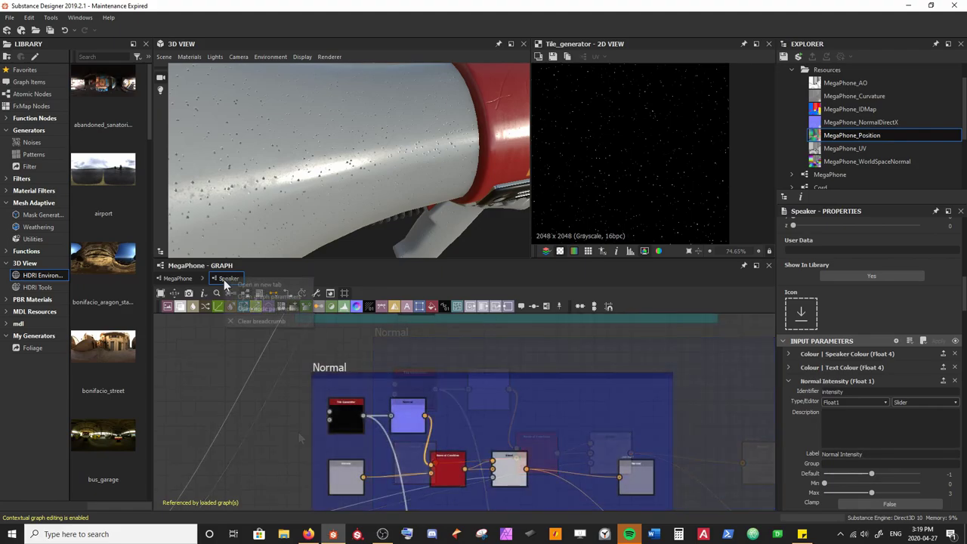
click(252, 320)
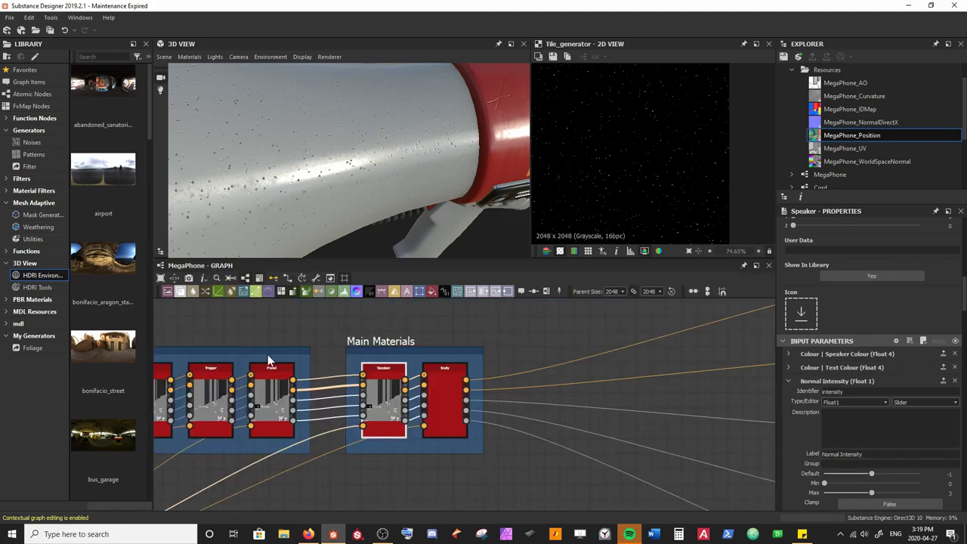
click(388, 408)
drag(374, 172, 360, 130)
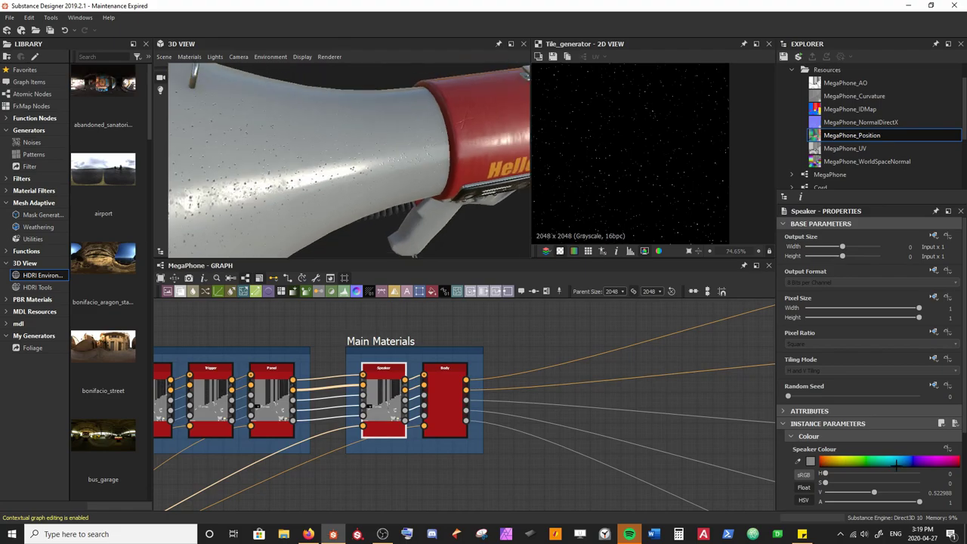
click(841, 461)
drag(479, 157, 449, 205)
scroll(449, 205, down, 2)
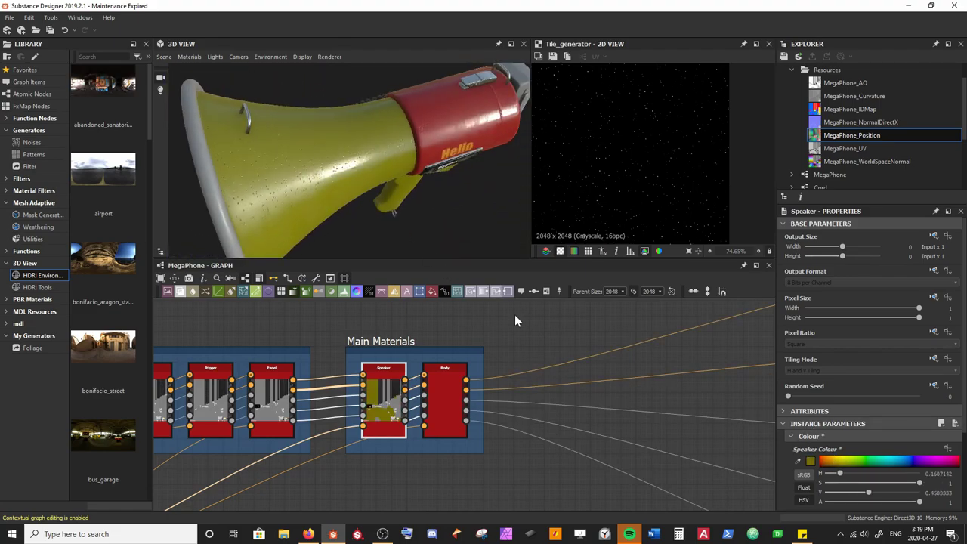
Set the Speaker node's Text Colour to white (#ffffffff) in the Color Editor
scroll(820, 457, down, 2)
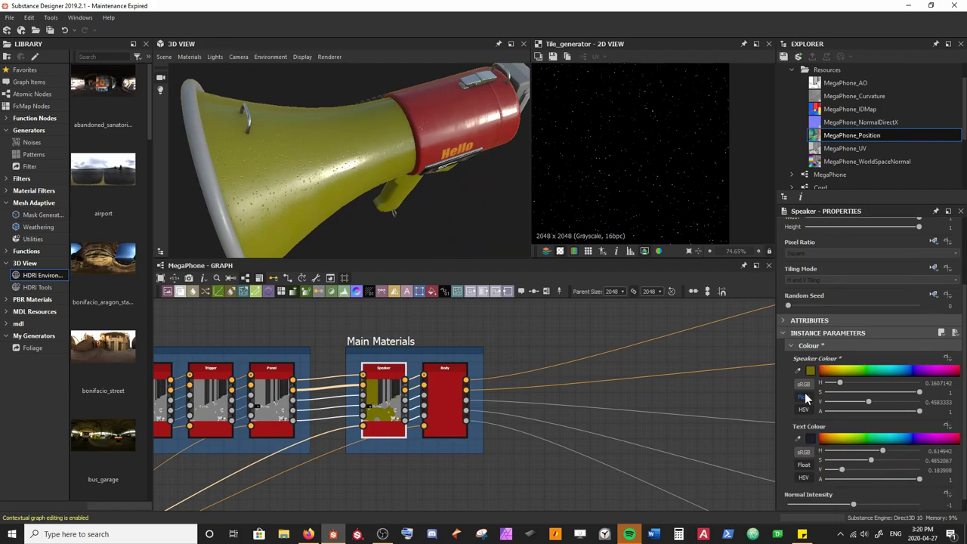
click(810, 439)
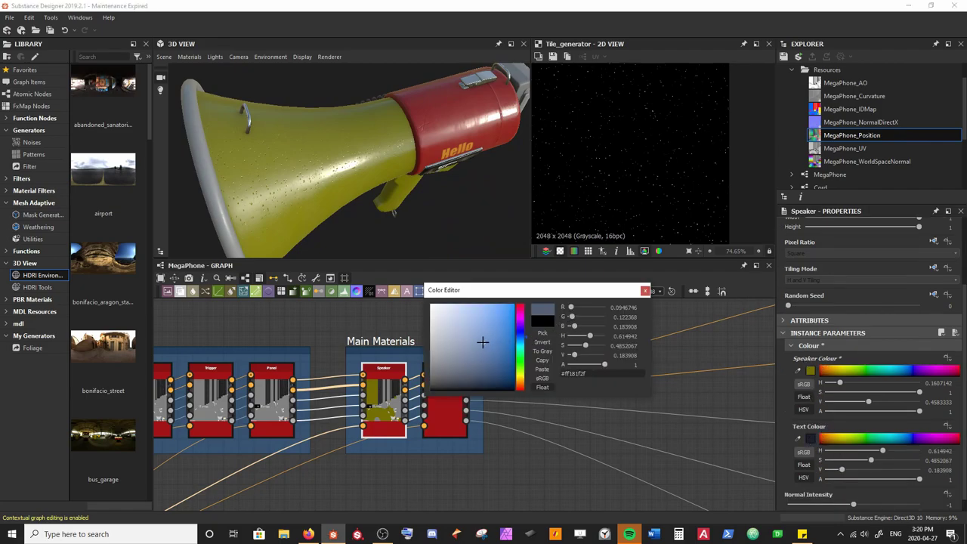
drag(469, 202, 357, 169)
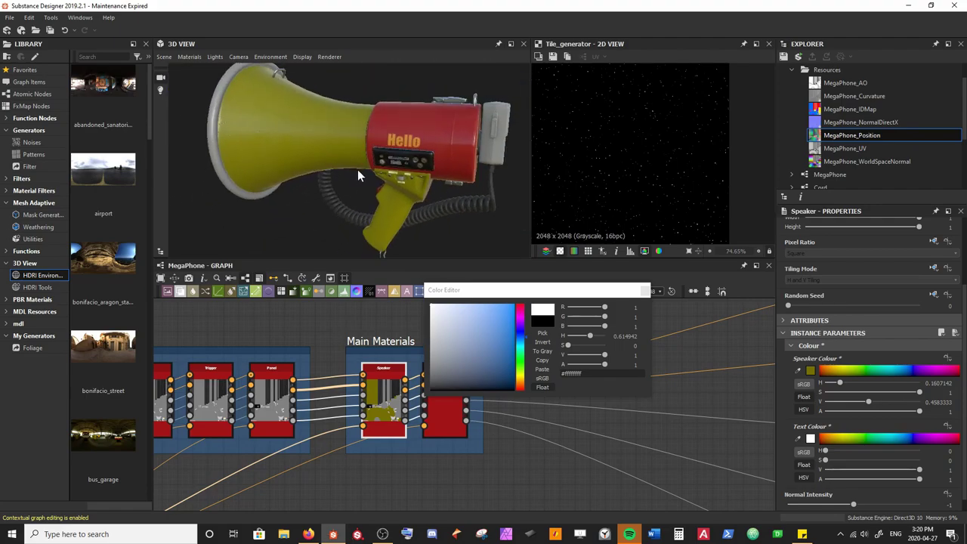
click(643, 290)
scroll(804, 455, down, 1)
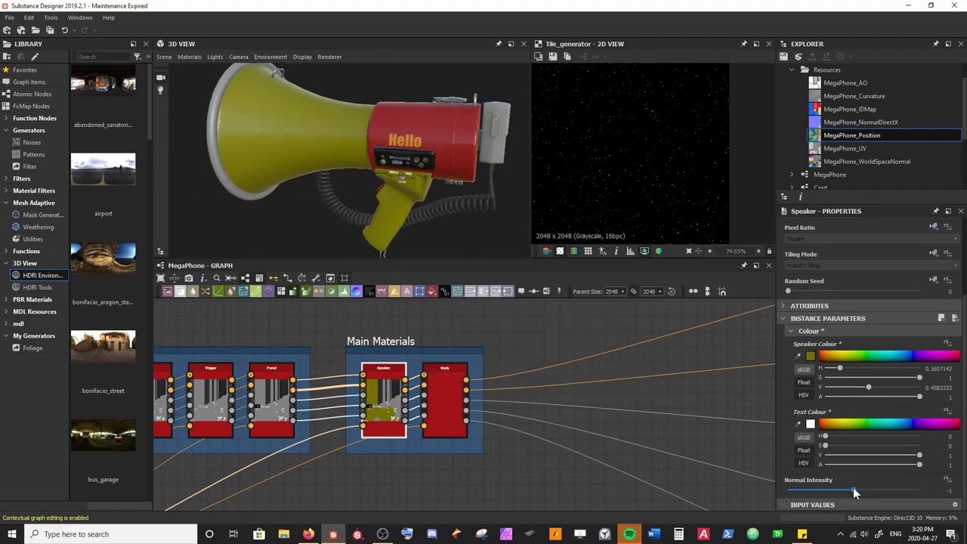
Set the Speaker node's Normal Intensity to -2.5 and examine the speckled bumps on the megaphone's horn up close
drag(858, 488, 829, 491)
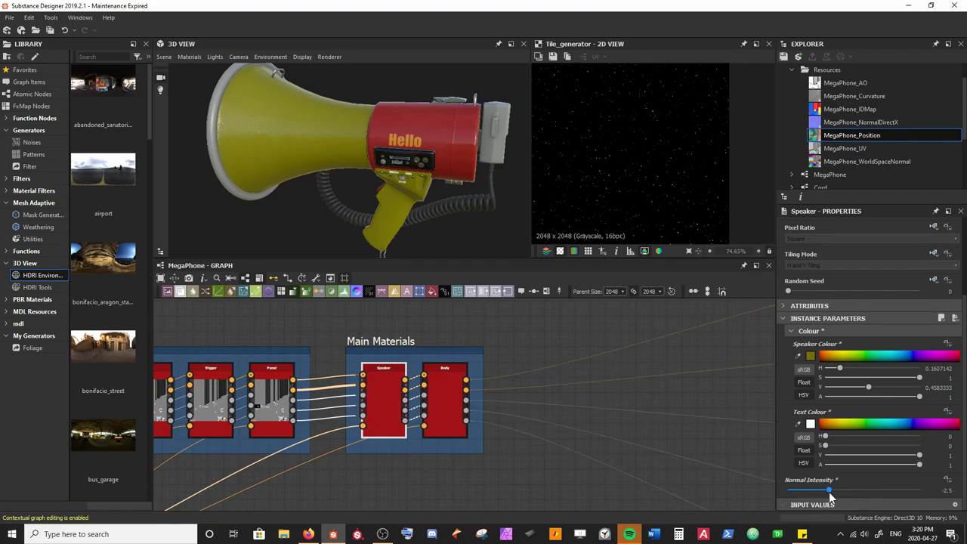
scroll(270, 197, up, 10)
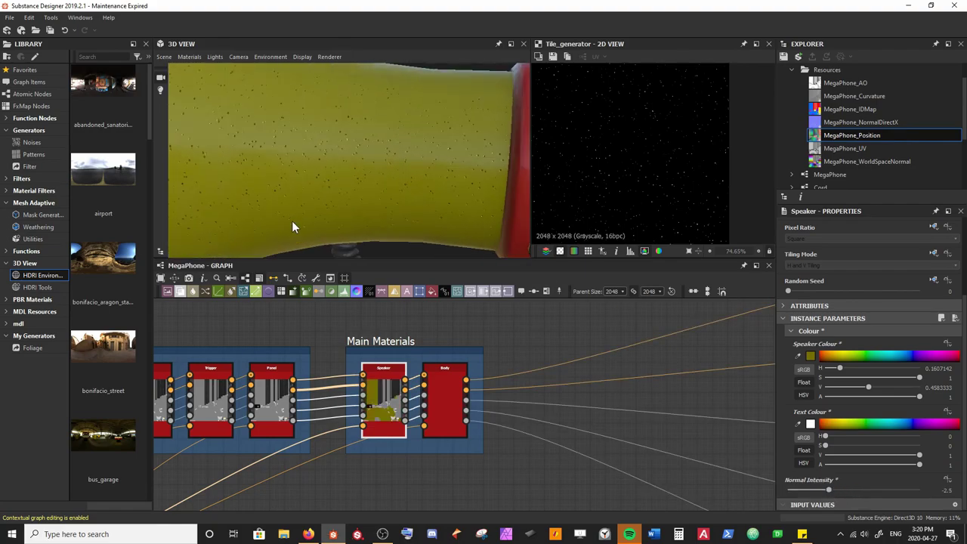
drag(320, 208, 351, 225)
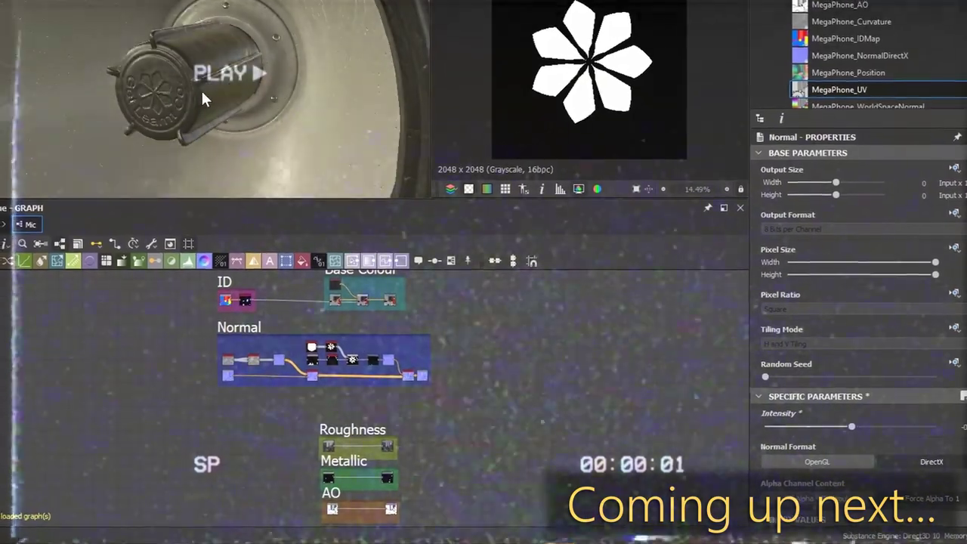
Show the output of the normal_combine node in the Mic graph's Normal frame in the 2D view and inspect it
mouse_move(407, 376)
mouse_down()
mouse_move(411, 405)
mouse_move(408, 375)
mouse_up()
double_click(407, 375)
scroll(554, 64, up, 13)
scroll(570, 71, down, 5)
scroll(571, 374, up, 3)
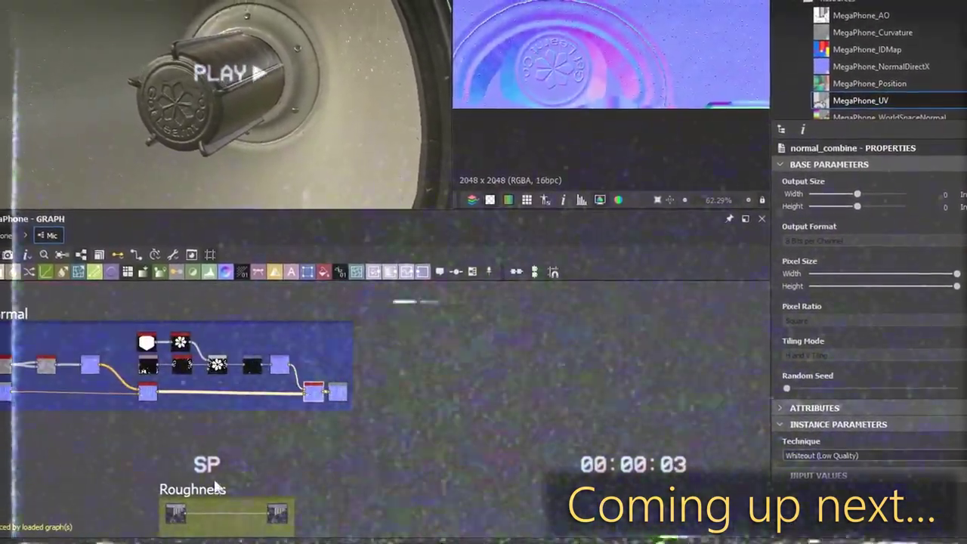
Add a Curvature Smooth node above the Roughness frame, fed by the combined normal output
drag(220, 482, 413, 436)
scroll(453, 477, up, 3)
drag(218, 315, 293, 389)
text(curv)
key(Down)
key(Down)
key(Return)
middle_drag(219, 356, 319, 413)
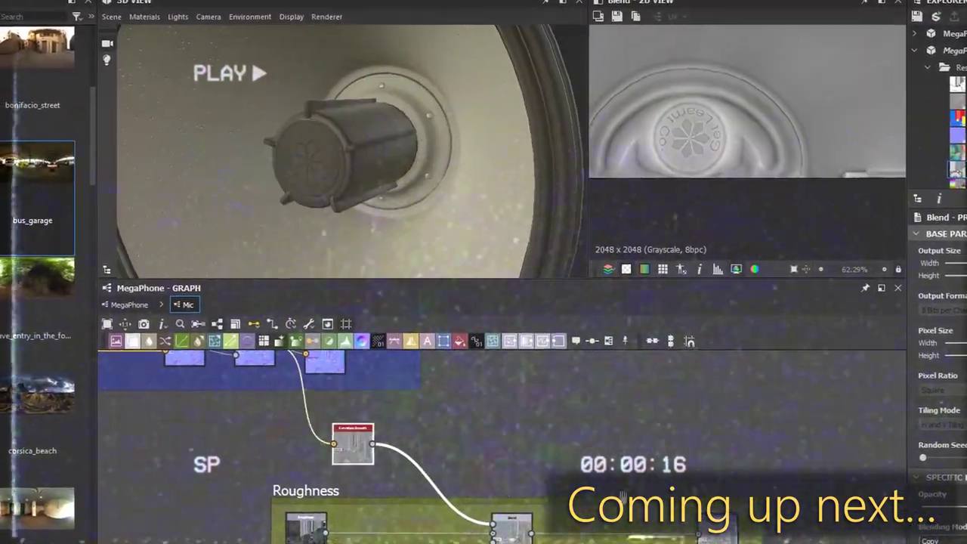
Insert a Levels node between the Curvature Smooth node and the Blend node in the Roughness frame and adjust its levels
key(l)
drag(428, 484, 419, 442)
mouse_move(950, 539)
mouse_down()
mouse_move(962, 539)
mouse_move(953, 539)
mouse_up()
scroll(528, 498, down, 4)
middle_drag(483, 472, 559, 531)
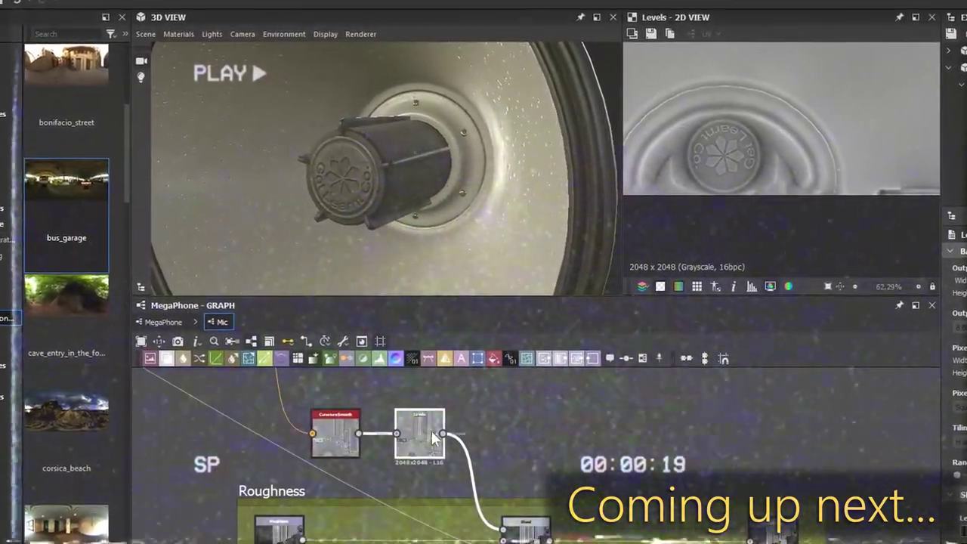